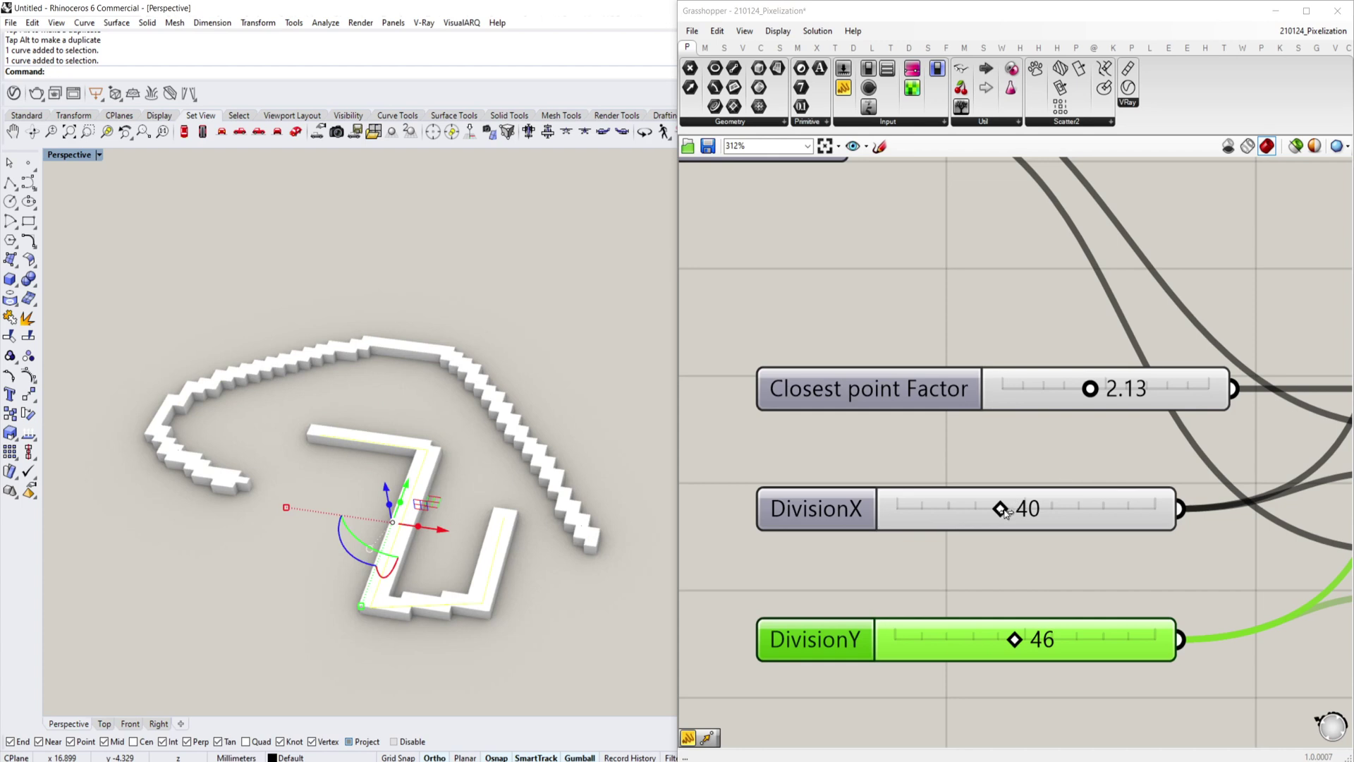
Set DivisionY to 82, DivisionX to 75 and the Closest point Factor to 0.88
mouse_move(1004, 512)
left_mouse_down()
mouse_move(1128, 512)
mouse_move(982, 512)
left_mouse_up()
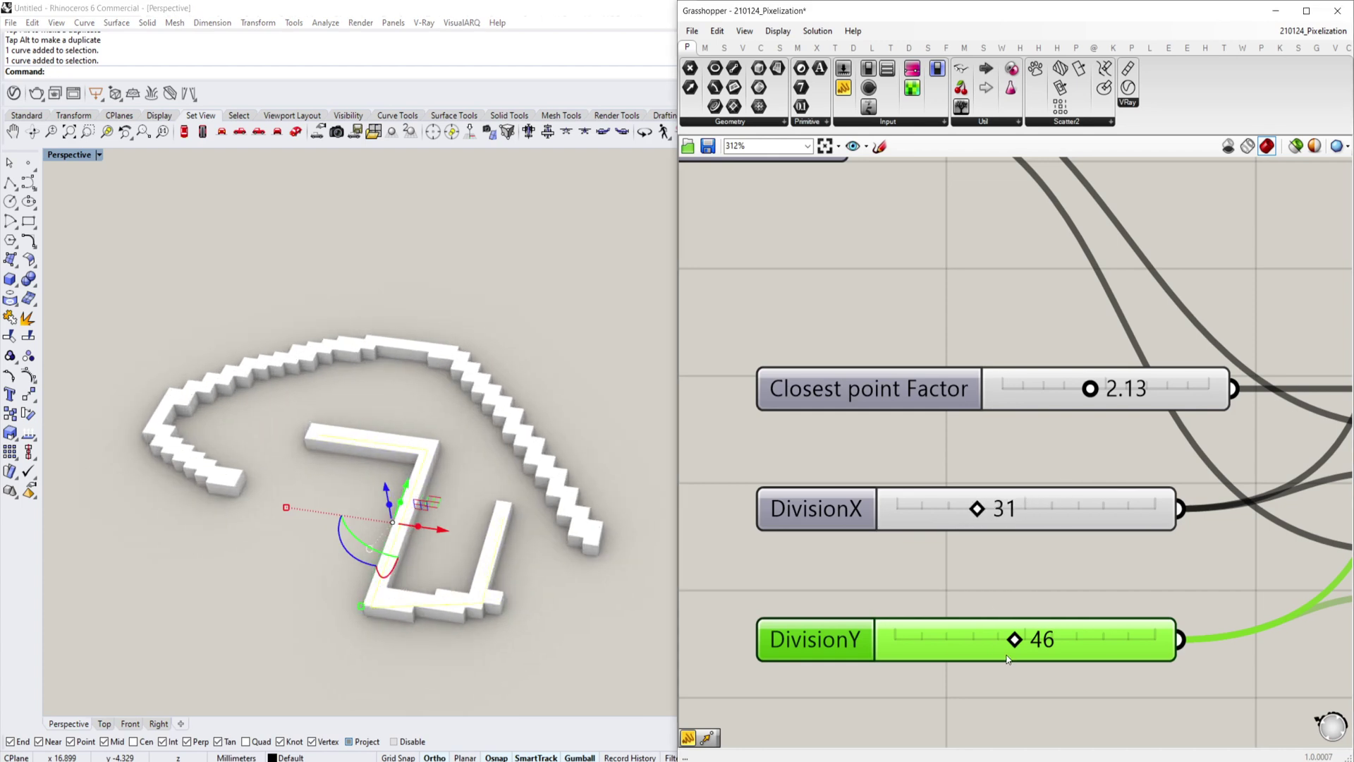
left_click_drag(1016, 639, 1109, 639)
left_click_drag(977, 508, 1090, 509)
left_click_drag(1090, 388, 1038, 388)
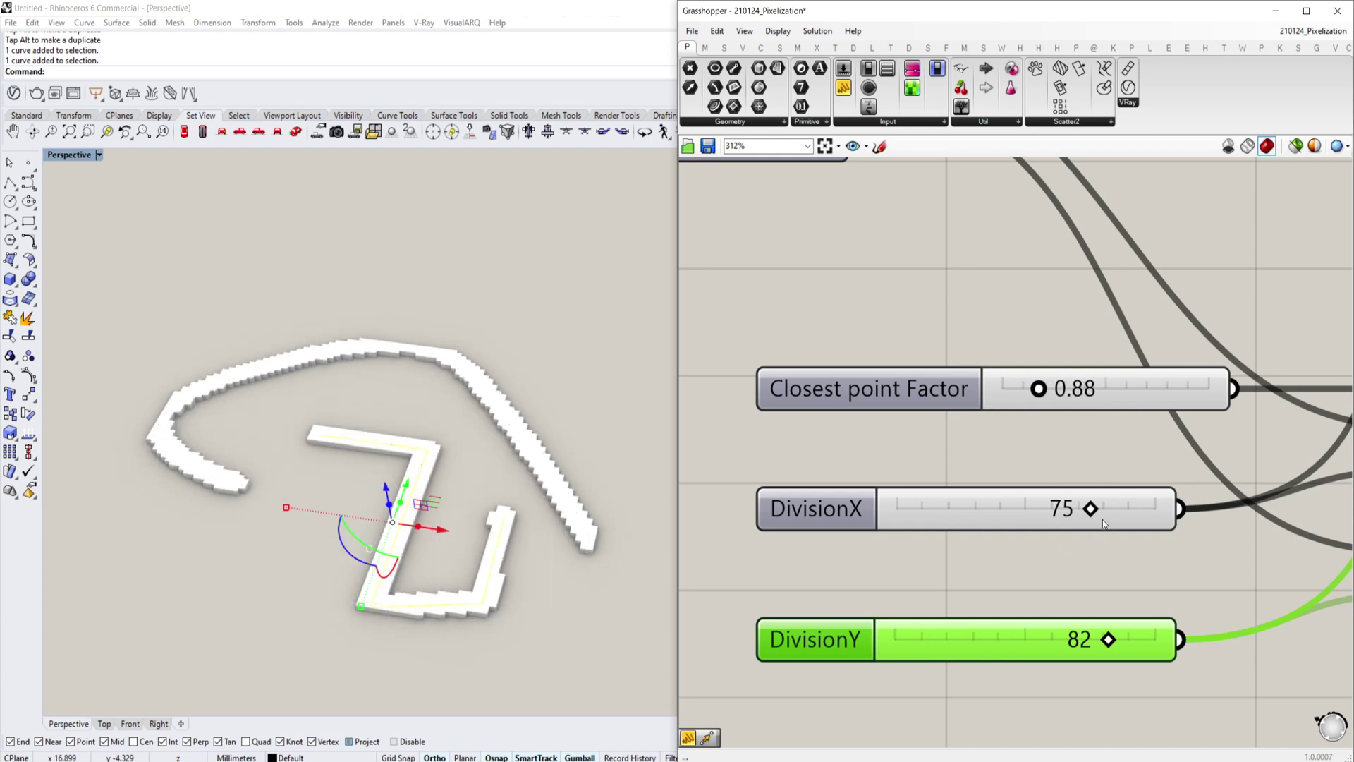
Set DivisionX to 27, DivisionY to 30 and the Closest point Factor to 2.05 for a coarser pixelization
left_click_drag(1033, 513, 966, 514)
left_click_drag(1114, 640, 986, 639)
left_click_drag(1038, 388, 1085, 391)
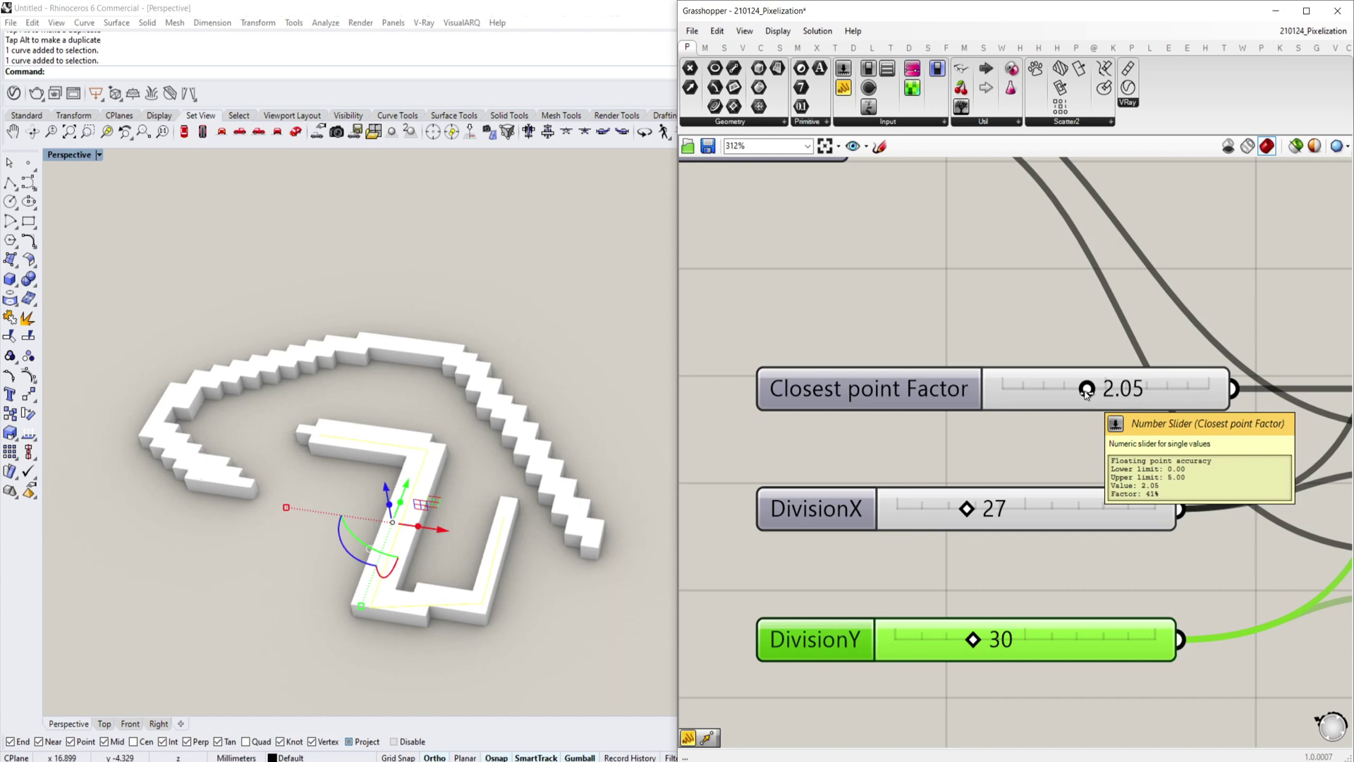
scroll(1086, 393, "down", 7)
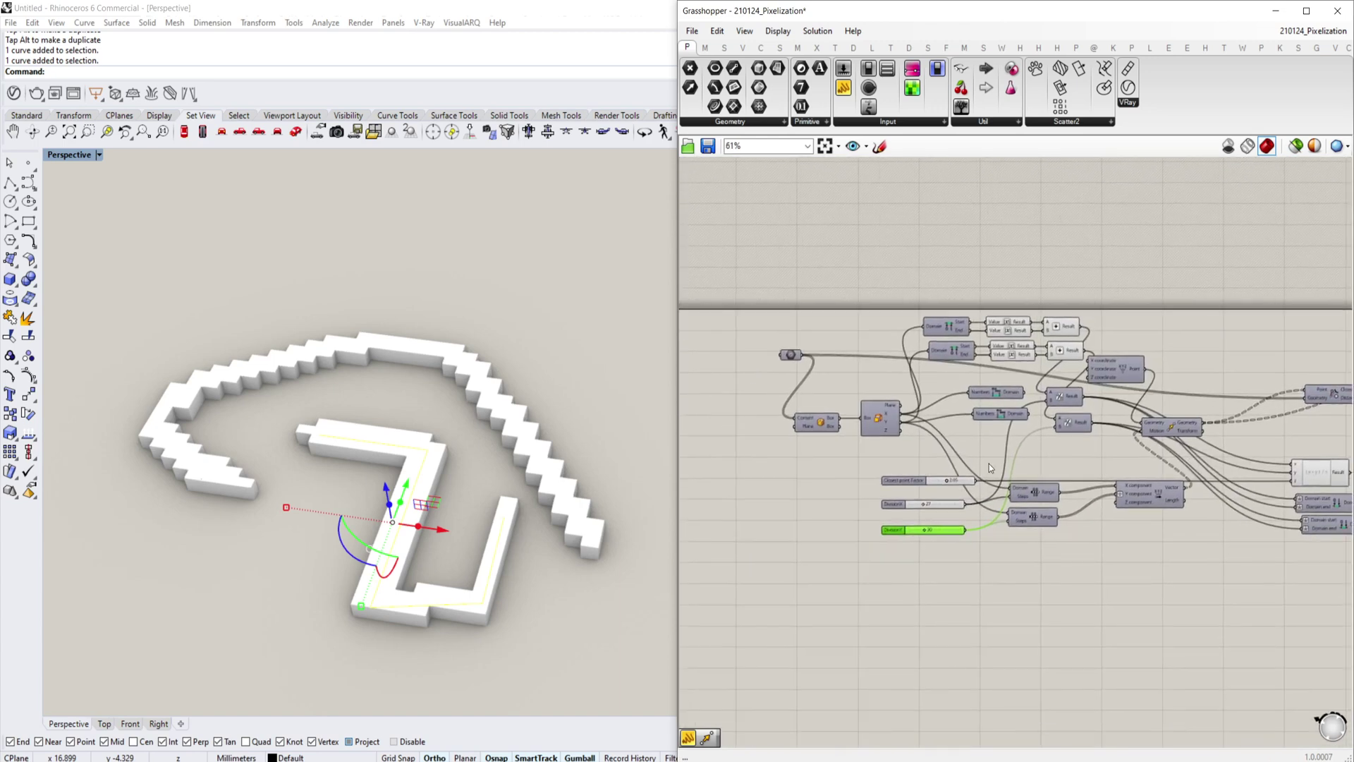
scroll(988, 463, "up", 3)
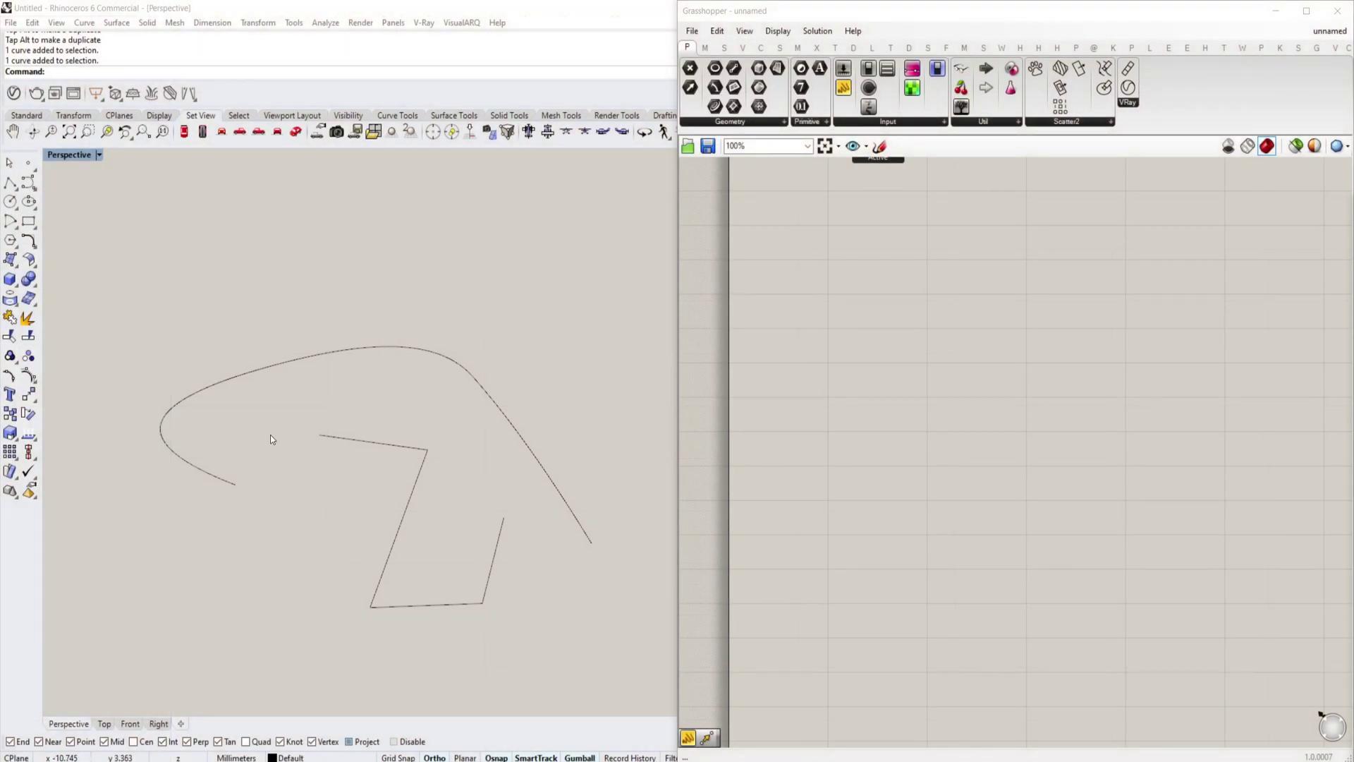
Delete the smooth curve and the polyline from the Rhino Perspective viewport
right_click_drag(390, 396, 399, 400)
right_click_drag(399, 399, 496, 398, "shift")
scroll(490, 393, "up", 4)
scroll(490, 392, "down", 6)
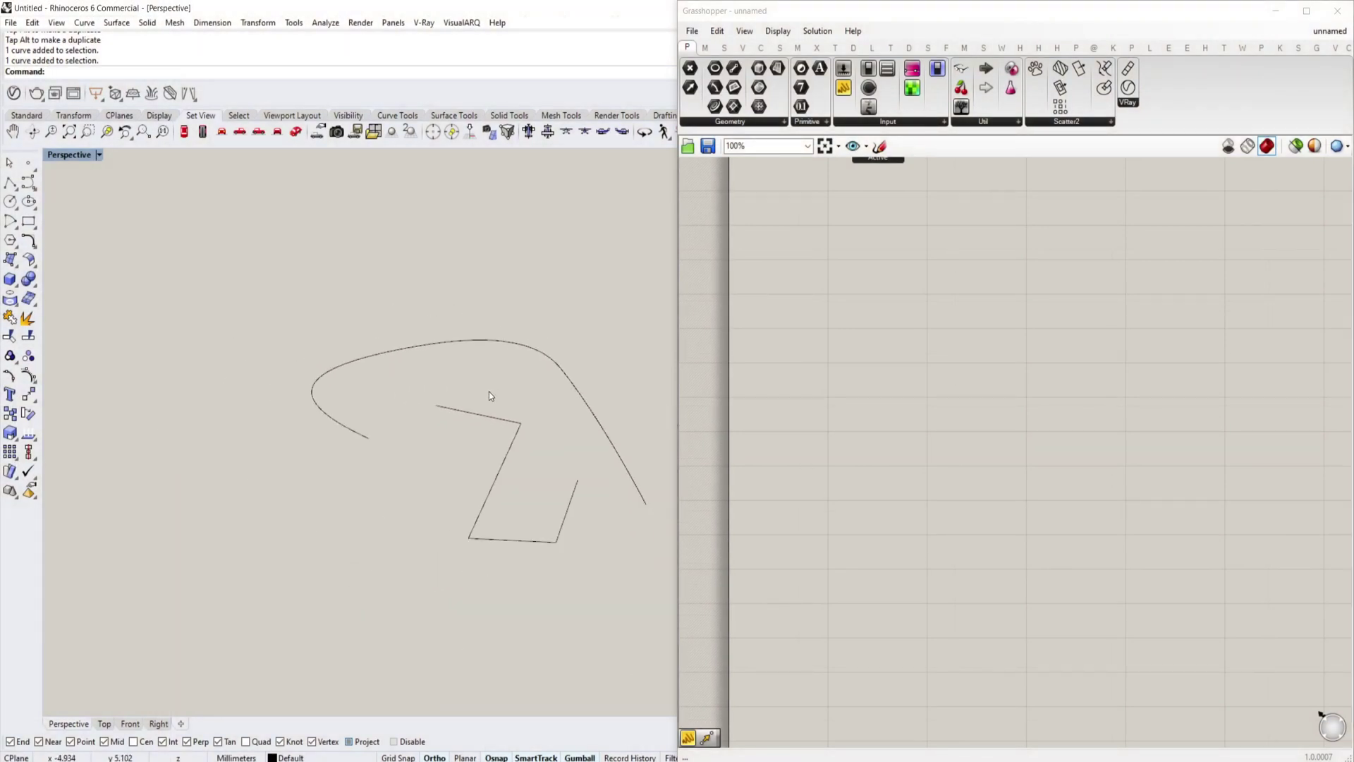
left_click_drag(547, 345, 263, 675)
key("Delete")
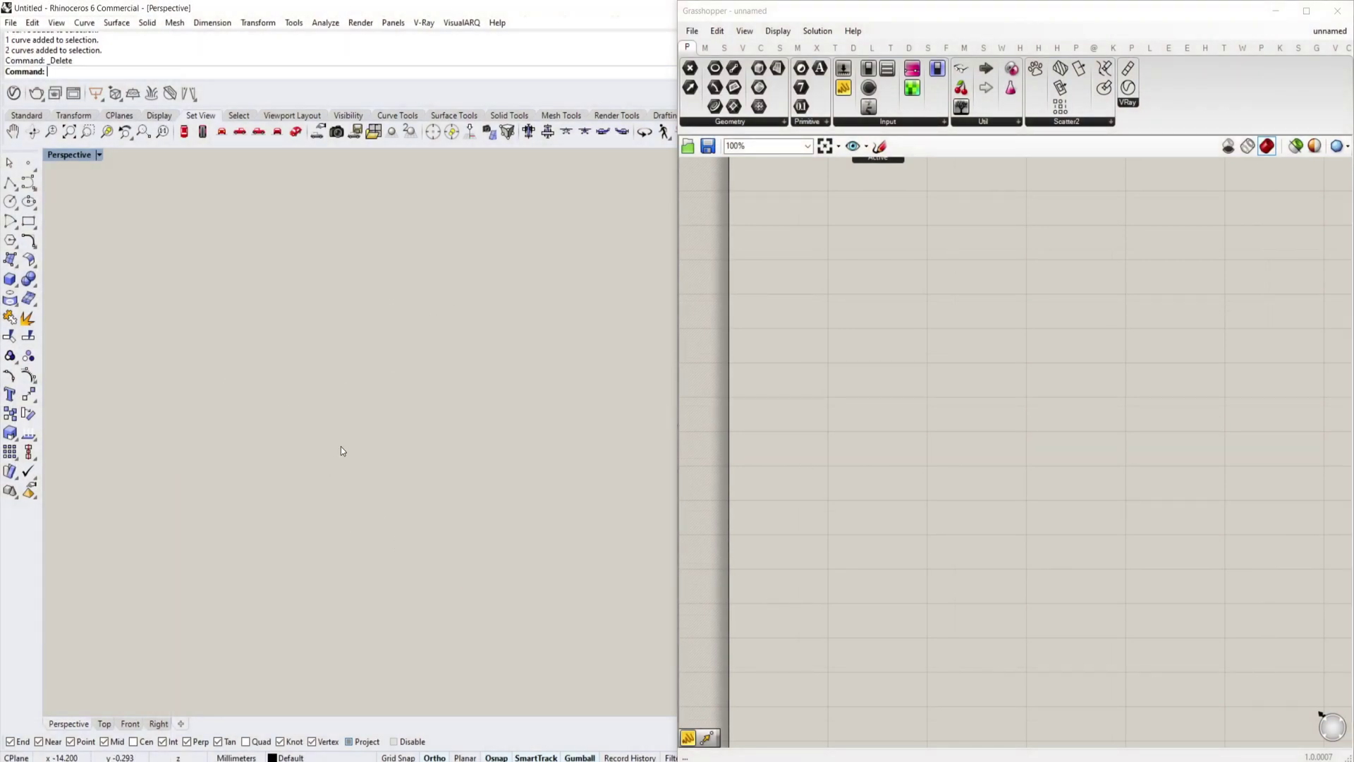
Draw an open S-shaped degree-2 curve through five control points in the Perspective viewport
key("Return")
left_click(357, 496)
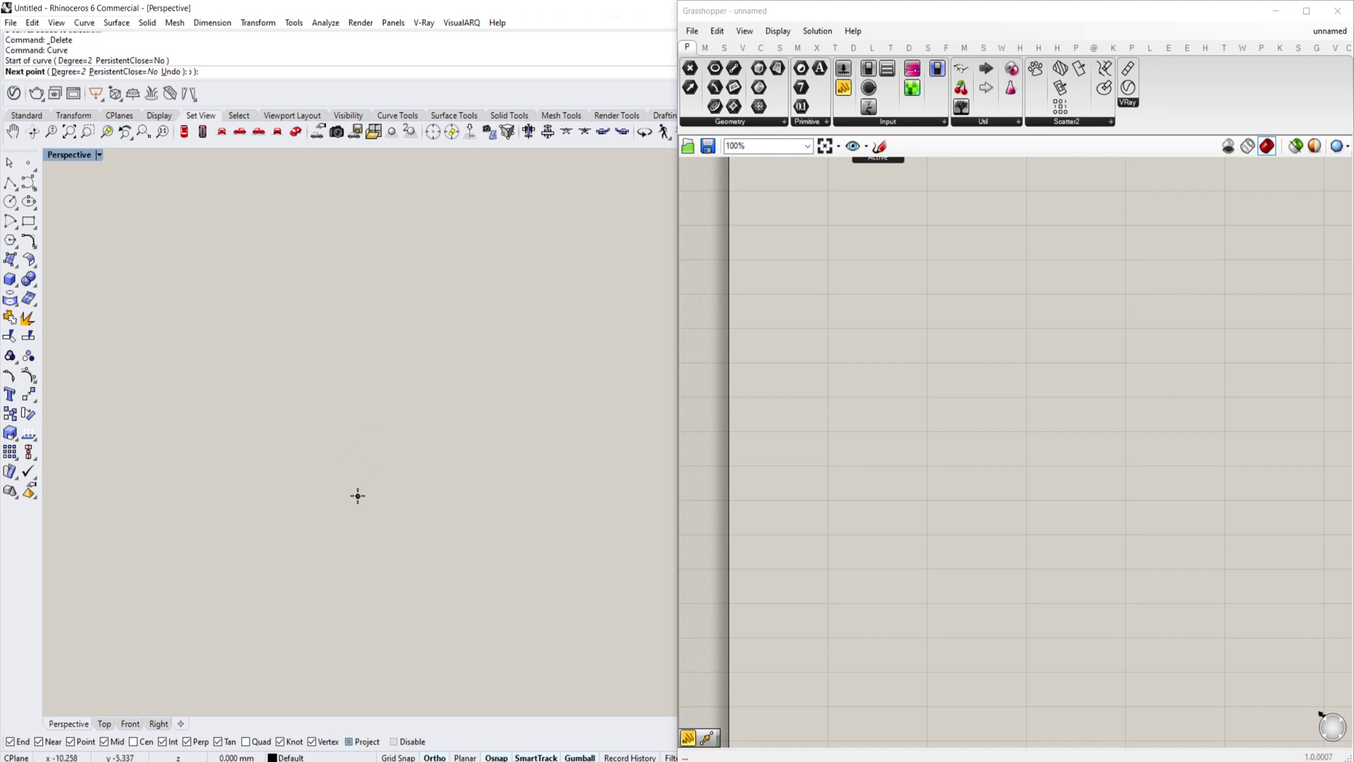
left_click(291, 370)
left_click(500, 300)
left_click(574, 392)
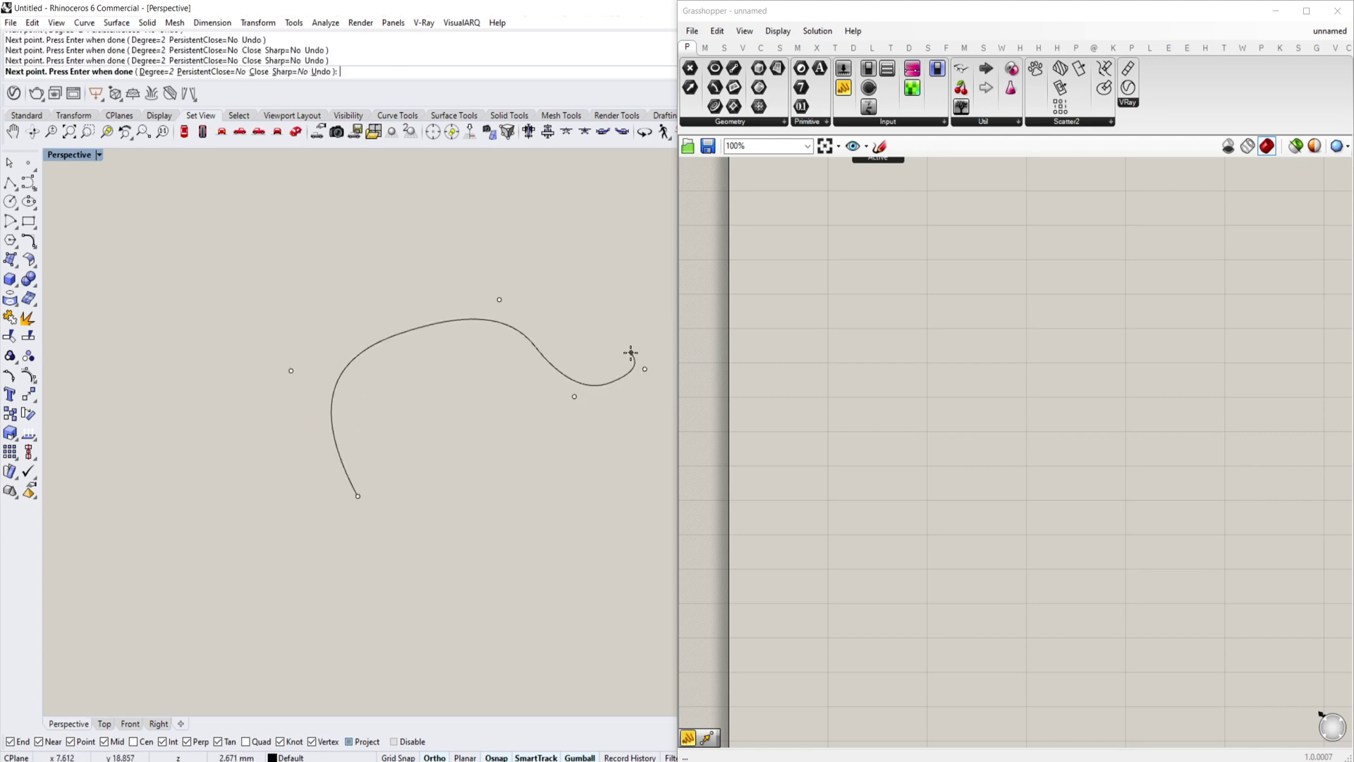
left_click(644, 370)
key("Return")
Draw an open three-segment polyline below the curve, with its first point inside the curve's bend
type("polyline")
key("Return")
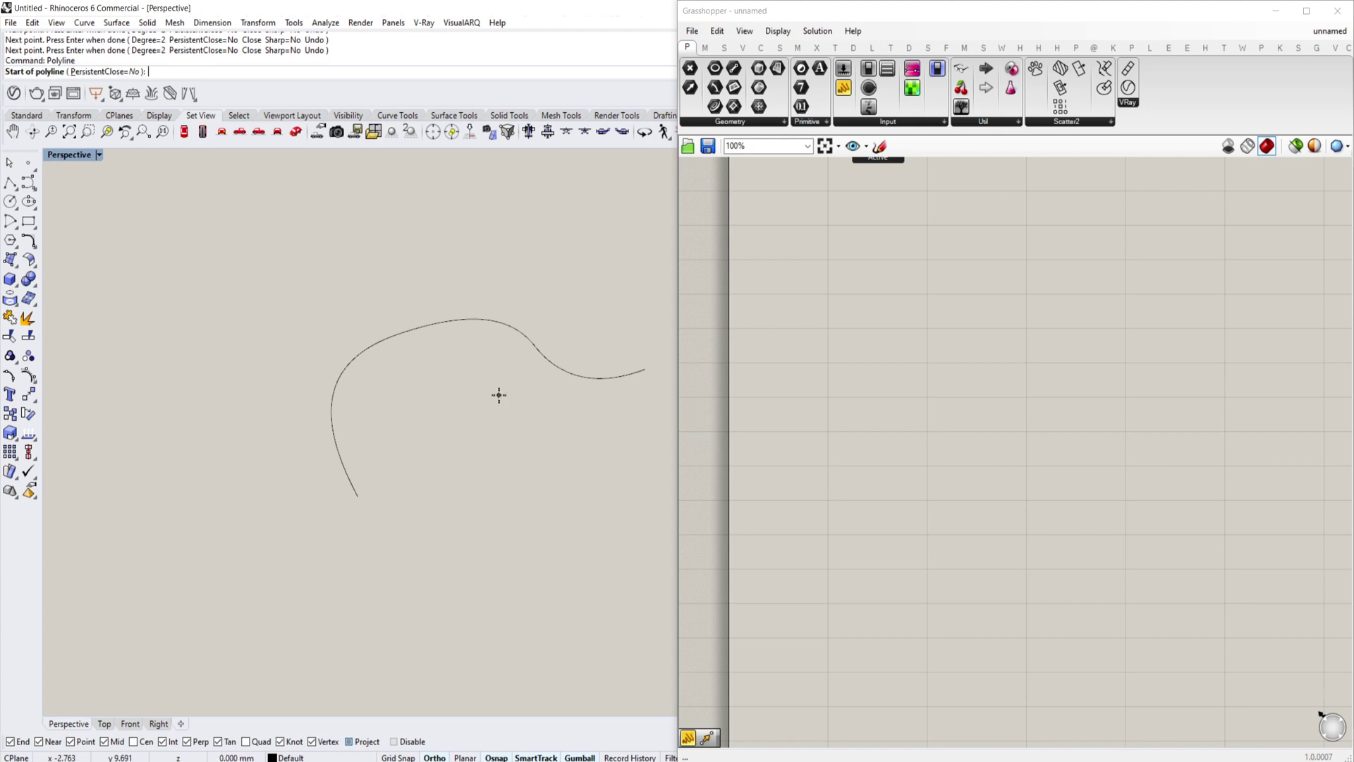
left_click(443, 425)
left_click(499, 511)
left_click(262, 609)
left_click(218, 503)
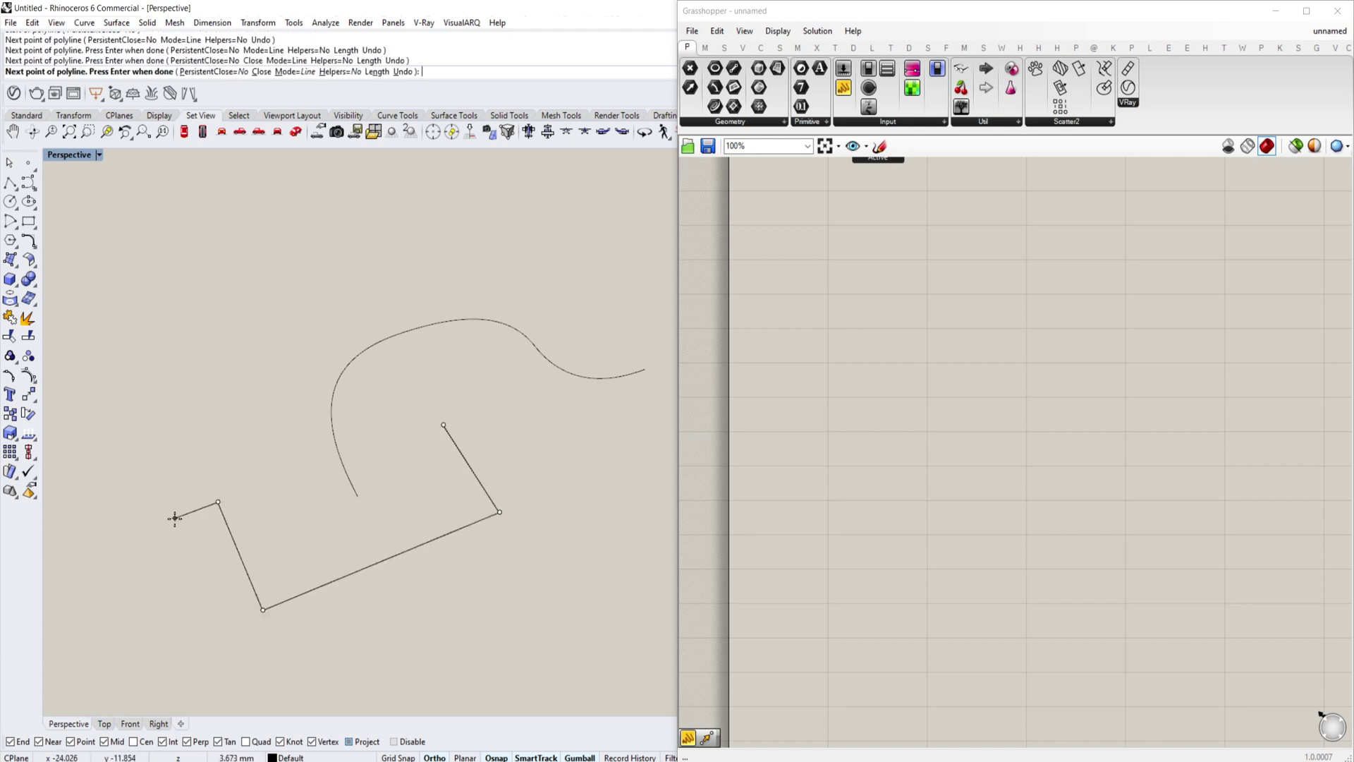
key("Return")
Draw two separate short lines, one to the right of the polyline and one to the left of the curve
type("line")
key("Return")
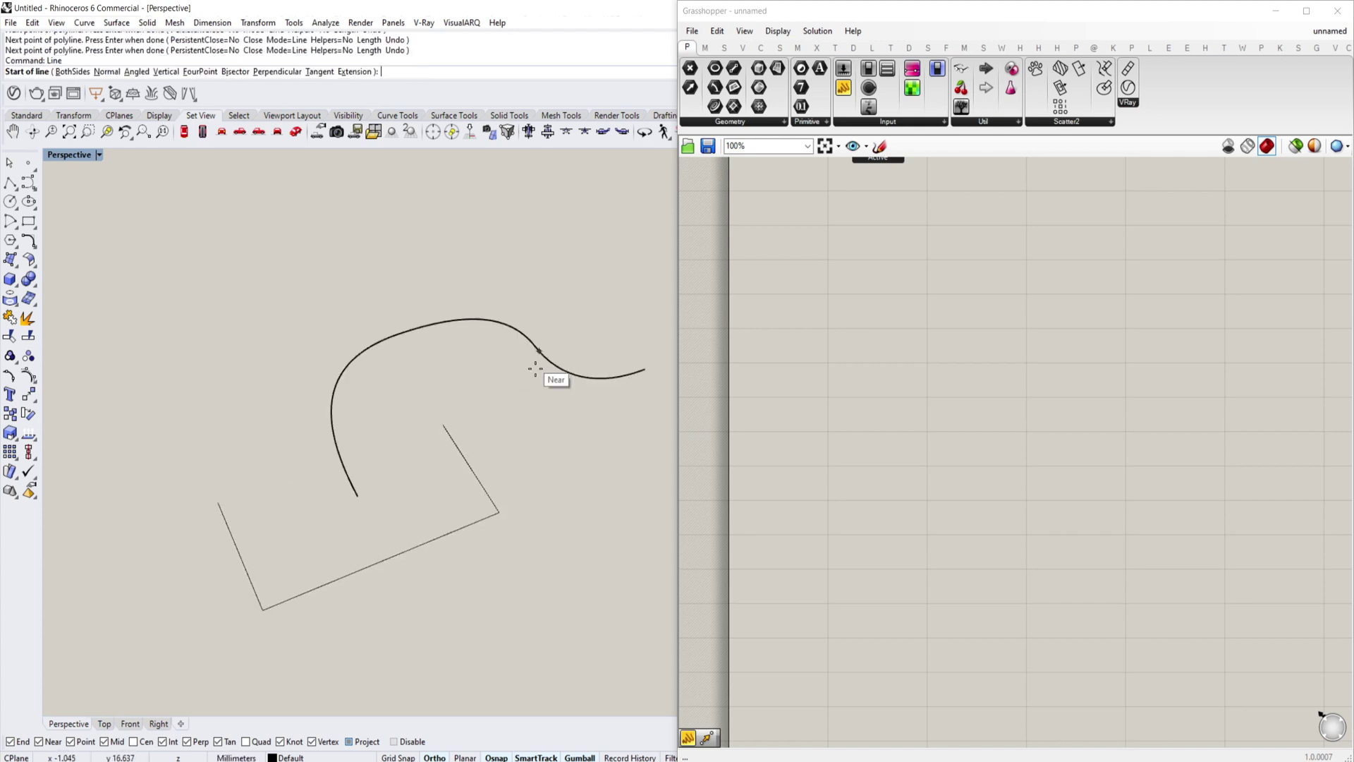
left_click(526, 418)
left_click(610, 497)
key("Return")
left_click(185, 407)
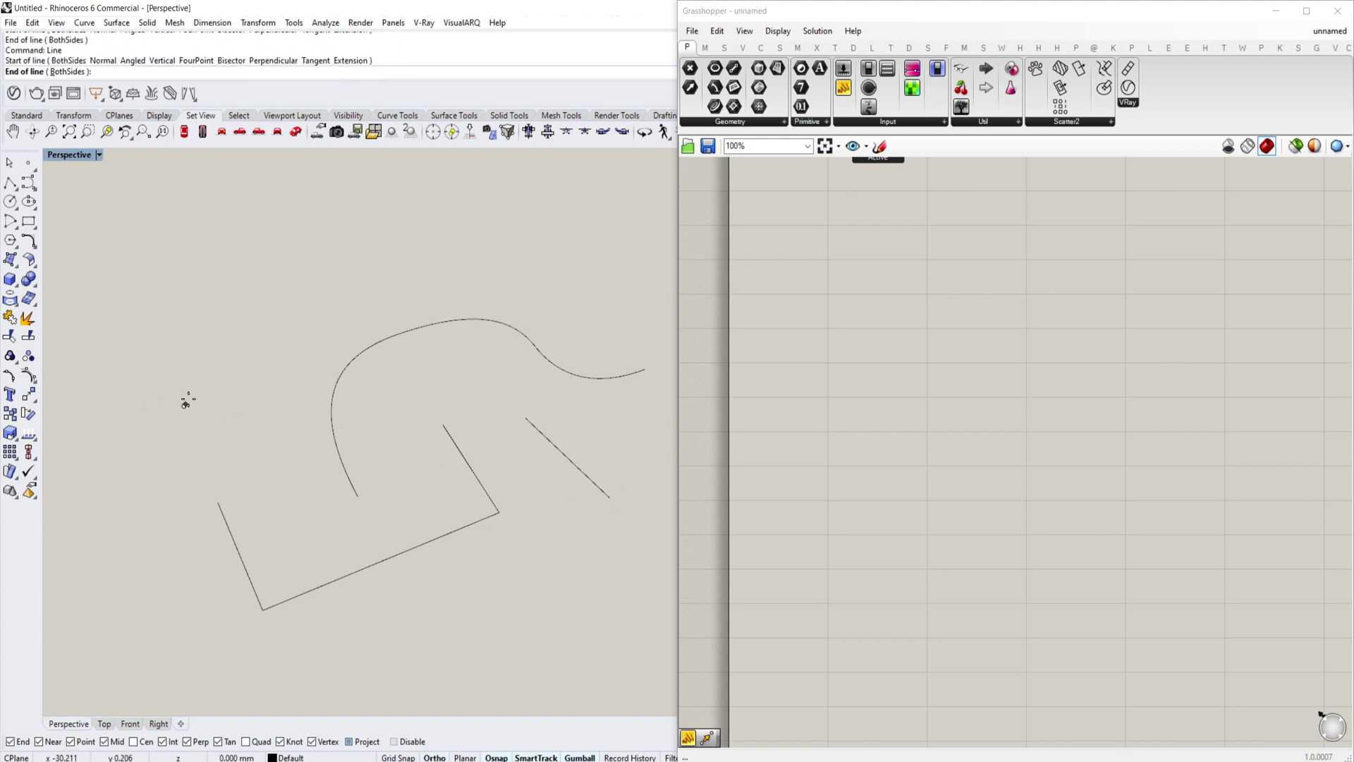
key("Escape")
key("Return")
left_click(221, 321)
left_click(185, 414)
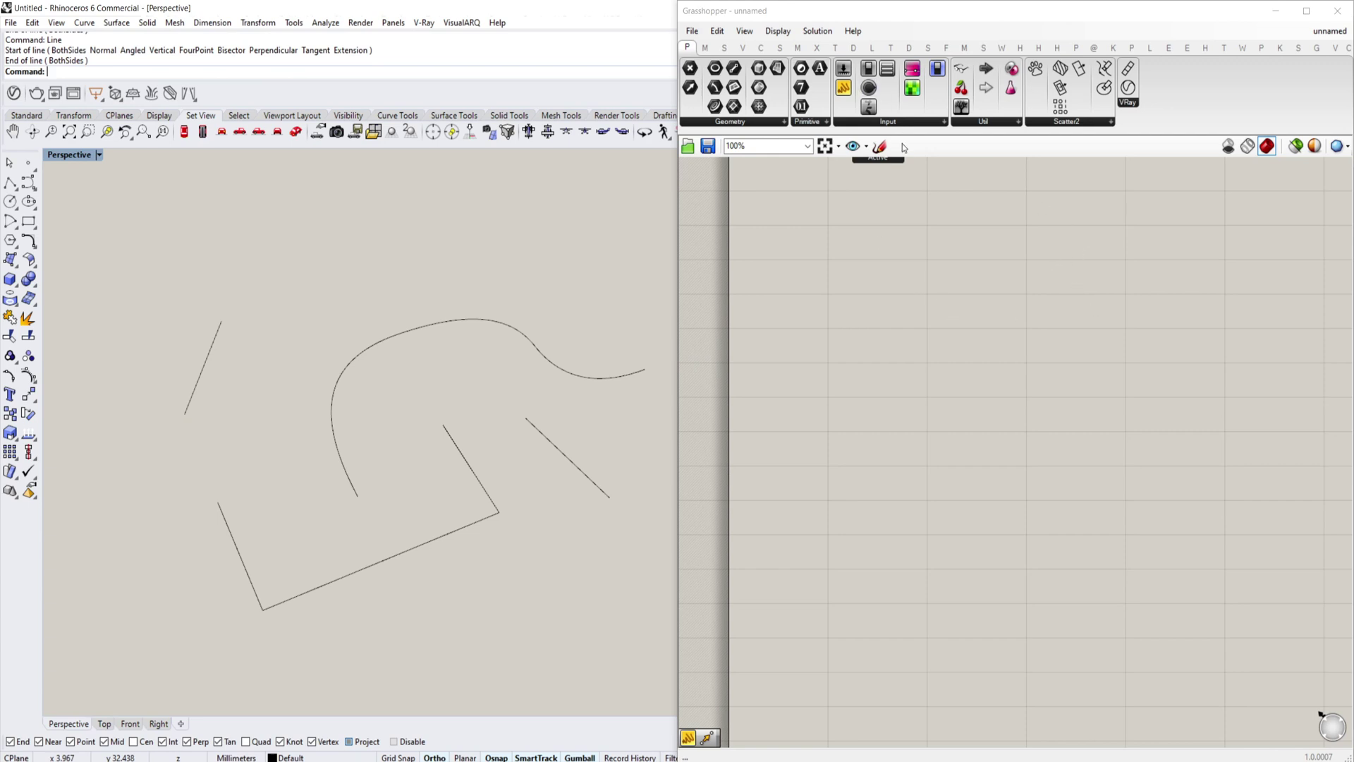
In Grasshopper, sketch three short black strokes and a large U-shaped curve on the canvas with line width 5
left_click(879, 146)
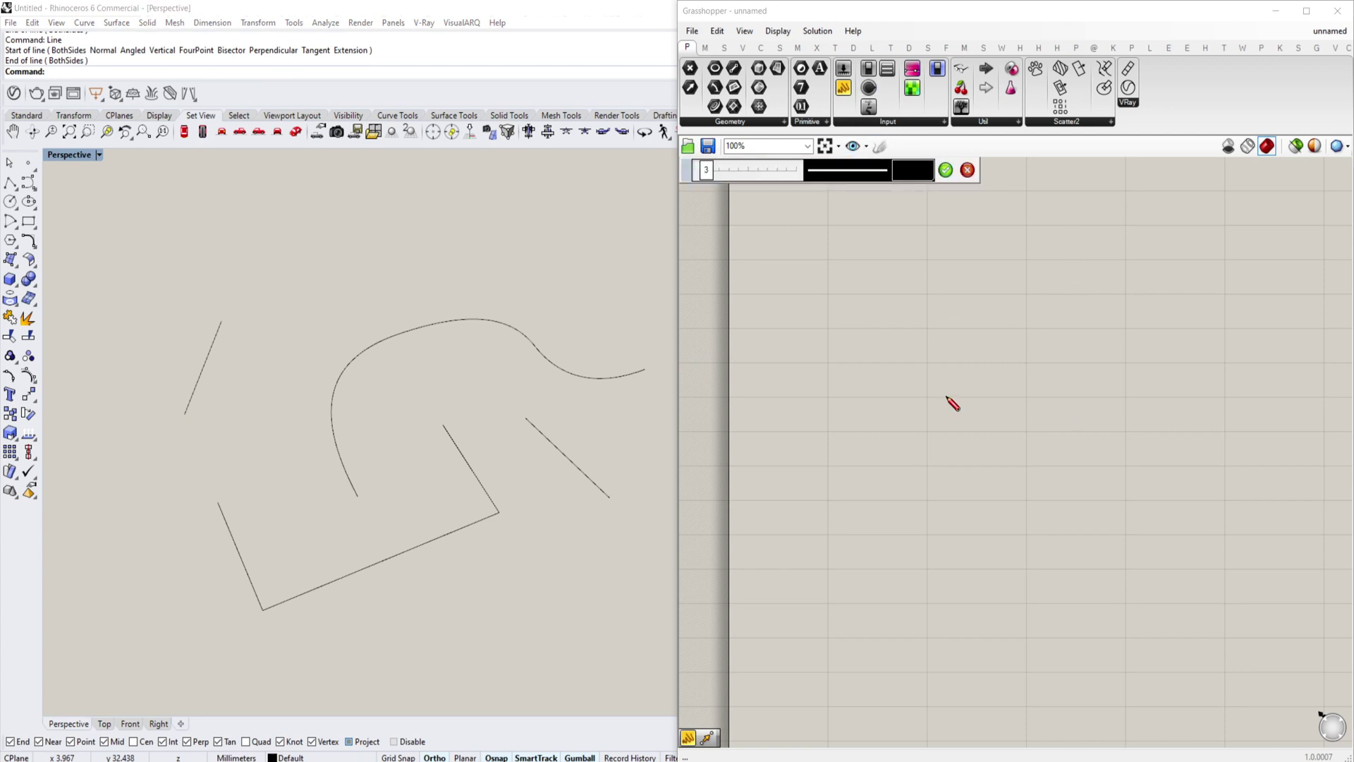
scroll(827, 427, "up", 1)
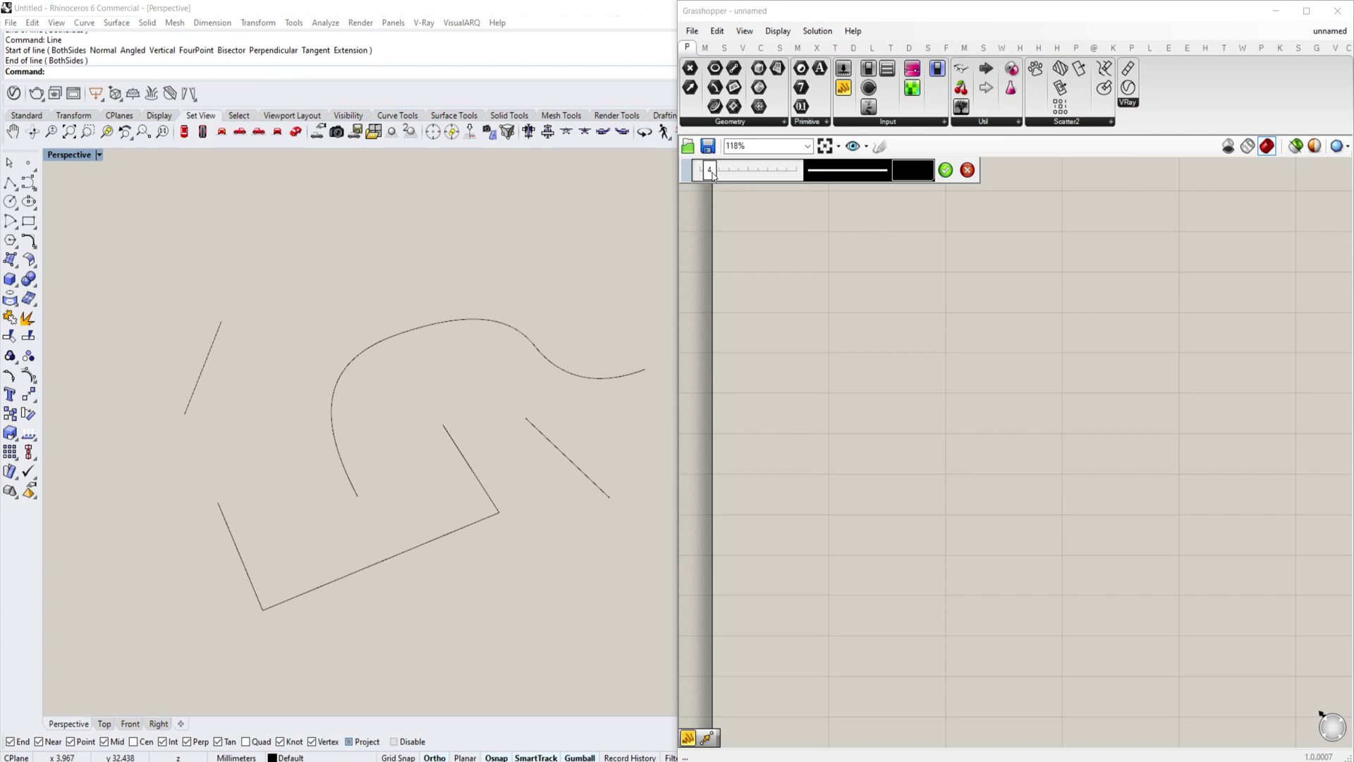
left_click_drag(706, 170, 713, 170)
scroll(859, 319, "down", 3)
left_click_drag(868, 396, 980, 365)
left_click_drag(1008, 481, 1059, 451)
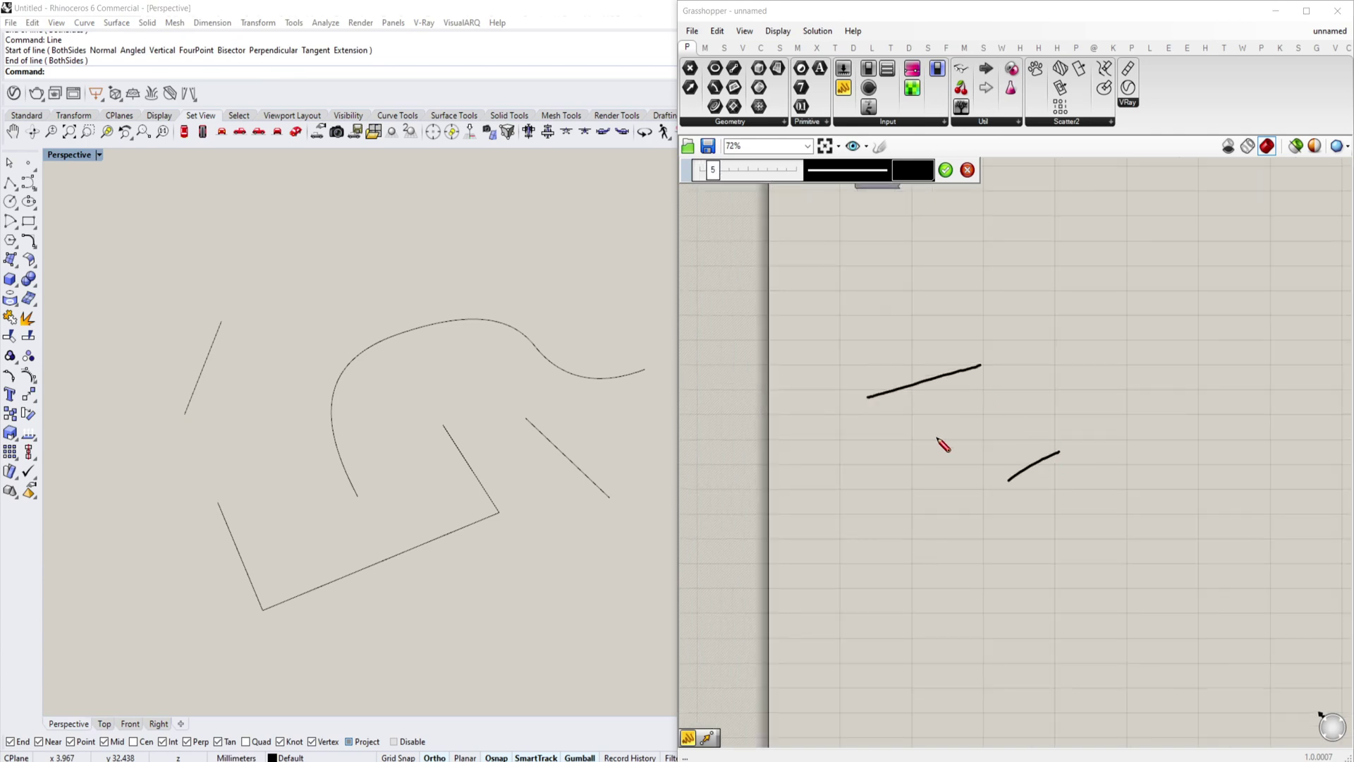
mouse_move(920, 446)
left_mouse_down()
mouse_move(938, 567)
mouse_move(1203, 533)
left_mouse_up()
left_click_drag(1102, 396, 1160, 399)
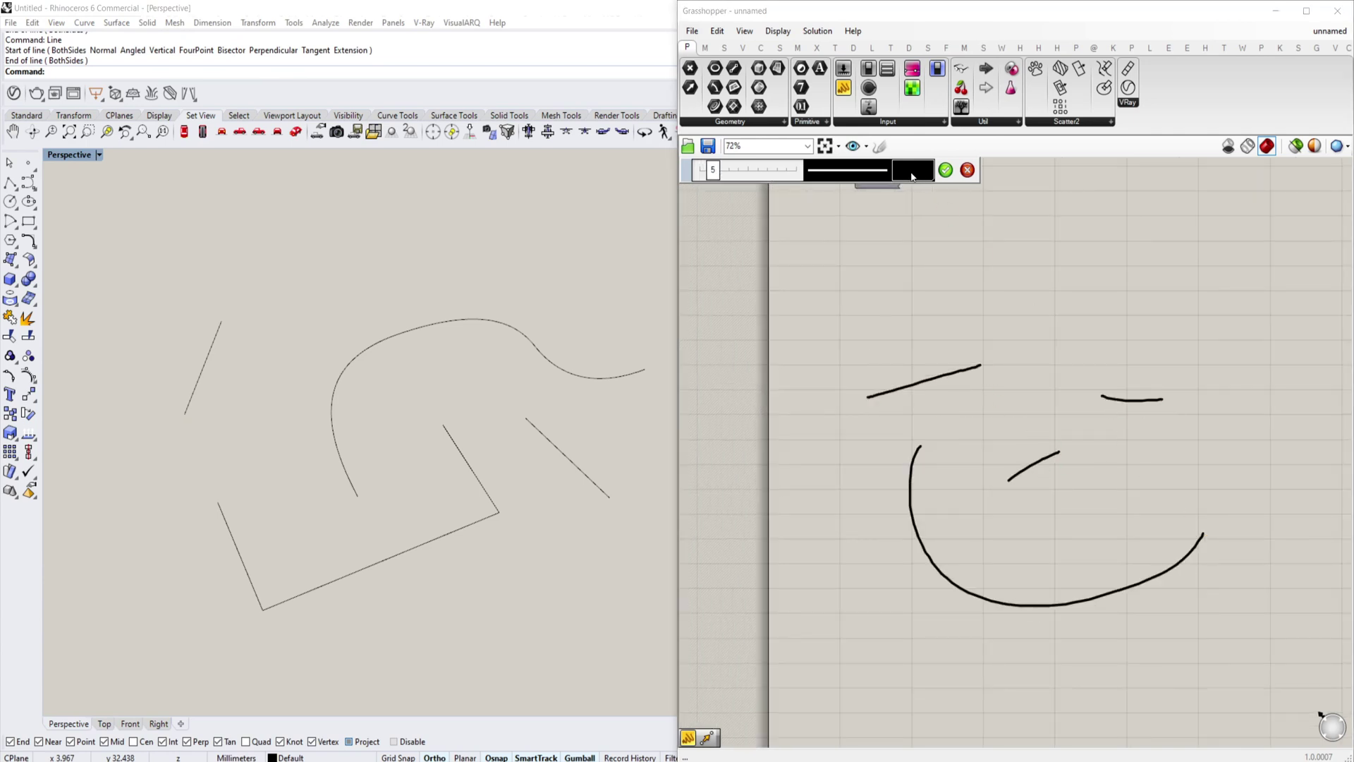
left_click(944, 170)
Sketch four dashed black lines as a bounding rectangle around the sketched curves
left_click(879, 146)
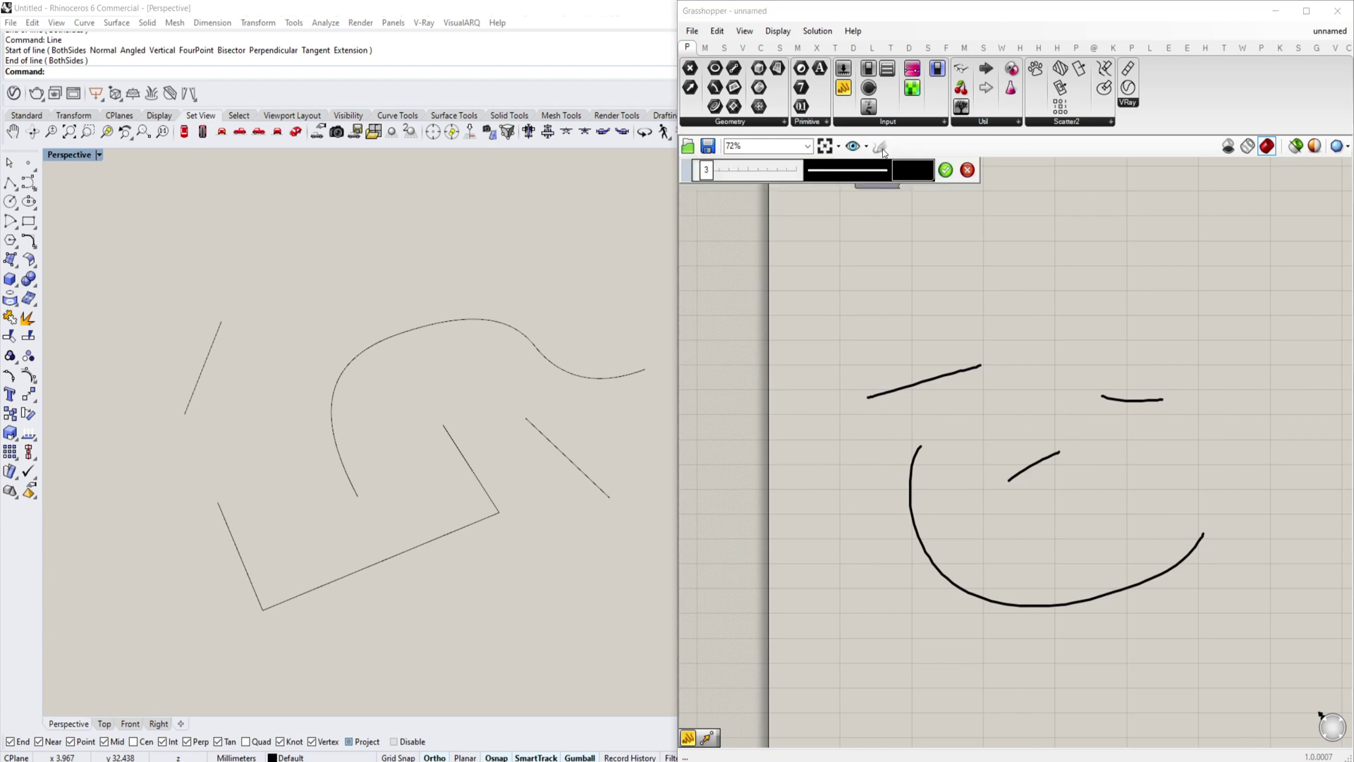
left_click(849, 170)
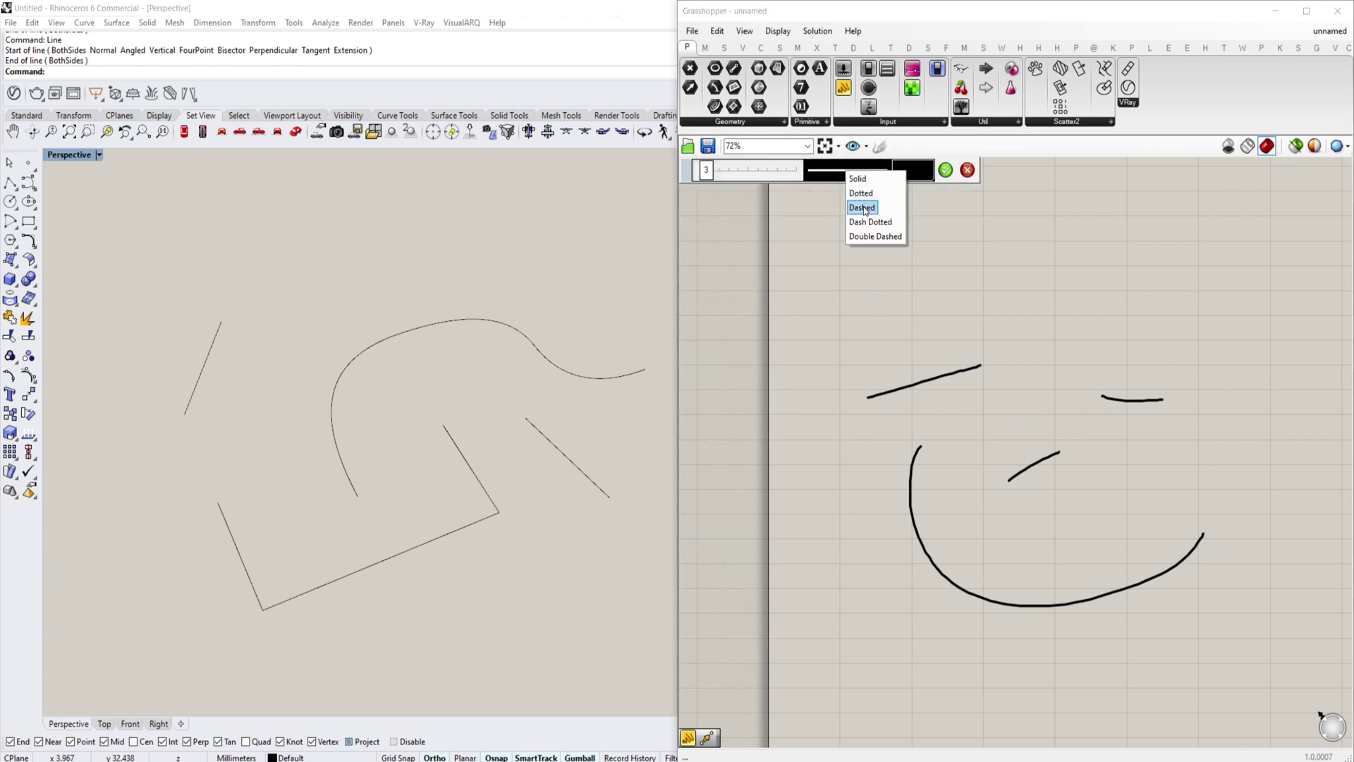
left_click(865, 208)
left_click_drag(852, 362, 1293, 358)
left_click_drag(1210, 317, 1207, 710)
left_click_drag(860, 609, 1327, 599)
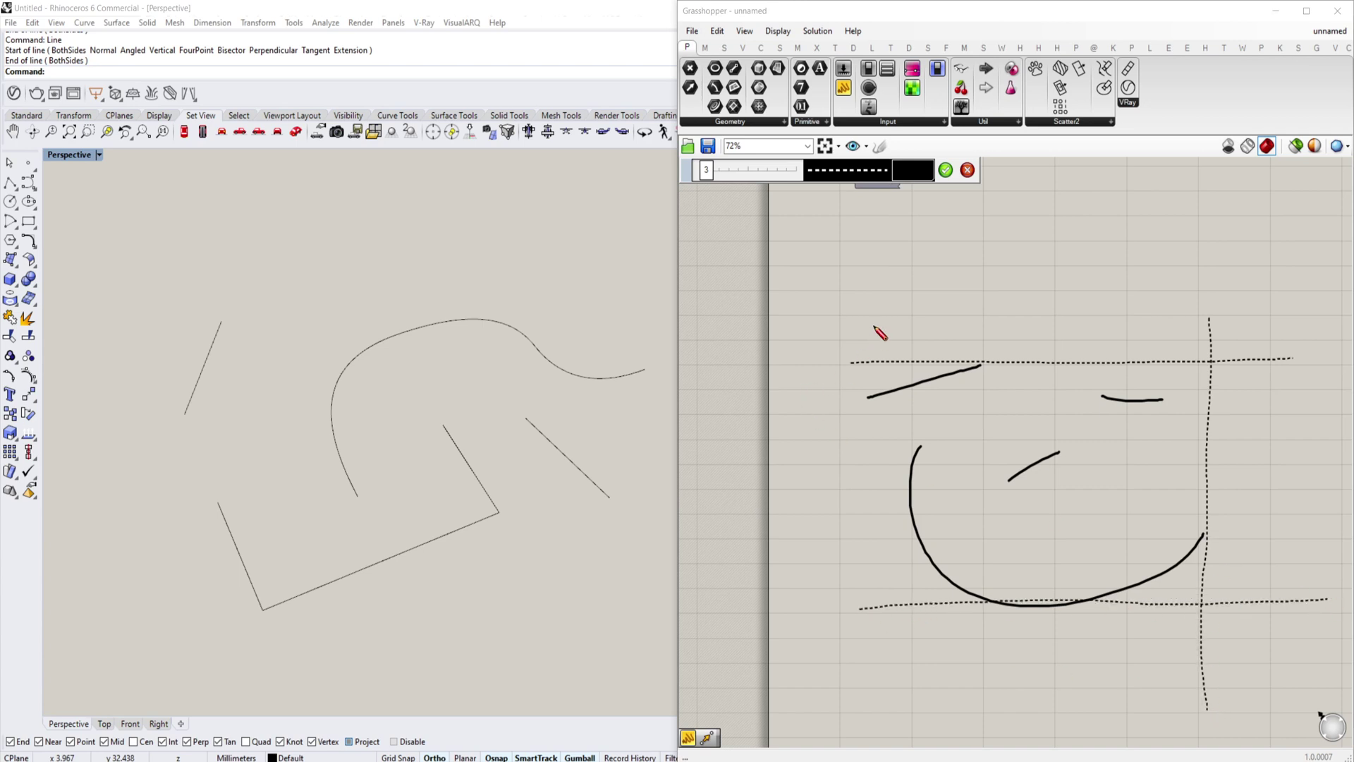
left_click_drag(870, 317, 883, 697)
left_click(880, 146)
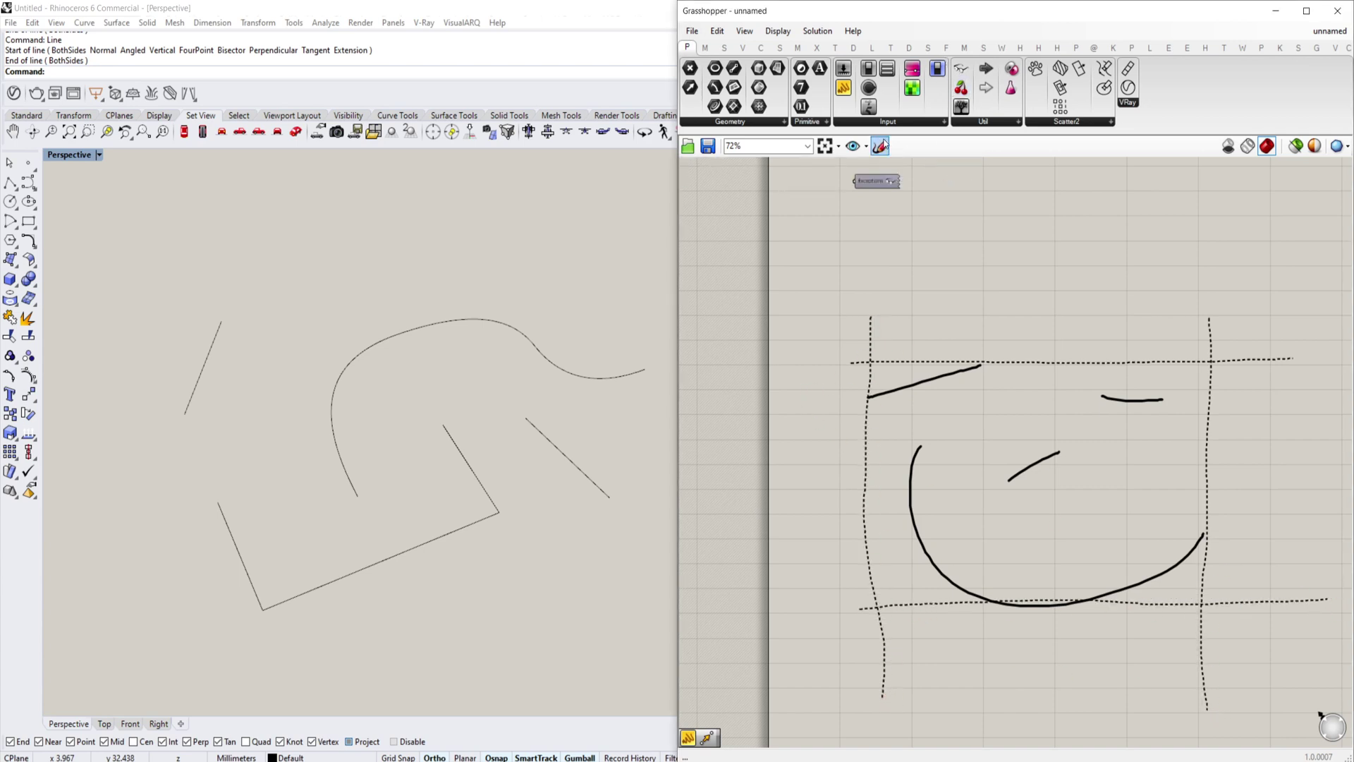
Sketch five red vertical division lines across the dashed bounding rectangle
left_click(880, 146)
scroll(906, 197, "up", 2)
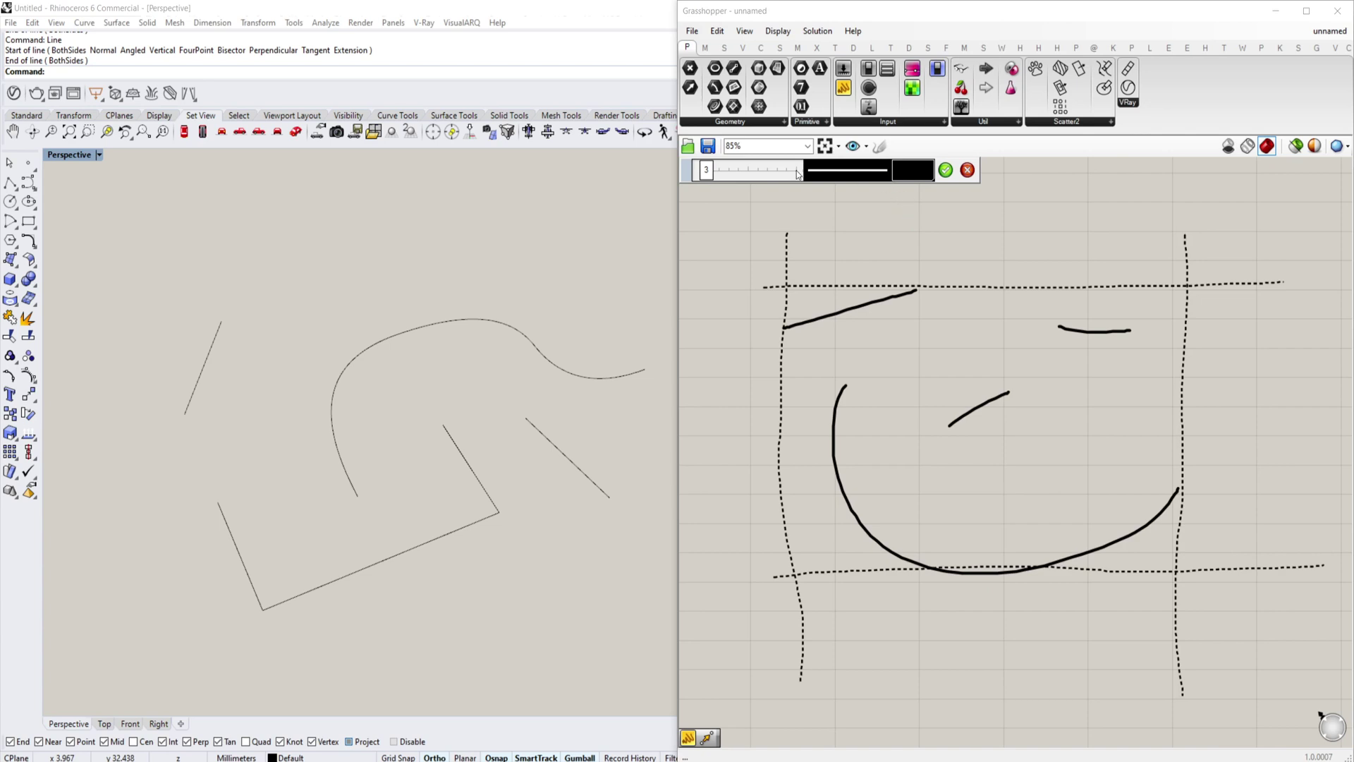
left_click(896, 175)
left_click(918, 211)
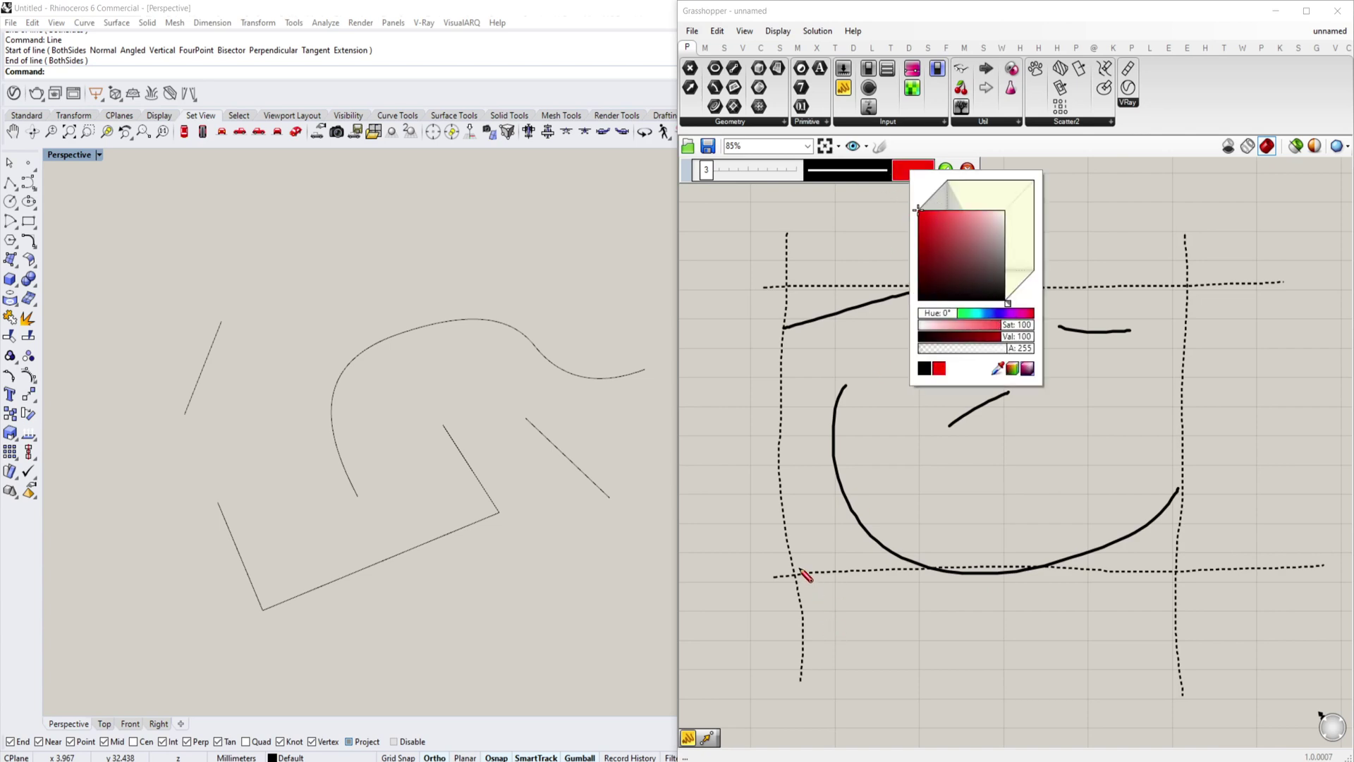
left_click_drag(840, 268, 839, 647)
left_click_drag(913, 254, 911, 617)
left_click_drag(990, 251, 990, 612)
left_click_drag(1066, 261, 1076, 689)
left_click_drag(1134, 251, 1149, 655)
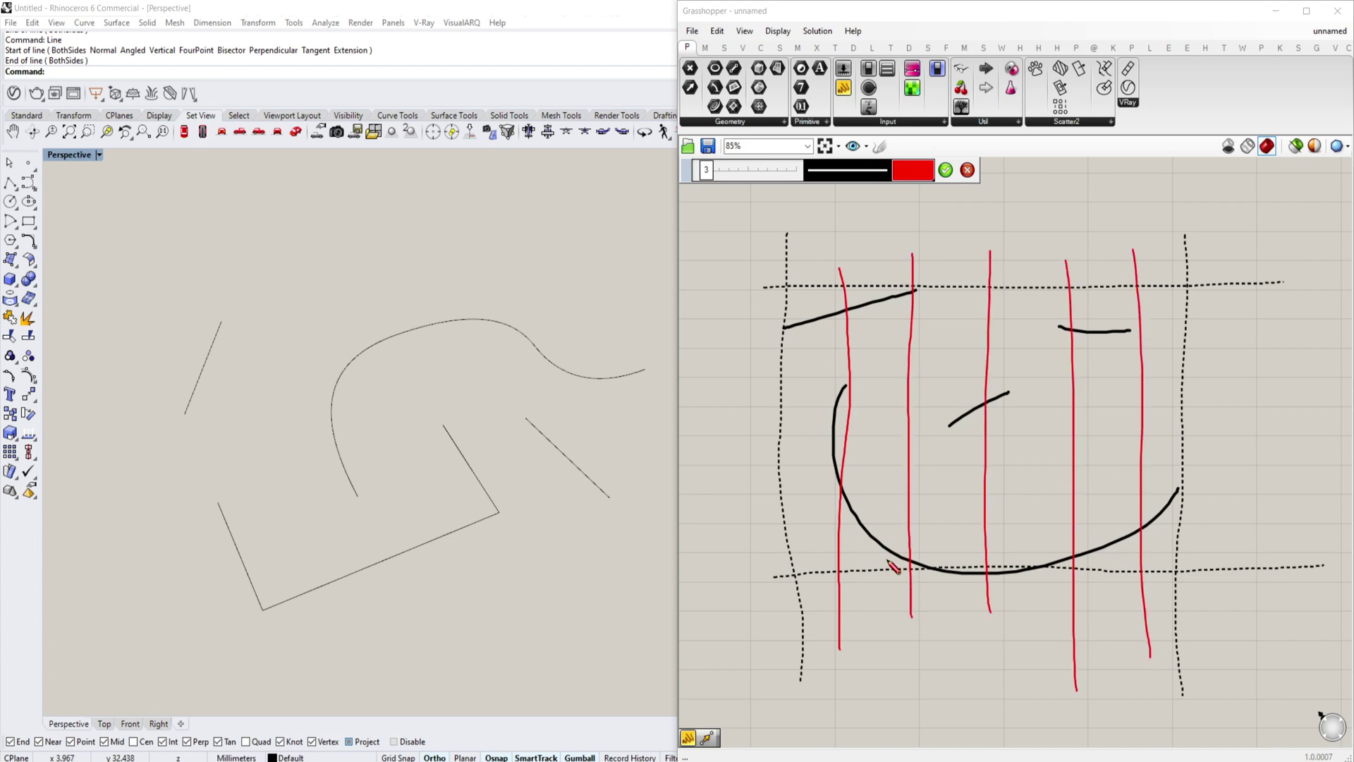
Sketch four red horizontal division lines across the rectangle to complete the grid
left_click_drag(715, 534, 1273, 535)
left_click_drag(748, 470, 1285, 465)
left_click_drag(696, 405, 1342, 401)
left_click_drag(703, 328, 1269, 325)
left_click(950, 172)
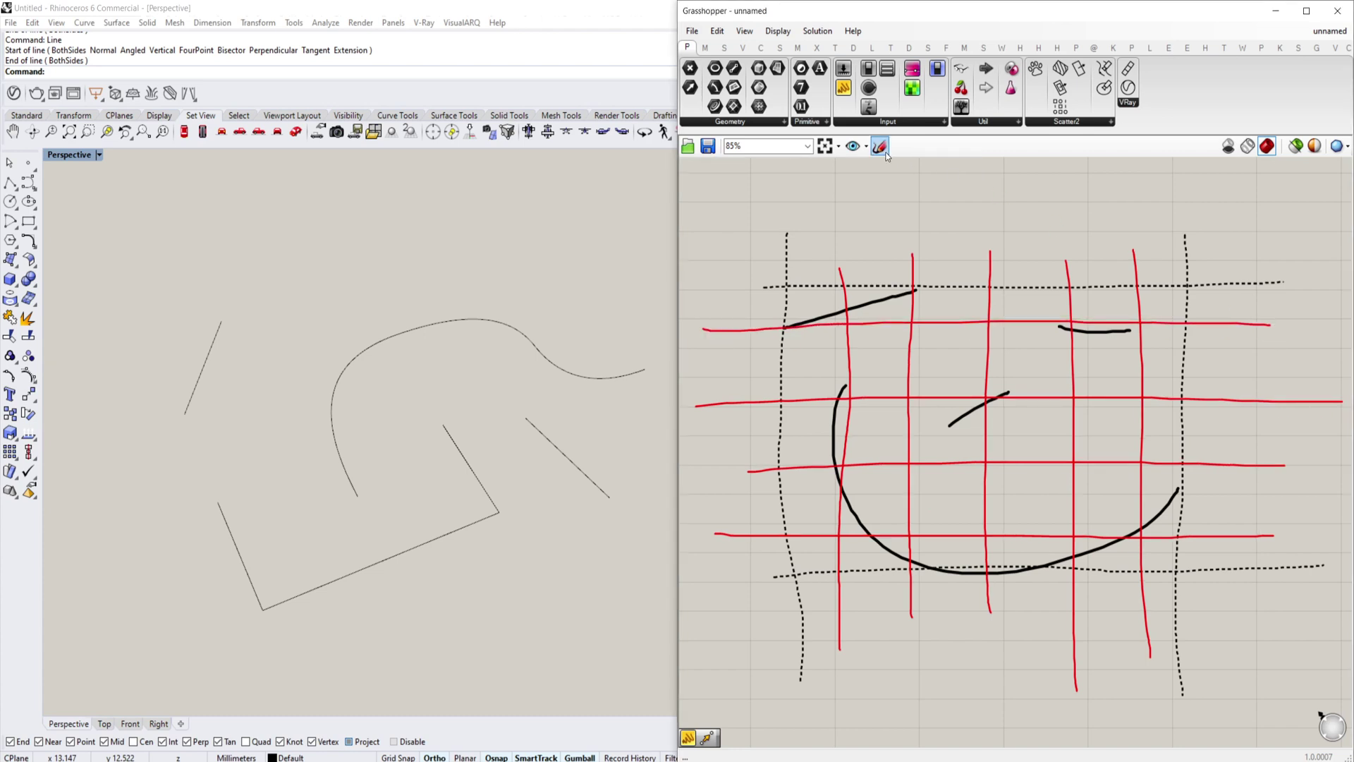
Mark several intersections of the red grid near the sketched curves with light blue crosses
left_click(879, 146)
left_click(919, 175)
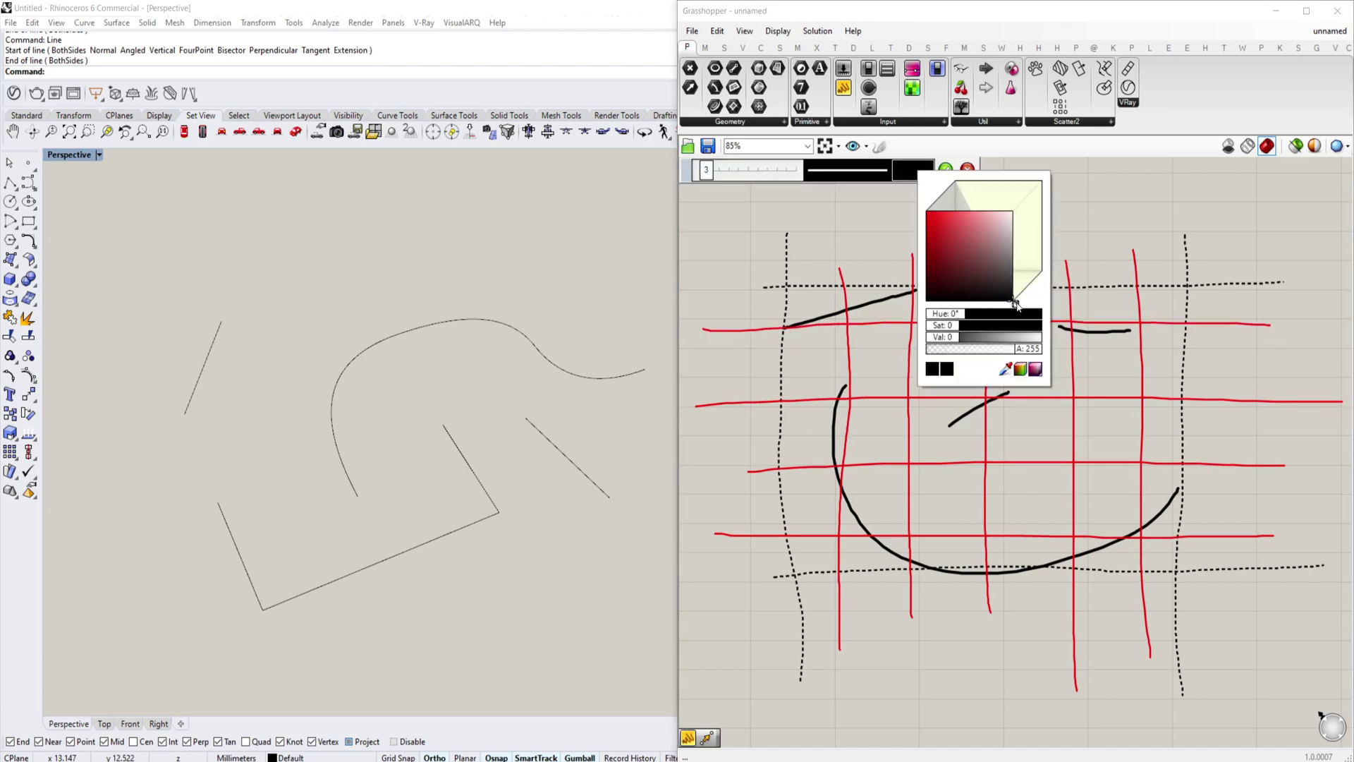
left_click_drag(1014, 302, 1029, 285)
left_click_drag(973, 215, 938, 211)
left_click_drag(850, 401, 996, 394)
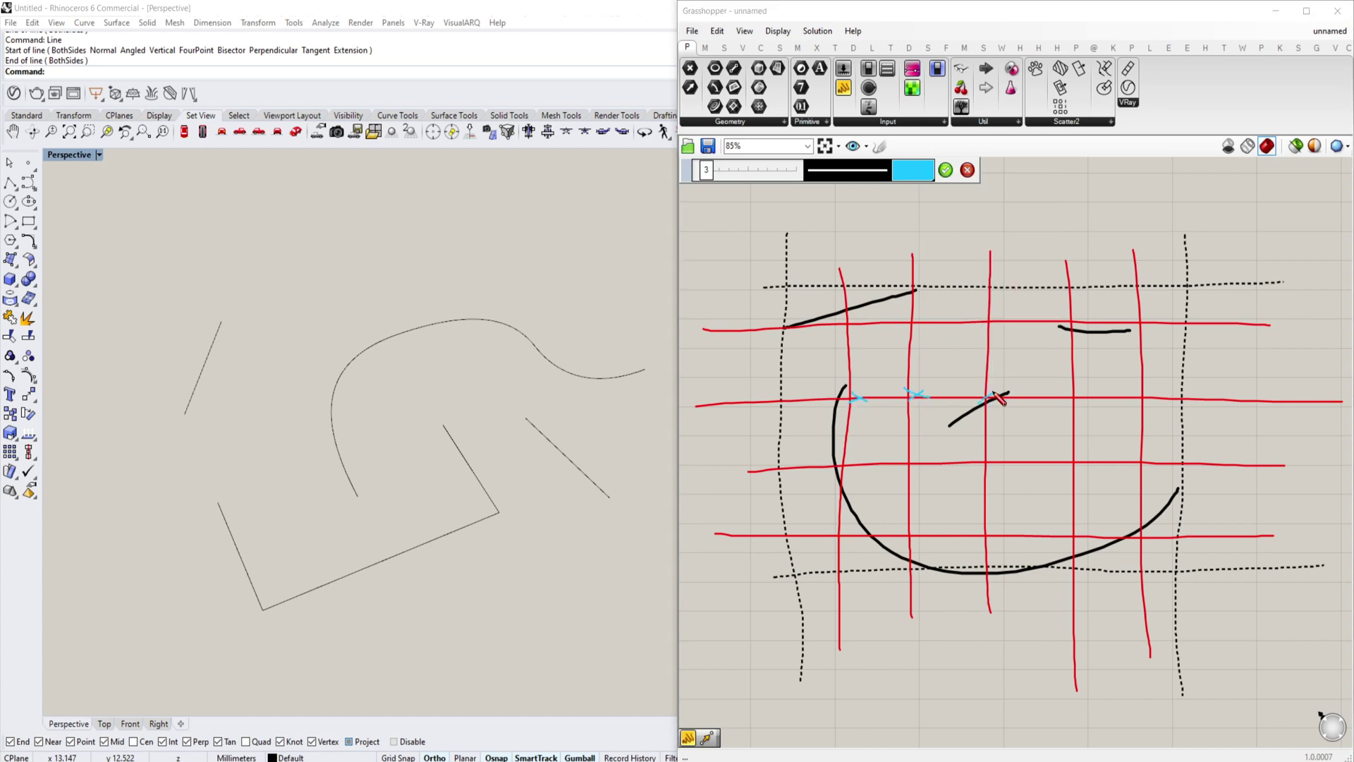
left_click_drag(920, 319, 910, 325)
Sketch a light blue distance mark labelled x from a grid intersection to the upper-left black line
scroll(863, 323, "up", 6)
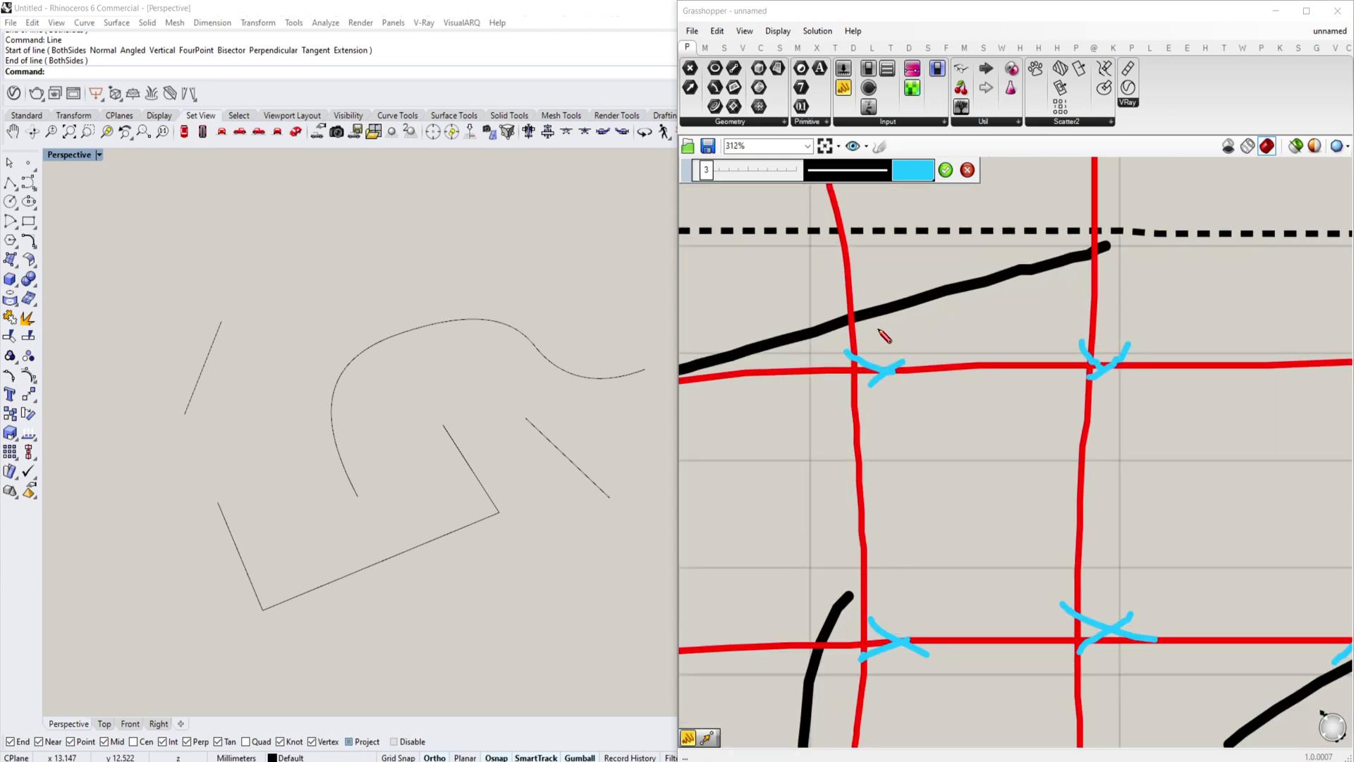
mouse_move(885, 368)
left_mouse_down()
mouse_move(869, 312)
mouse_move(889, 308)
mouse_move(919, 356)
mouse_move(916, 332)
mouse_move(917, 344)
left_mouse_up()
left_click(944, 170)
scroll(879, 336, "down", 1)
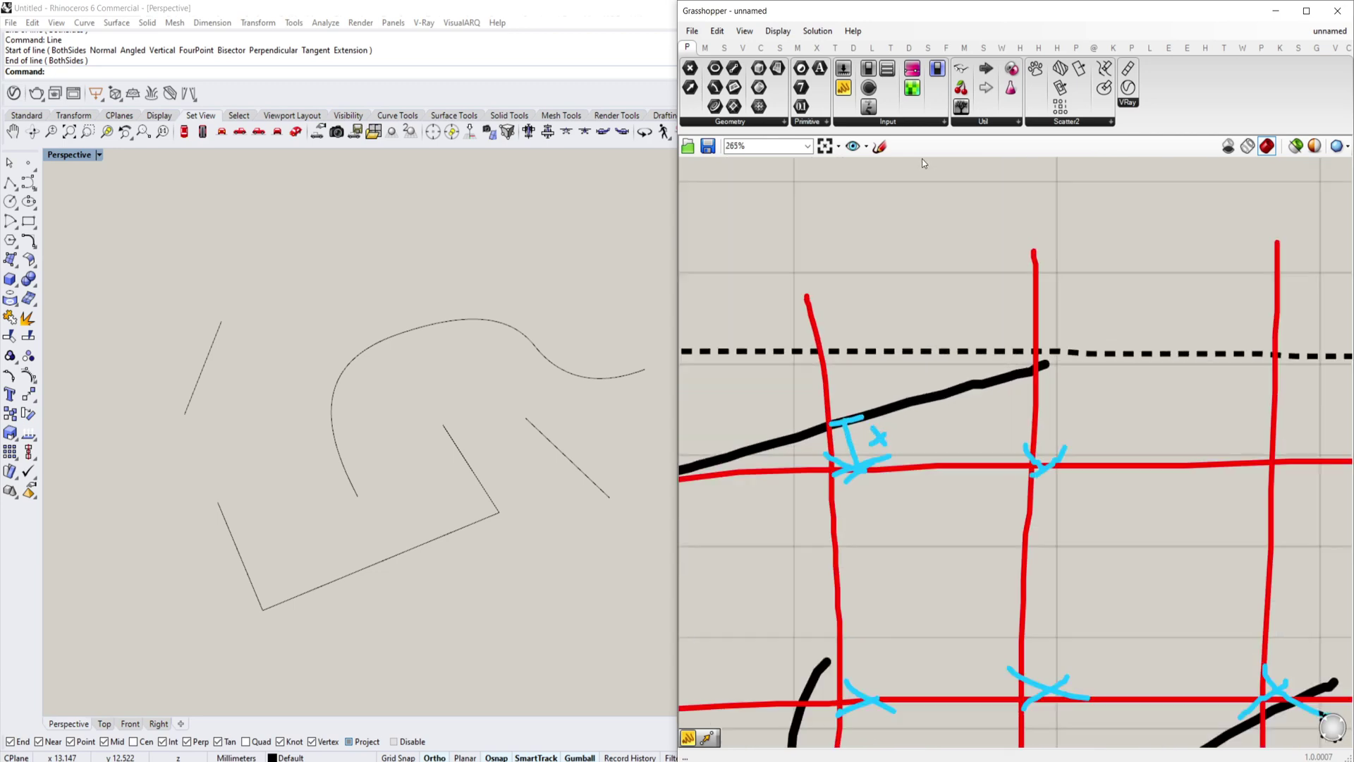
Sketch the start of a black condition above the red grid: a slanted stroke, a less-than sign and the number 2
left_click(879, 148)
scroll(937, 446, "down", 2)
scroll(899, 447, "up", 1)
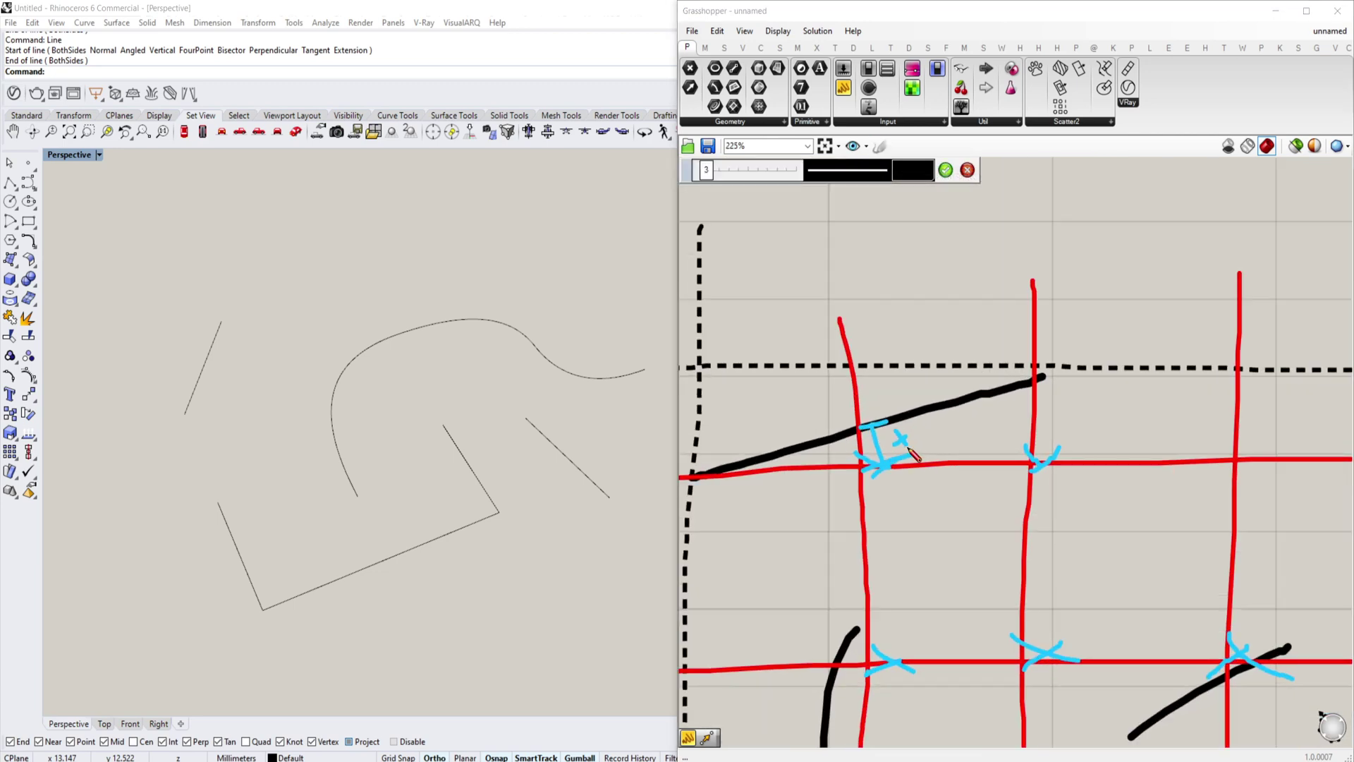
scroll(913, 443, "down", 1)
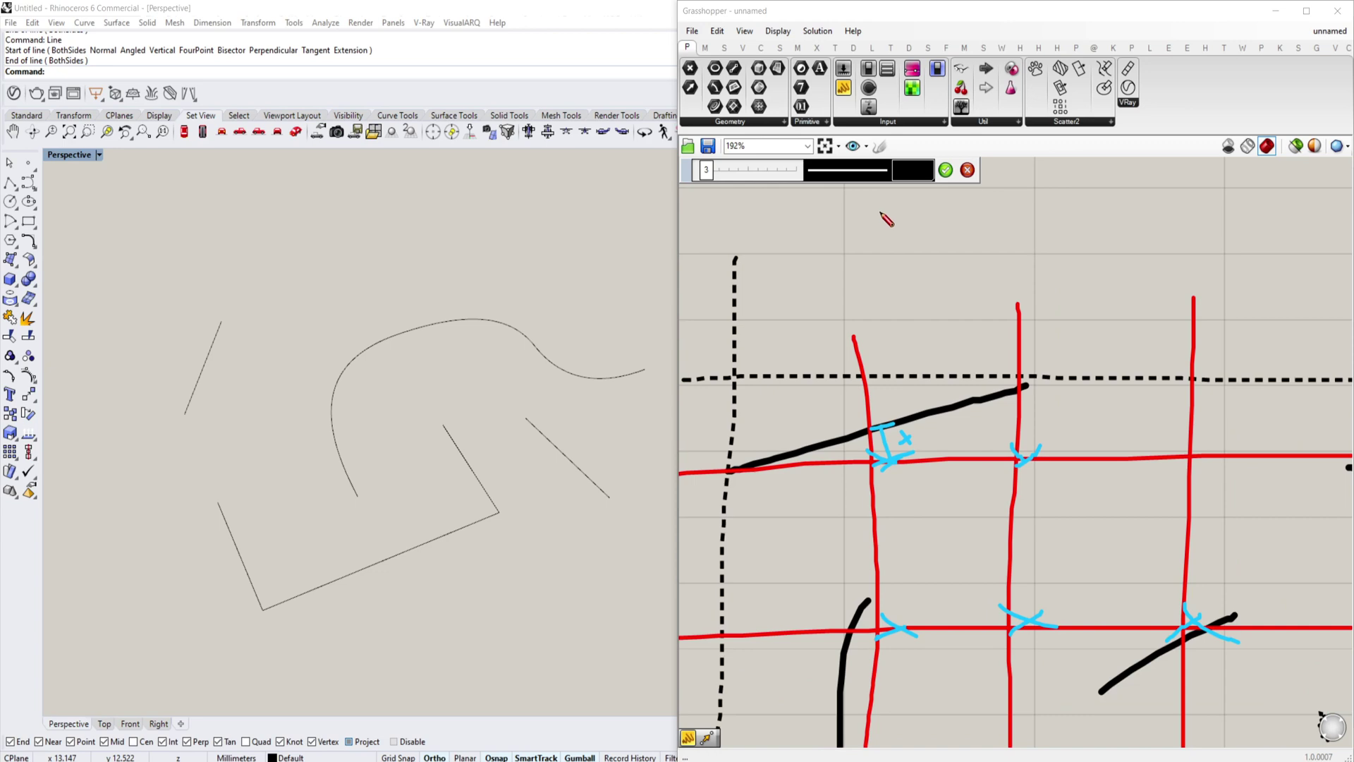
left_click_drag(881, 215, 938, 257)
scroll(939, 257, "down", 2)
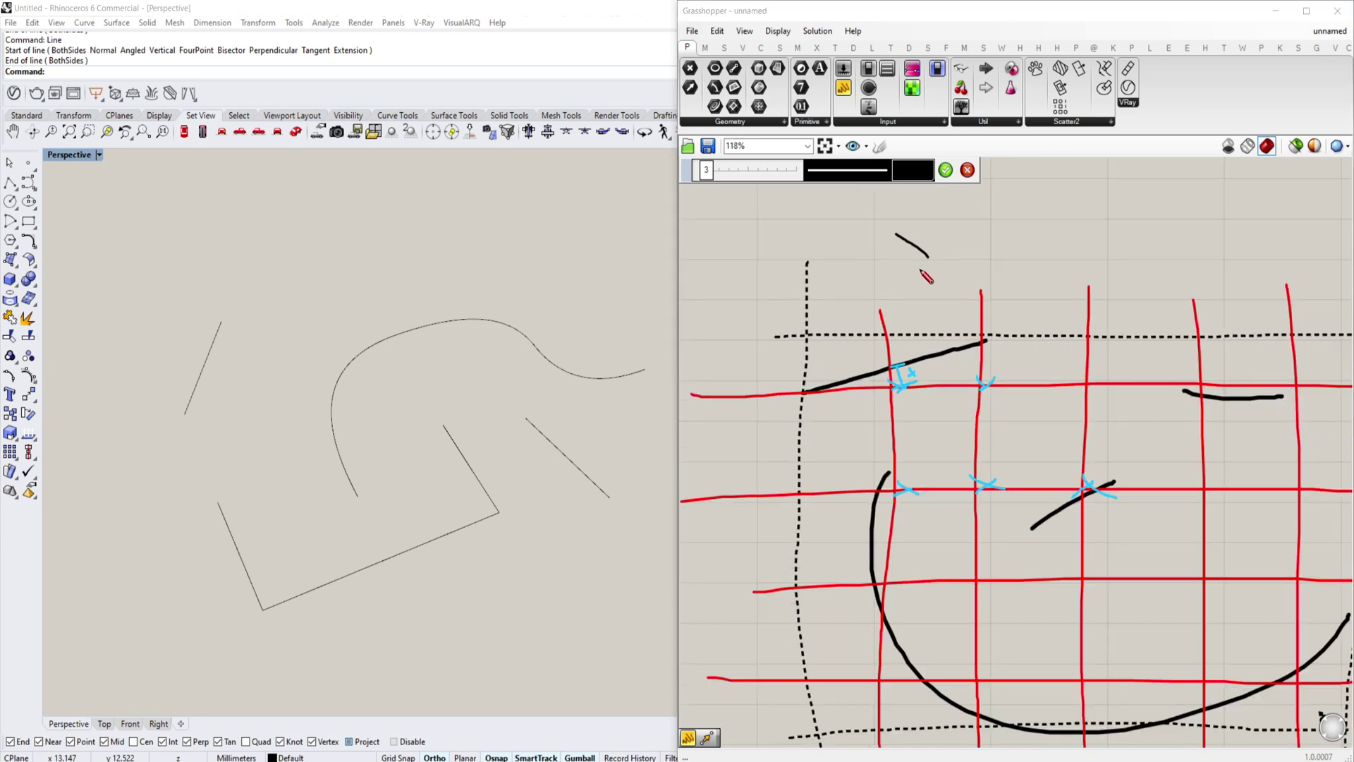
scroll(935, 256, "up", 3)
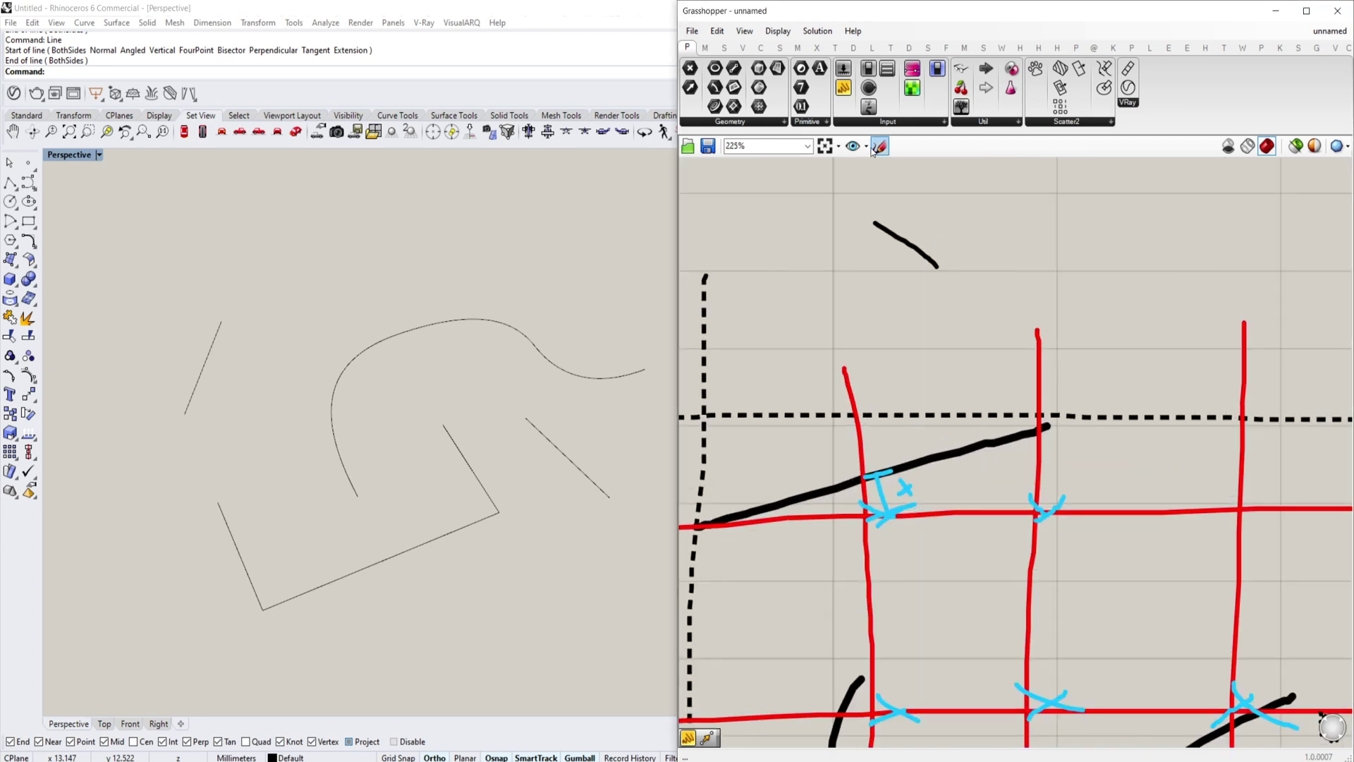
scroll(1064, 247, "up", 1)
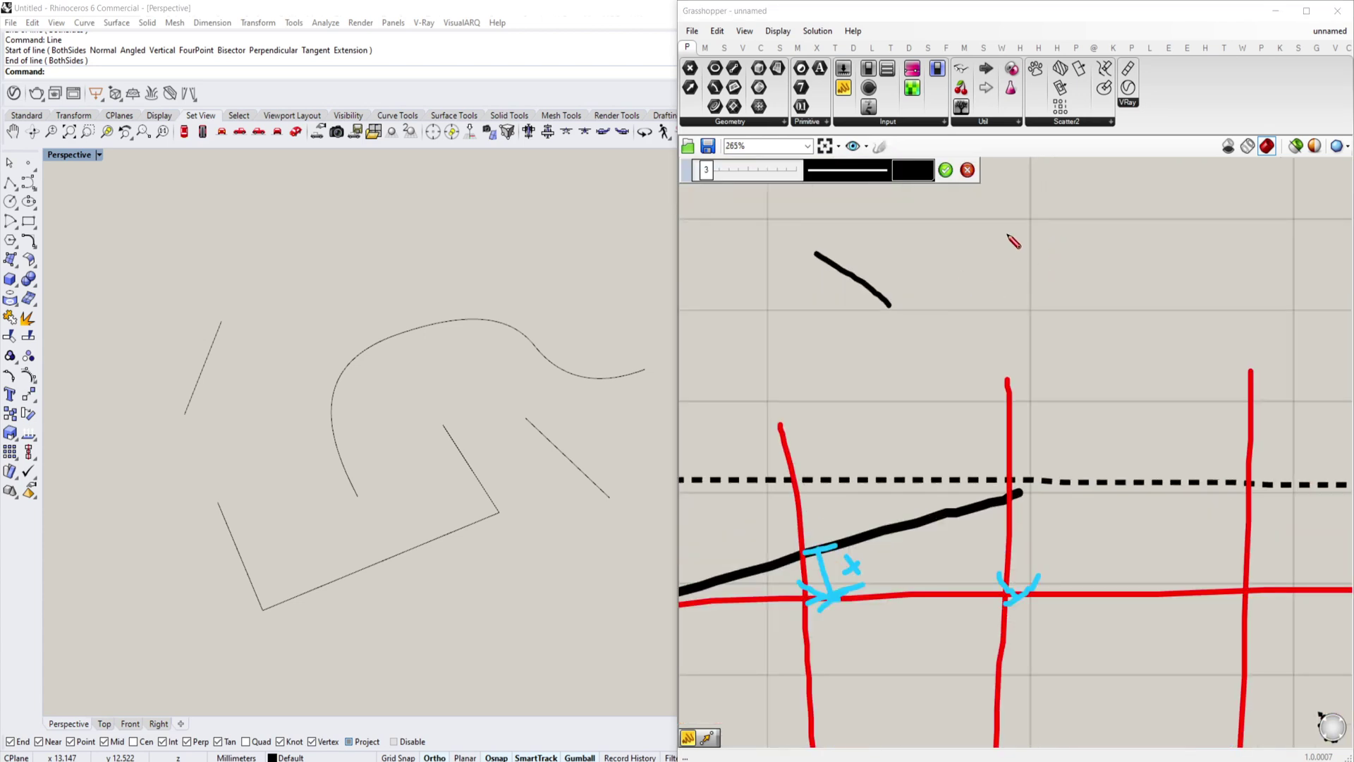
mouse_move(1033, 233)
left_mouse_down()
mouse_move(932, 296)
mouse_move(1000, 324)
left_mouse_up()
right_click_drag(1163, 189, 1115, 232)
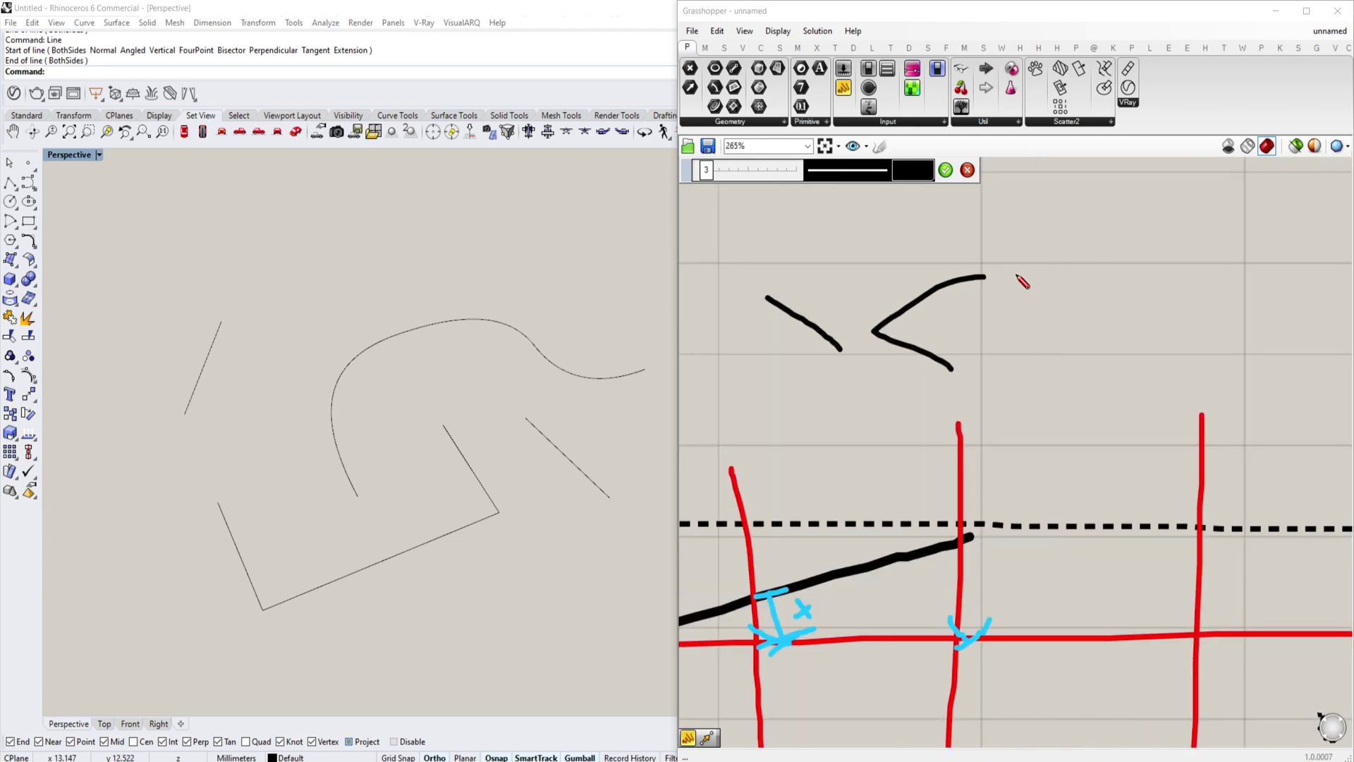
mouse_move(1016, 275)
left_mouse_down()
mouse_move(1088, 278)
mouse_move(1036, 402)
mouse_move(1096, 405)
left_mouse_up()
scroll(1086, 405, "down", 2)
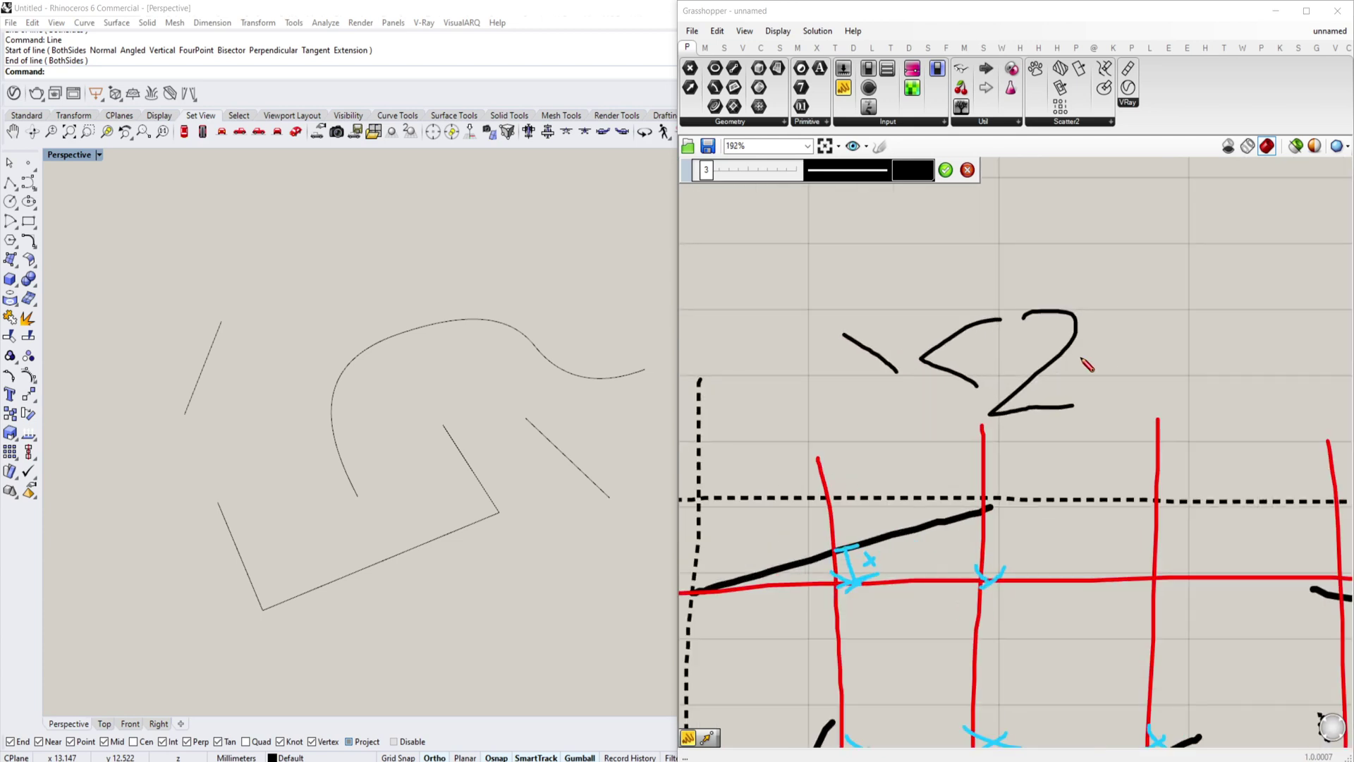
Sketch a black double arrow and a check mark after the number 2, and finish the sketch
mouse_move(1078, 358)
left_mouse_down()
mouse_move(1151, 351)
mouse_move(1157, 332)
left_mouse_up()
mouse_move(1163, 309)
left_mouse_down()
mouse_move(1202, 329)
mouse_move(1123, 393)
left_mouse_up()
scroll(1105, 399, "down", 2)
scroll(1166, 356, "up", 2)
right_click_drag(1139, 340, 1107, 357)
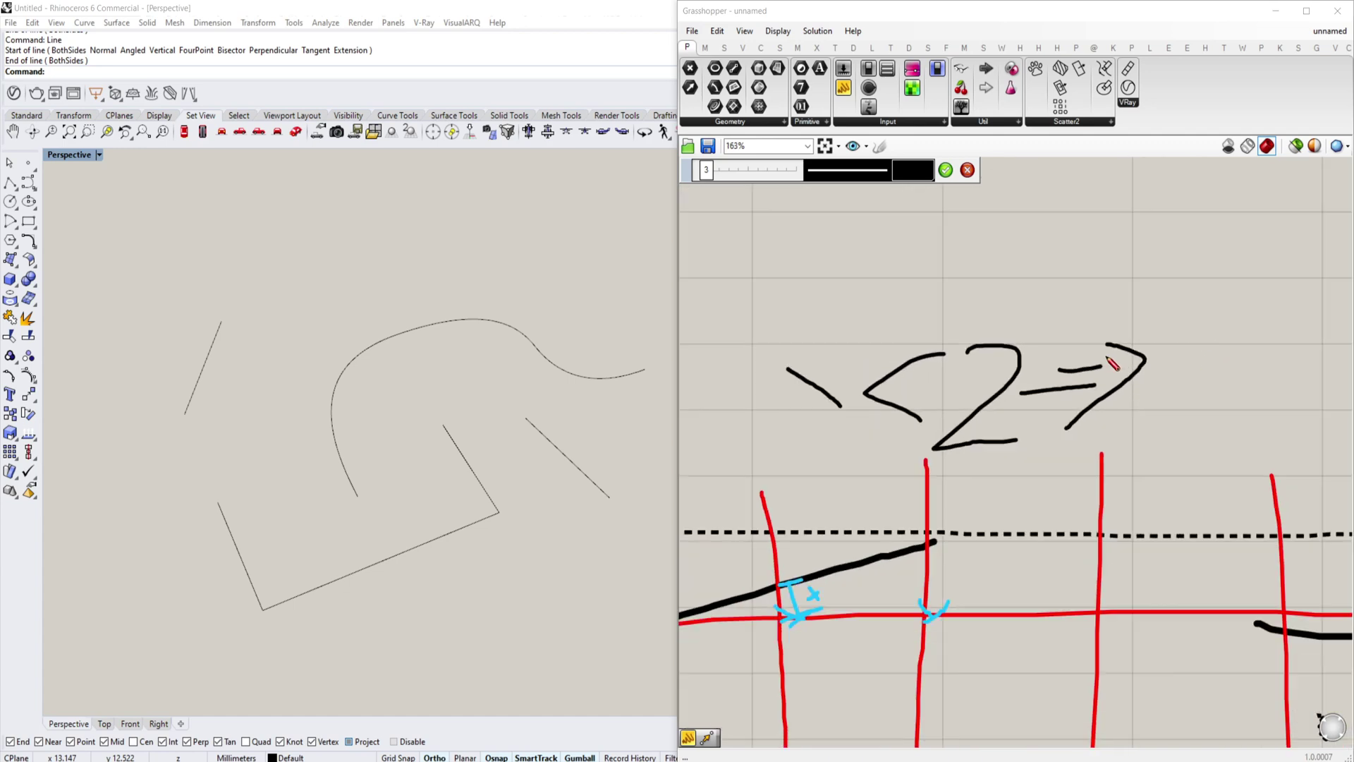
scroll(1110, 361, "up", 1)
left_click_drag(1148, 347, 1249, 287)
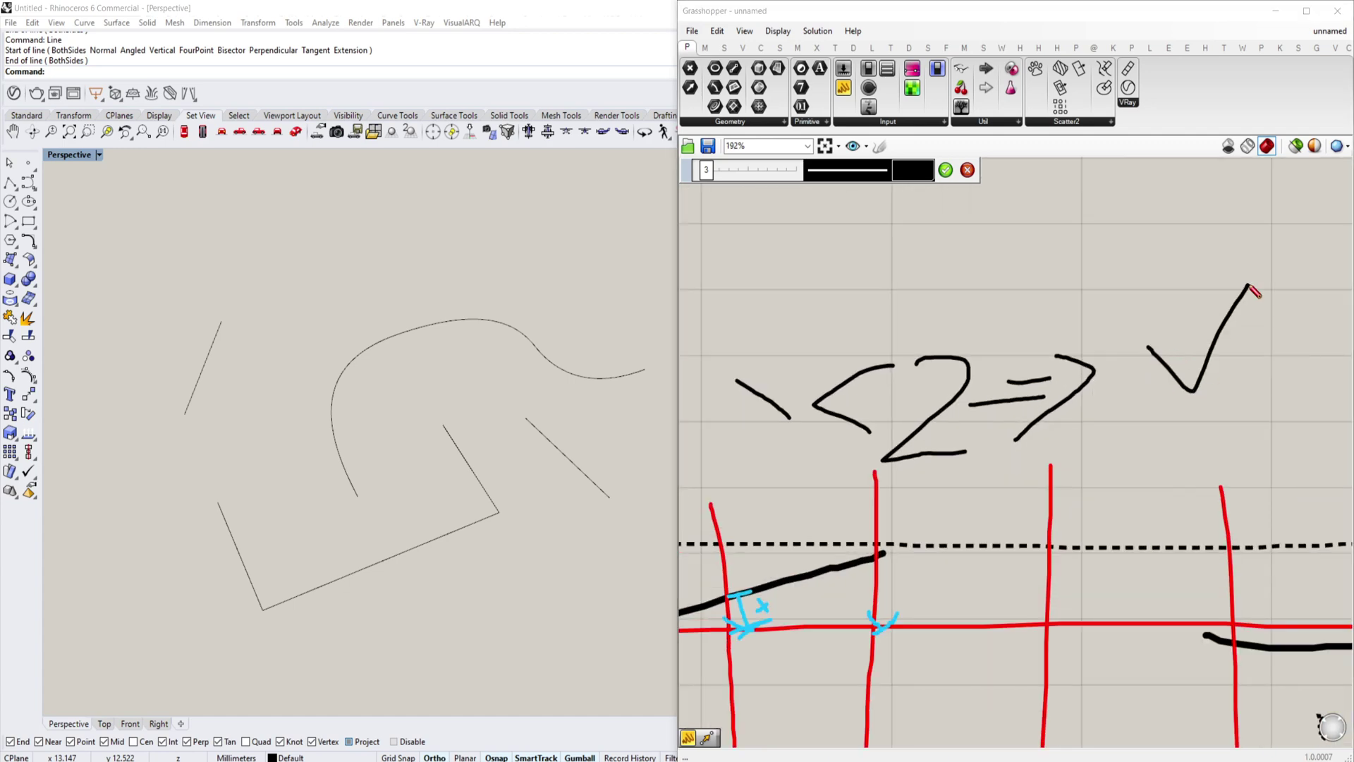
left_click(945, 169)
Place a Geometry parameter on the empty canvas below the sketched grid
scroll(1004, 441, "down", 4)
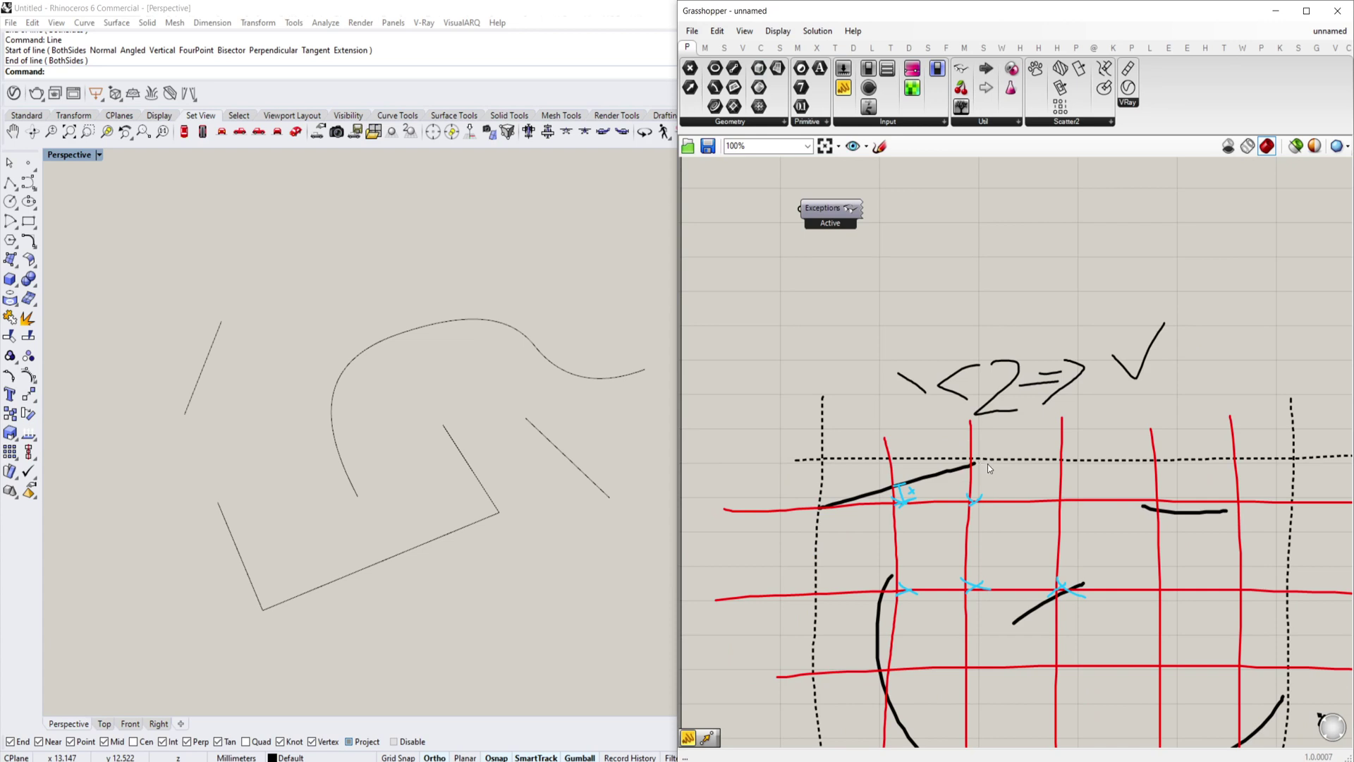
scroll(938, 381, "down", 4)
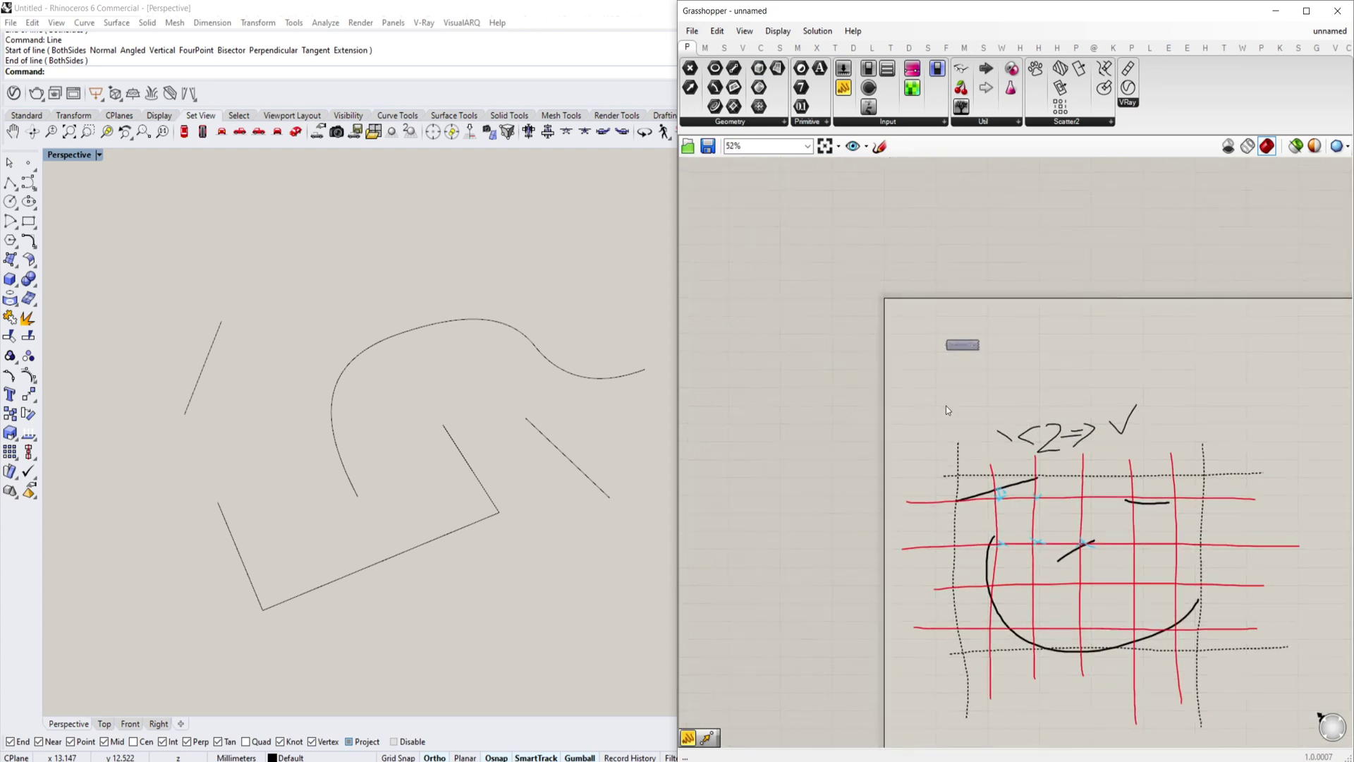
right_click_drag(1052, 348, 1002, 219)
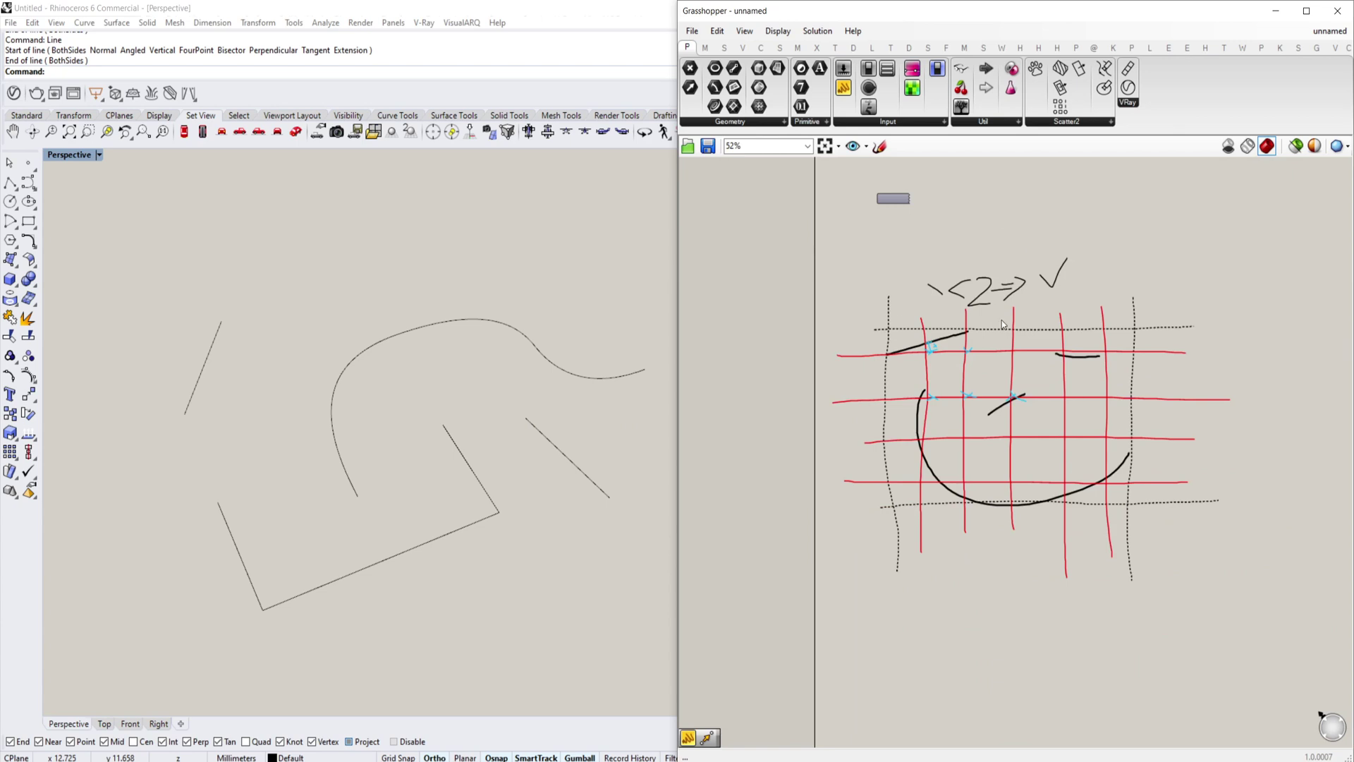
right_click_drag(1047, 492, 1032, 370)
scroll(1049, 445, "down", 3)
scroll(1008, 445, "up", 6)
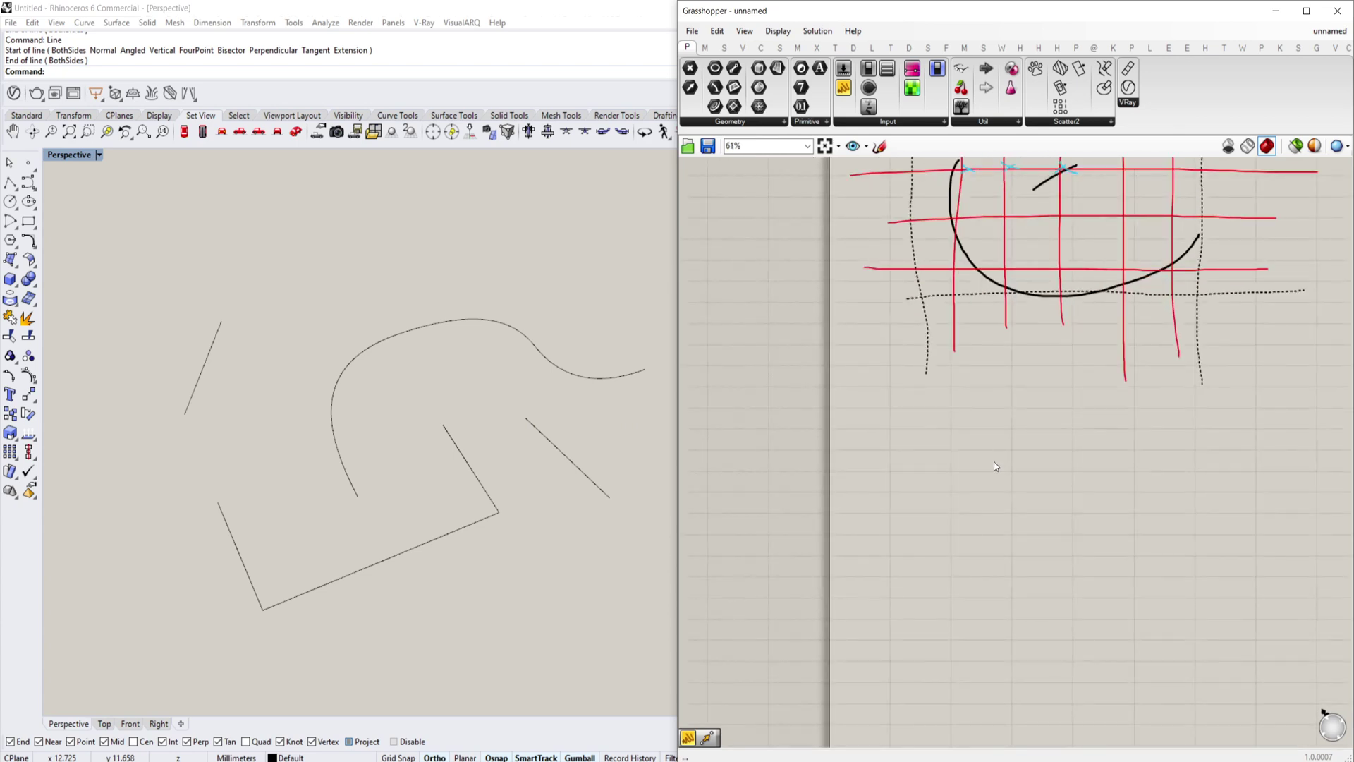
double_click(933, 526)
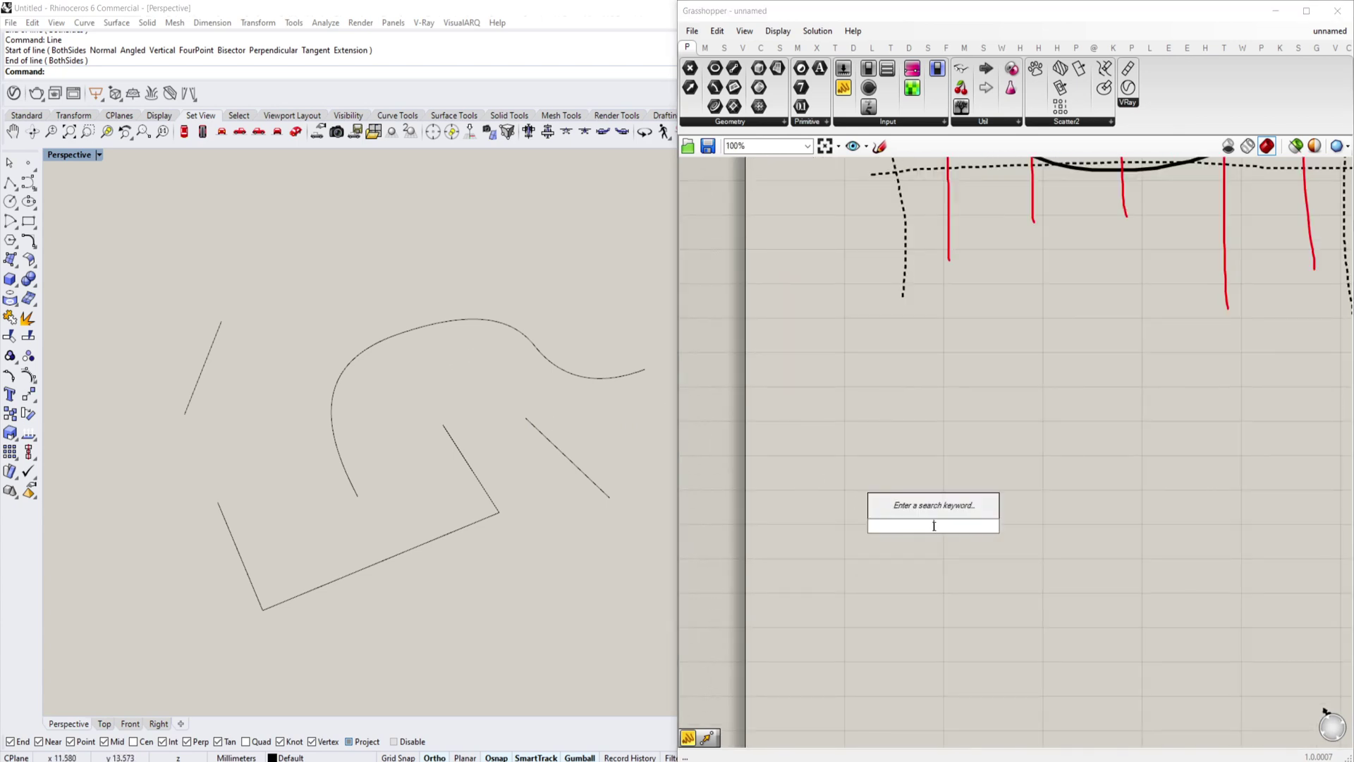
type("geom")
key("Return")
left_click(938, 526)
right_click_drag(938, 526, 924, 515)
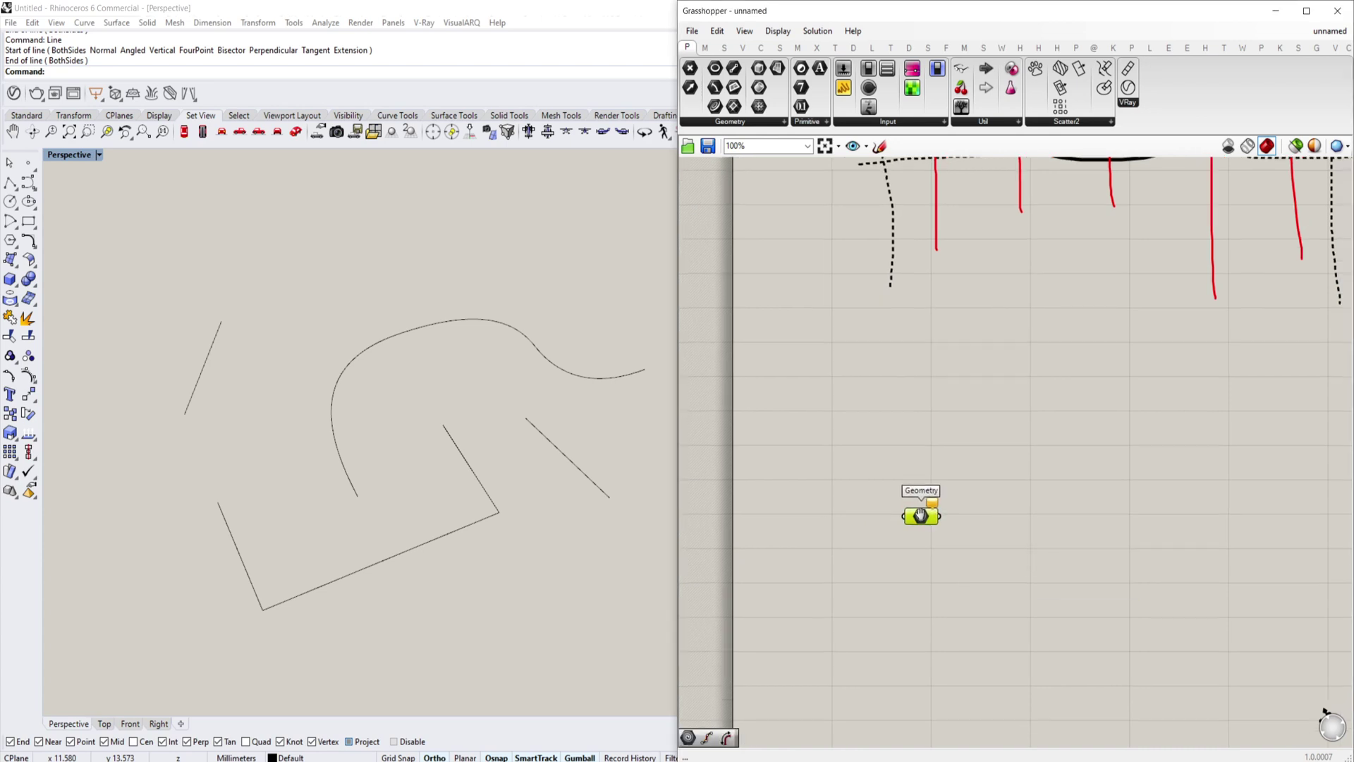
Reference all the drawn Rhino curves in the Geometry parameter as multiple geometries
right_click(920, 514)
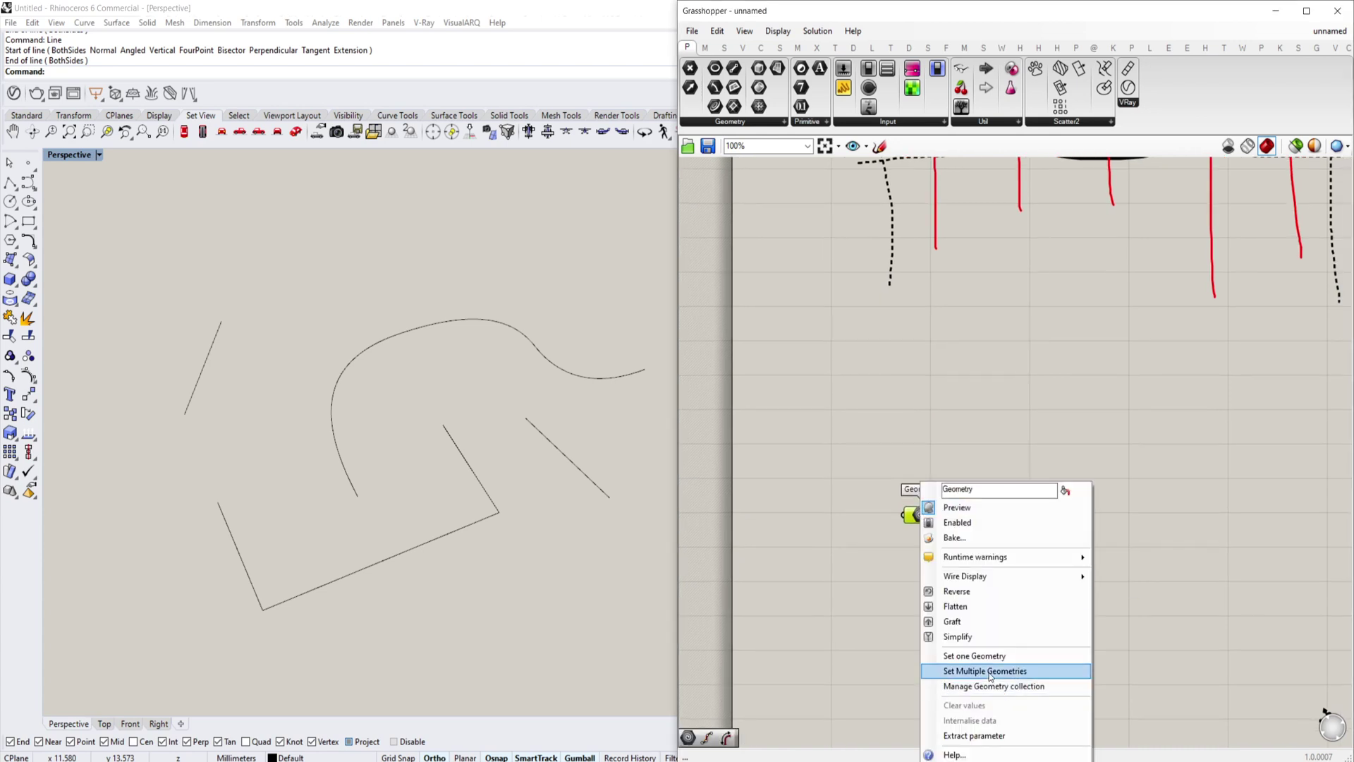
left_click(959, 667)
left_click_drag(686, 235, 142, 656)
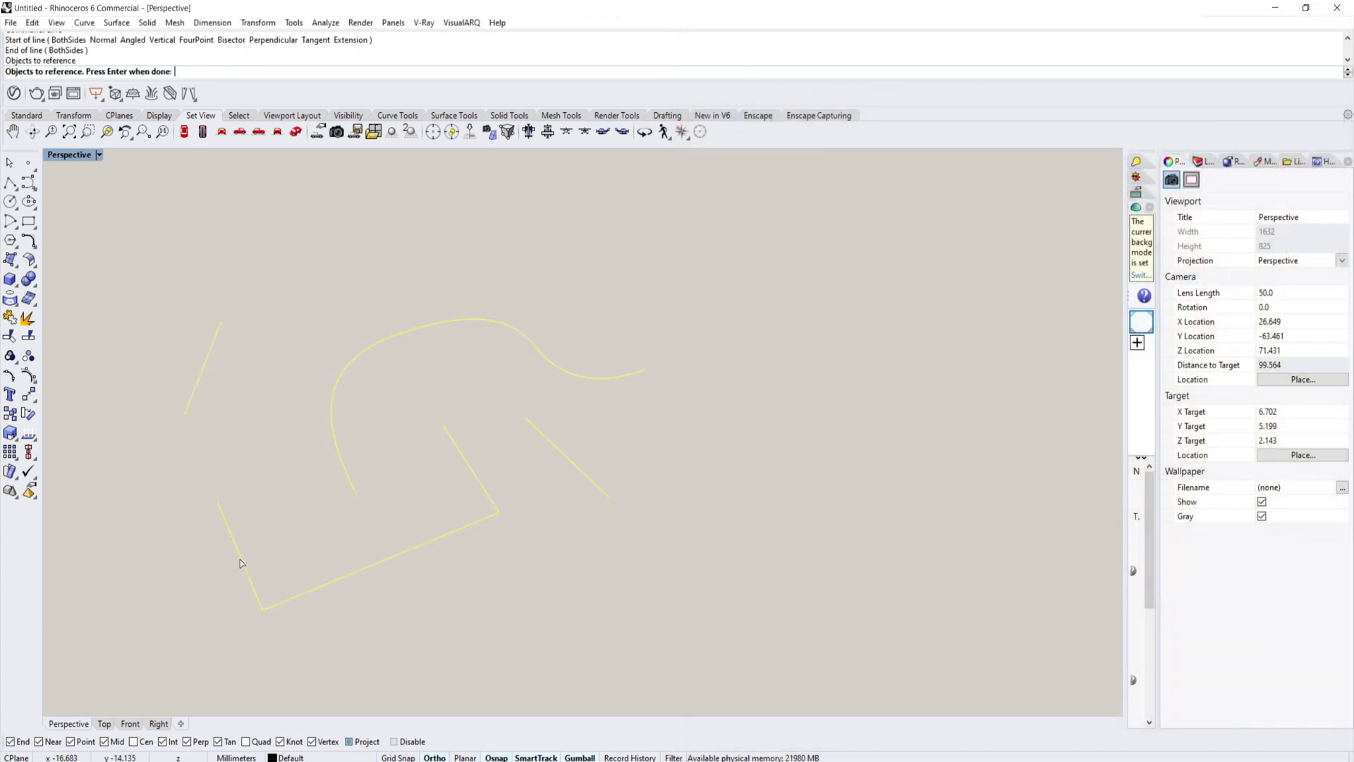
key("Return")
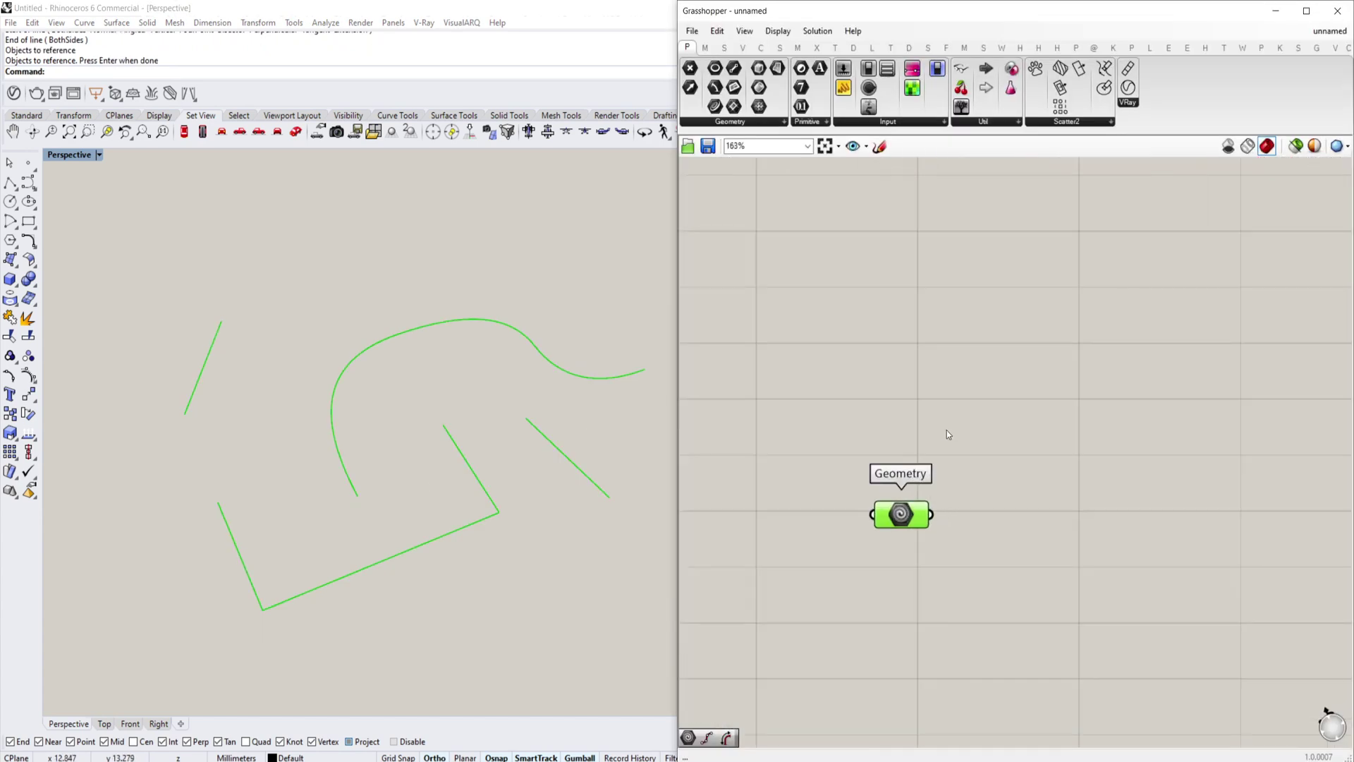
Add a Bounding Box component beside the Geometry parameter and feed the geometry into its Content input
left_click(891, 520)
left_click(995, 458)
double_click(1031, 476)
type("bound")
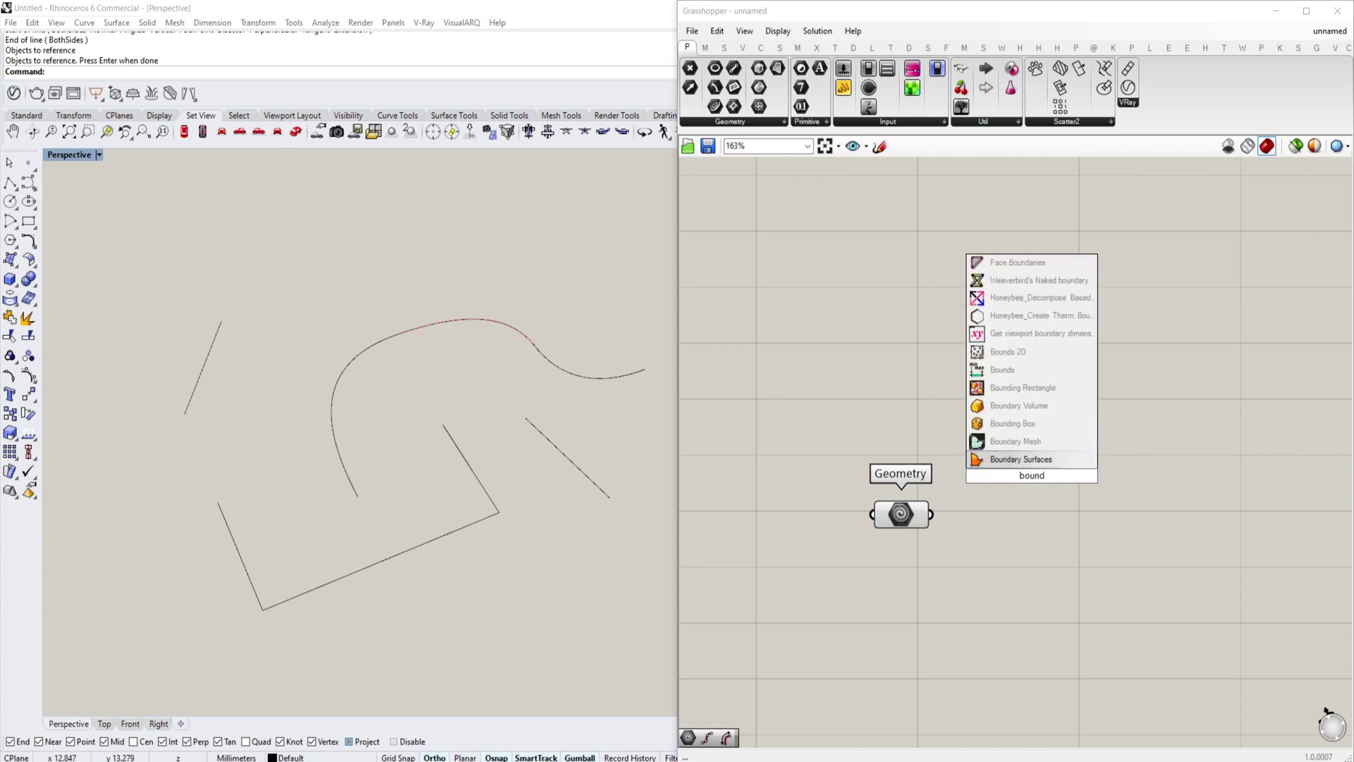
left_click(1022, 424)
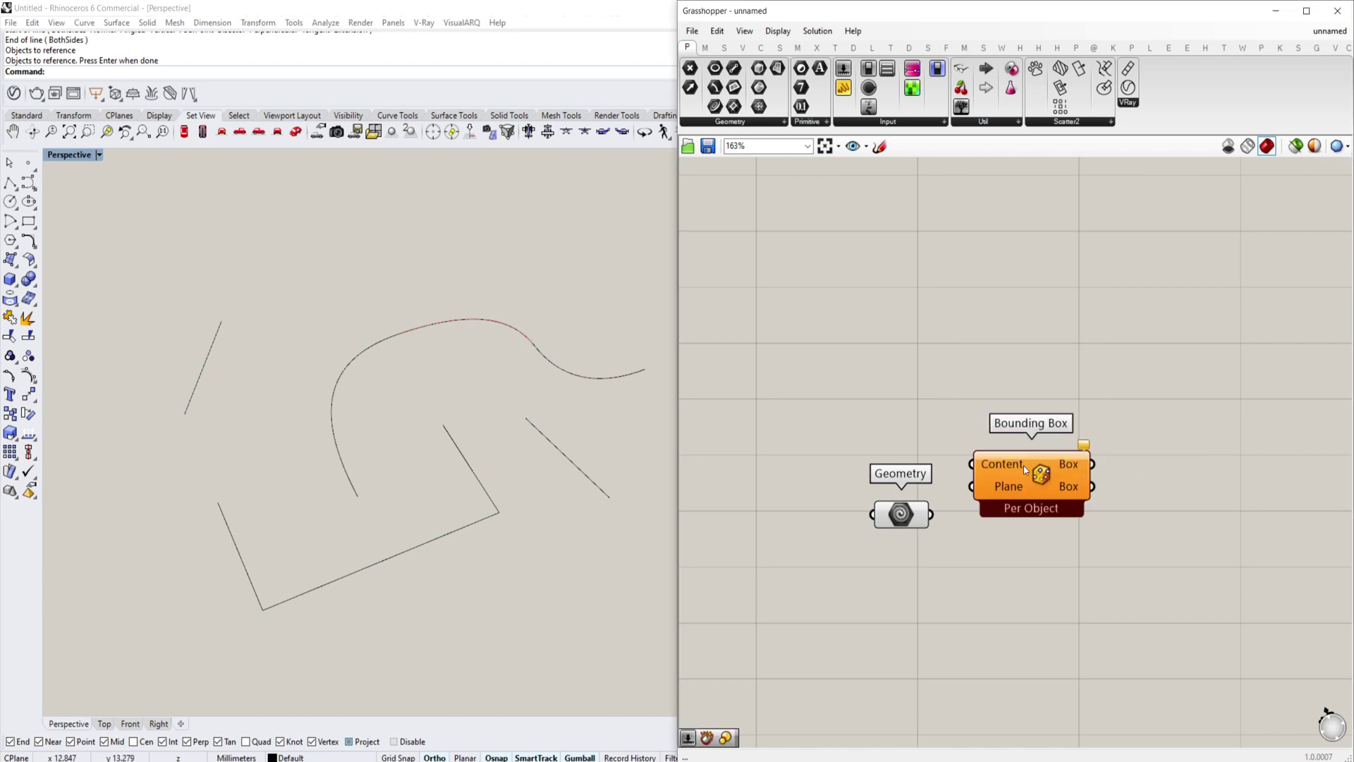
left_click_drag(1031, 471, 1076, 503)
left_click_drag(905, 518, 1035, 485)
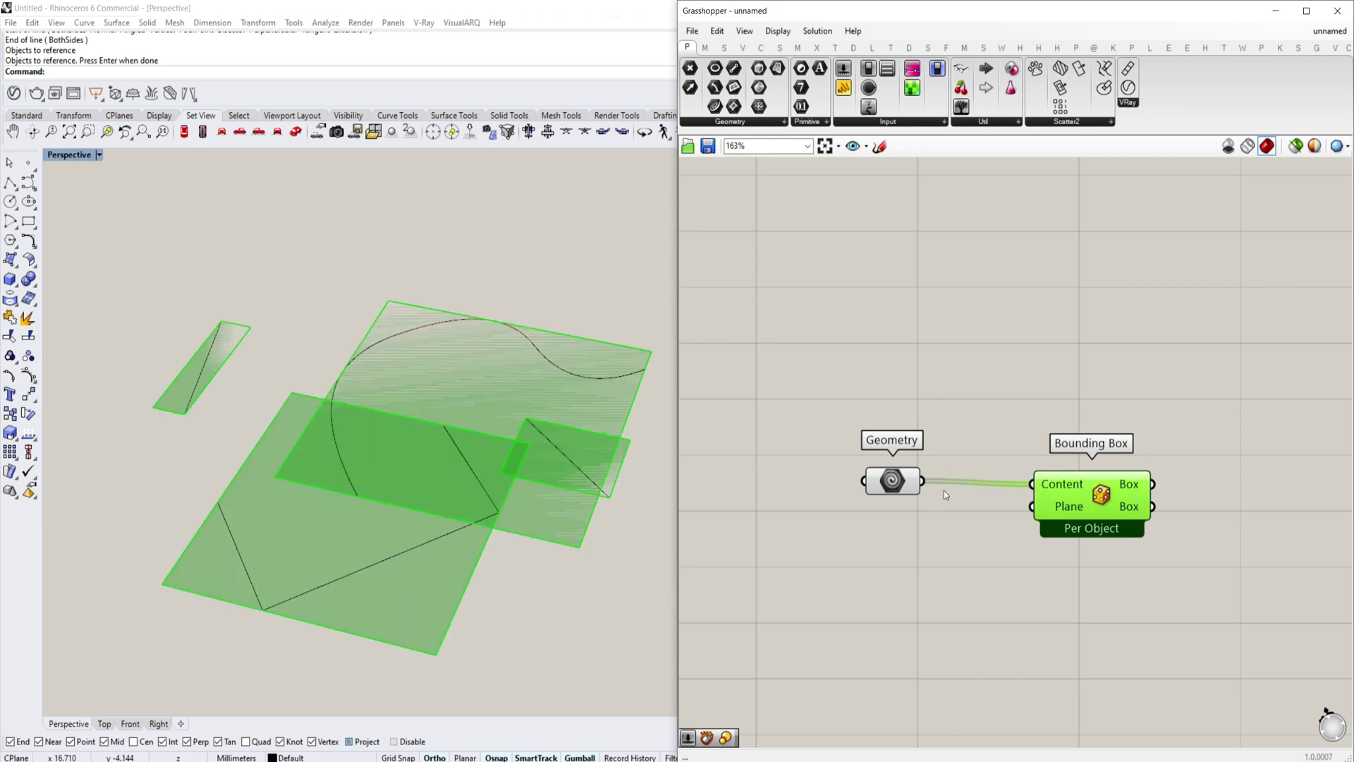
Switch the Bounding Box component to Union Box so one box encloses all the curves
right_click_drag(384, 492, 447, 472)
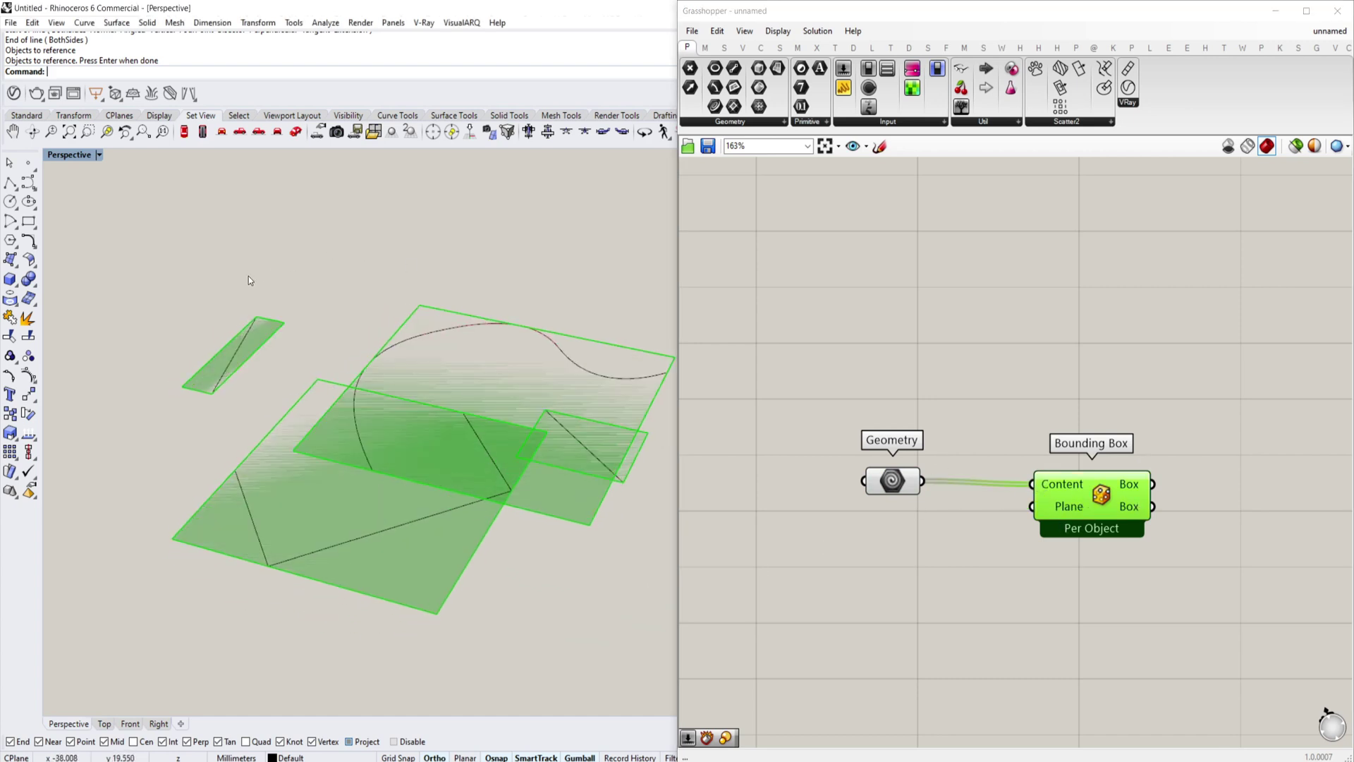
right_click_drag(1004, 514, 909, 515)
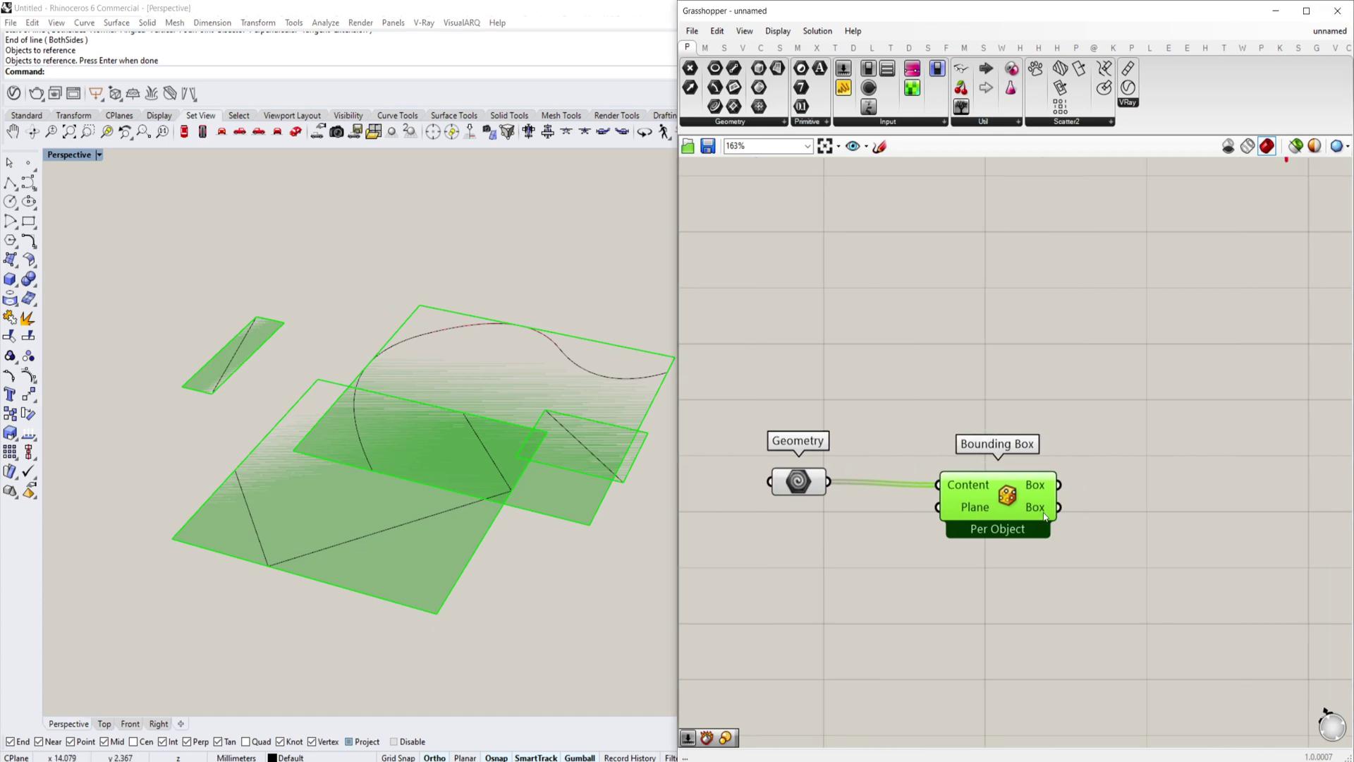
scroll(1044, 516, "up", 2)
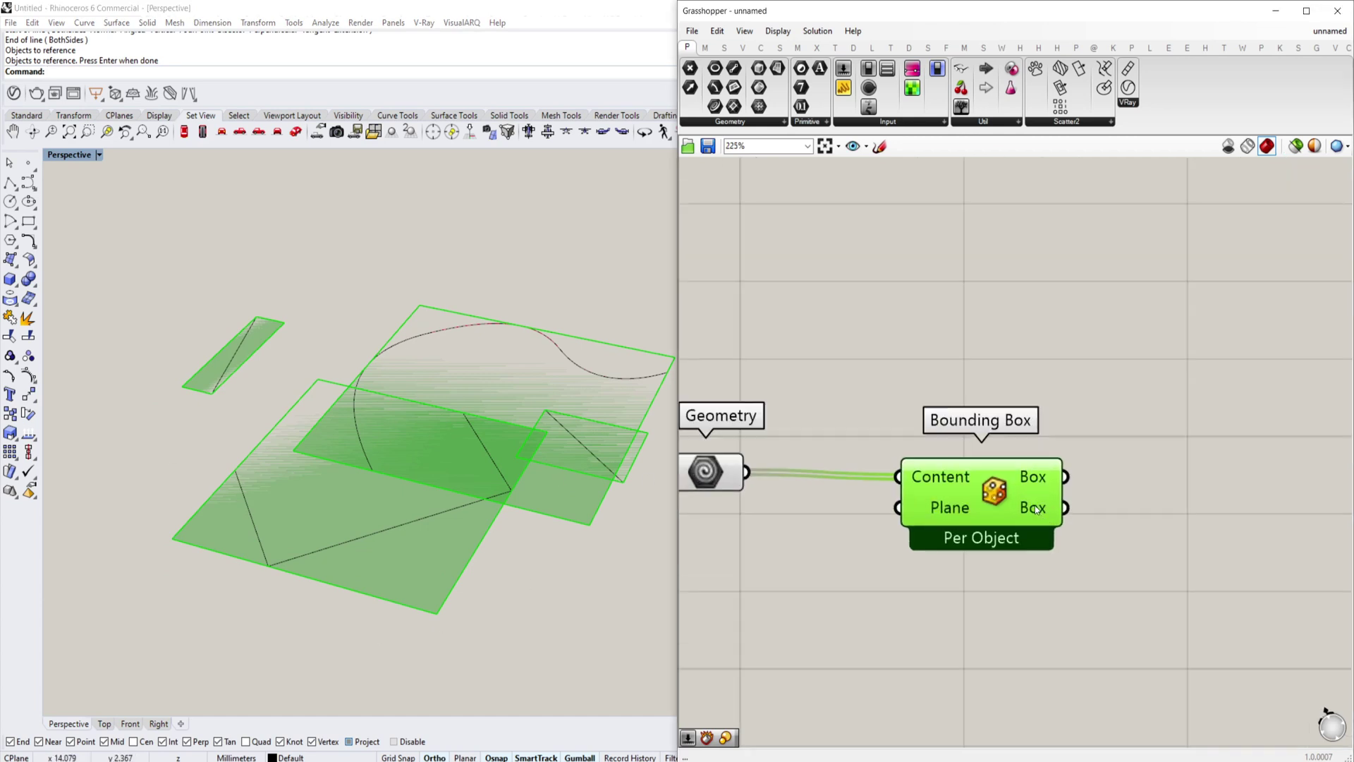
right_click(997, 495)
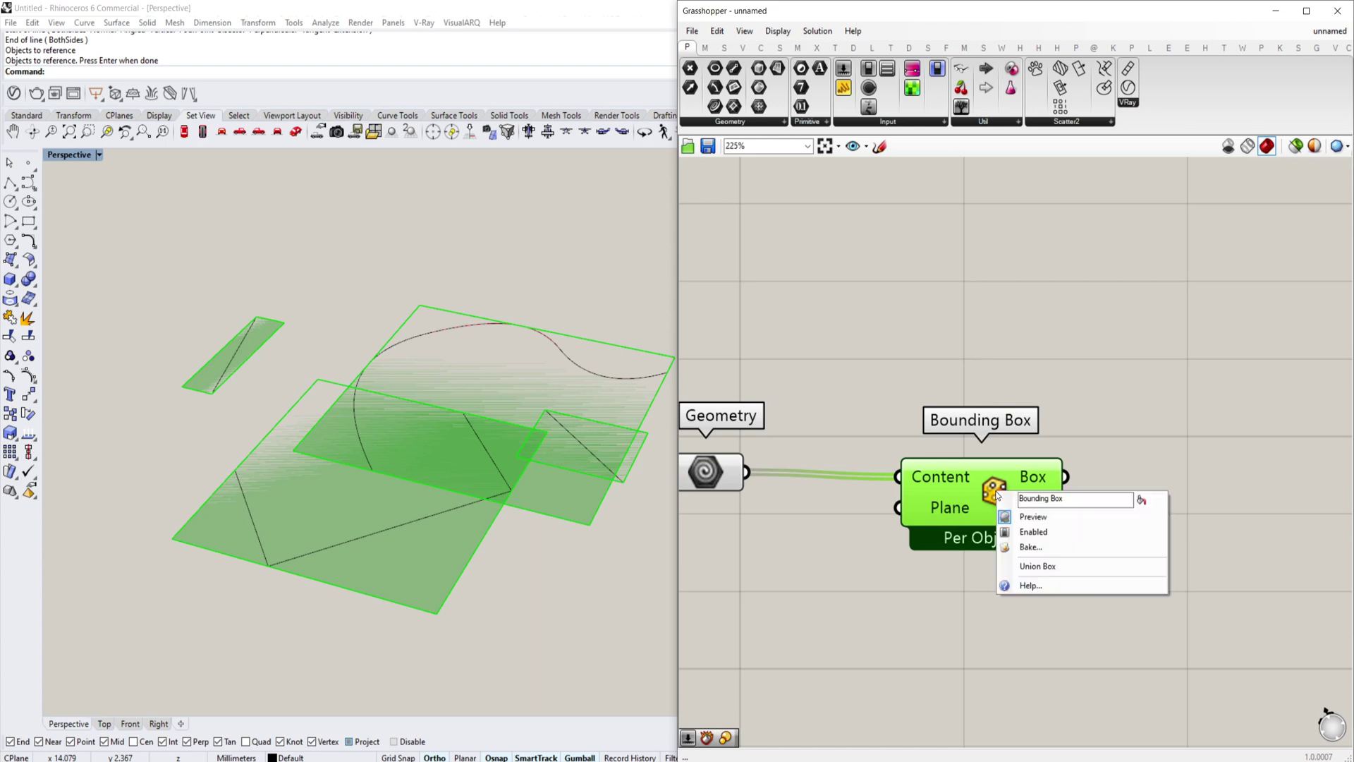
left_click(1093, 567)
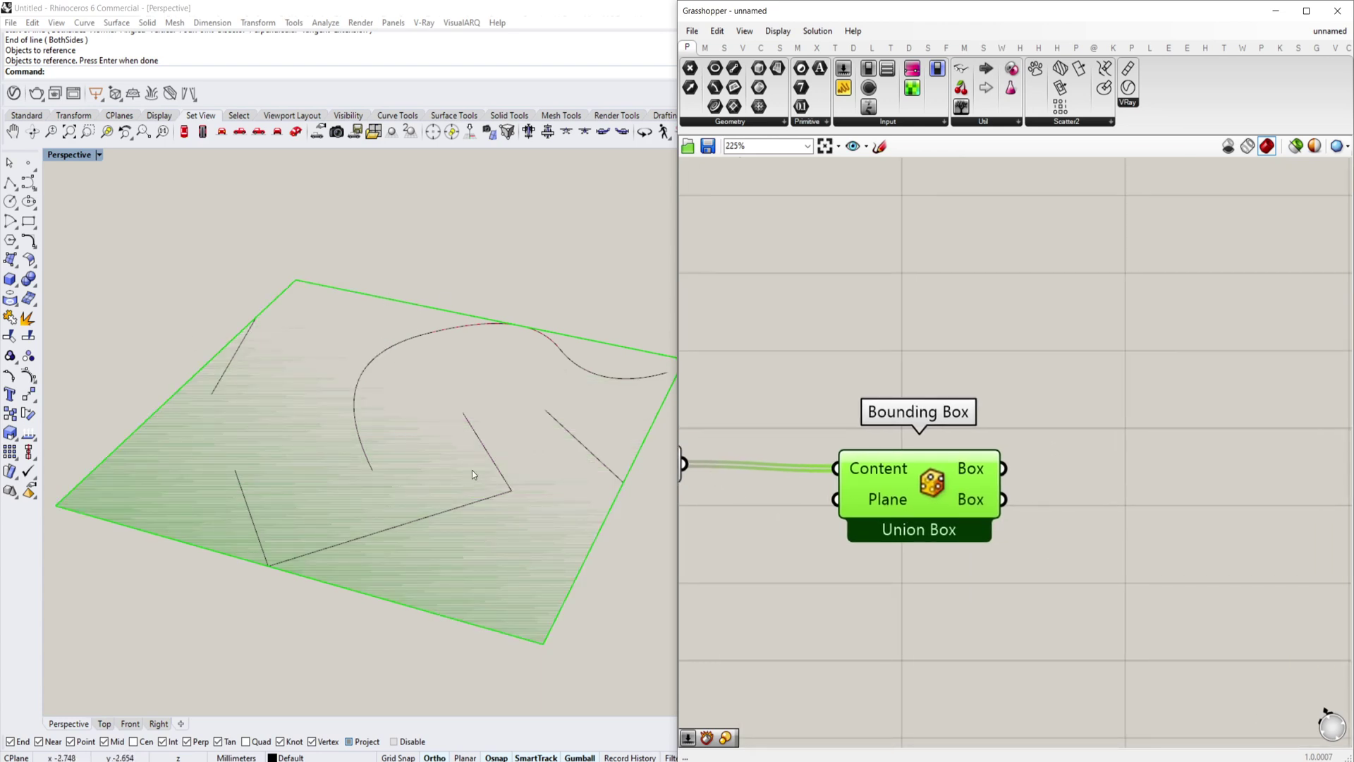
double_click(1146, 467)
right_click_drag(491, 526, 460, 517)
scroll(1206, 520, "down", 2)
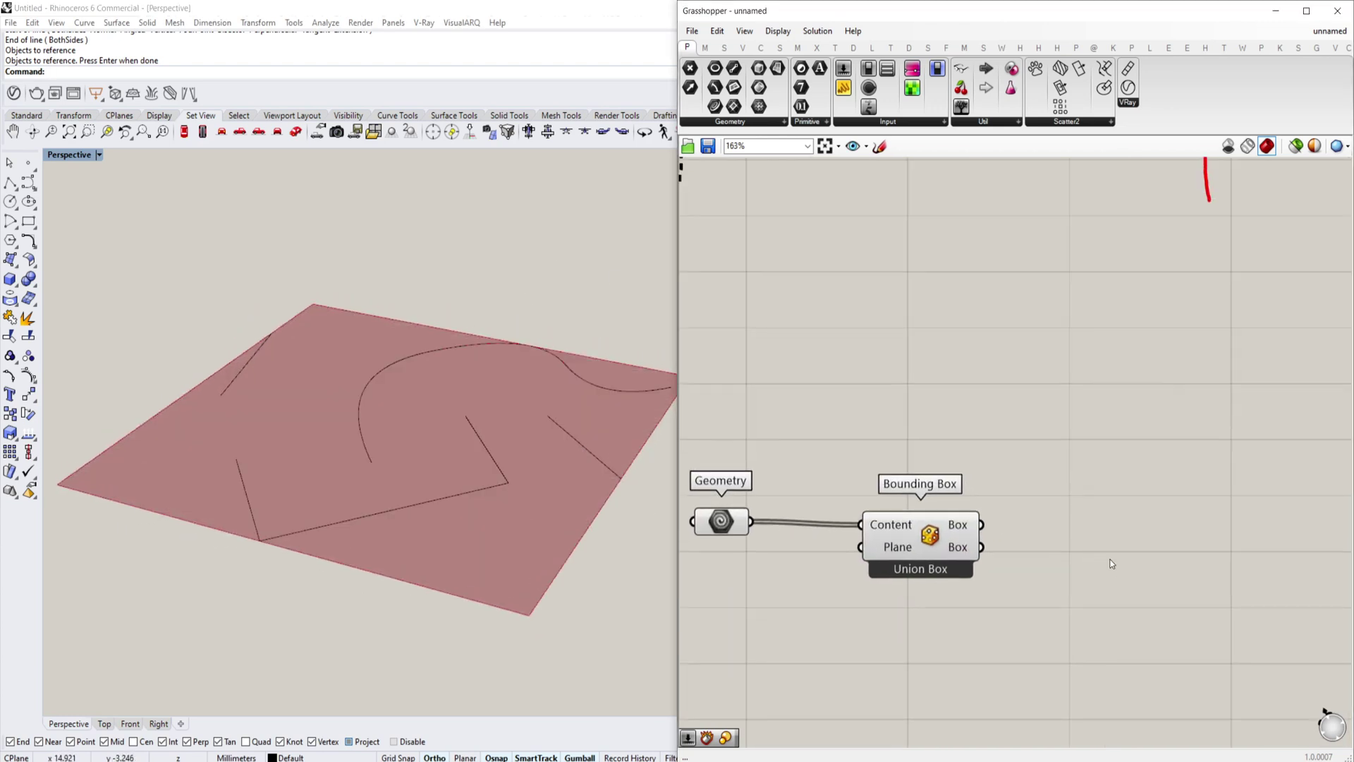
double_click(1111, 563)
key("Escape")
Add a Divide Surface component and connect the Bounding Box's first Box output to its Surface input
double_click(1081, 564)
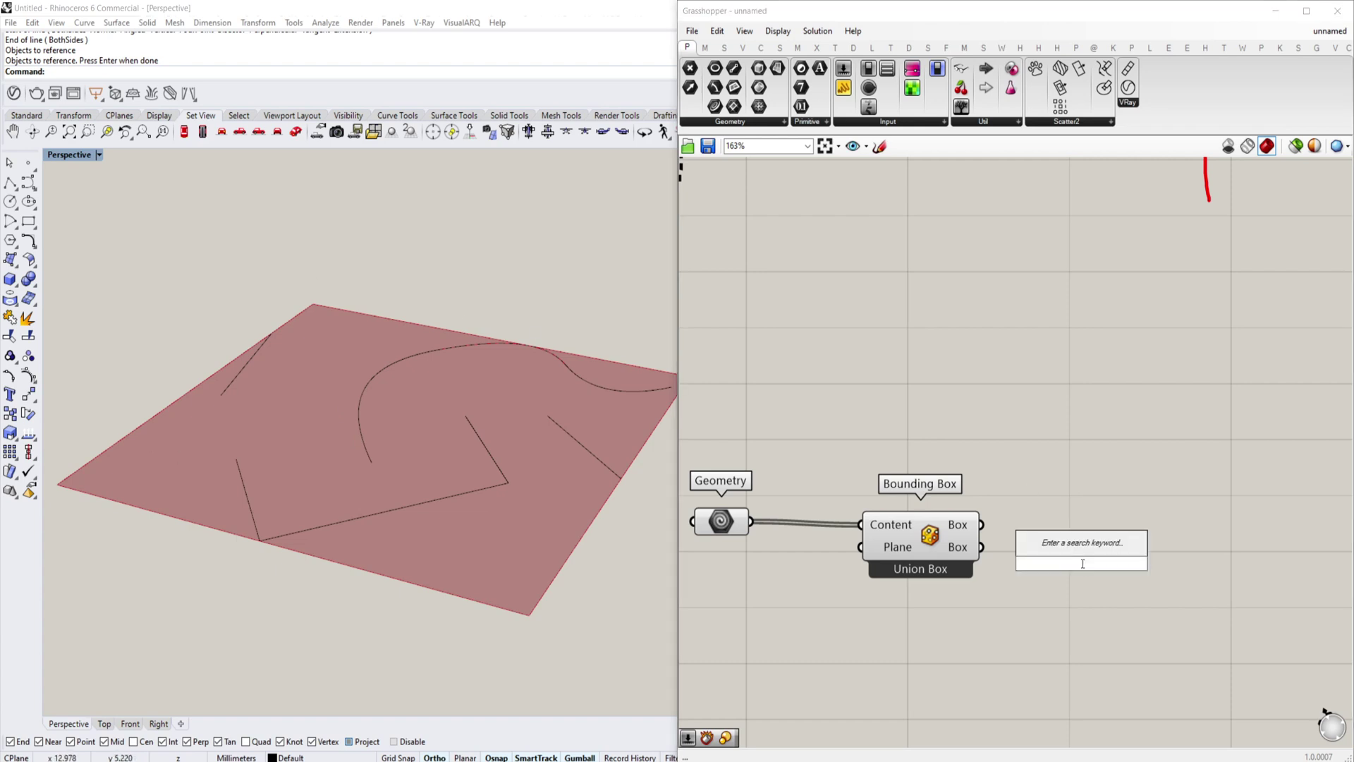
type("su")
key("BackSpace")
key("BackSpace")
type("di")
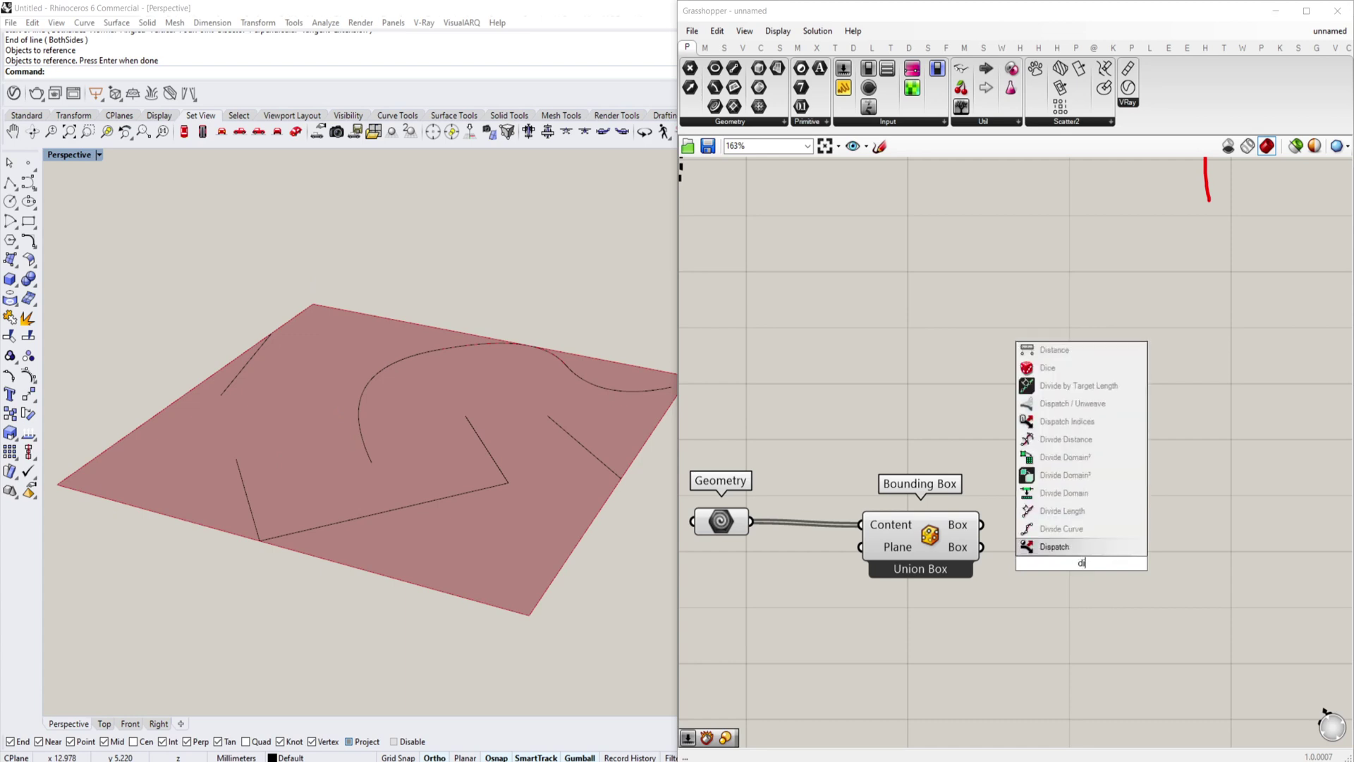
type("vide sur")
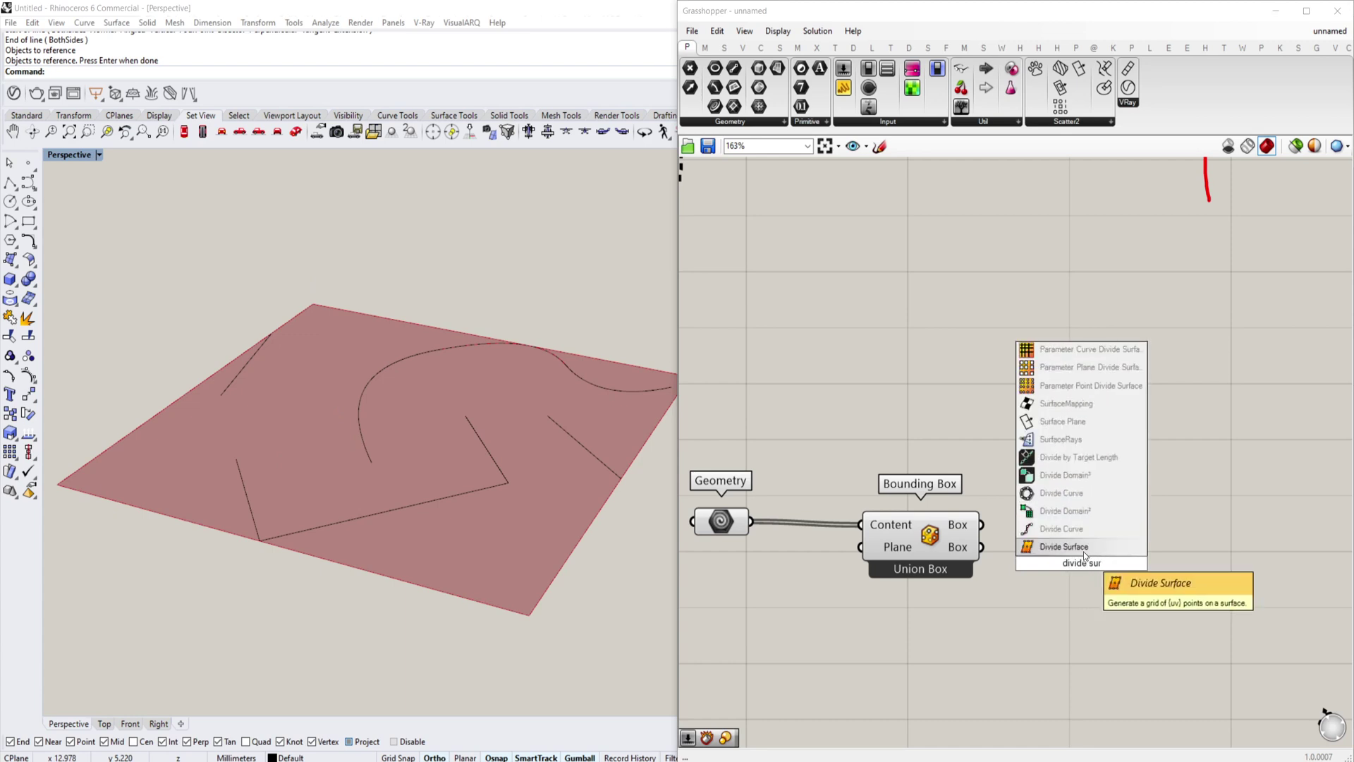
left_click(1049, 543)
left_click_drag(980, 525, 1169, 502)
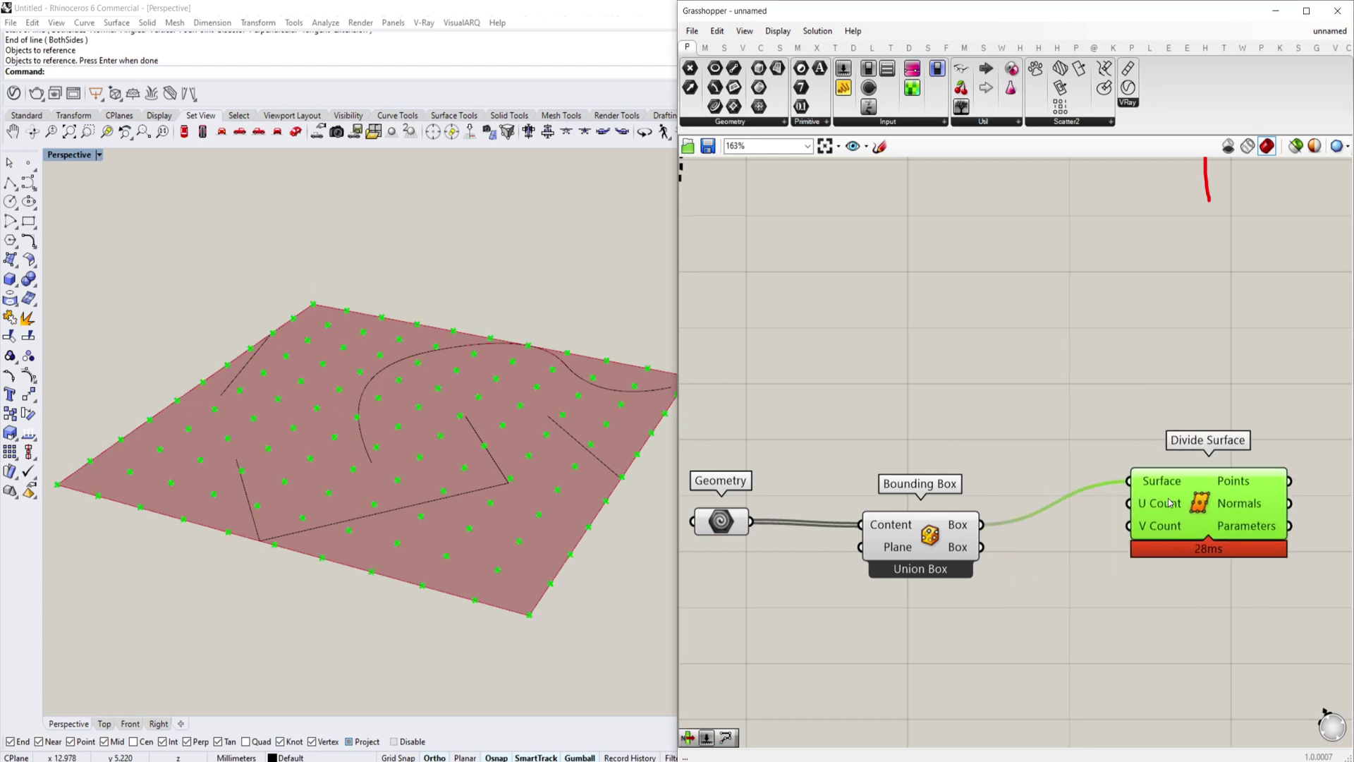
Create a number slider with value 11 and connect it to the U Count of Divide Surface
double_click(917, 384)
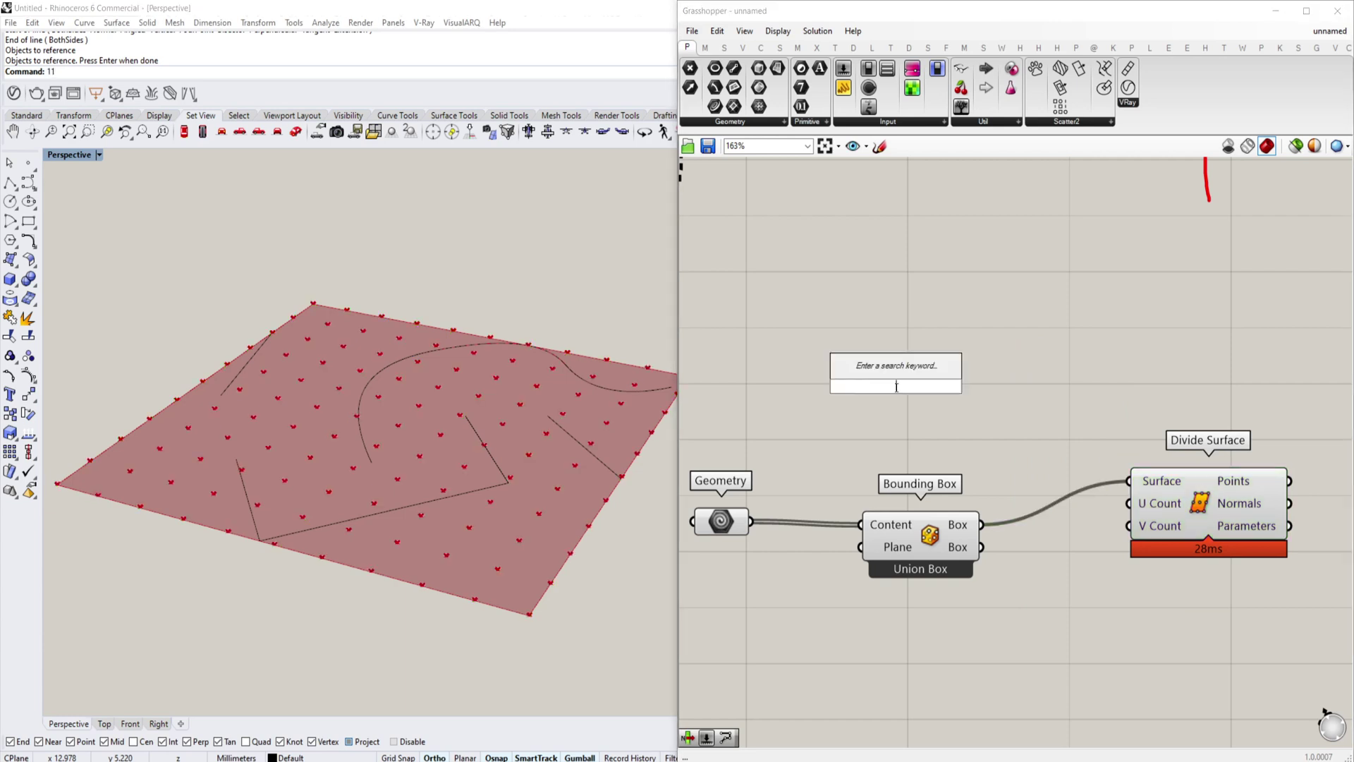
type("11")
key("Return")
left_click_drag(1035, 404, 1137, 504)
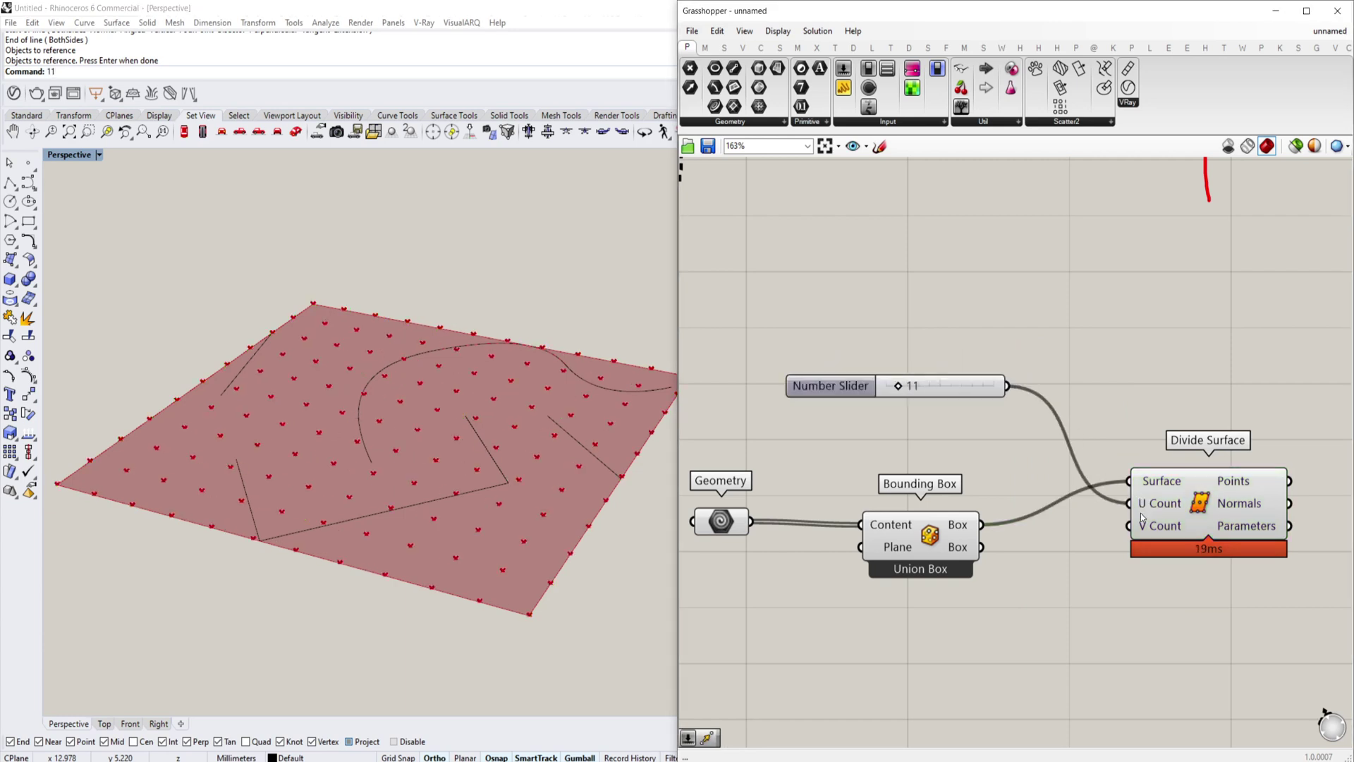
Create a second number slider for the V Count of Divide Surface and set it to 7
double_click(940, 468)
type("11")
key("Return")
left_click_drag(1045, 459, 1128, 526)
left_click_drag(934, 463, 930, 462)
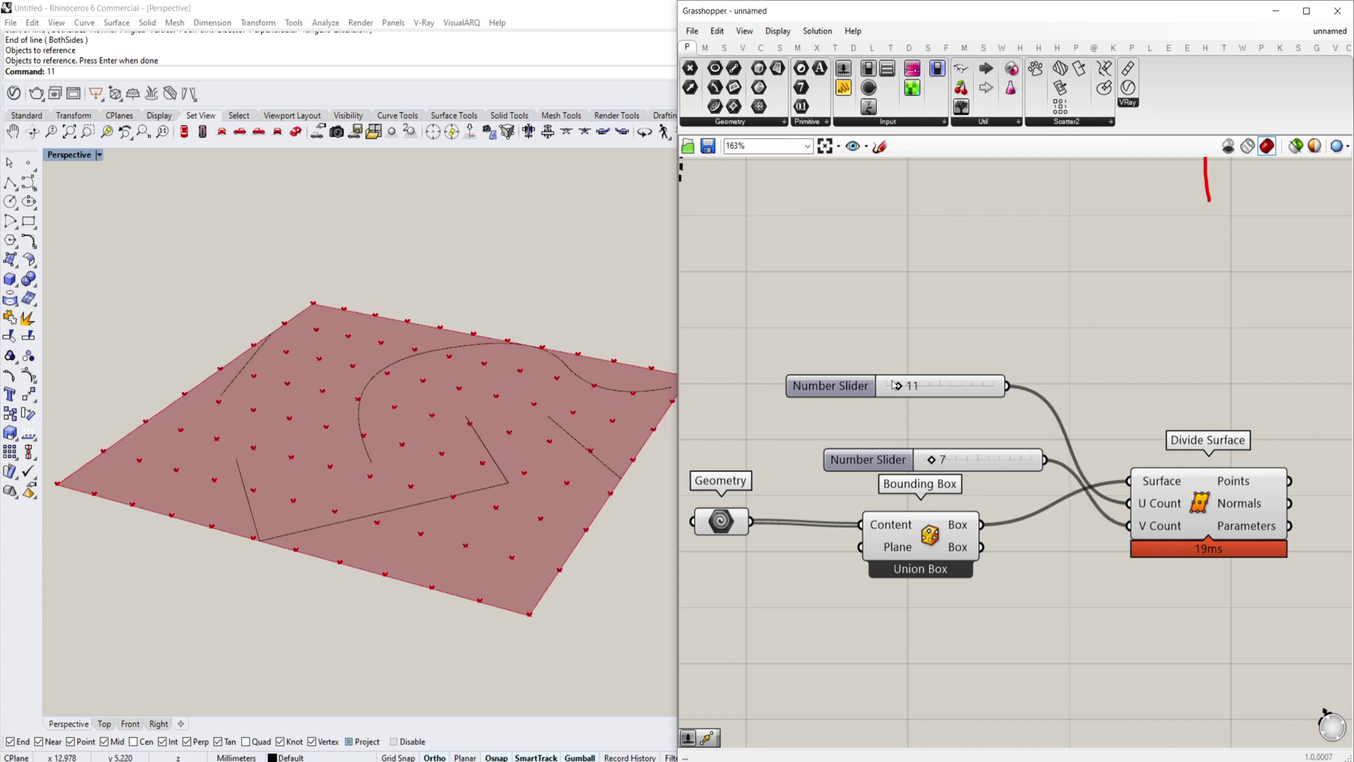
Set the U Count slider to 13
left_click_drag(898, 388, 900, 388)
mouse_move(1004, 413)
right_mouse_down()
mouse_move(925, 405)
mouse_move(939, 454)
right_mouse_up()
scroll(911, 403, "down", 3)
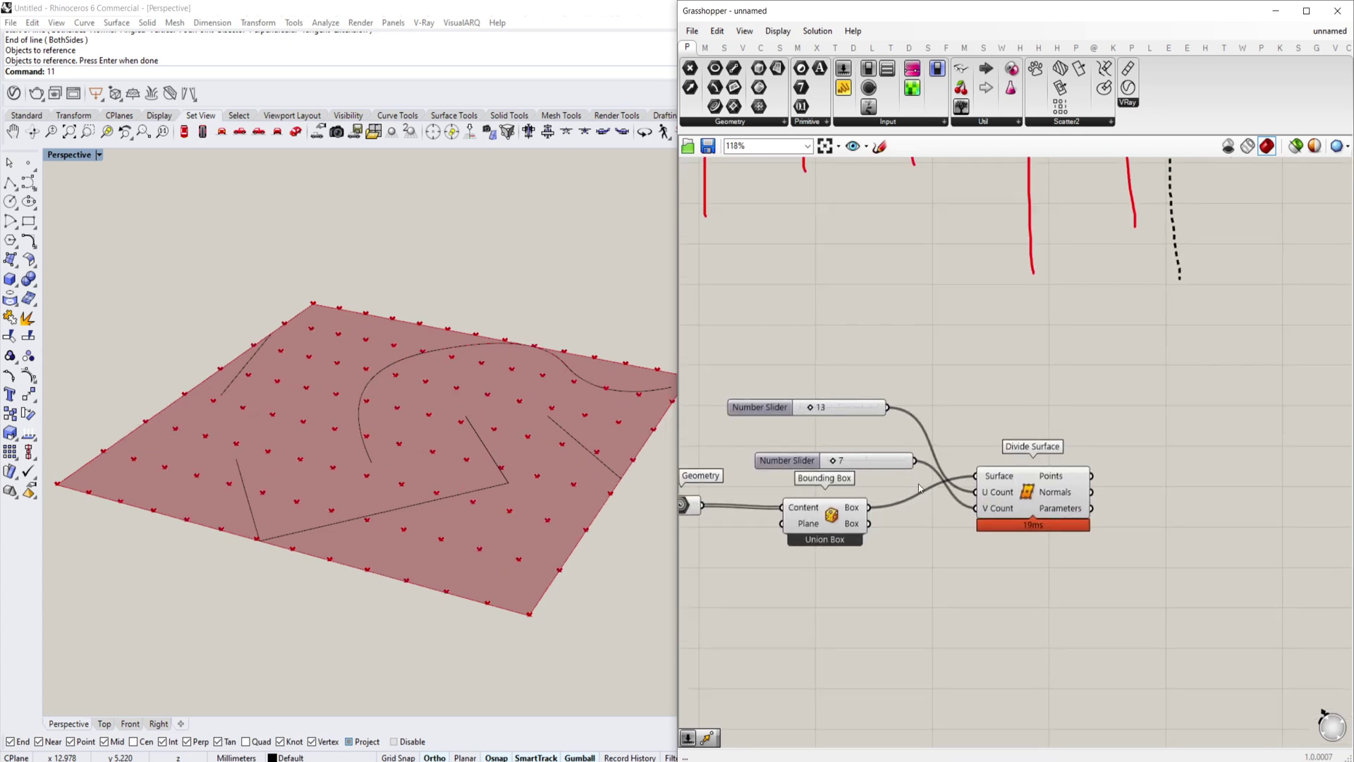
Move the Divide Surface component clear of the sliders and turn off its preview
left_click_drag(1123, 394, 952, 555)
middle_click(1064, 409)
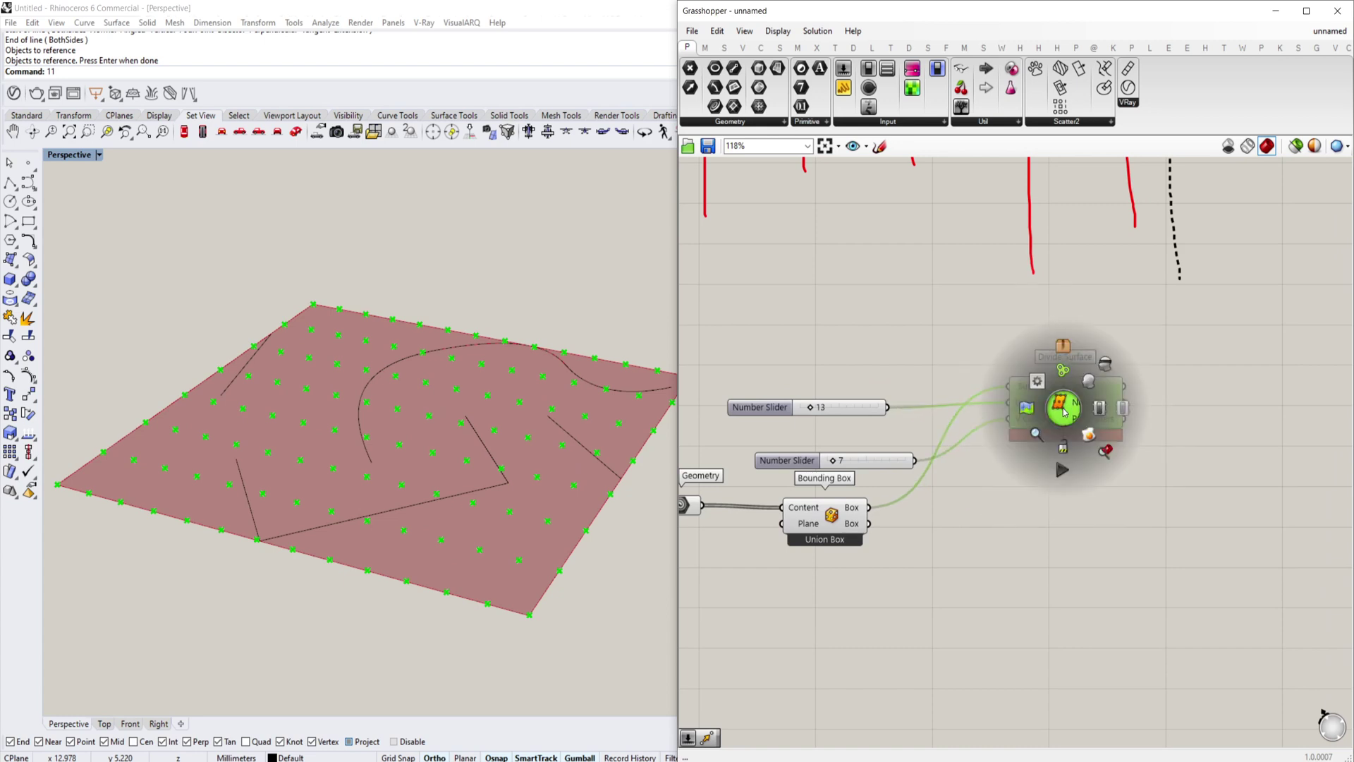
scroll(1031, 537, "up", 3)
Add a Deconstruct Box component and connect the Bounding Box's first Box output to its Box input
double_click(1029, 545)
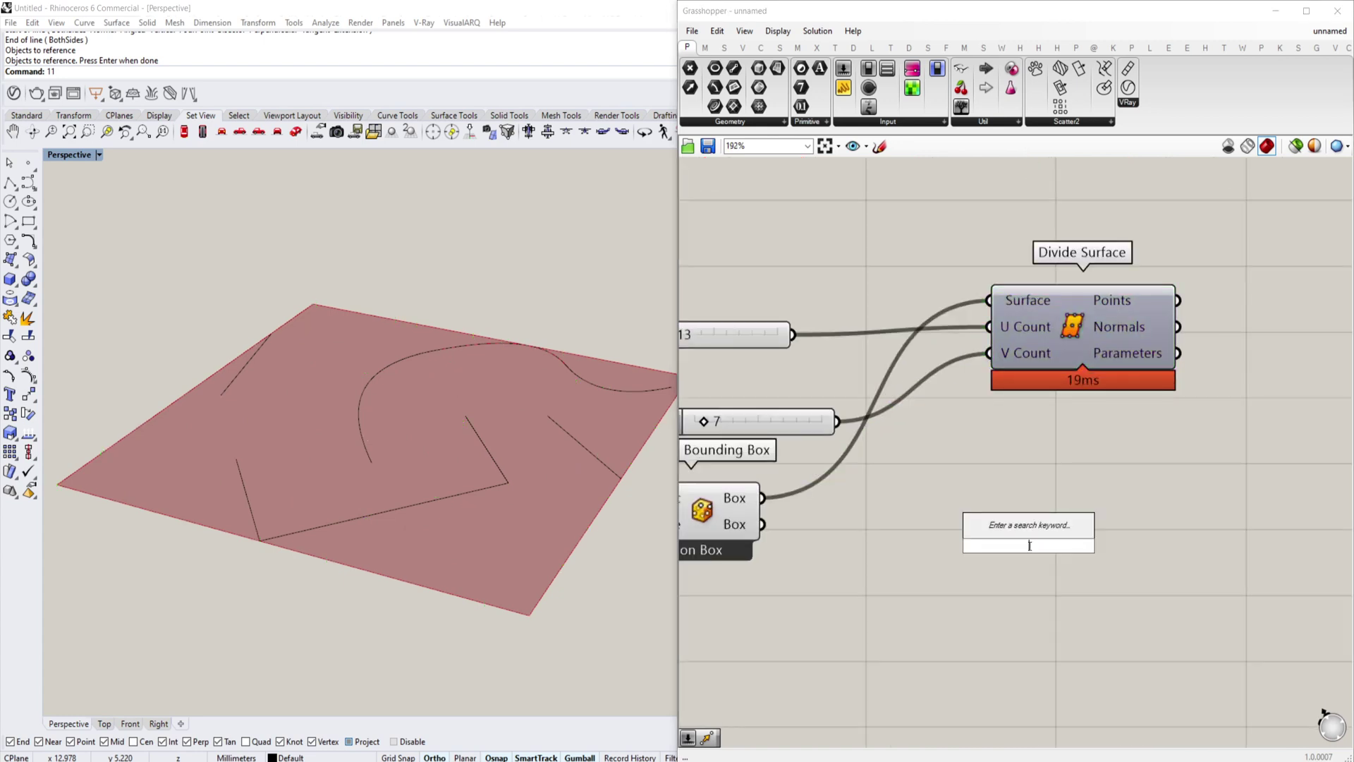
type("deconstruct box")
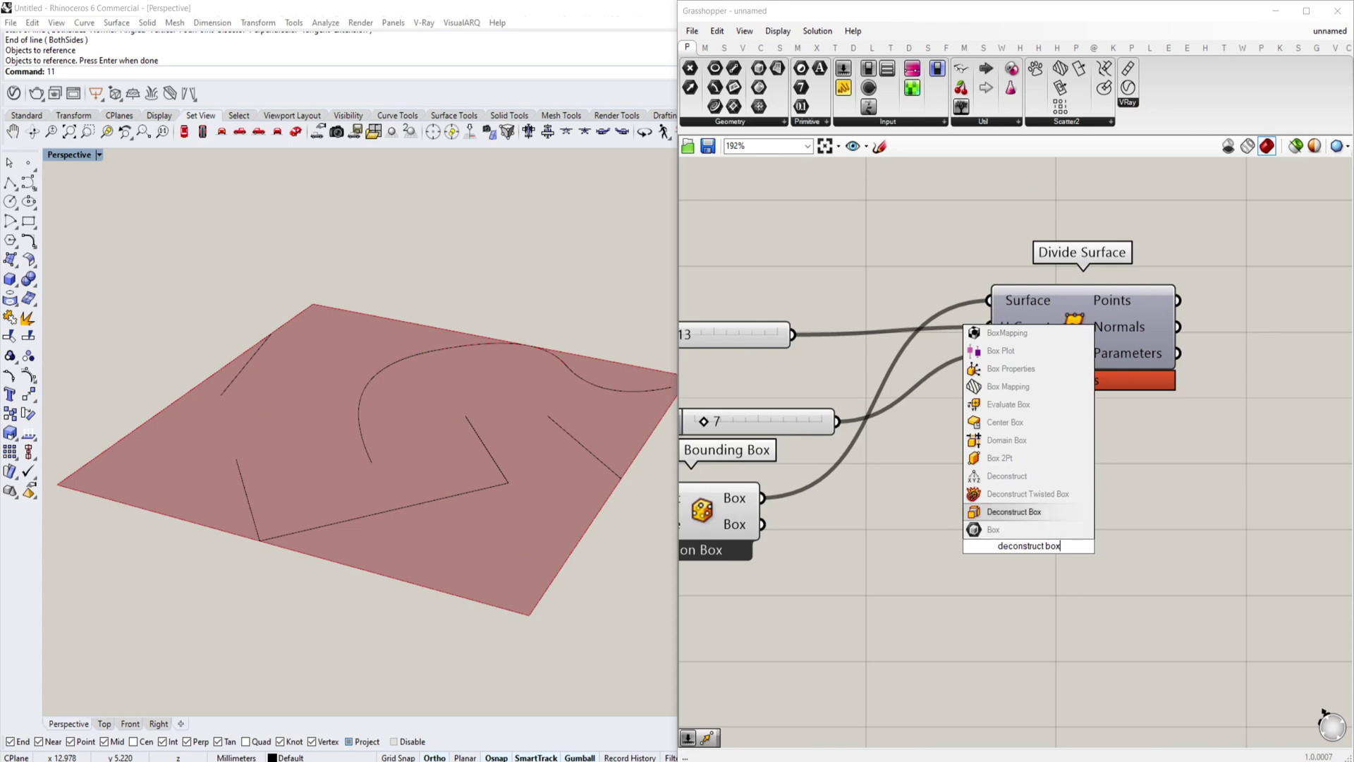
key("Return")
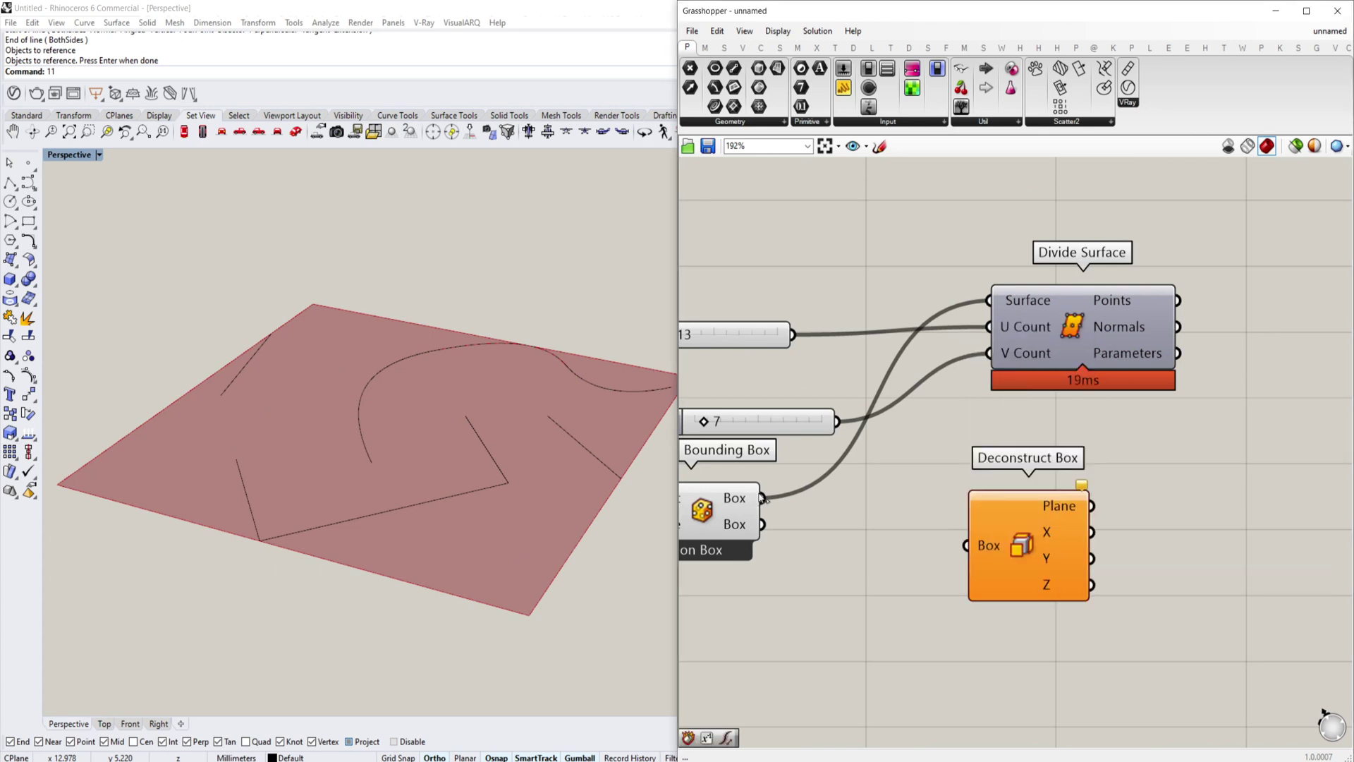
left_click_drag(761, 498, 966, 545)
Add two panels and connect them to the X and Y outputs of Deconstruct Box
right_click_drag(1268, 570, 1118, 547)
double_click(1114, 545)
type("panel")
key("Return")
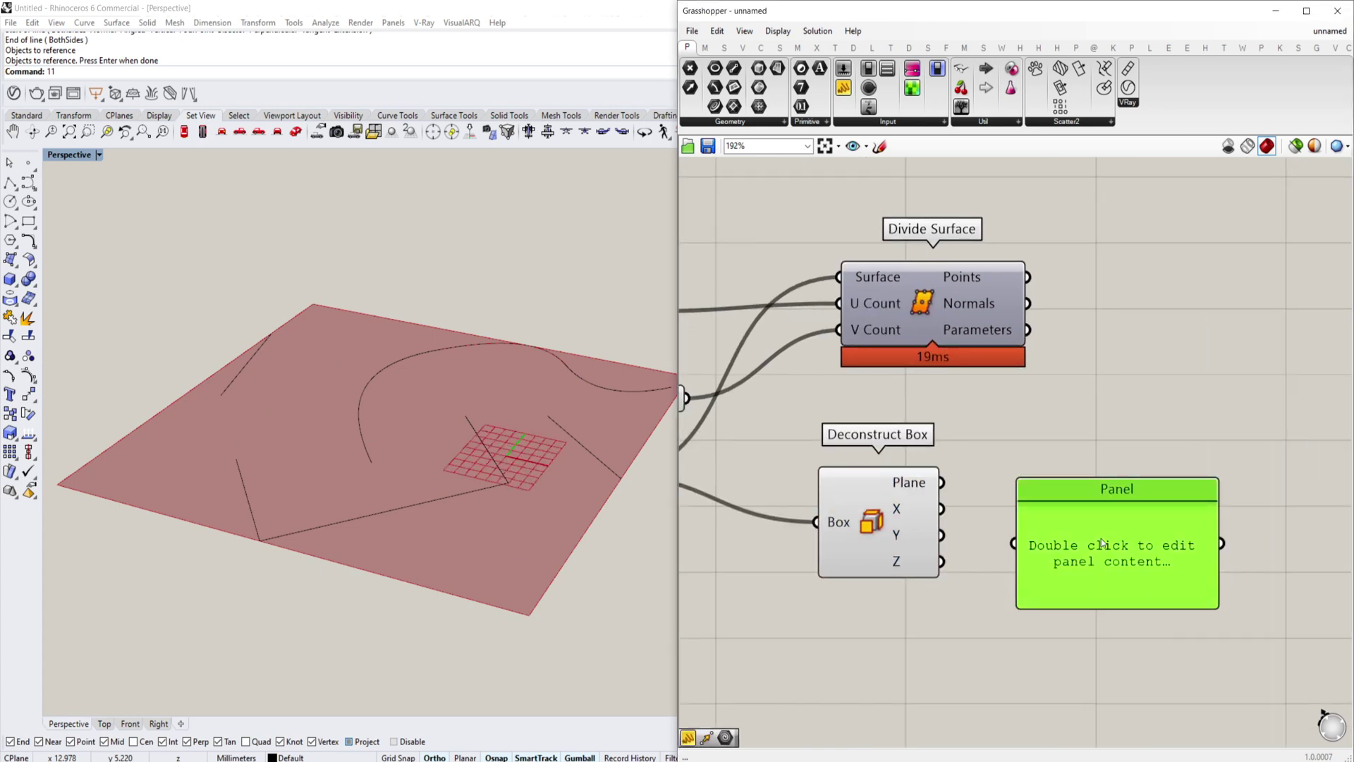
left_click_drag(941, 508, 1014, 543)
left_click_drag(1084, 575, 1121, 642)
left_click_drag(941, 535, 1058, 602)
Arrange the X panel above the Y panel so that they no longer overlap
right_click_drag(1058, 599, 983, 578)
scroll(984, 577, "down", 2)
left_click(1063, 492)
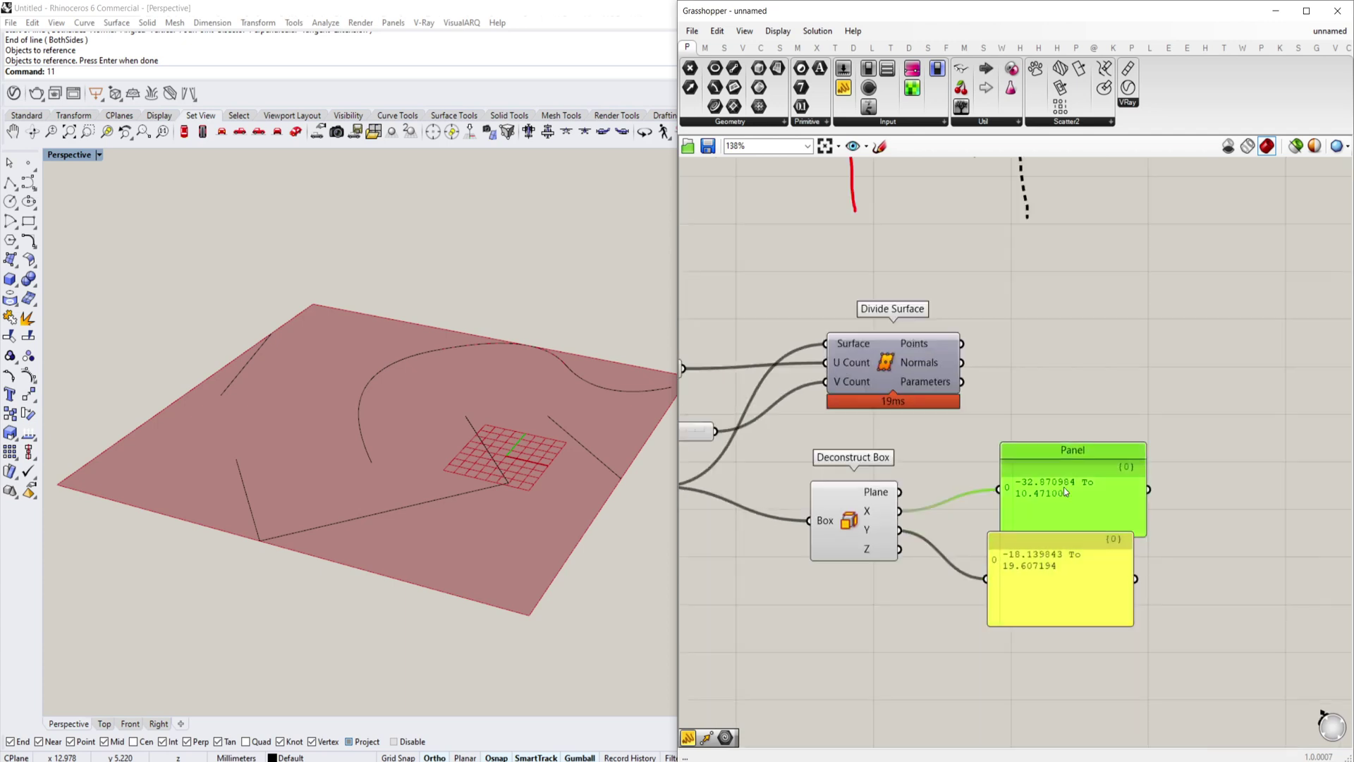
left_click_drag(1065, 492, 1095, 441)
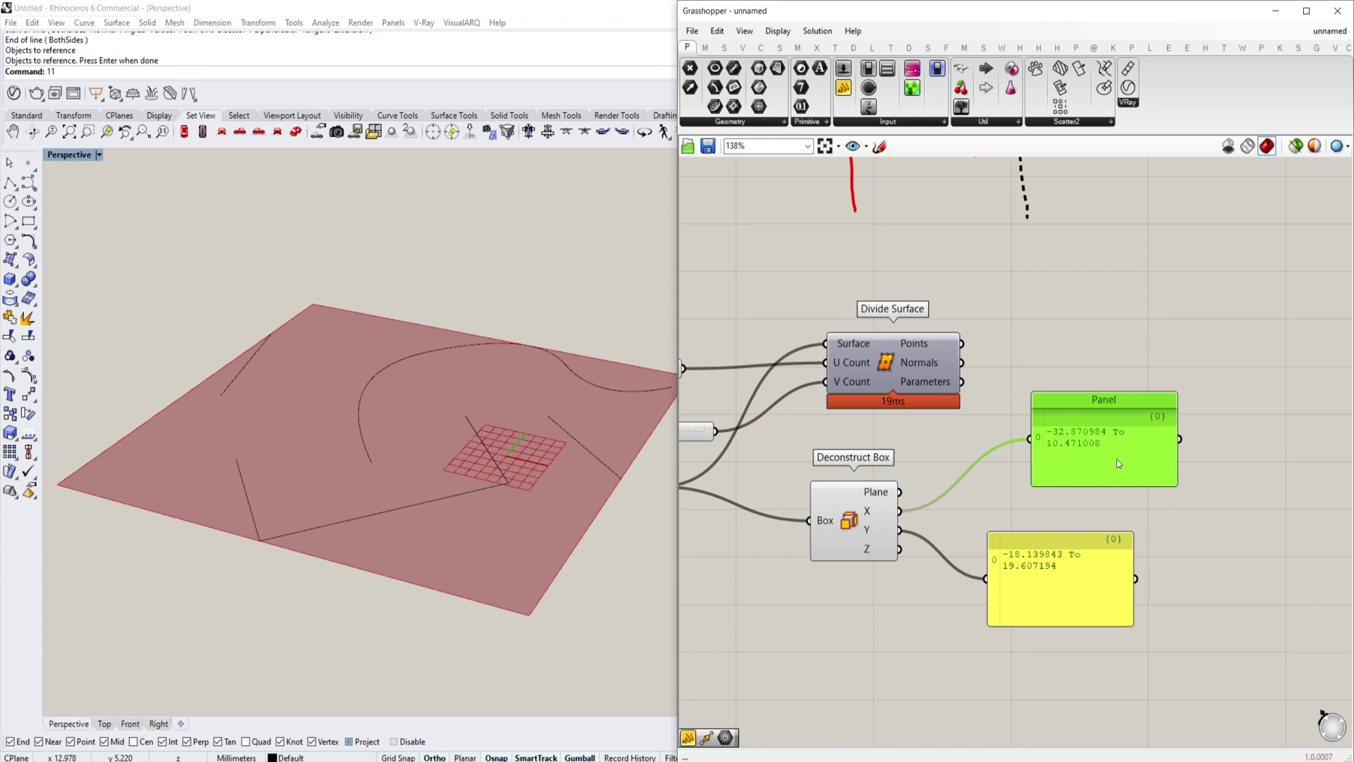
left_click_drag(1120, 442, 1137, 422)
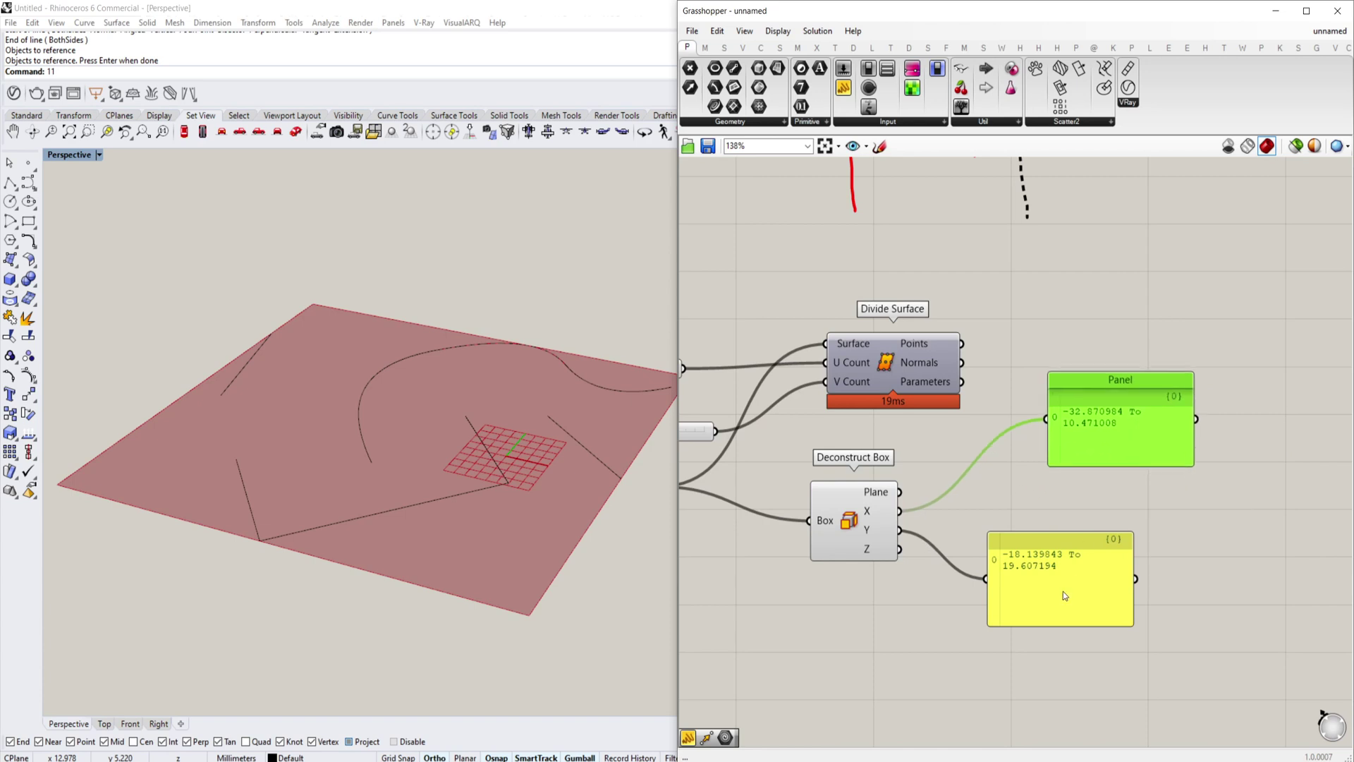
left_click_drag(1064, 594, 1149, 549)
scroll(1112, 471, "down", 2)
double_click(1047, 600)
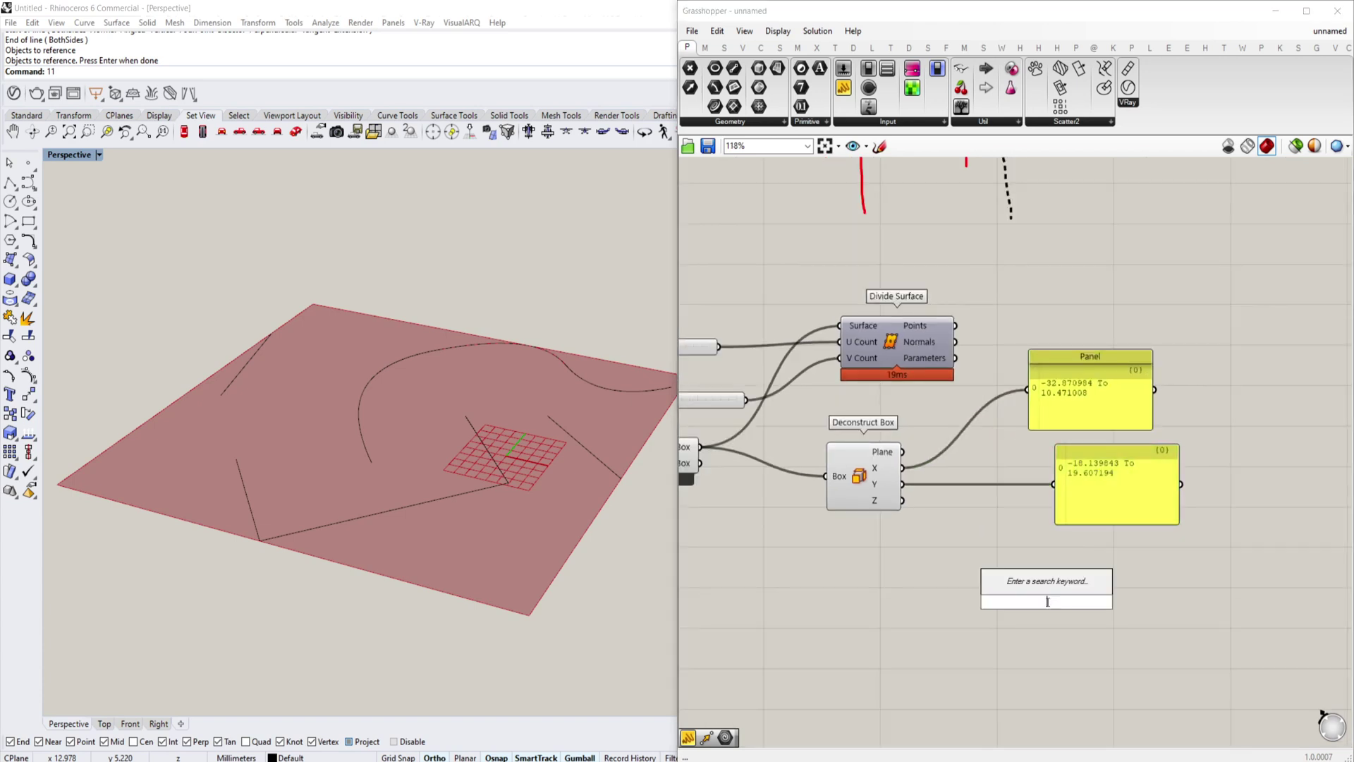
type("point")
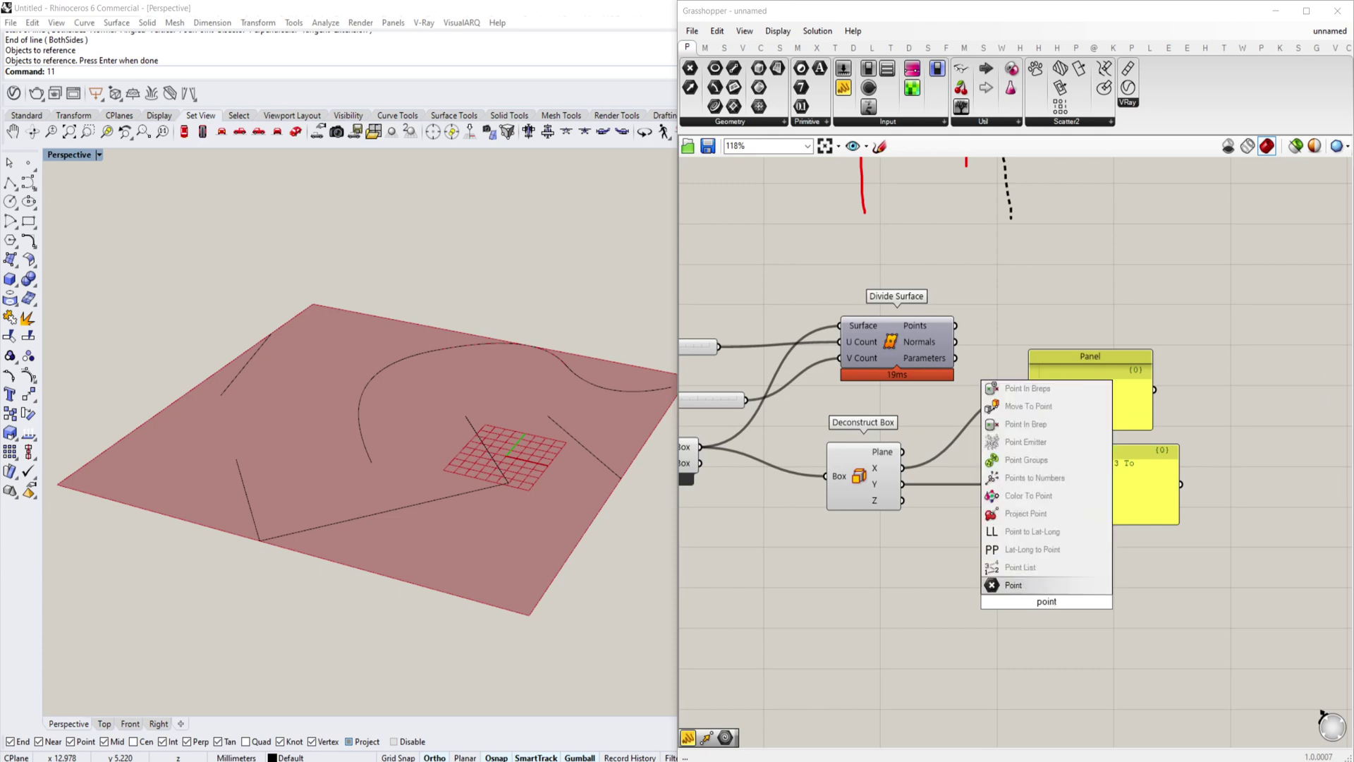
left_click(993, 625)
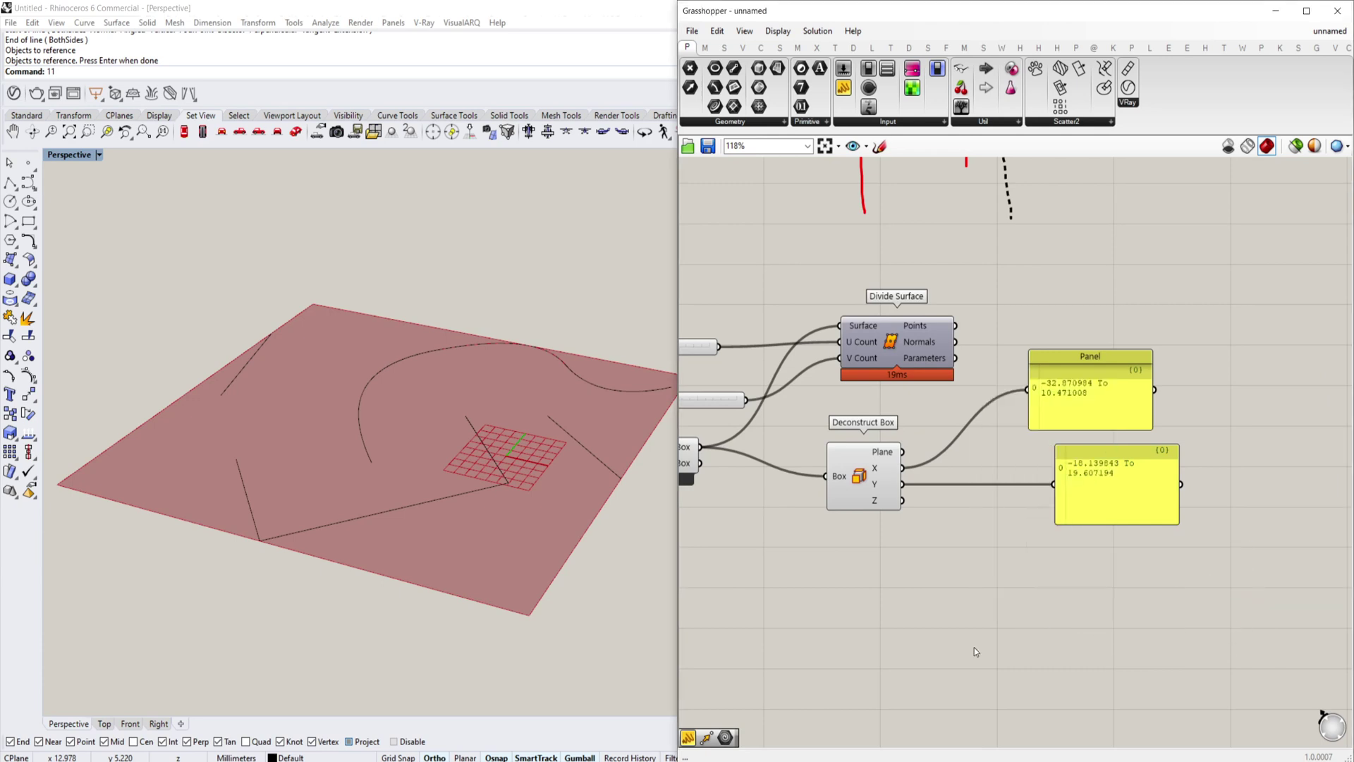
double_click(976, 651)
type("constrcut point")
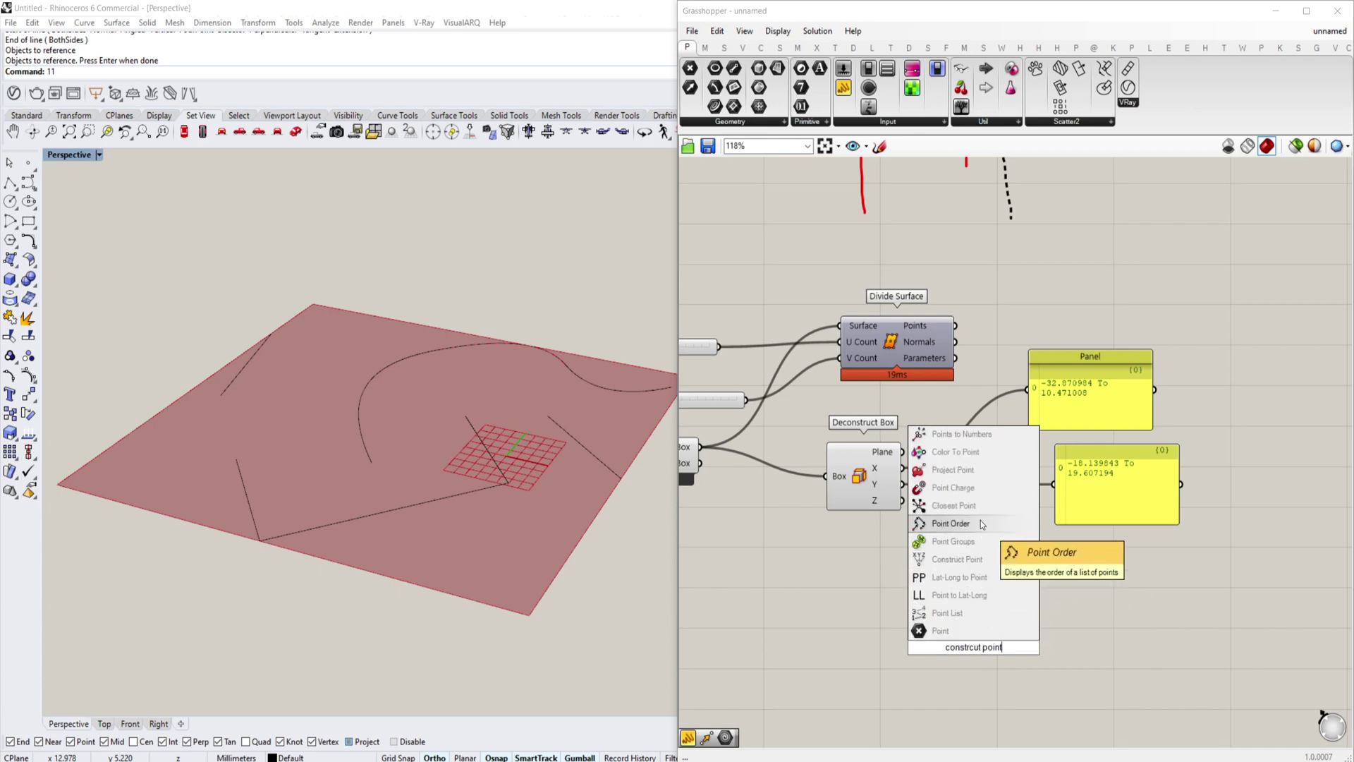
left_click(941, 679)
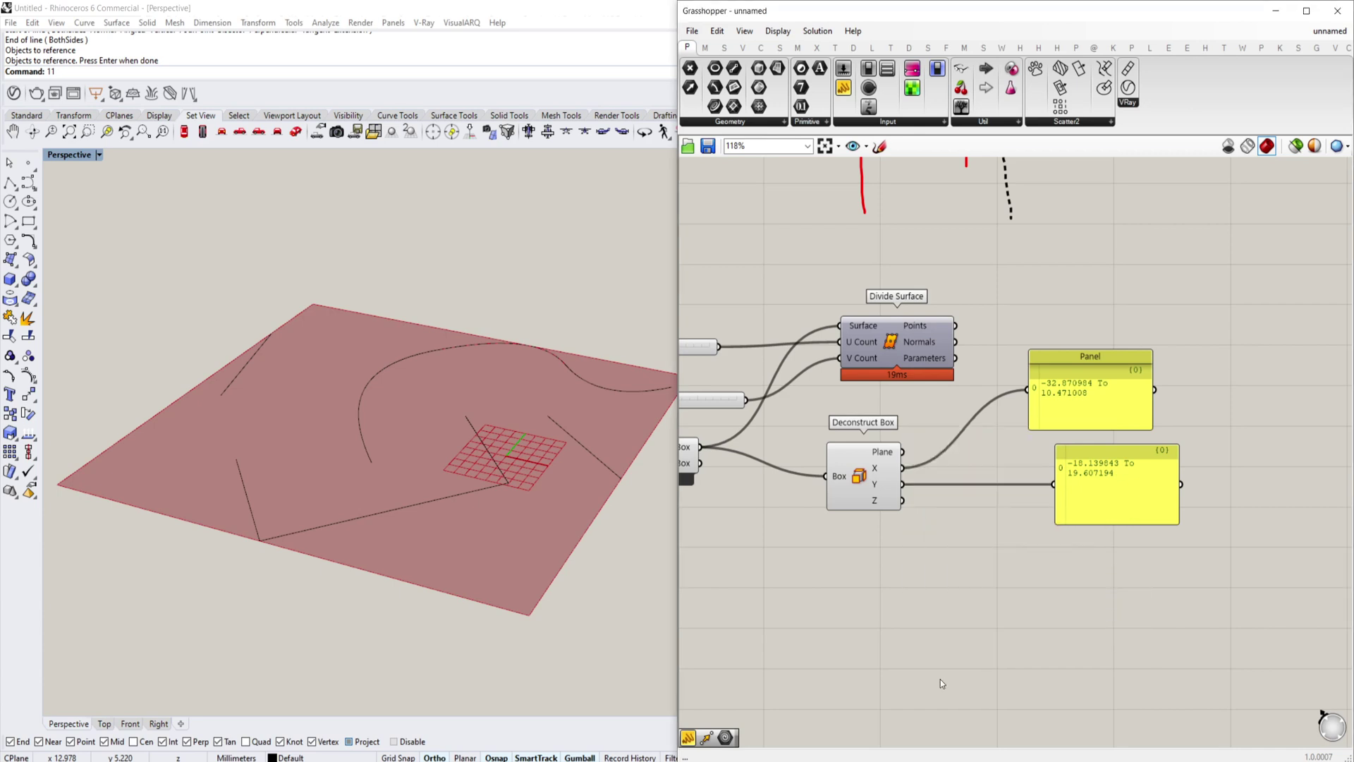
Add a Construct Point component and place it below the two panels
double_click(940, 683)
type("construct point")
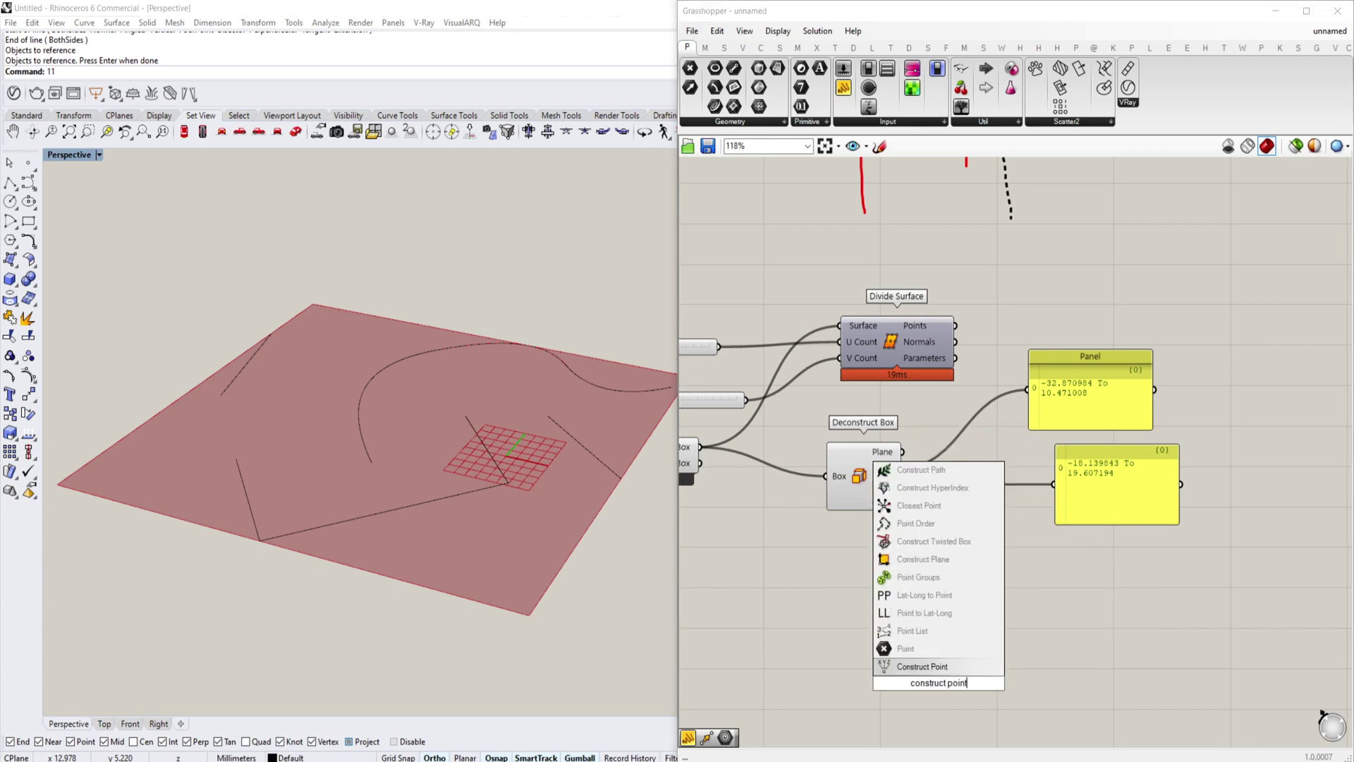
key("Return")
left_click_drag(939, 682, 1144, 606)
Add a Range component and connect the X output of Deconstruct Box to its Domain input
scroll(1083, 585, "up", 2)
double_click(897, 619)
type("ran")
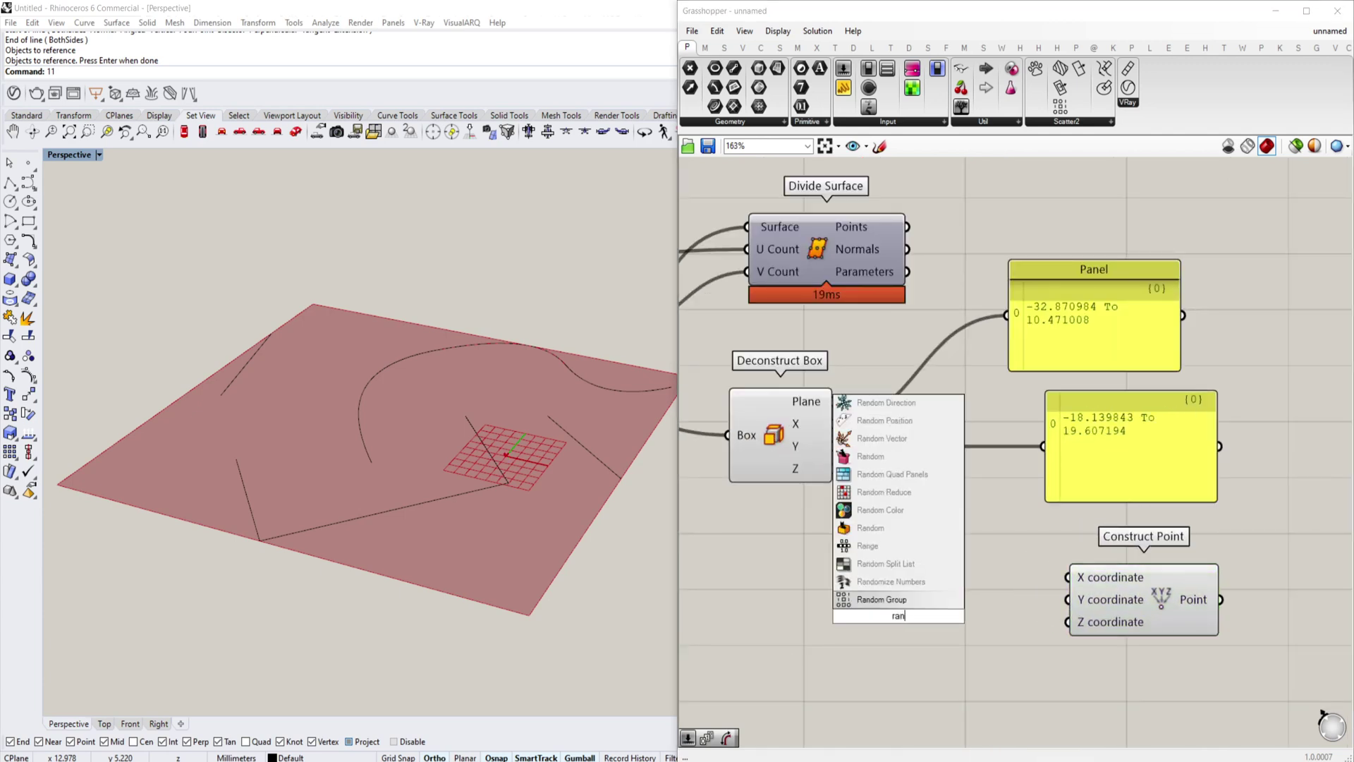
type("ge")
key("Return")
left_click_drag(910, 614, 946, 534)
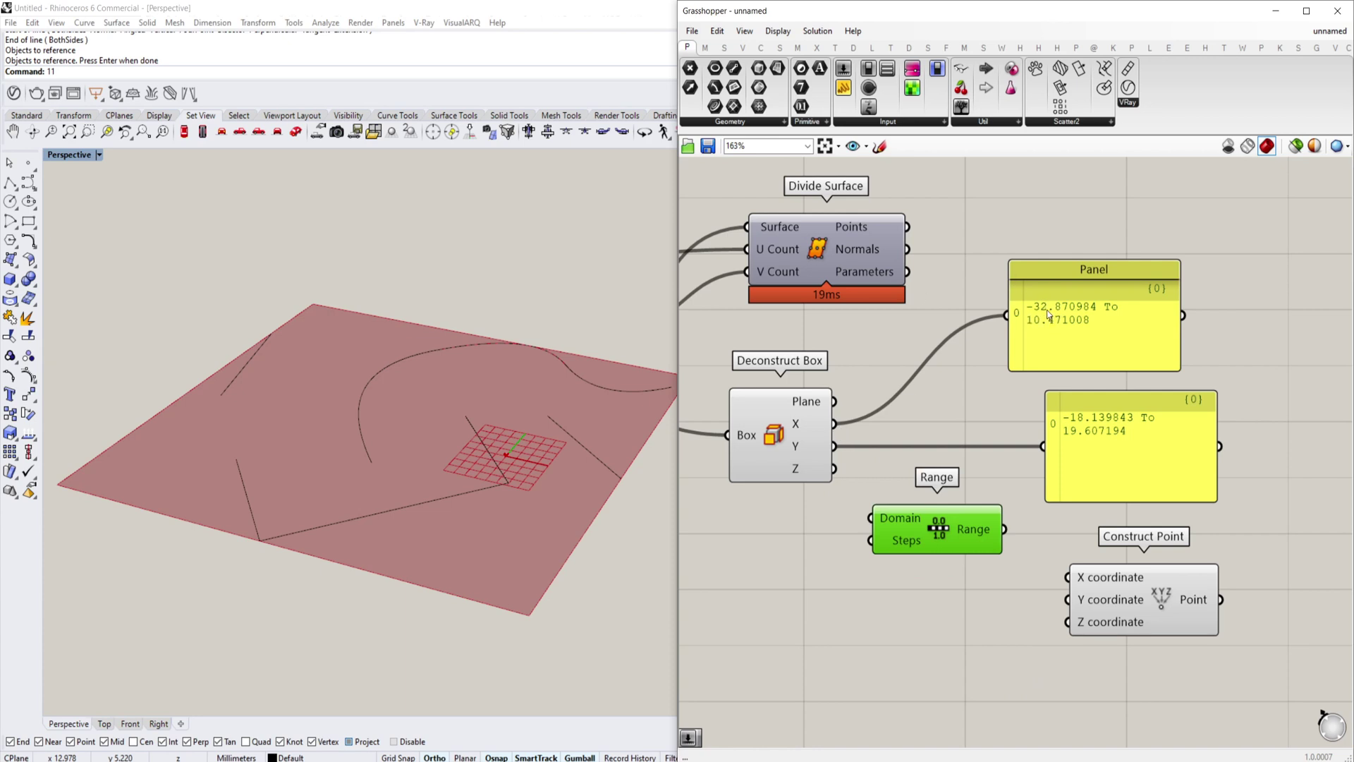
left_click_drag(845, 429, 958, 526)
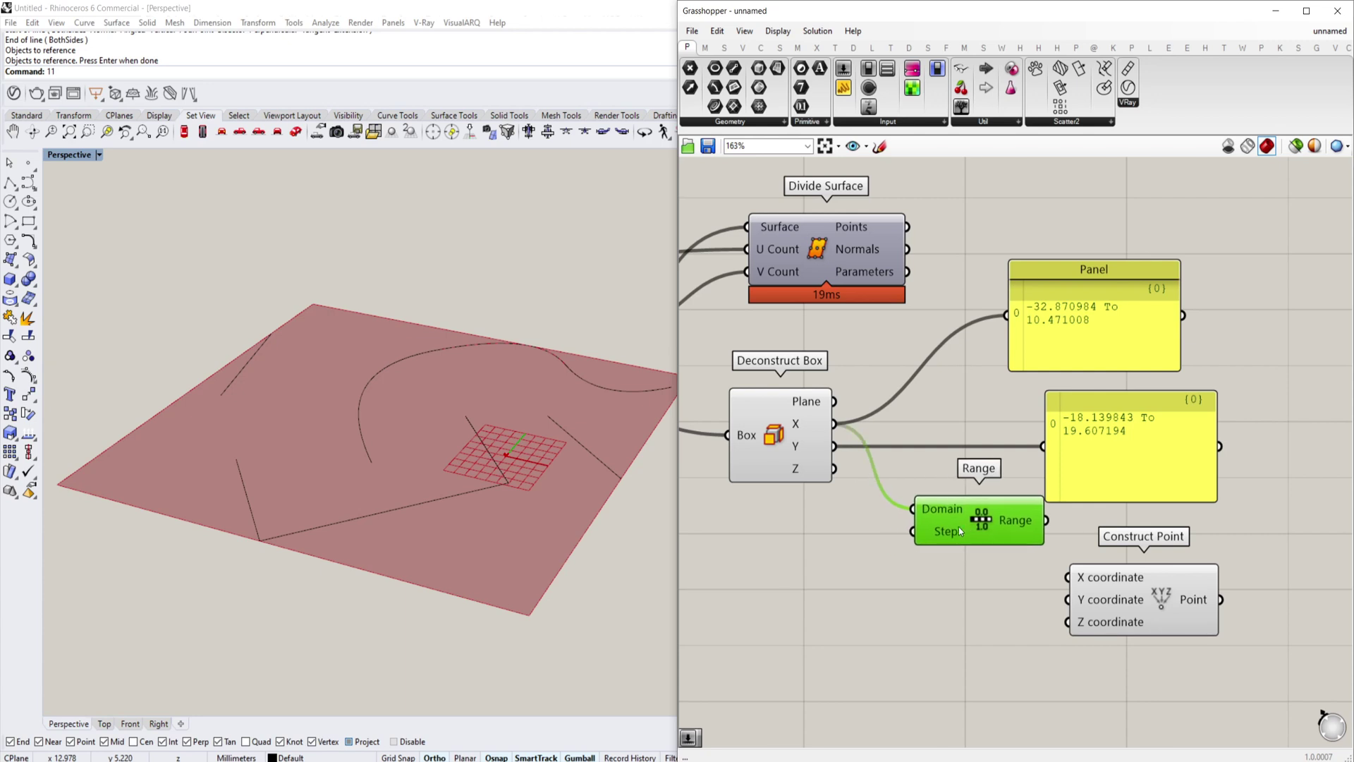
Create a number slider with value 11, connect it to the Steps input of Range, and move Construct Point aside
double_click(808, 562)
type("11")
key("Return")
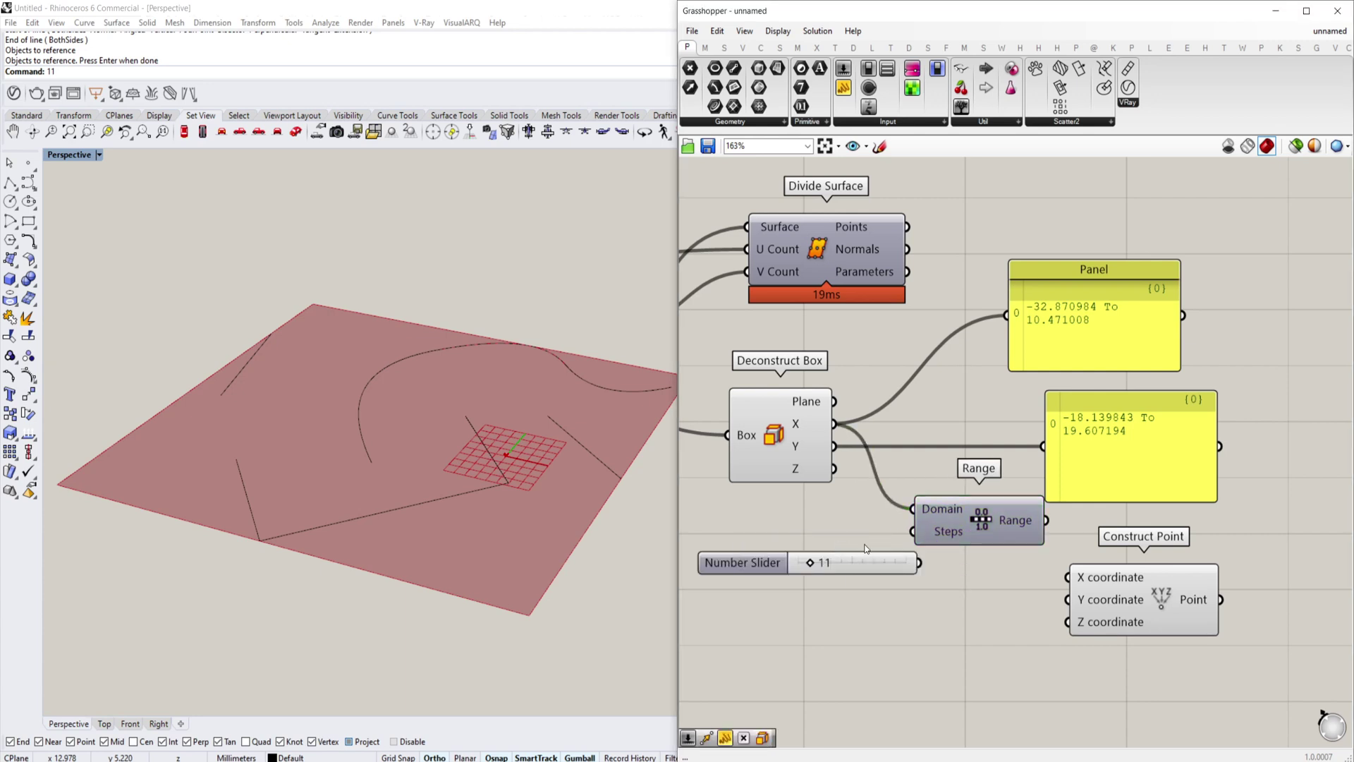
left_click_drag(1019, 525, 1061, 524)
right_click_drag(1061, 525, 985, 525)
left_click_drag(1022, 600, 1101, 594)
Connect the Range output to the X panel in place of the domain, then reposition both panels to read the list
left_click_drag(1012, 520, 931, 315)
left_click_drag(1070, 314, 1211, 290)
left_click_drag(1176, 423, 1176, 433)
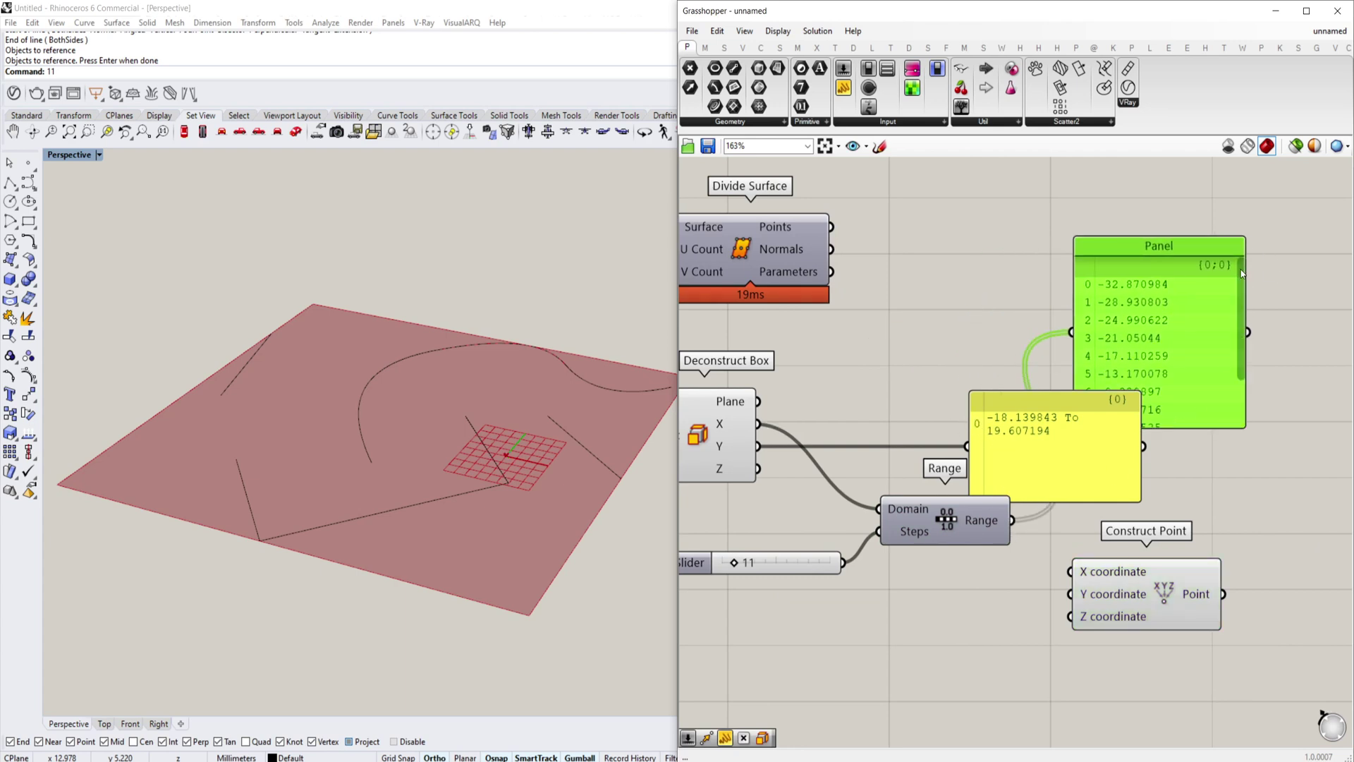
left_click_drag(1241, 272, 1258, 308)
left_click_drag(1042, 432, 987, 267)
right_click_drag(1162, 349, 1137, 375)
Duplicate Range for the box's Y domain and connect both Range outputs to Construct Point's X and Y coordinates
right_click_drag(939, 520, 993, 519)
left_click_drag(991, 549, 1003, 493, "alt")
left_click_drag(790, 479, 918, 478)
left_click_drag(1019, 499, 1042, 543)
right_click_drag(1084, 554, 1008, 546)
Graft the Y coordinate input of Construct Point
right_click_drag(440, 473, 457, 498, "shift")
scroll(280, 491, "up", 3)
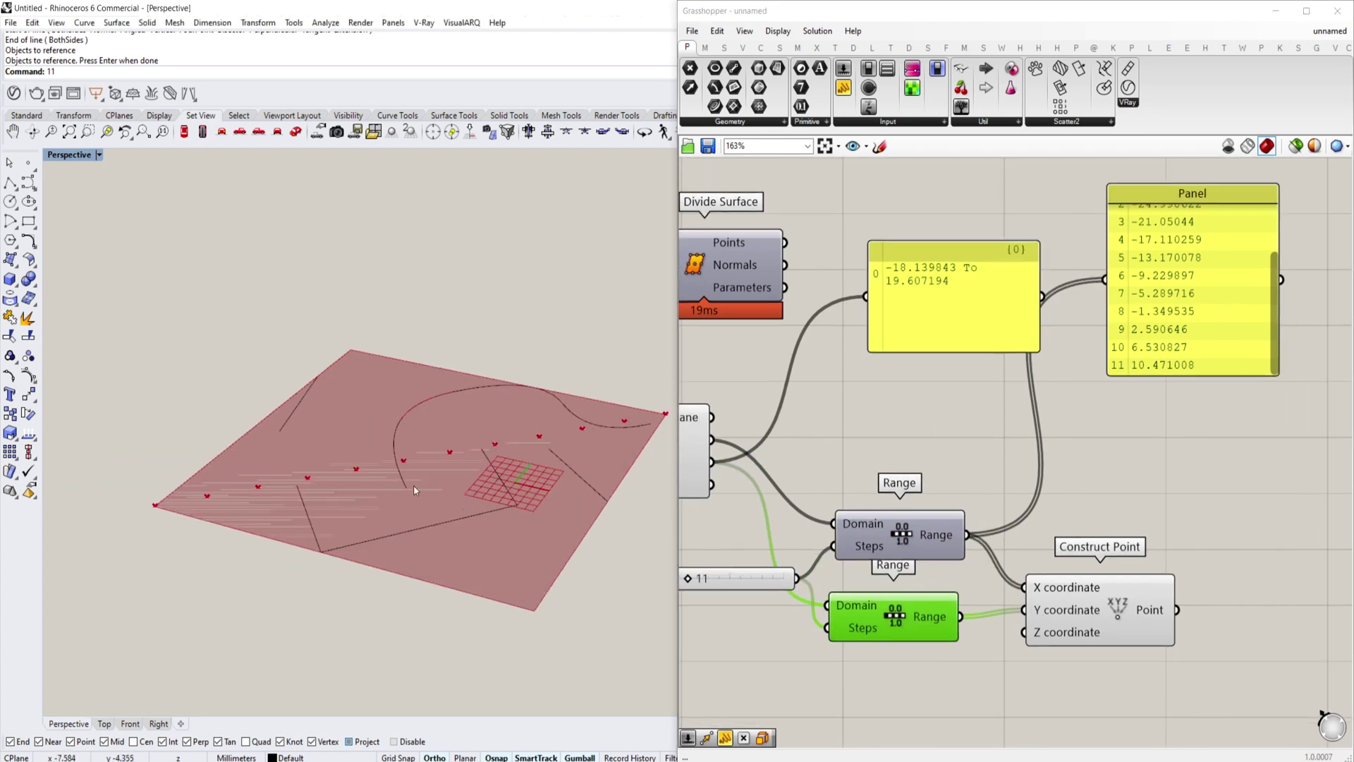
scroll(281, 491, "down", 3)
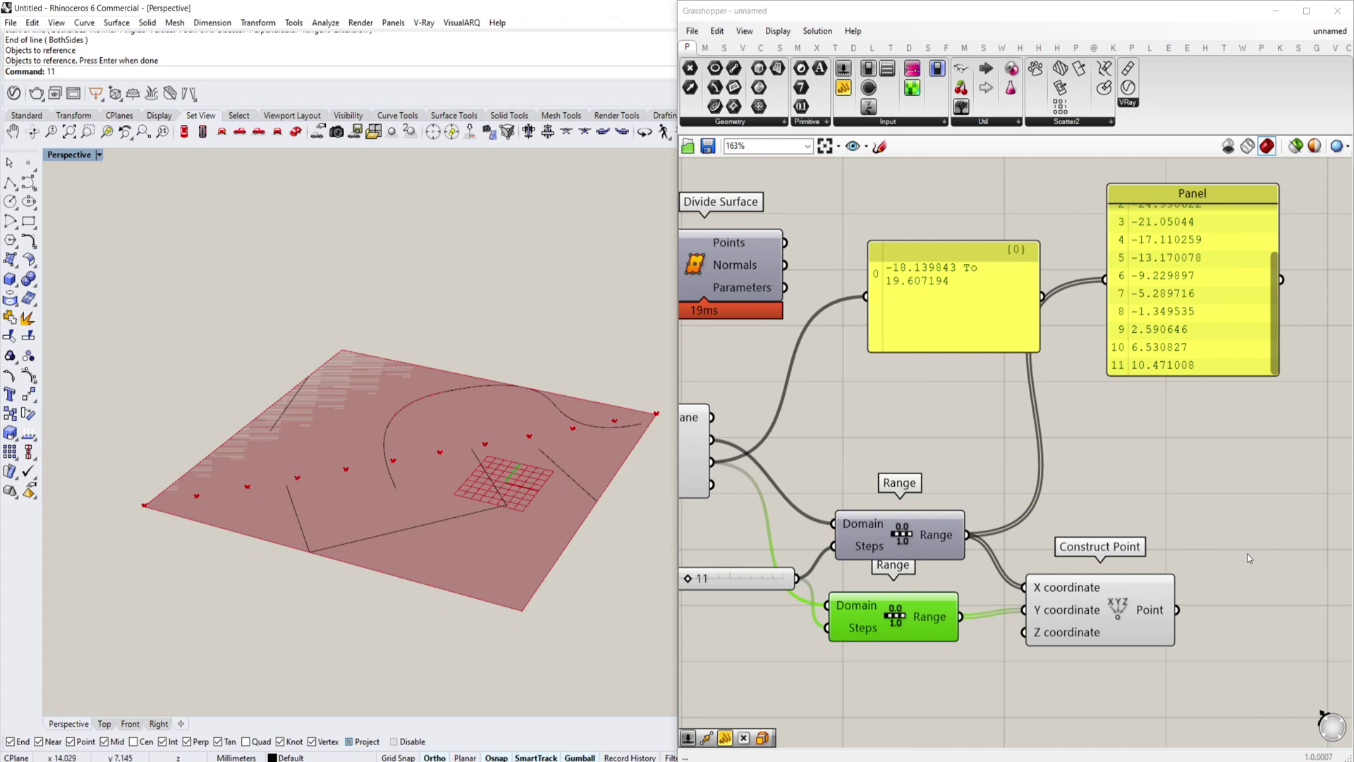
left_click_drag(1052, 612, 1061, 607)
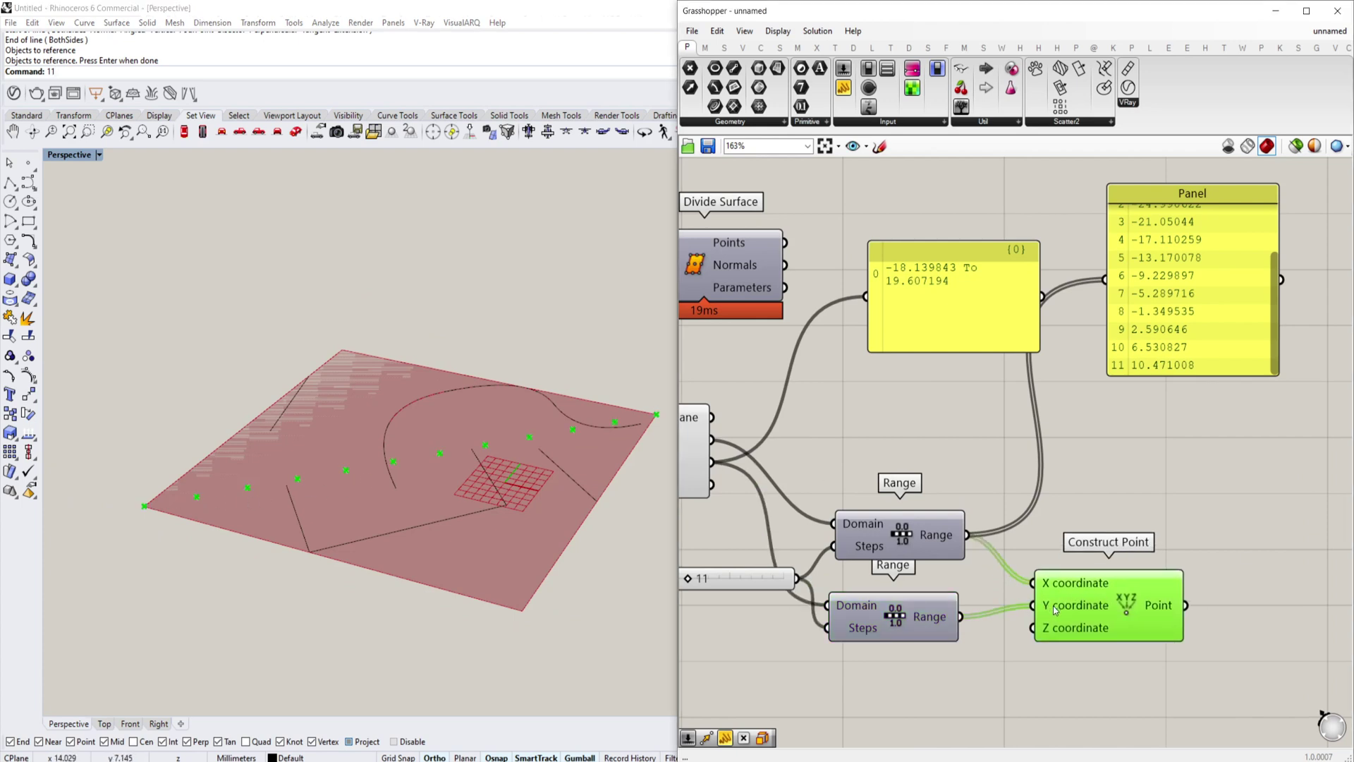
right_click(1055, 610)
left_click(1101, 601)
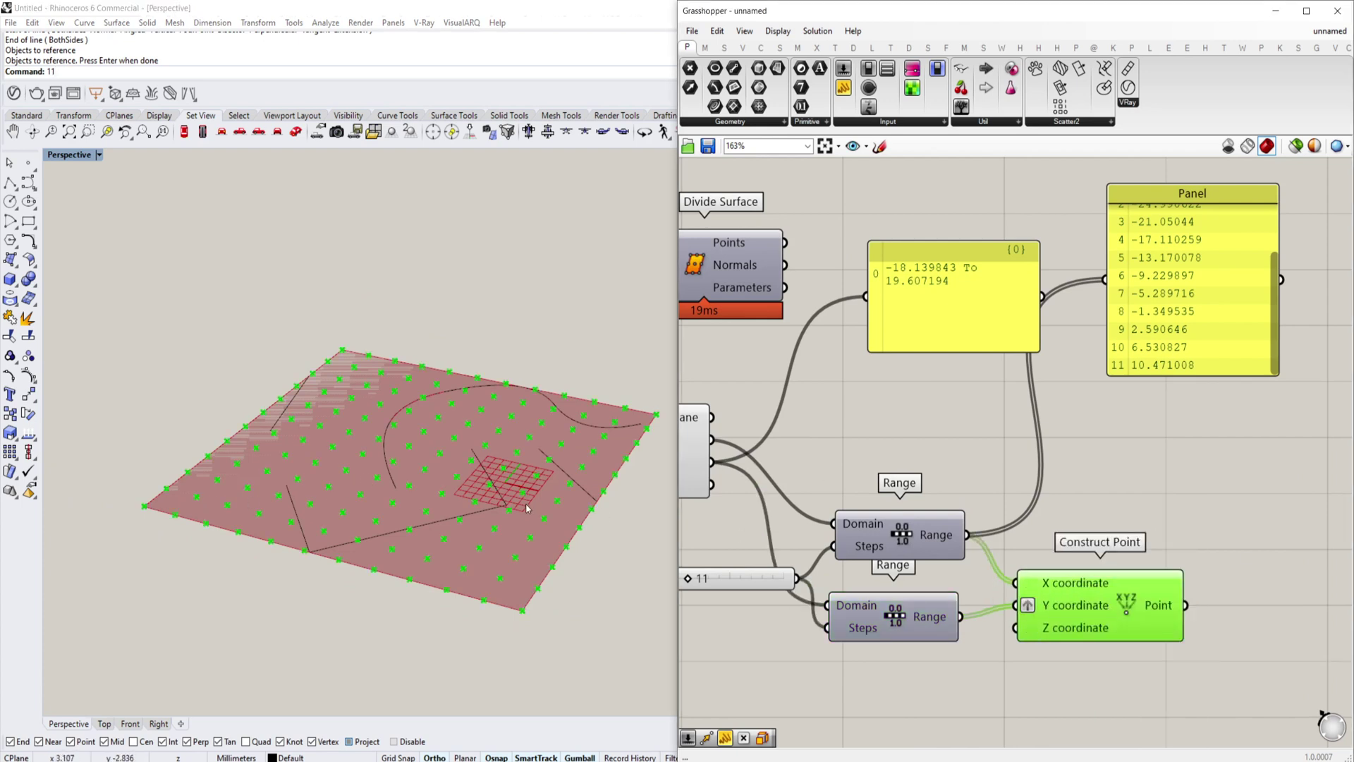
Turn off the preview of the Bounding Box component
right_click_drag(1001, 540, 1128, 525)
scroll(1129, 525, "down", 2)
left_click(908, 467)
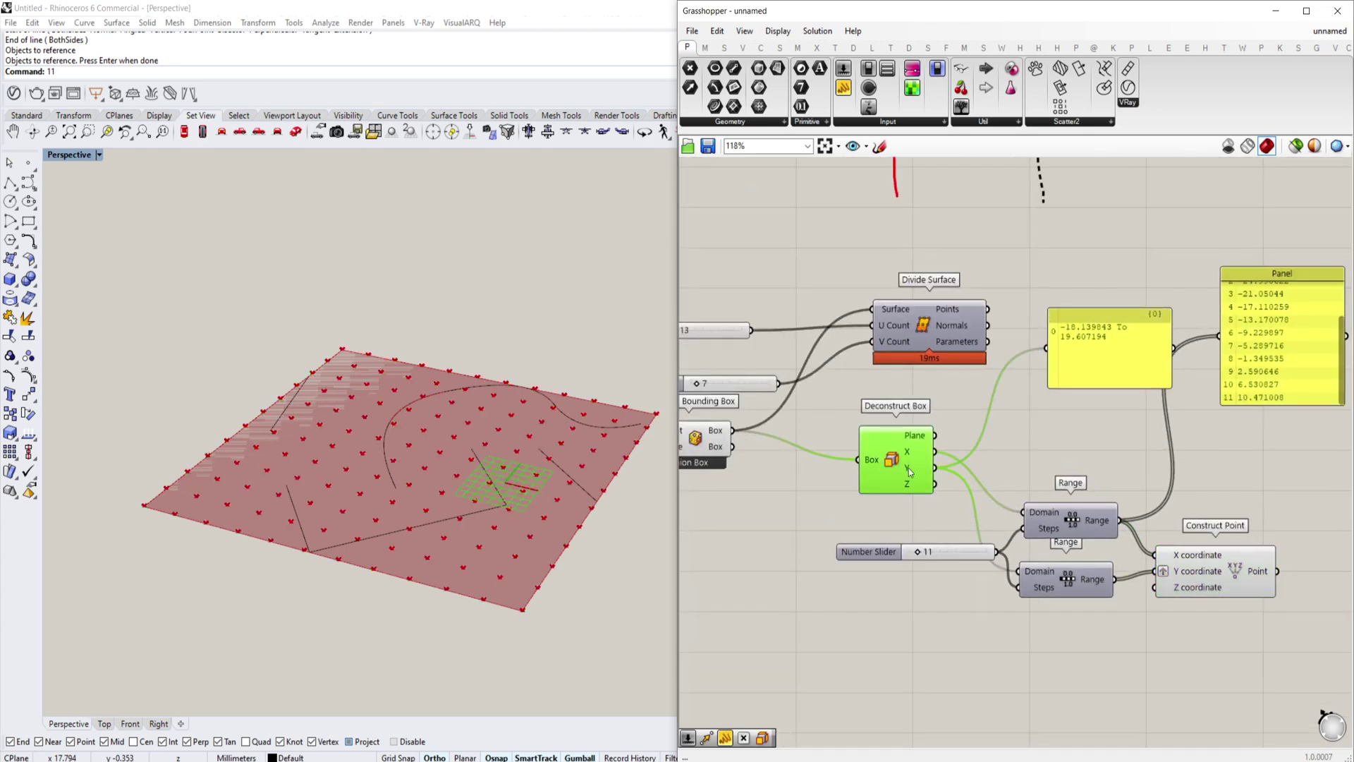
right_click_drag(954, 469, 928, 465)
left_click(797, 440)
key("ctrl+q")
Add a Pull Point component beside Construct Point
right_click_drag(463, 503, 455, 555)
scroll(444, 543, "up", 5)
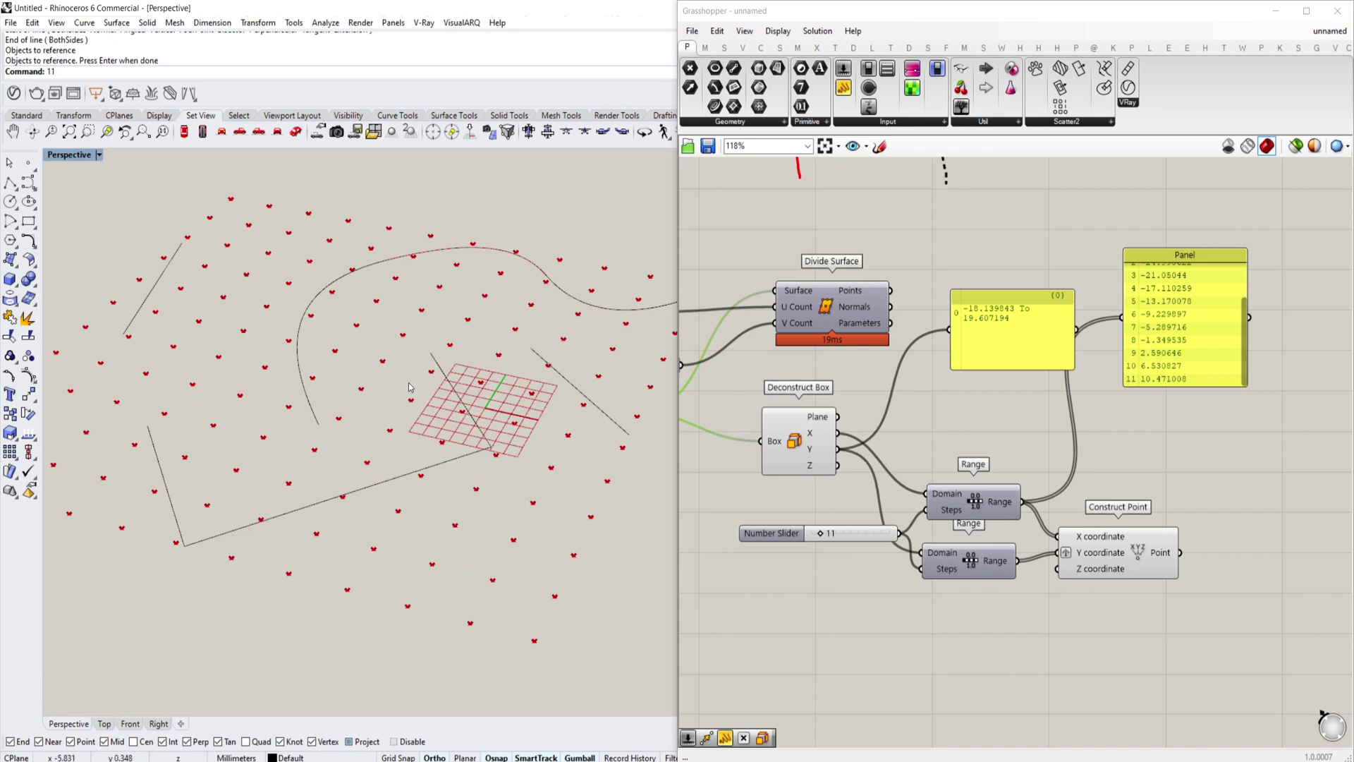
right_click_drag(1166, 523, 1013, 508)
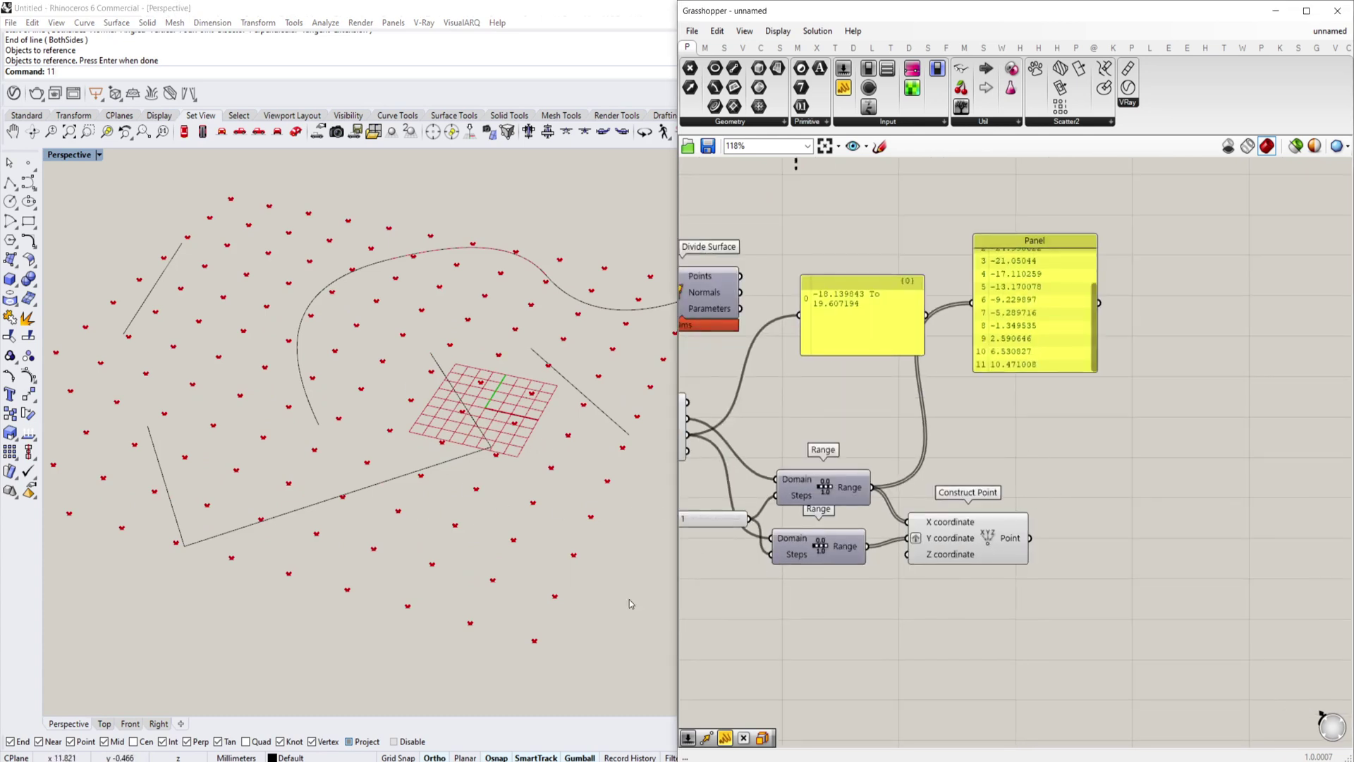
right_click_drag(413, 536, 386, 494)
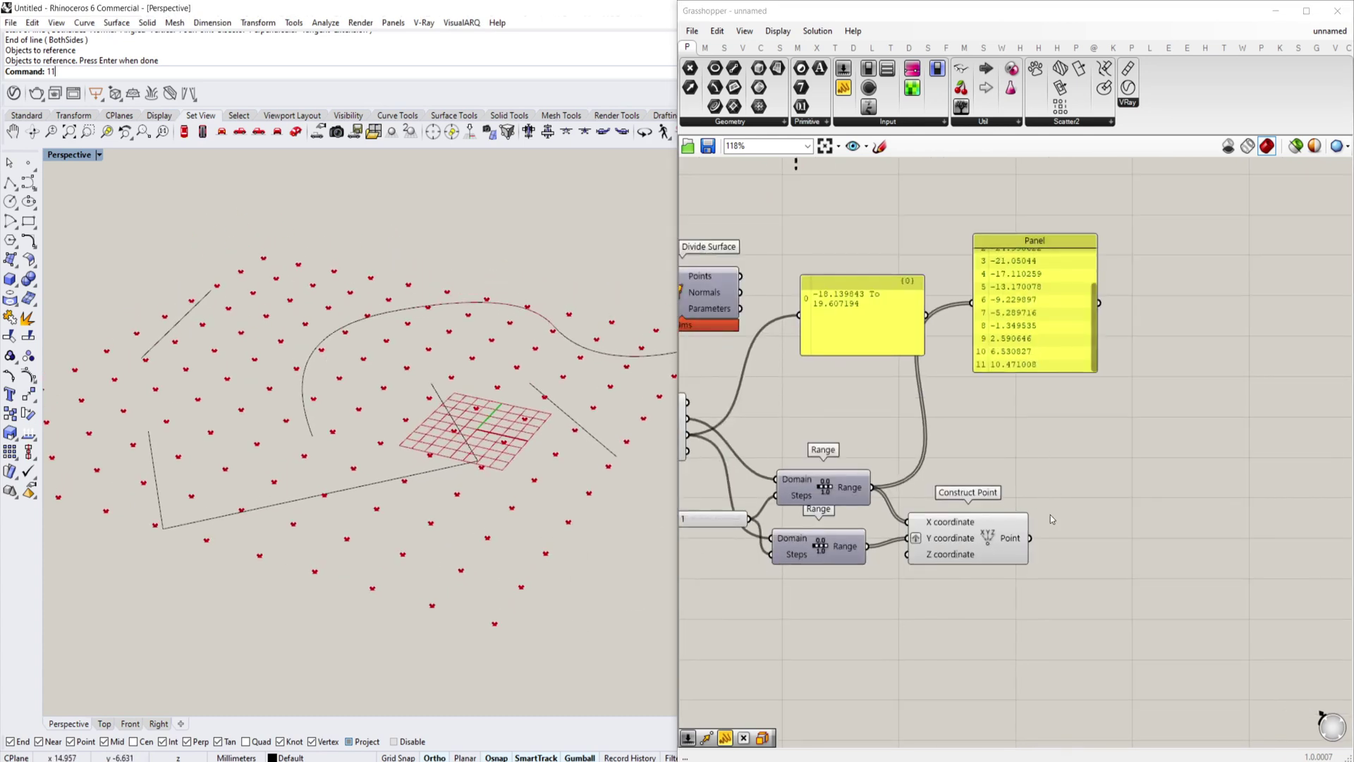
double_click(1125, 501)
type("p")
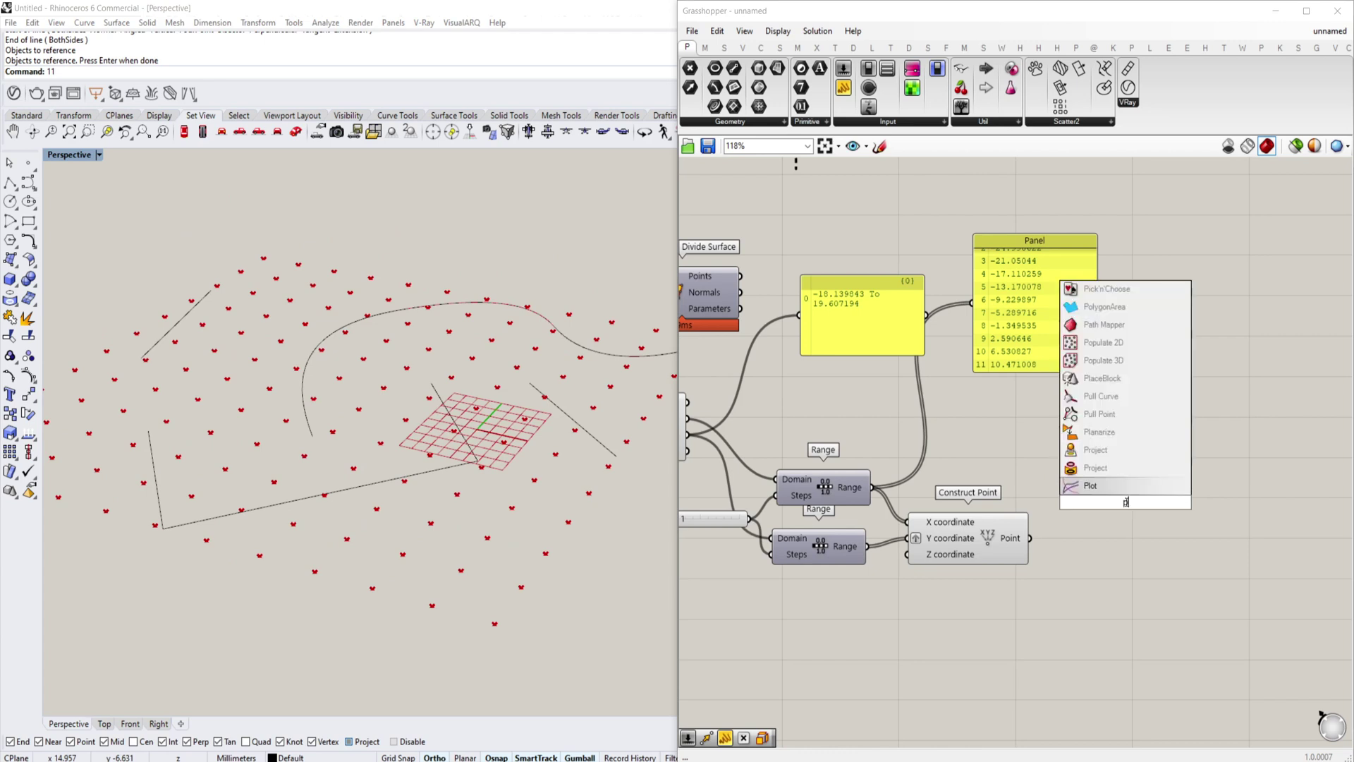
key("BackSpace")
type("pull")
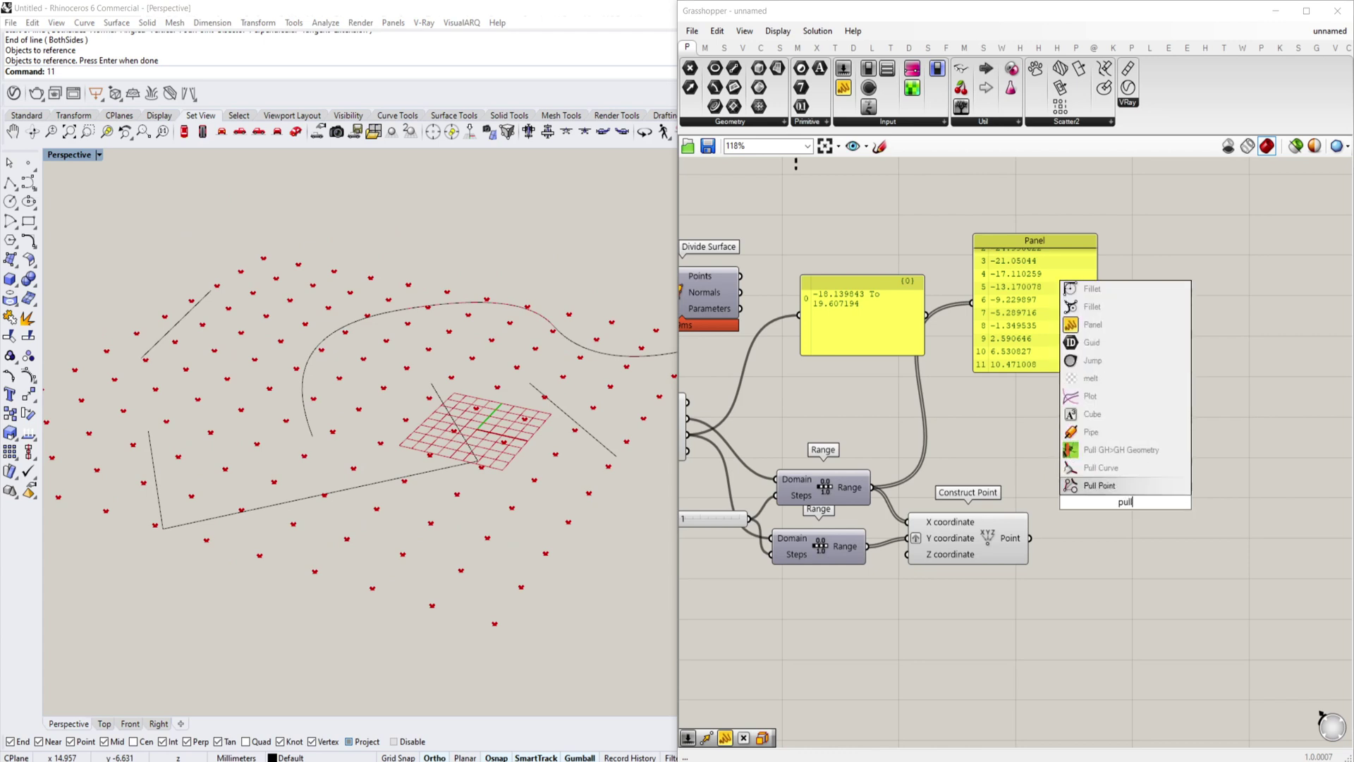
key("Return")
left_click(1090, 536)
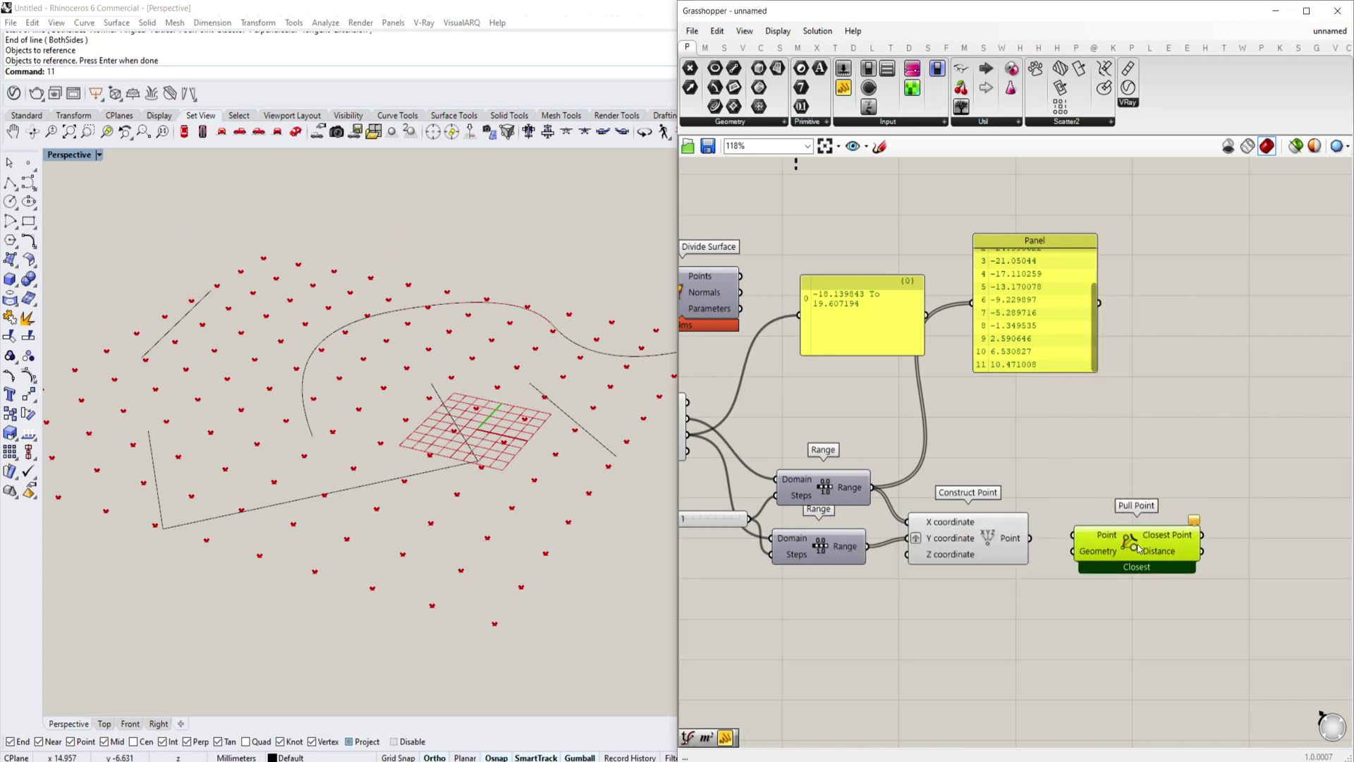
Connect the Construct Point output to Pull Point's Point input and the referenced Geometry parameter to its Geometry input
scroll(1066, 536, "up", 3)
scroll(1021, 530, "up", 1)
scroll(1081, 530, "down", 4)
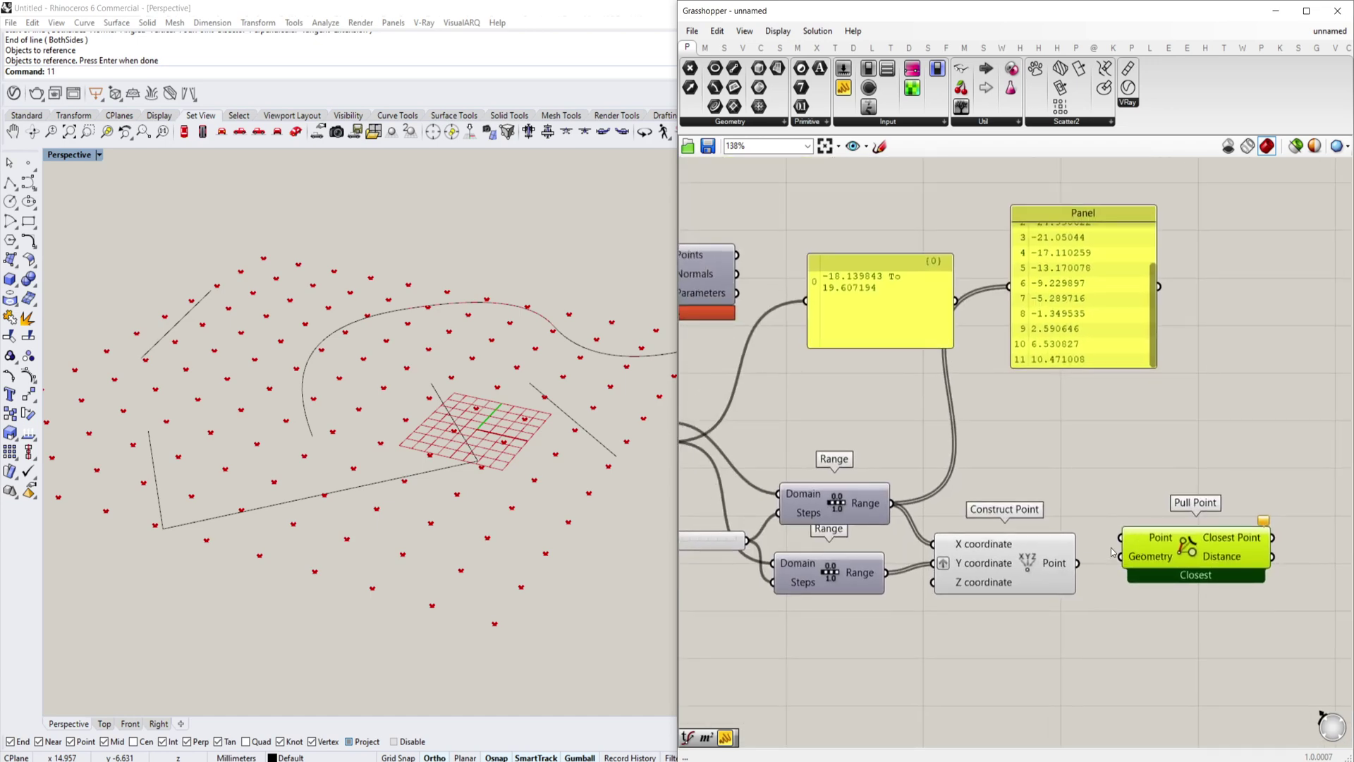
left_click(1039, 572)
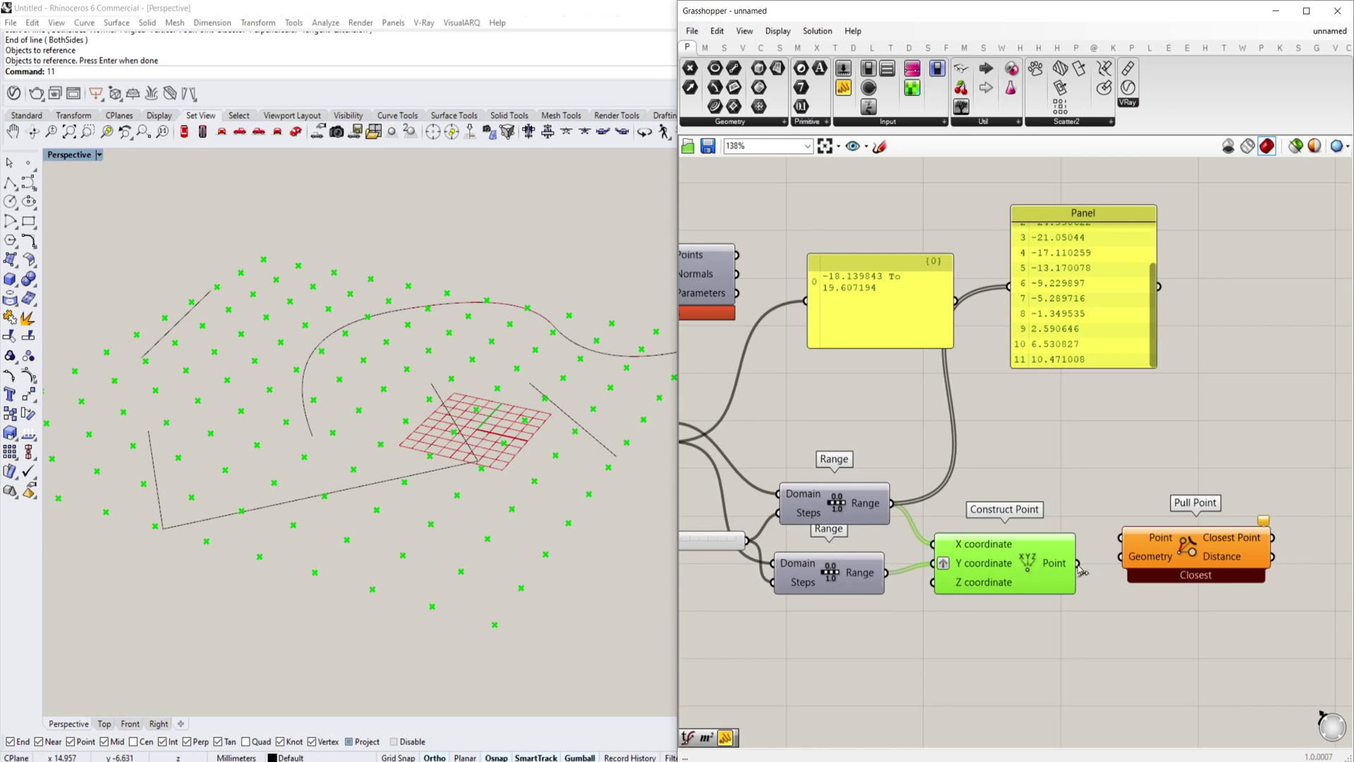
left_click_drag(1077, 564, 776, 497)
scroll(1181, 576, "down", 5)
scroll(748, 496, "up", 4)
scroll(1058, 513, "down", 3)
right_click_drag(1058, 513, 772, 467)
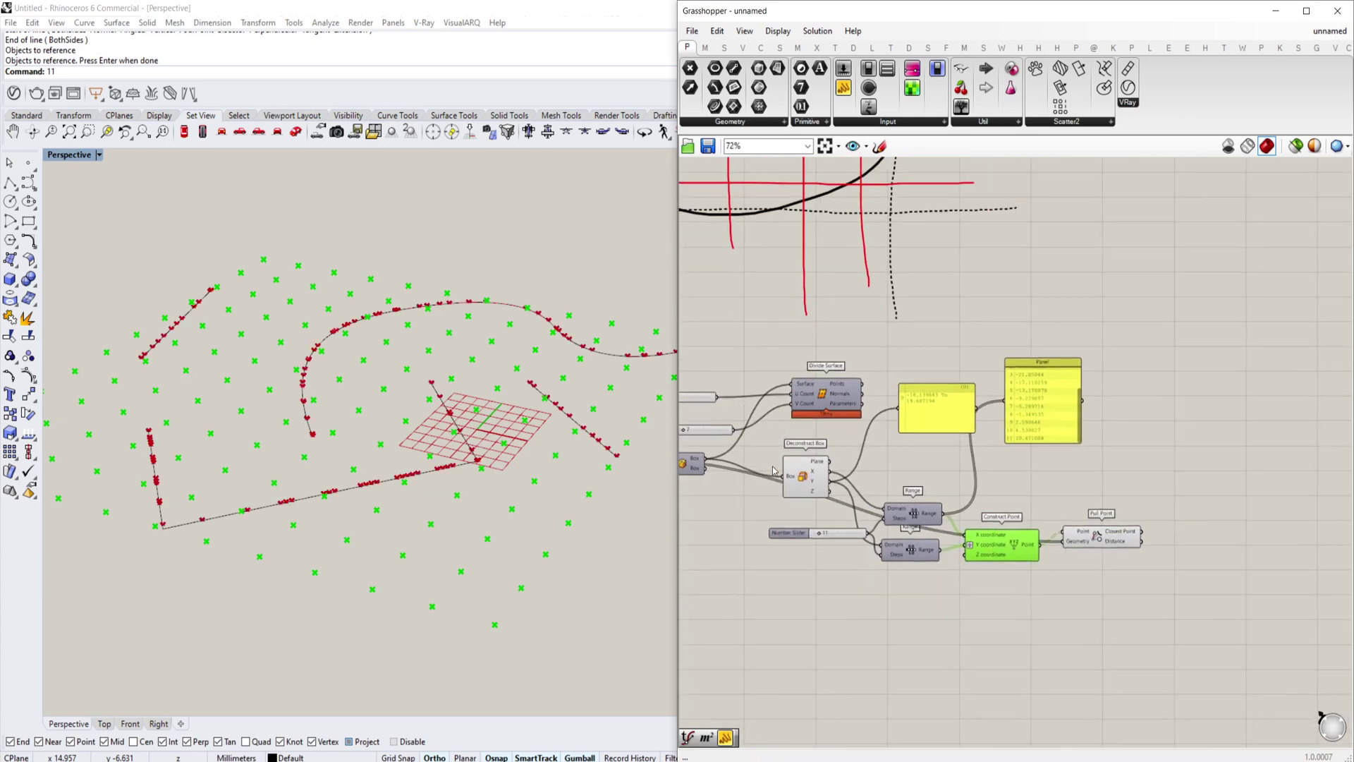
scroll(1177, 524, "up", 3)
mouse_move(451, 521)
right_mouse_down()
mouse_move(467, 515)
mouse_move(459, 543)
right_mouse_up()
scroll(459, 543, "up", 3)
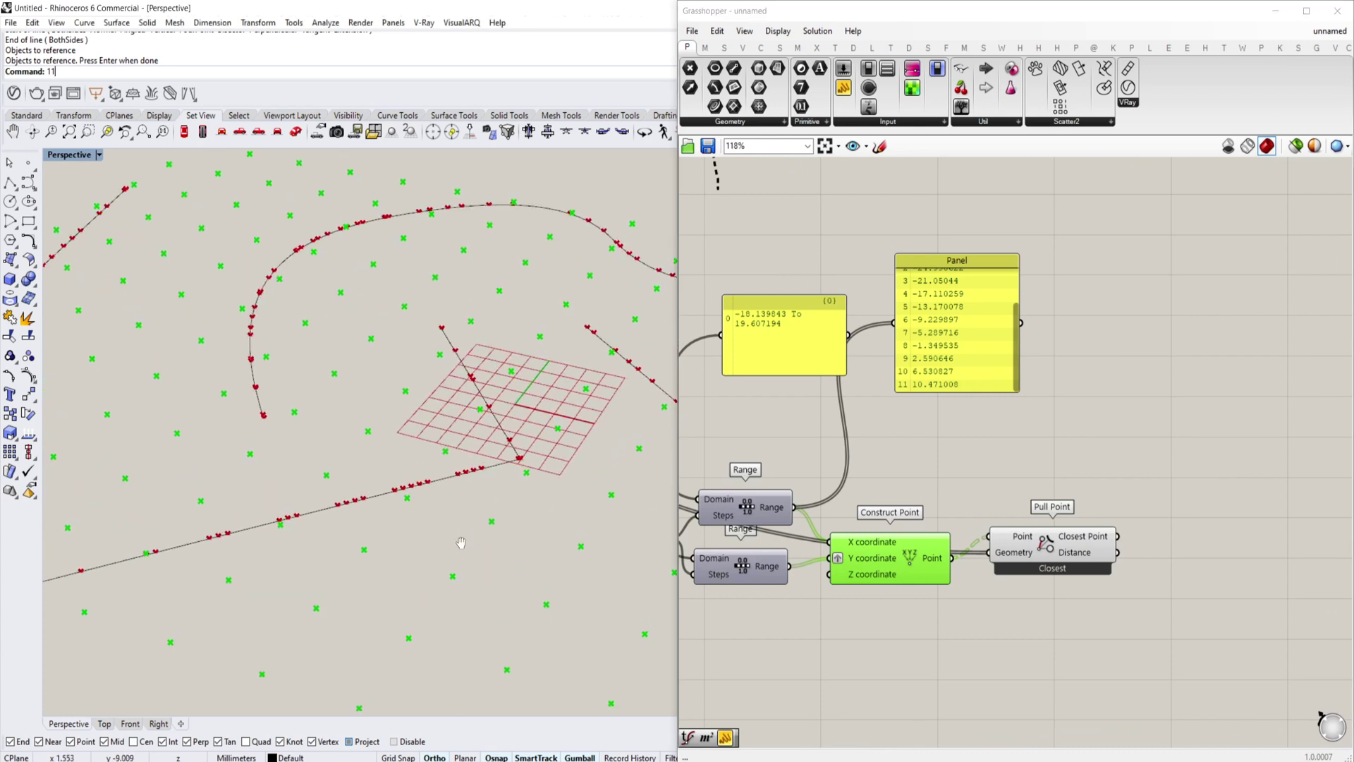
scroll(458, 540, "down", 3)
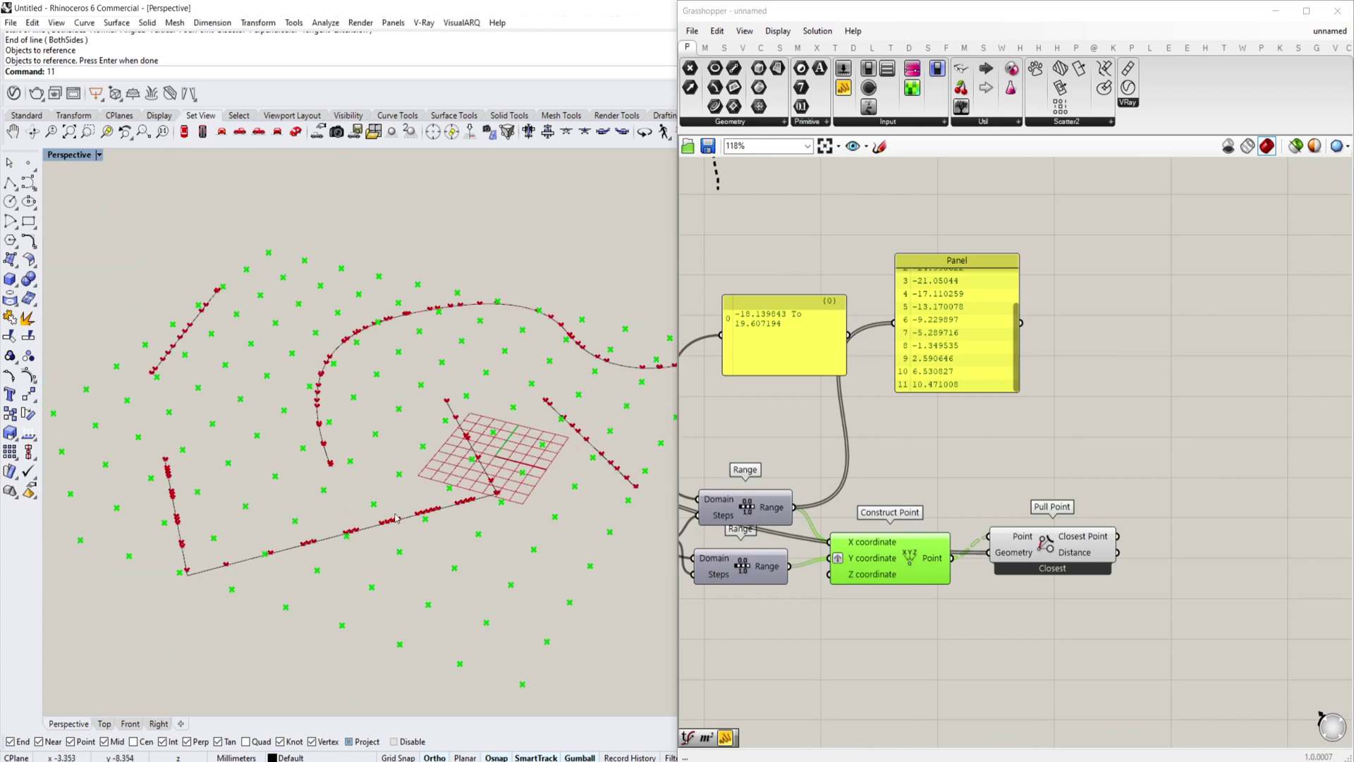
Add a Line component, with Construct Point feeding Start Point and Pull Point's Closest Point feeding End Point
scroll(374, 529, "up", 3)
scroll(355, 586, "down", 4)
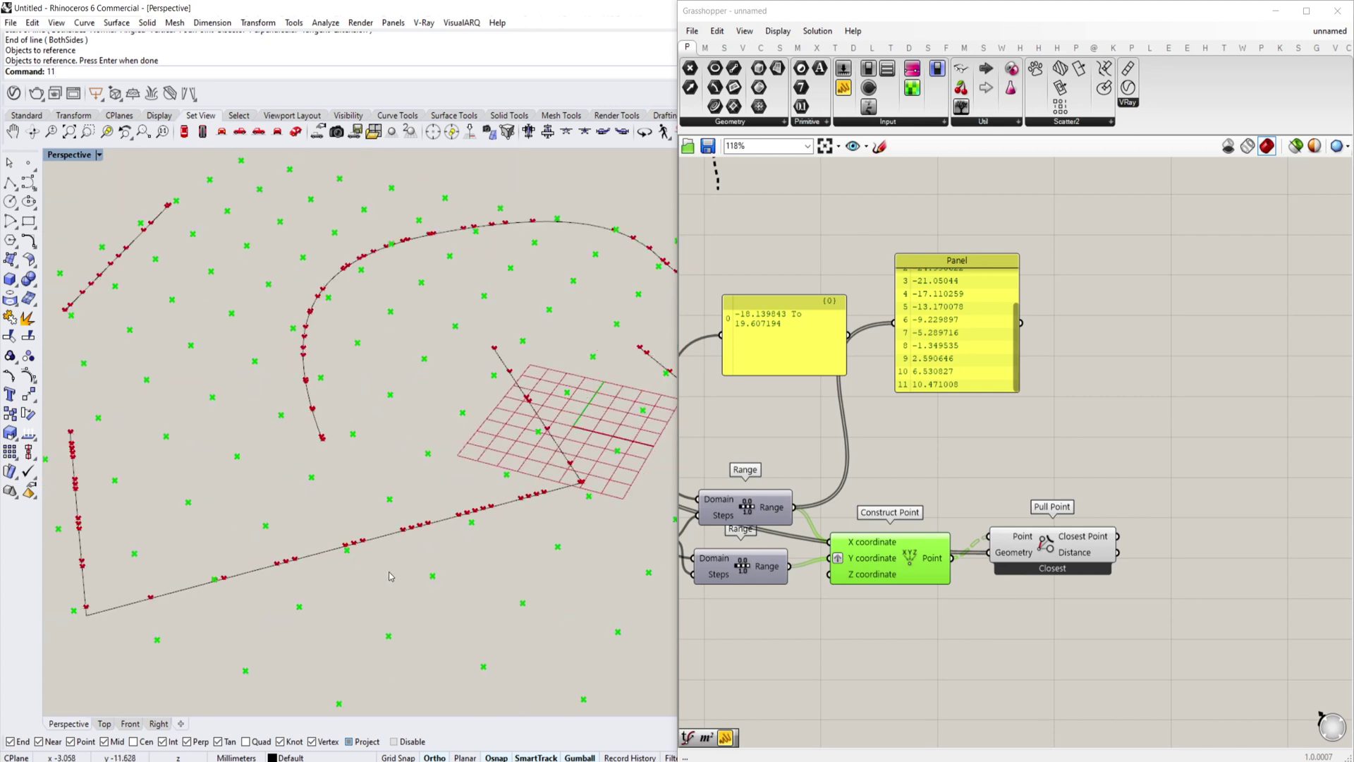
double_click(1161, 509)
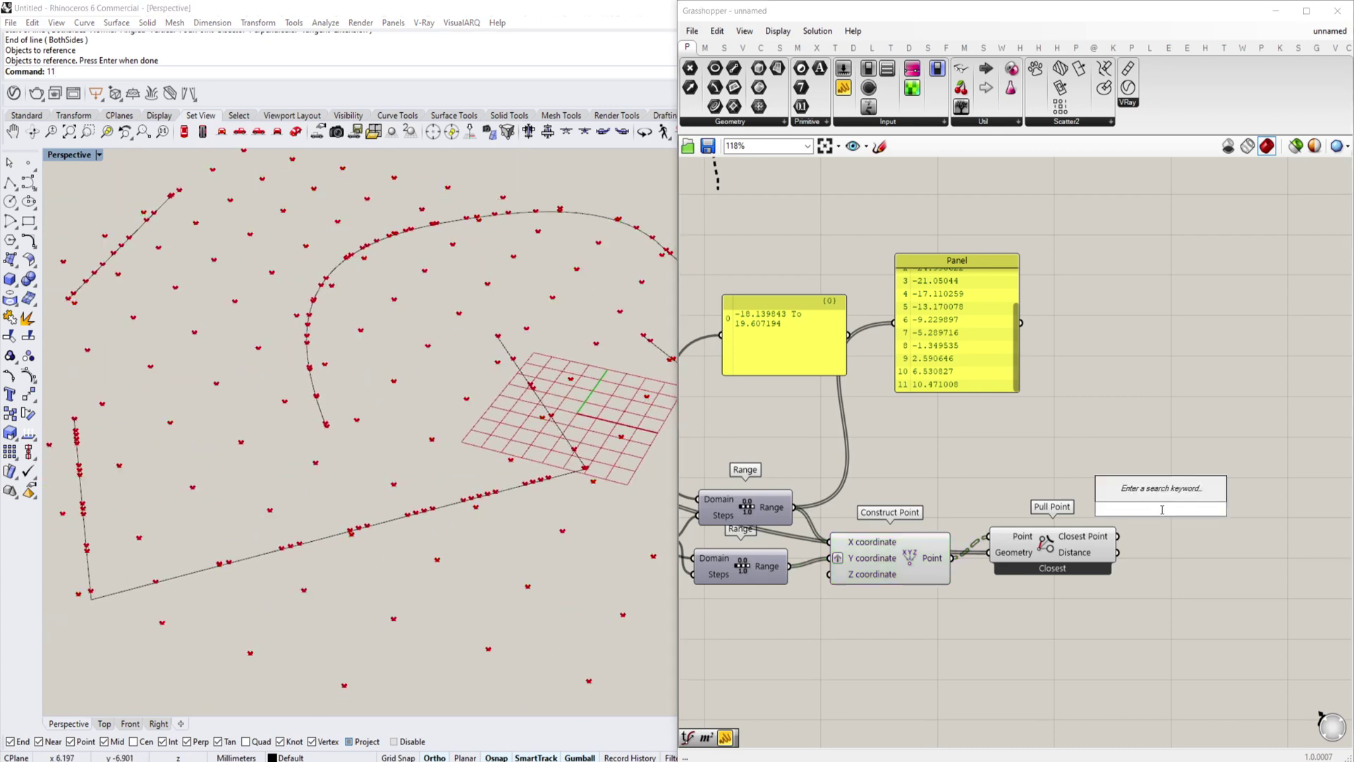
type("line")
key("Return")
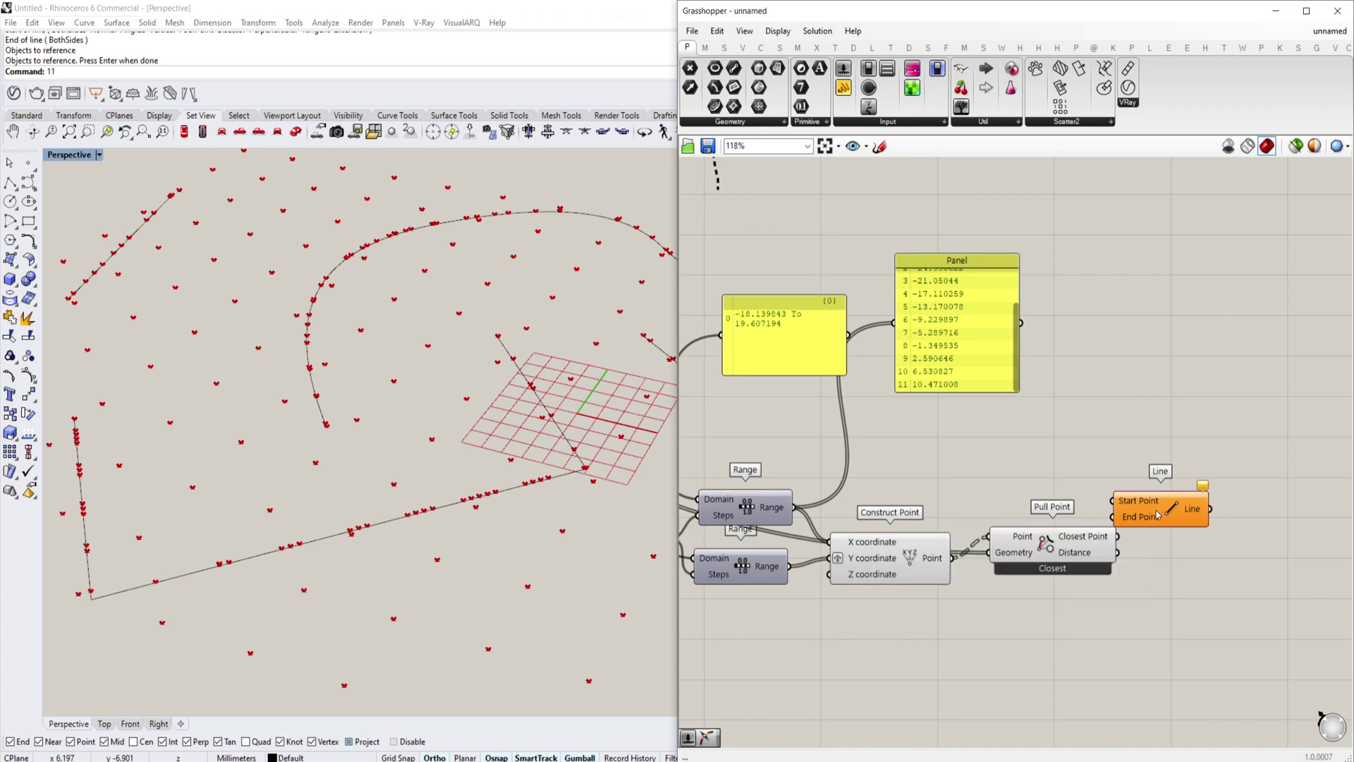
left_click_drag(1157, 515, 1117, 536)
scroll(1127, 502, "down", 3)
right_click_drag(452, 491, 435, 661)
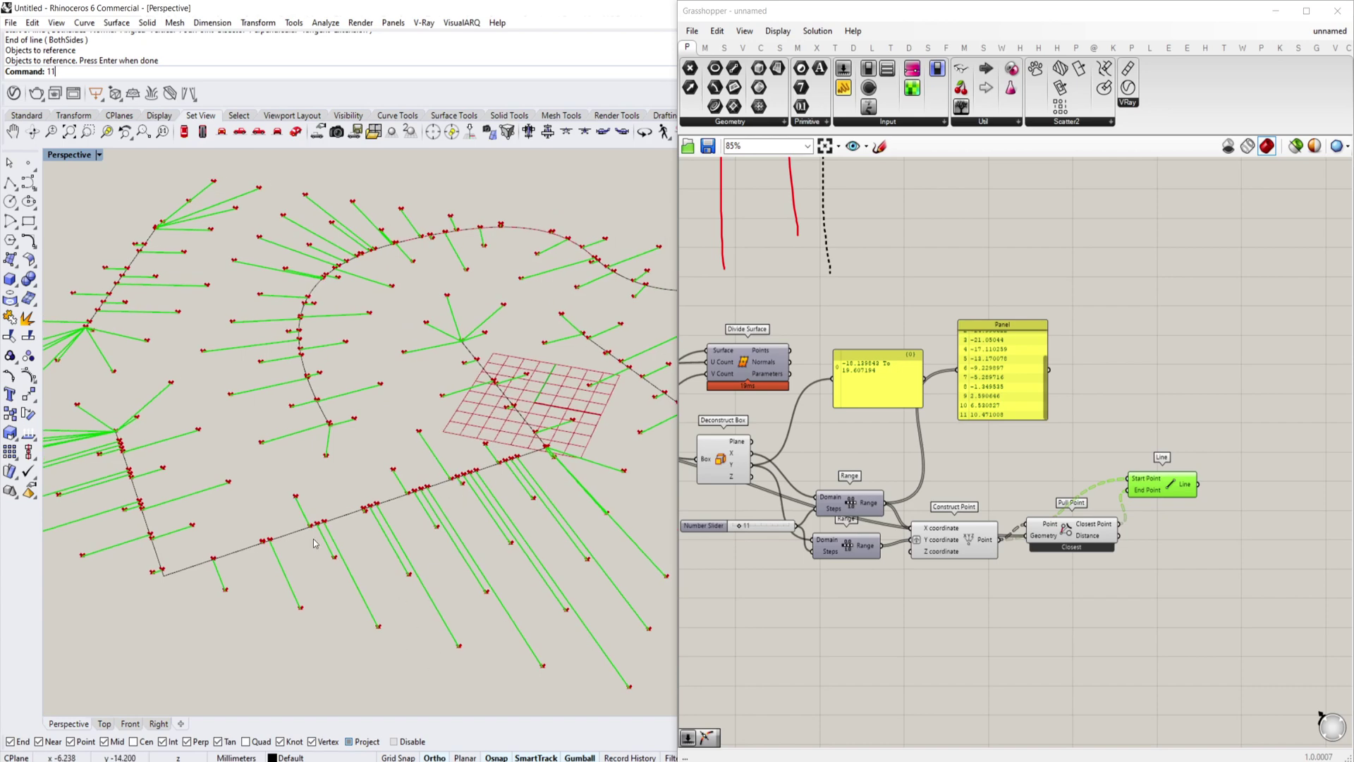
scroll(303, 524, "up", 2)
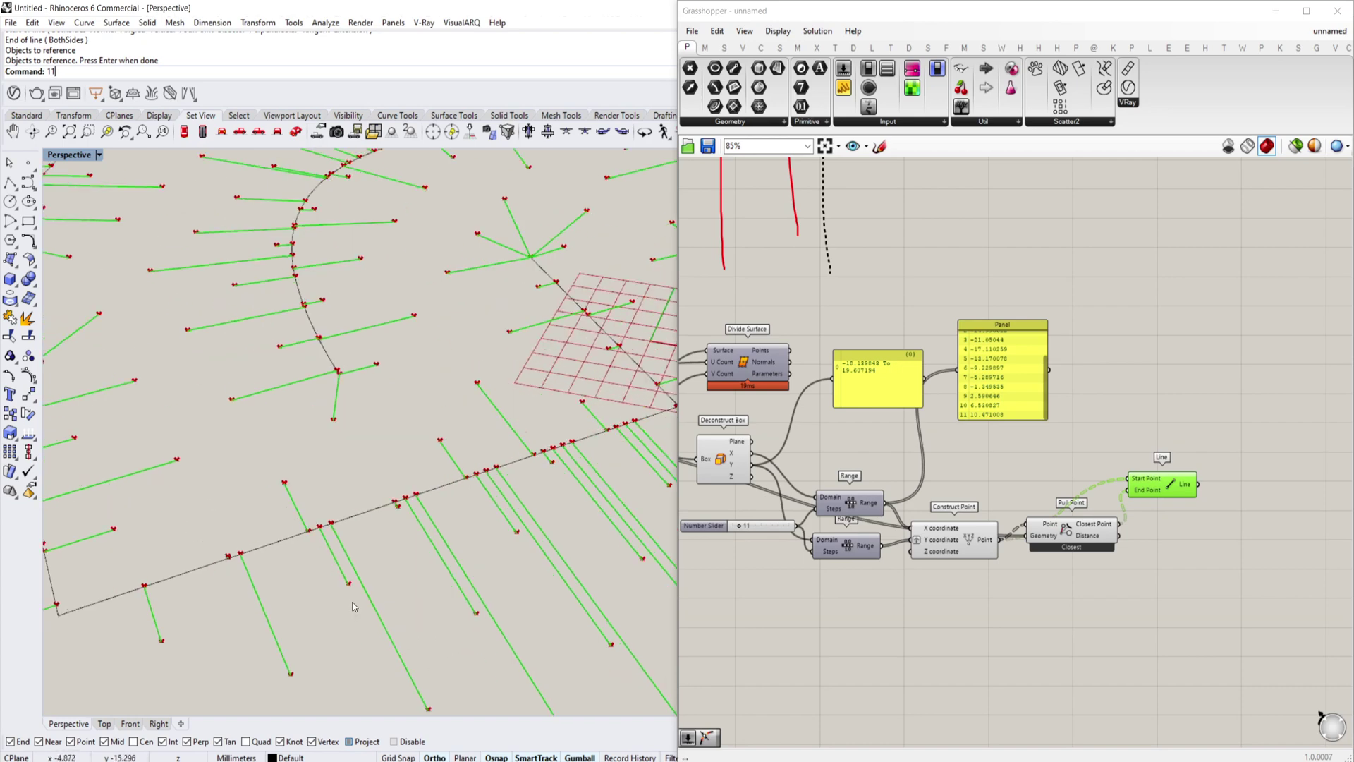
scroll(1182, 484, "up", 2)
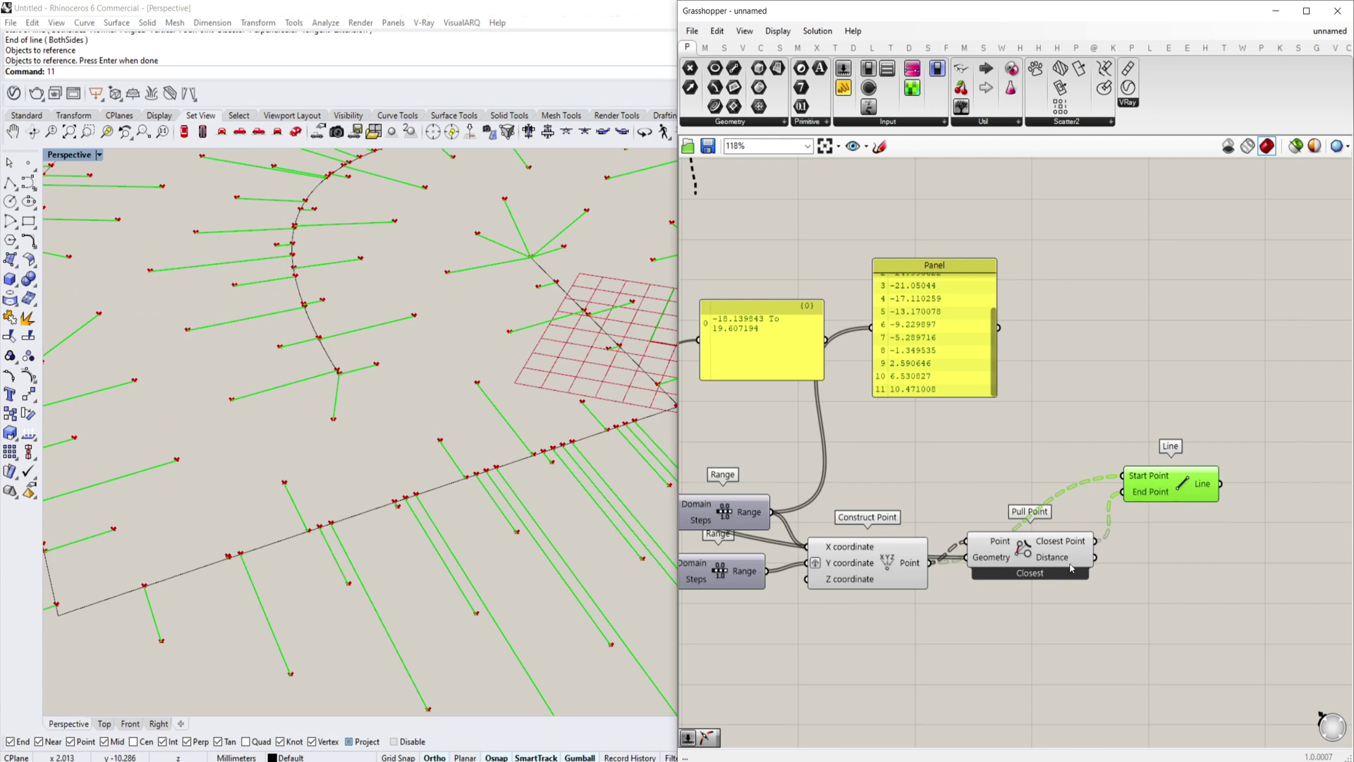
Add a curve Length component beside the Line component
scroll(1070, 560, "up", 2)
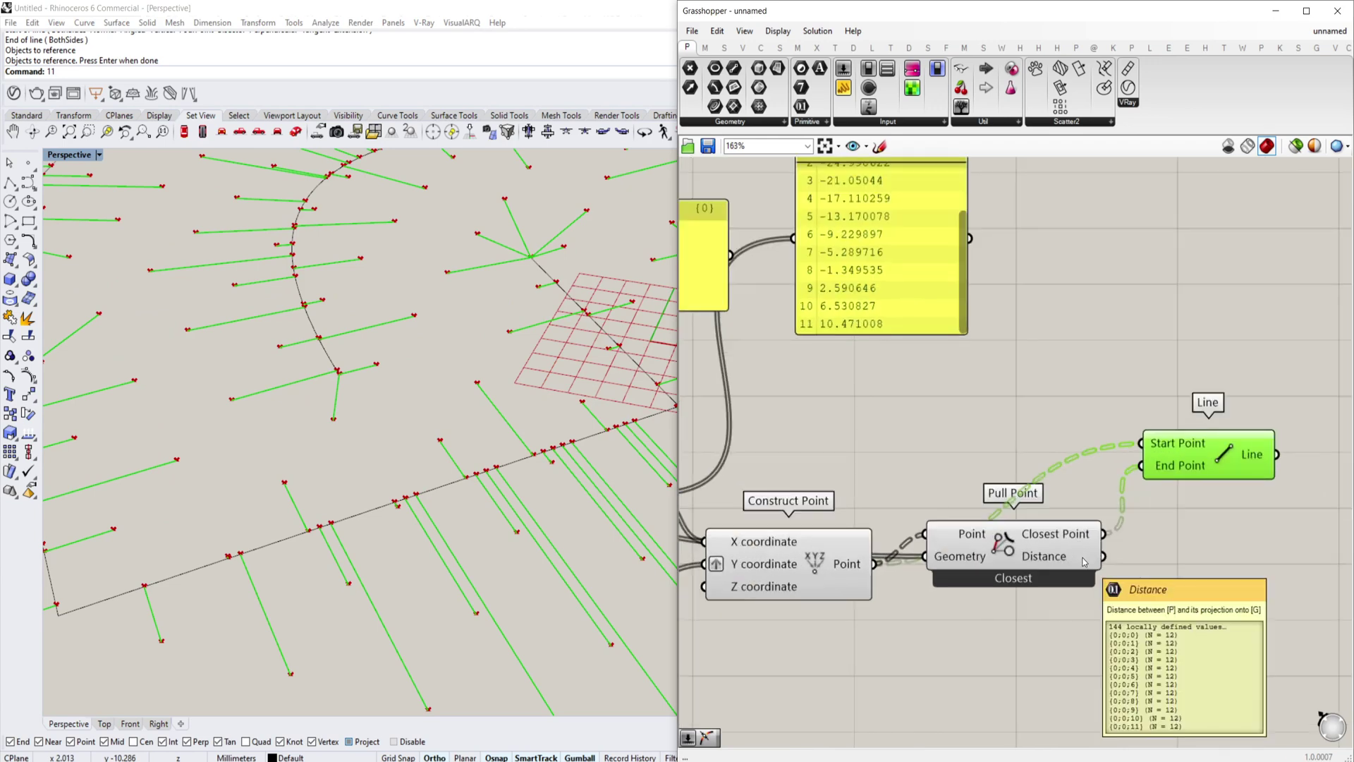
right_click_drag(1084, 560, 800, 528)
double_click(1002, 535)
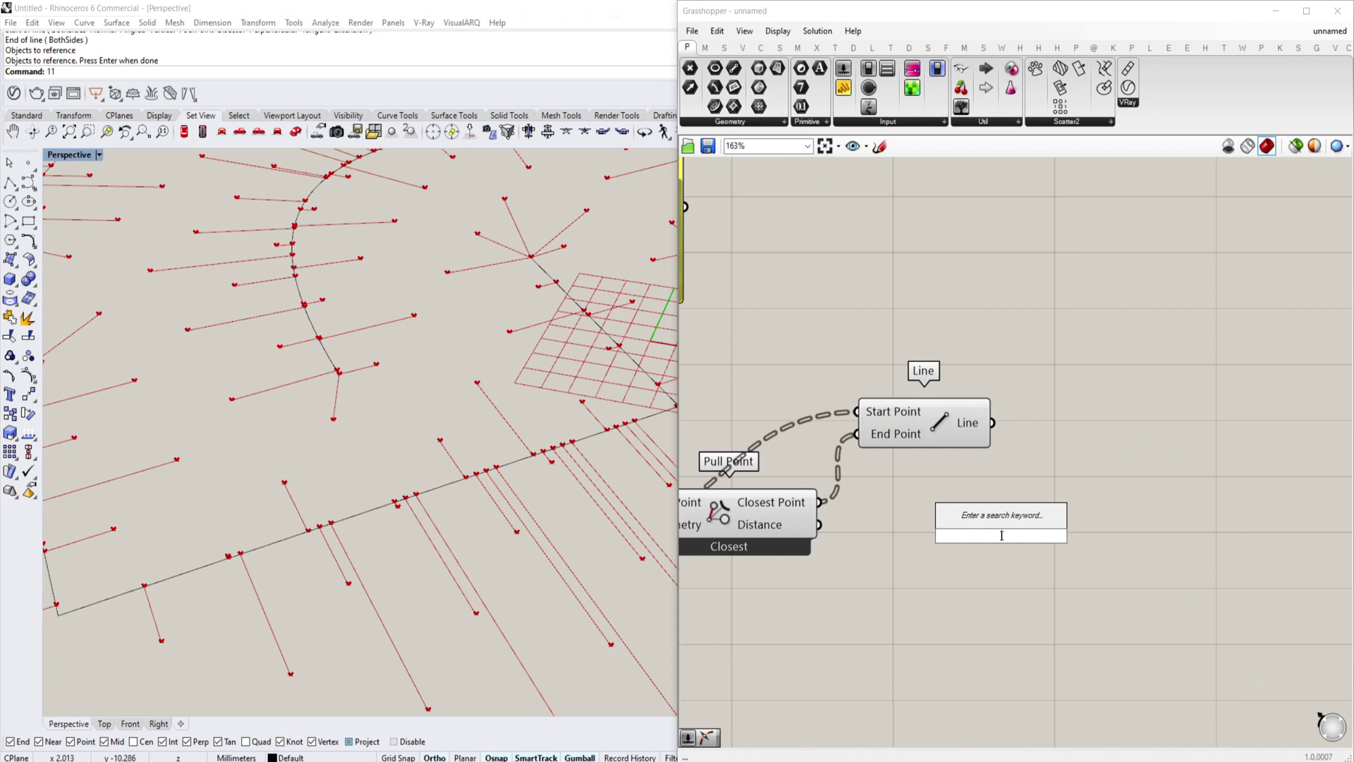
type("len")
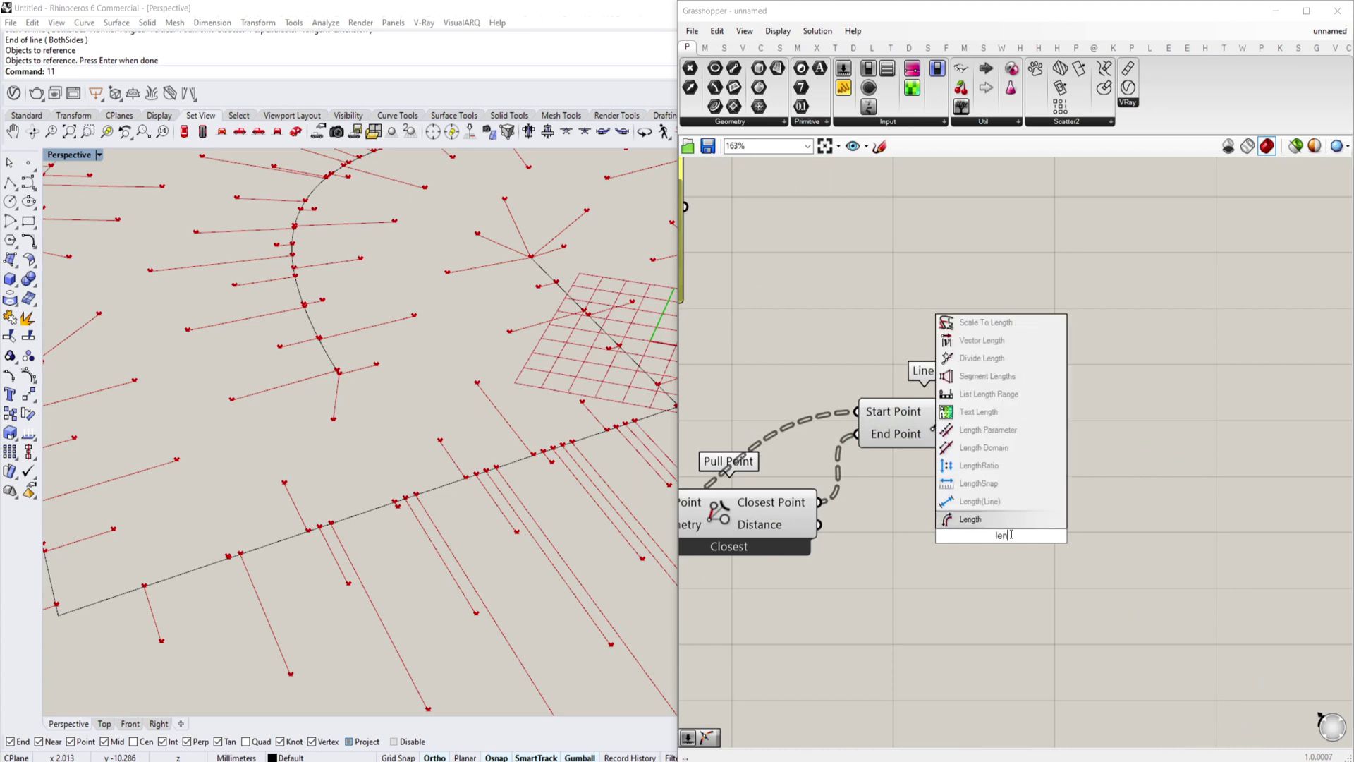
key("Return")
left_click_drag(1010, 535, 1097, 470)
Add a panel fed by Pull Point's Distance output, enlarge it and place it beyond the Length component
double_click(1013, 549)
type("//")
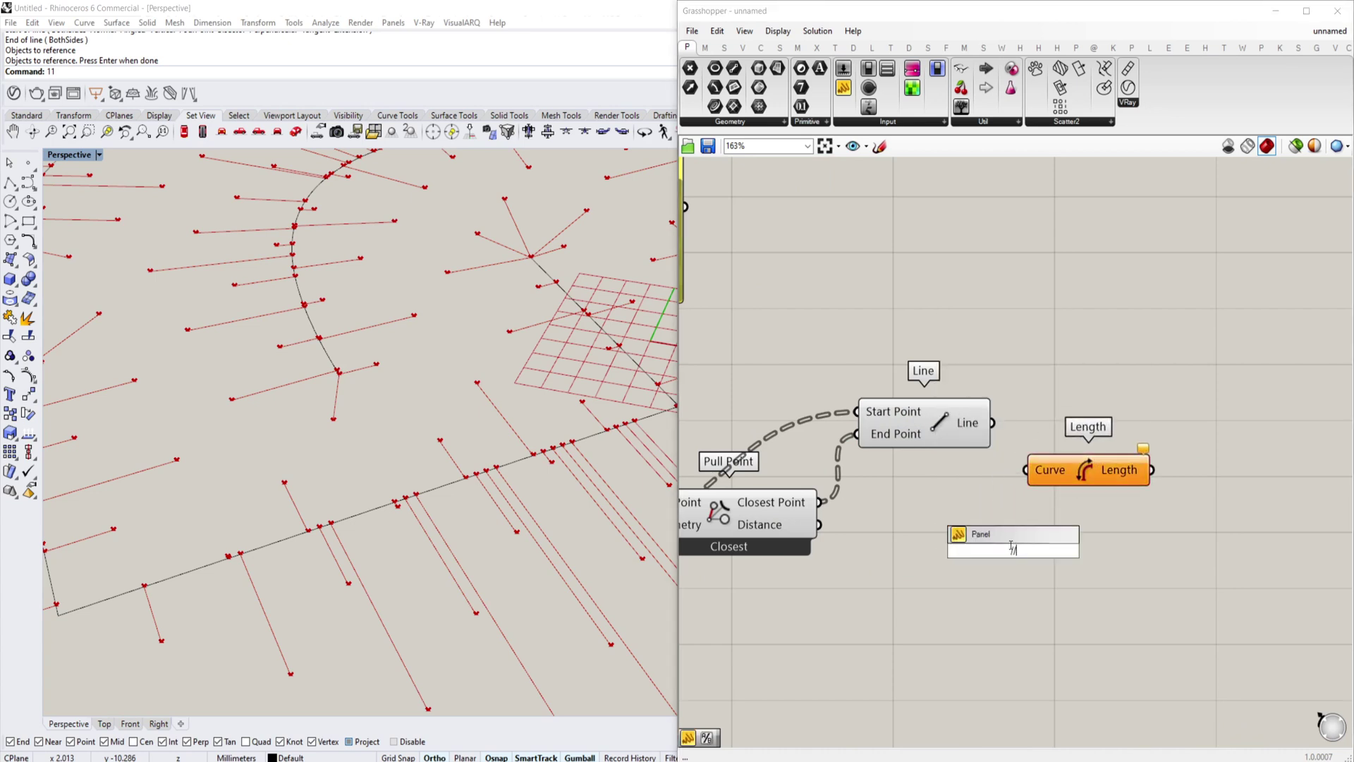
key("Return")
right_click_drag(1017, 568, 1000, 564)
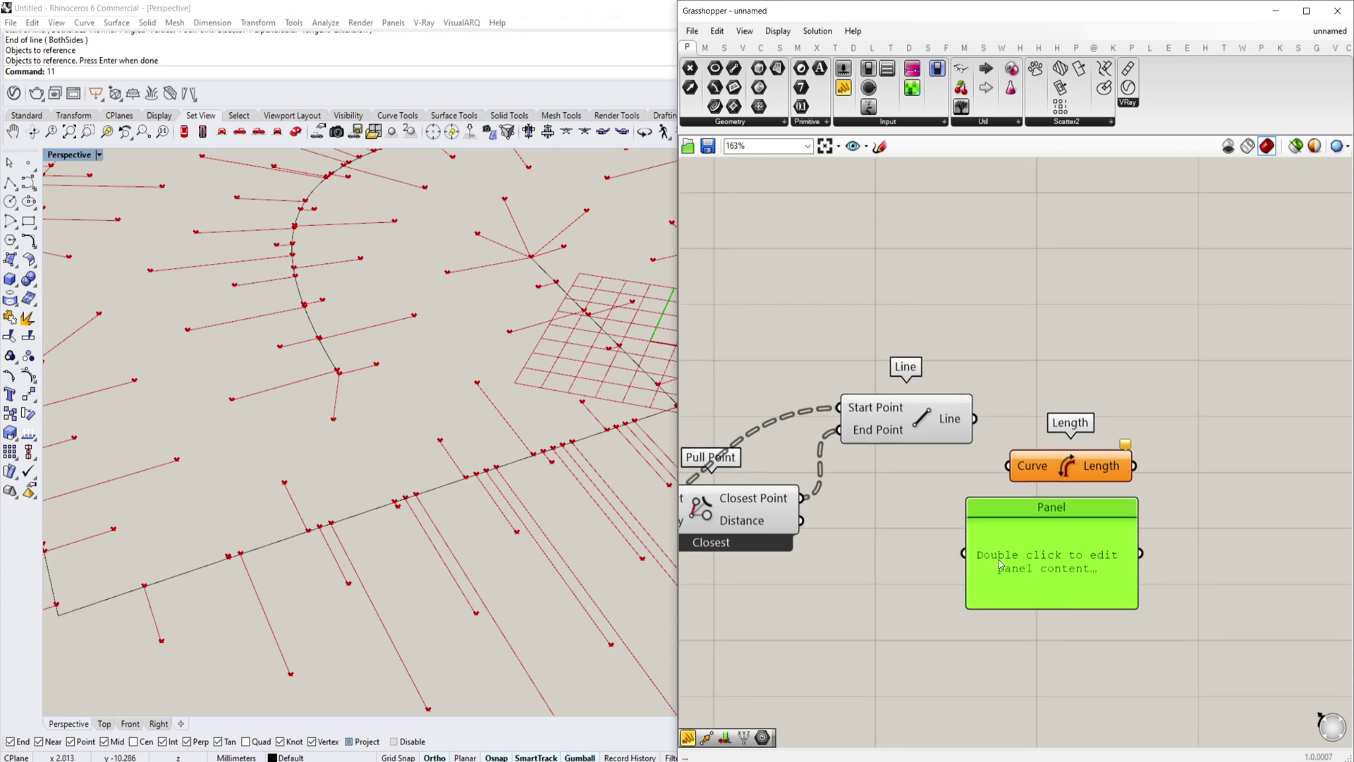
left_click_drag(963, 553, 802, 522)
left_click(1083, 612)
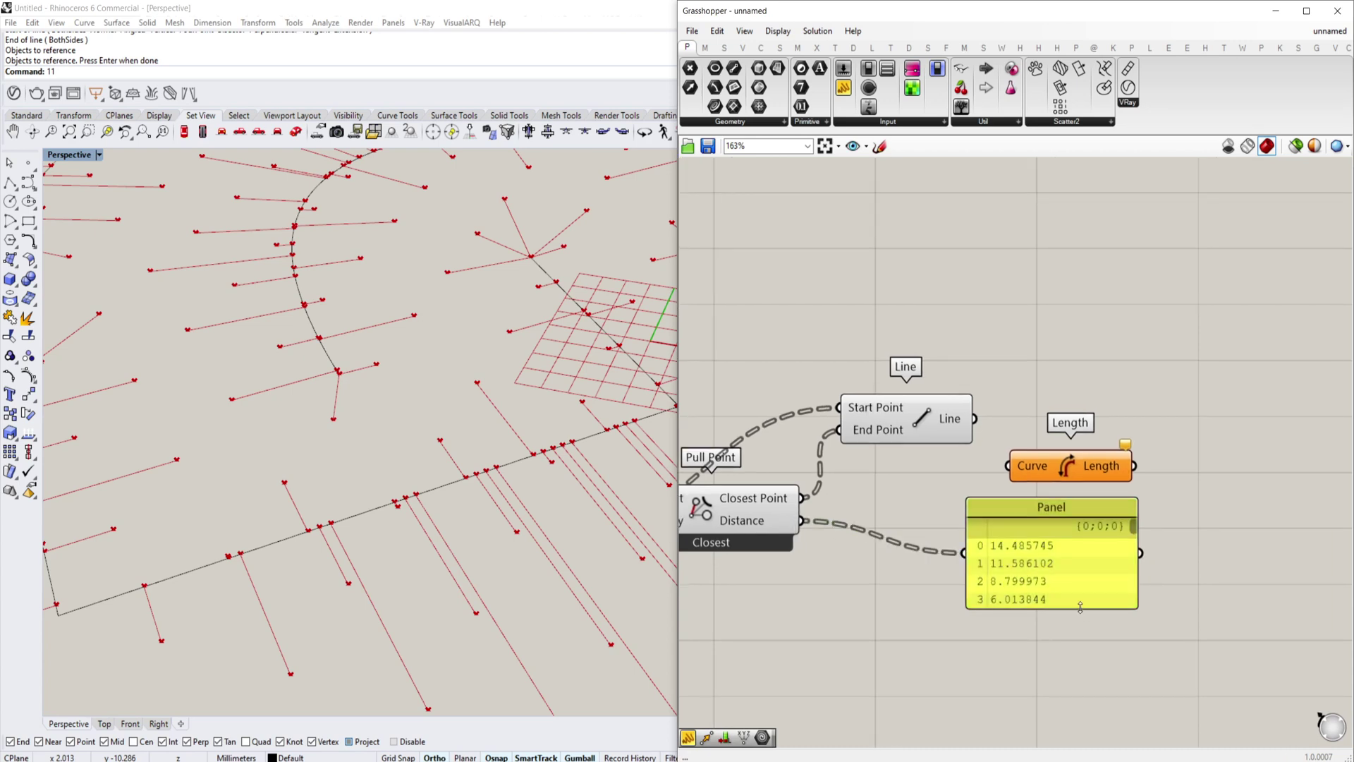
left_click_drag(1082, 607, 1082, 760)
left_click_drag(1055, 648, 1315, 615)
right_click_drag(1127, 565, 1002, 580)
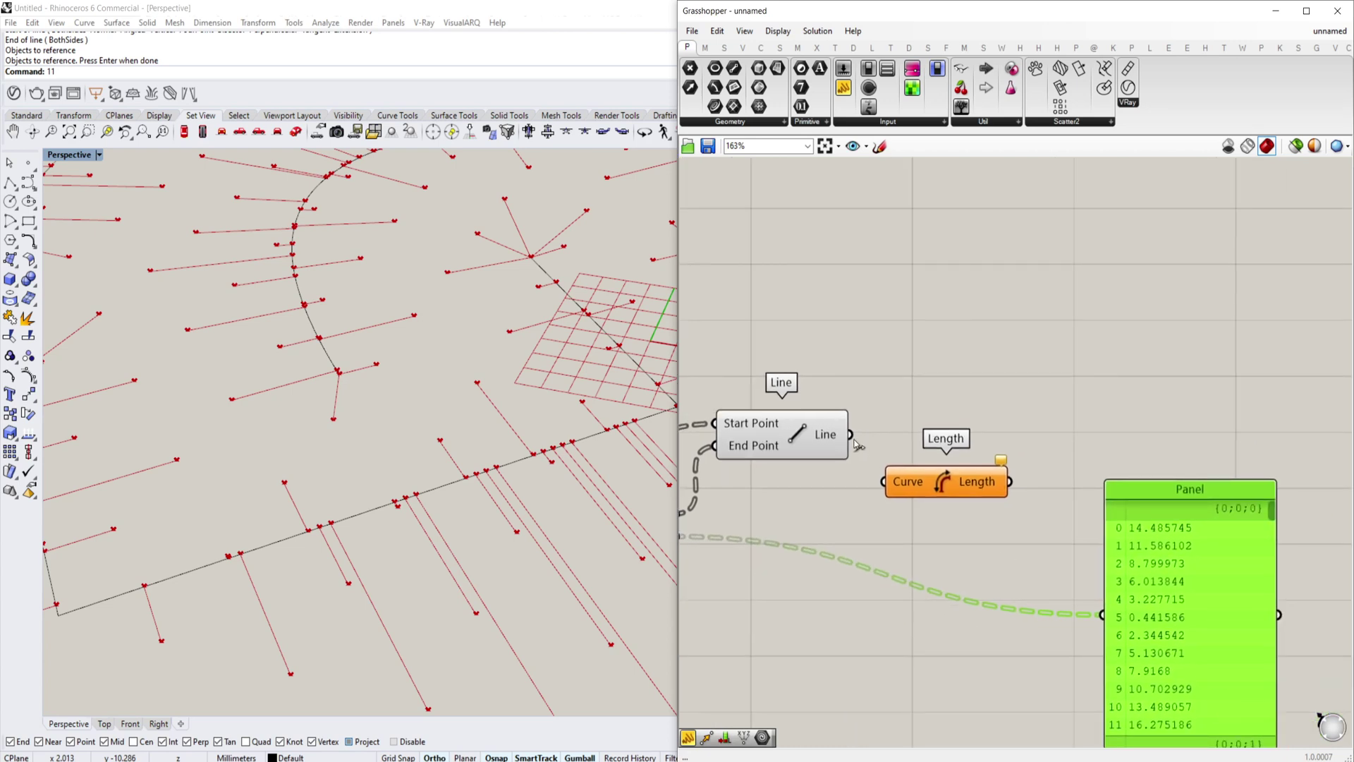
Connect the Line output to the Length component's Curve input
left_click_drag(850, 435, 883, 482)
left_click_drag(1010, 482, 795, 557)
scroll(1102, 621, "down", 2)
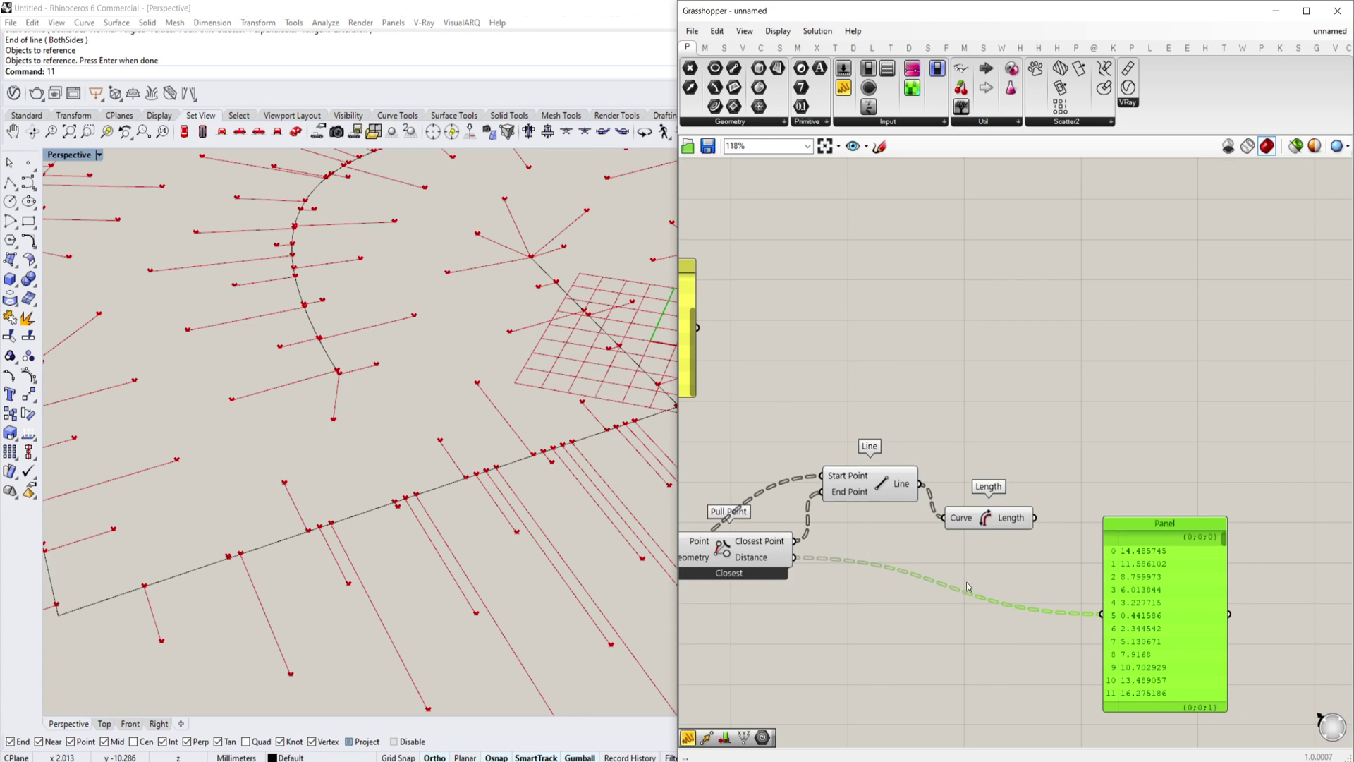
Delete the Line and Length components together with the distance panel
right_click_drag(1078, 552, 1103, 543)
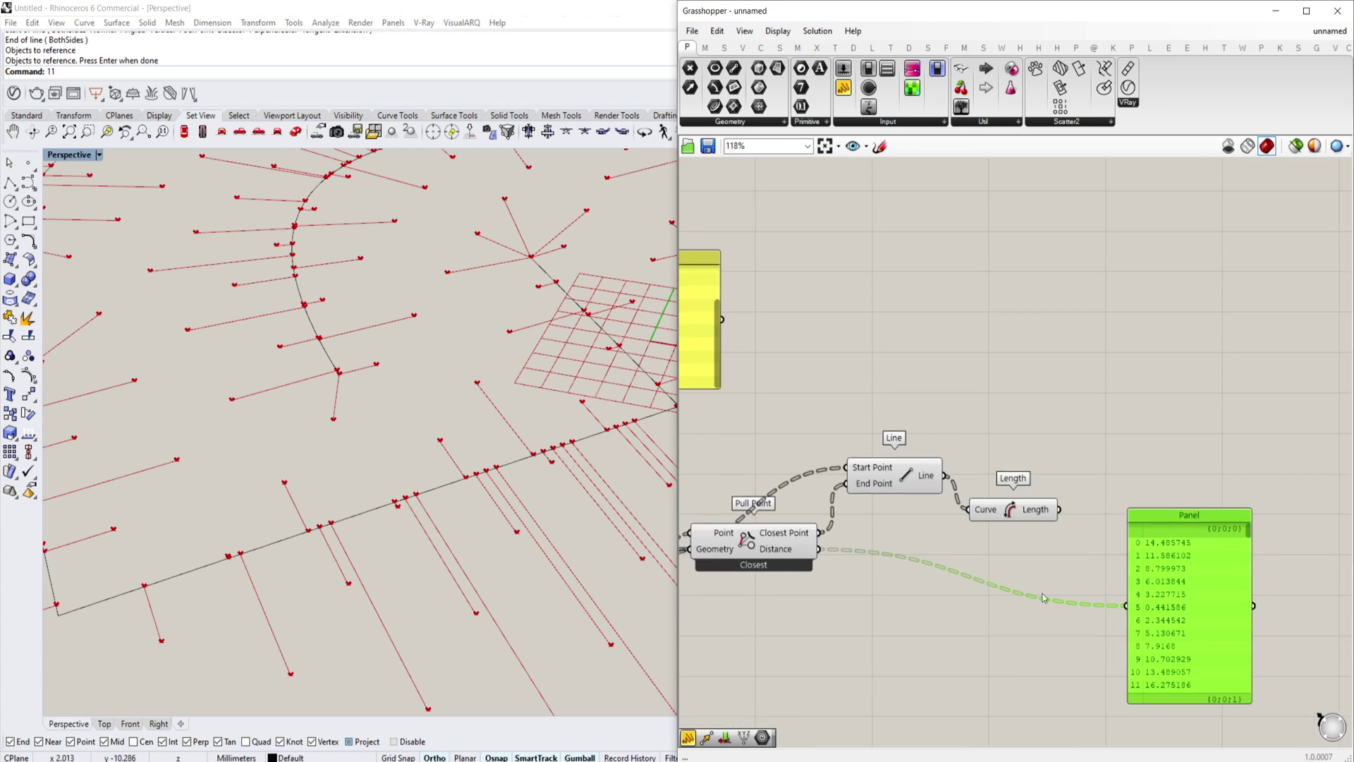
left_click_drag(1185, 444, 912, 563)
key("Delete")
Add a Smaller Than component and place it to the right of Pull Point with some spacing
right_click_drag(913, 563, 1043, 530)
double_click(1046, 514)
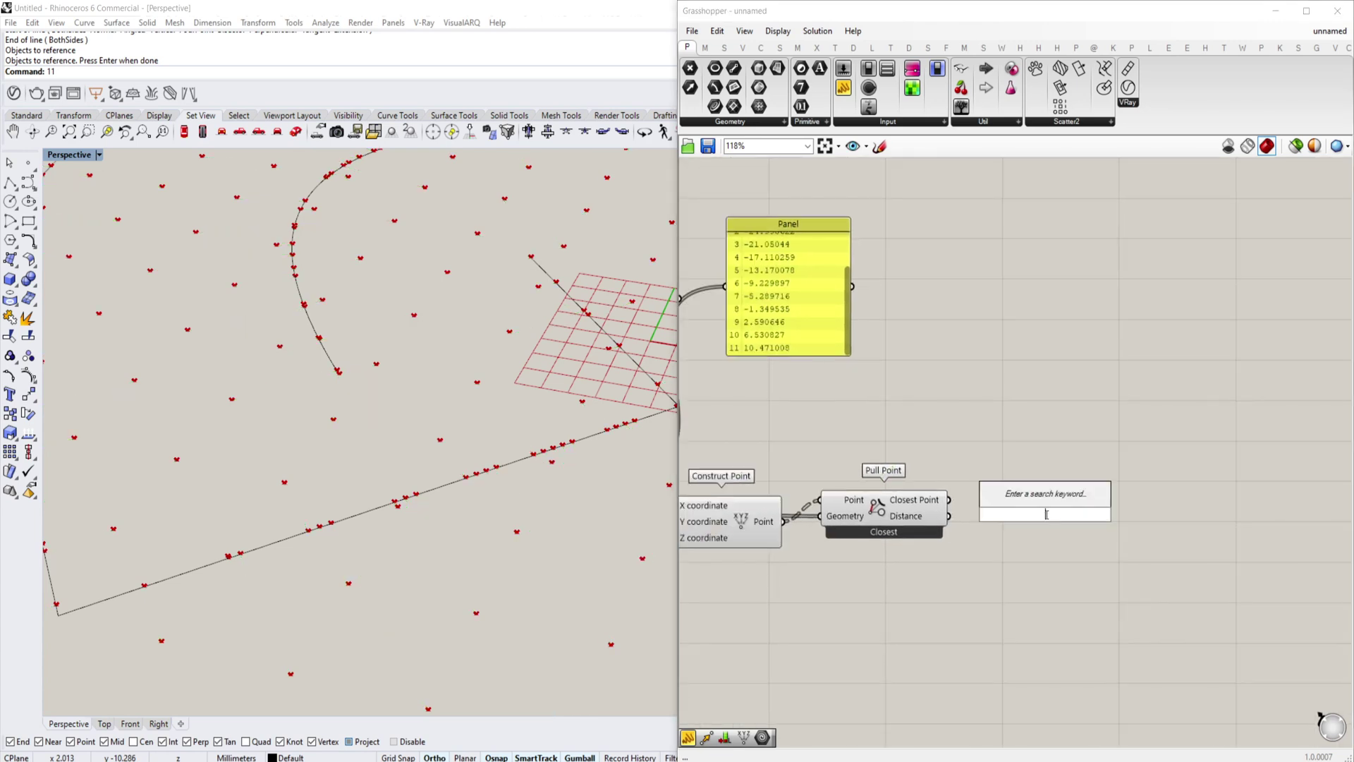
type("smaller")
key("Return")
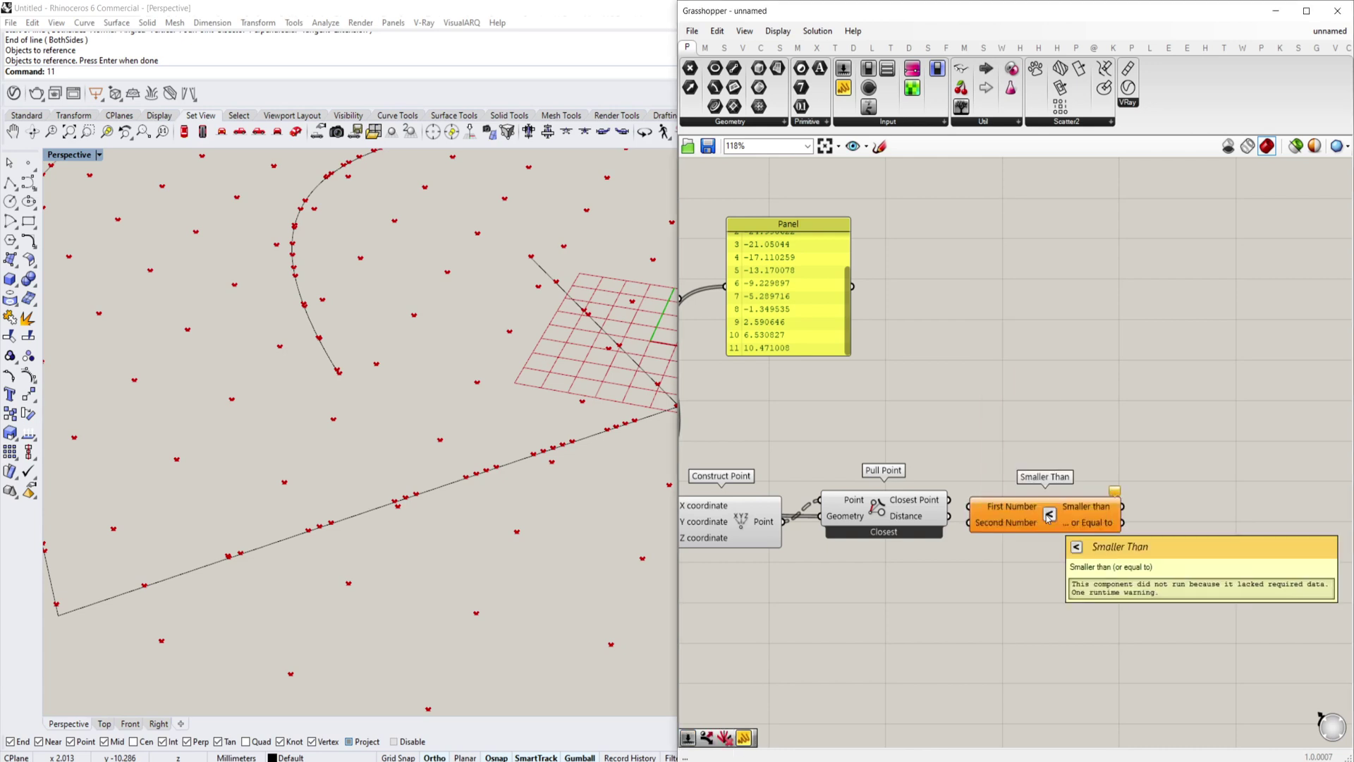
left_click_drag(1094, 518, 1100, 520)
scroll(994, 515, "up", 2)
left_click_drag(934, 515, 1088, 536)
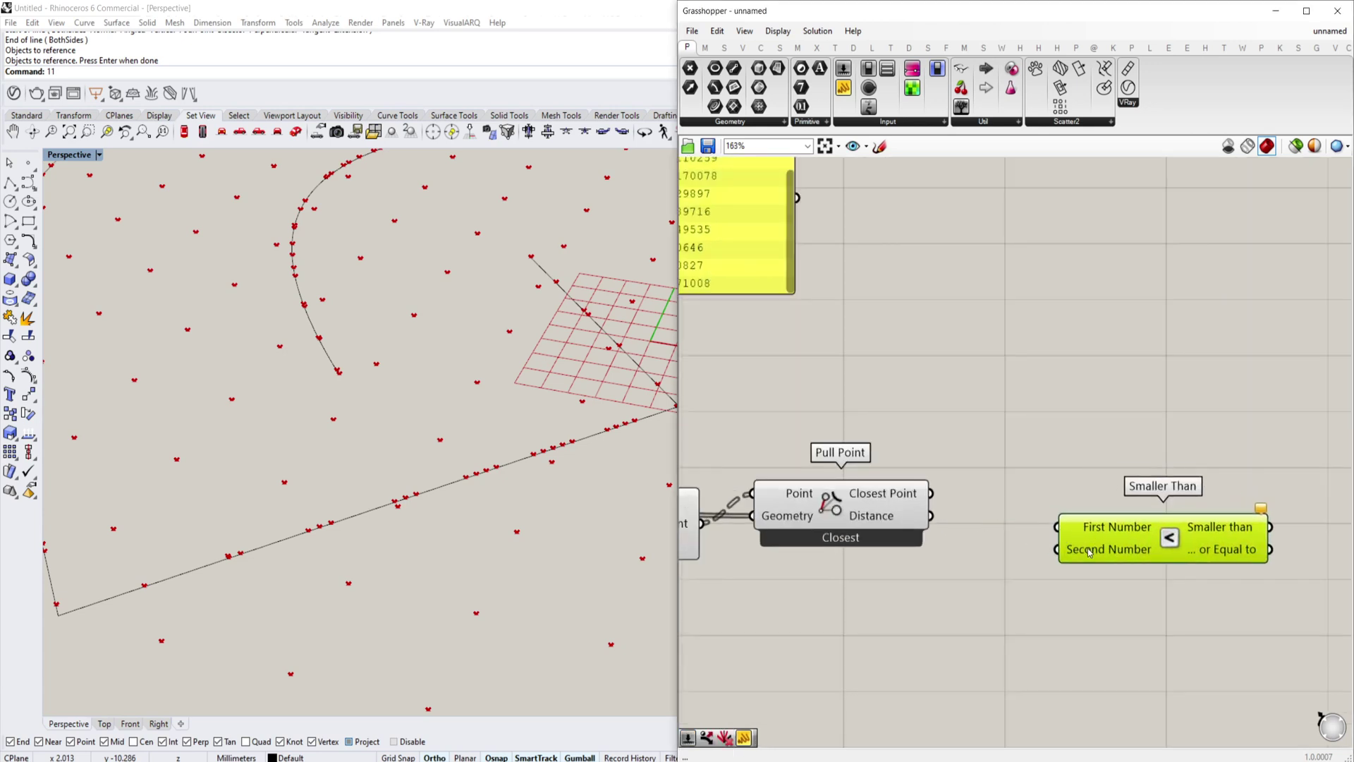
Connect Pull Point's Distance output to the First Number input of Smaller Than
right_click_drag(1088, 552, 1077, 543)
left_click_drag(922, 507, 1050, 518)
scroll(1195, 541, "up", 3)
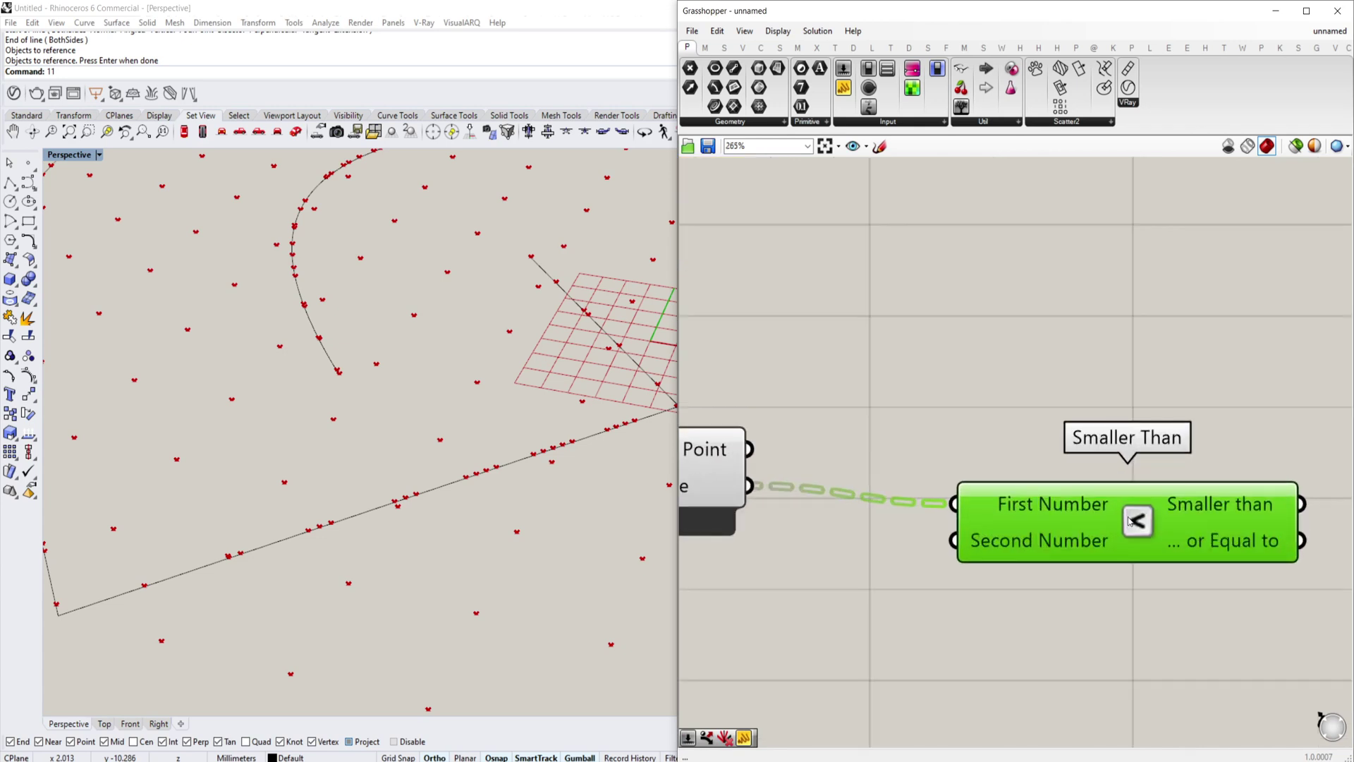
scroll(1041, 509, "down", 2)
mouse_move(1203, 540)
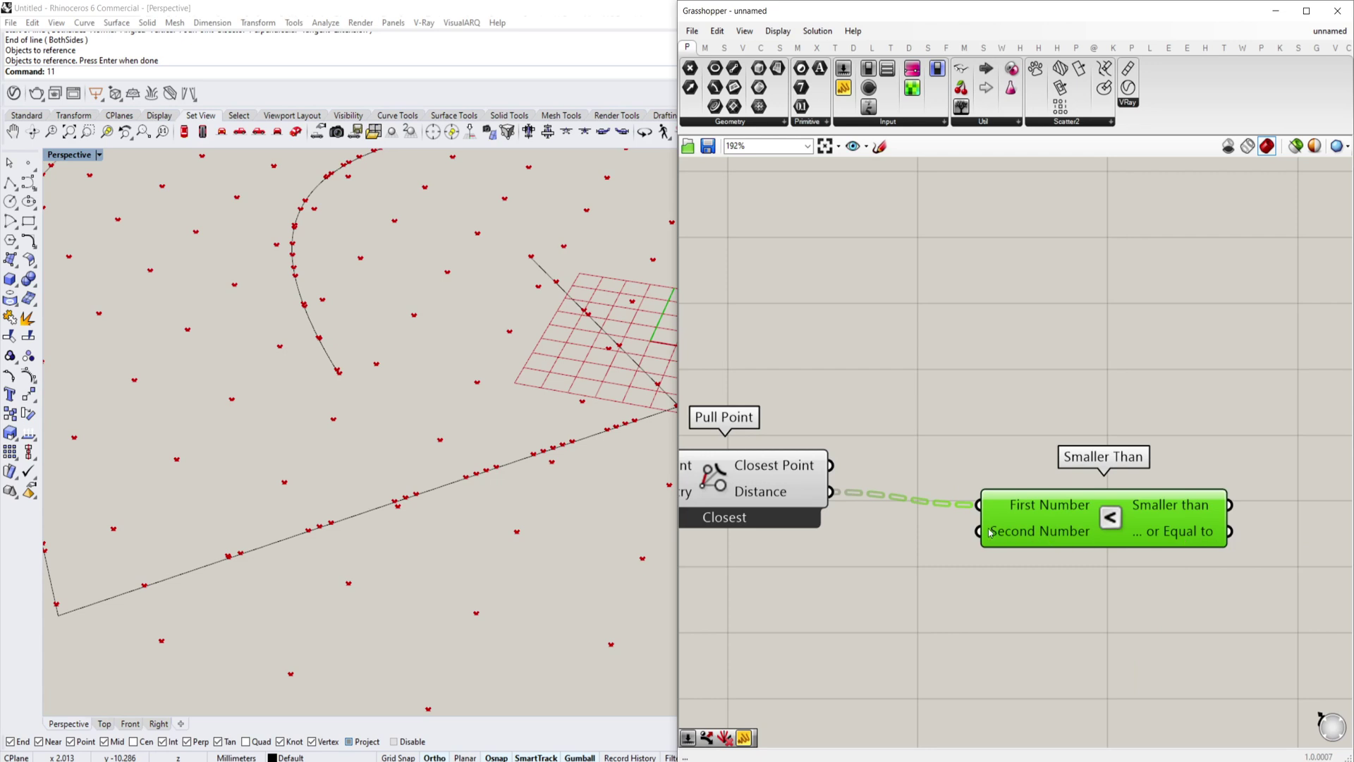
Add a number slider set to 3.00 and connect it to the Second Number input of Smaller Than
right_click_drag(805, 626, 922, 590)
double_click(894, 594)
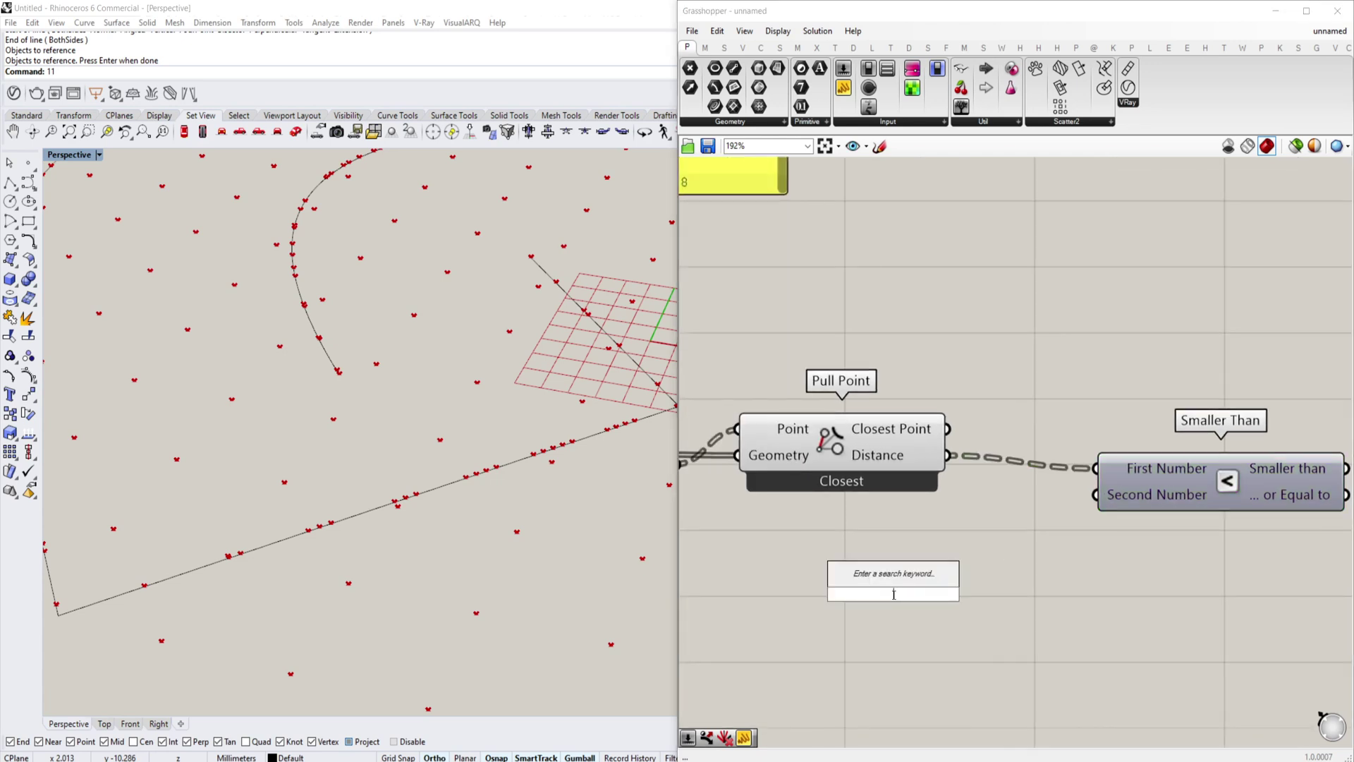
type("3.00")
key("Return")
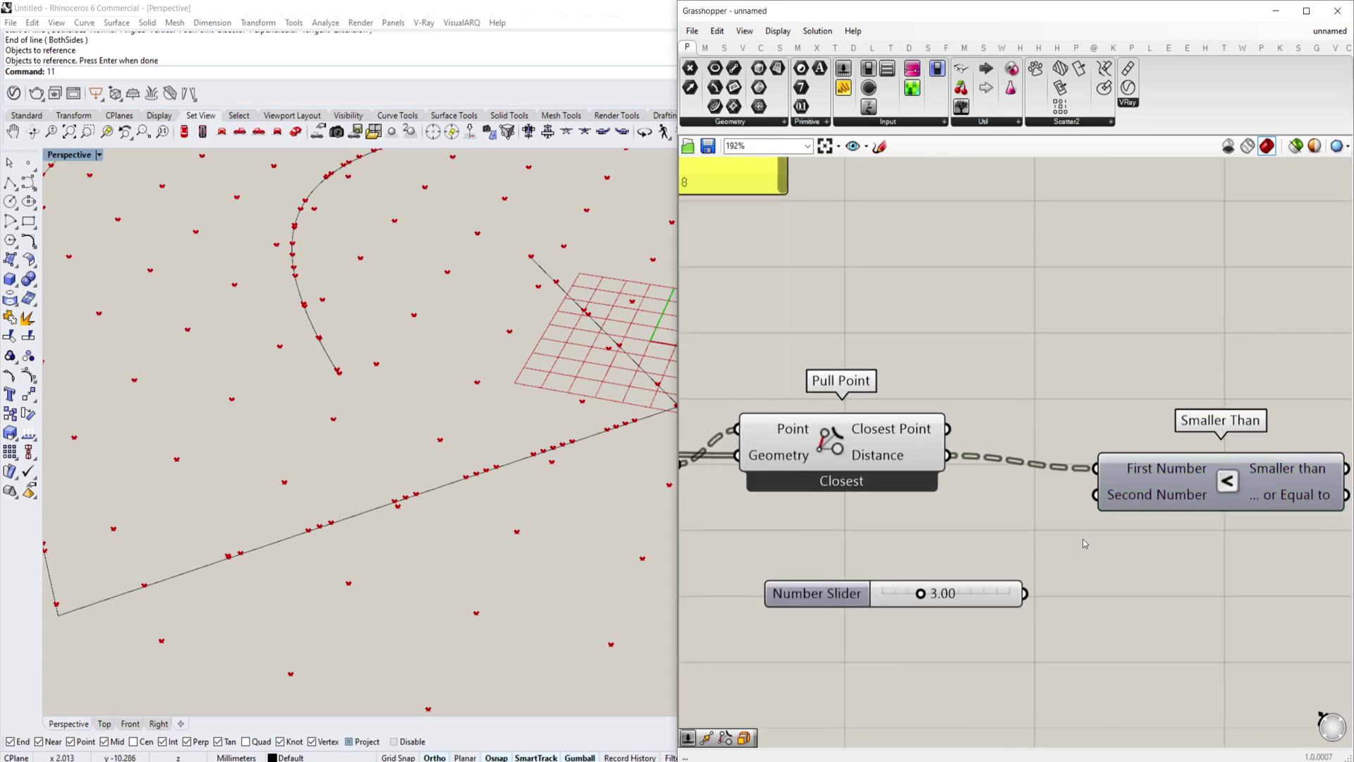
left_click_drag(1079, 505, 1098, 593)
left_click_drag(1095, 494, 1099, 593)
scroll(1030, 585, "down", 3)
right_click_drag(1016, 585, 1028, 584)
scroll(1028, 586, "up", 3)
Add a panel fed by the Smaller than output and make it taller to list the comparison results
double_click(1046, 570)
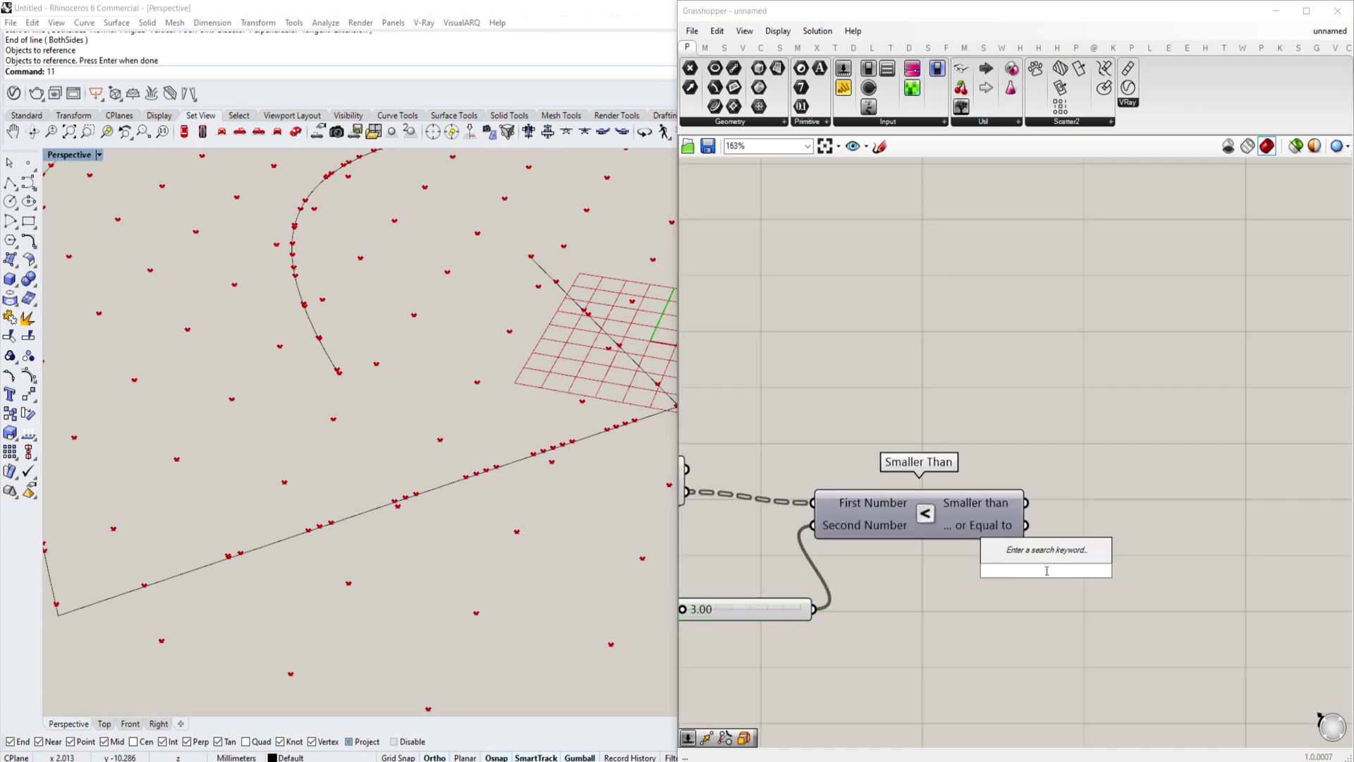
left_click(1051, 578)
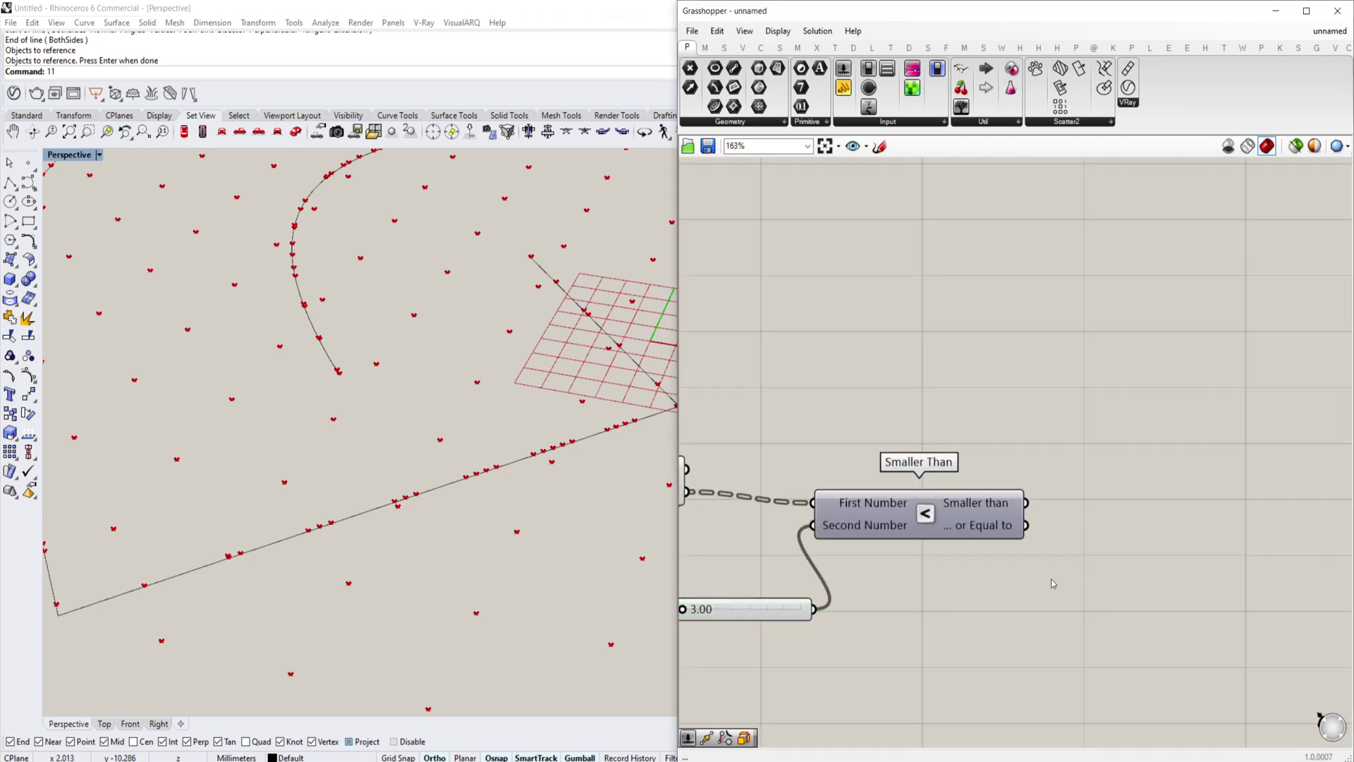
double_click(1078, 612)
type("//")
key("Return")
left_click_drag(1077, 606, 1143, 537)
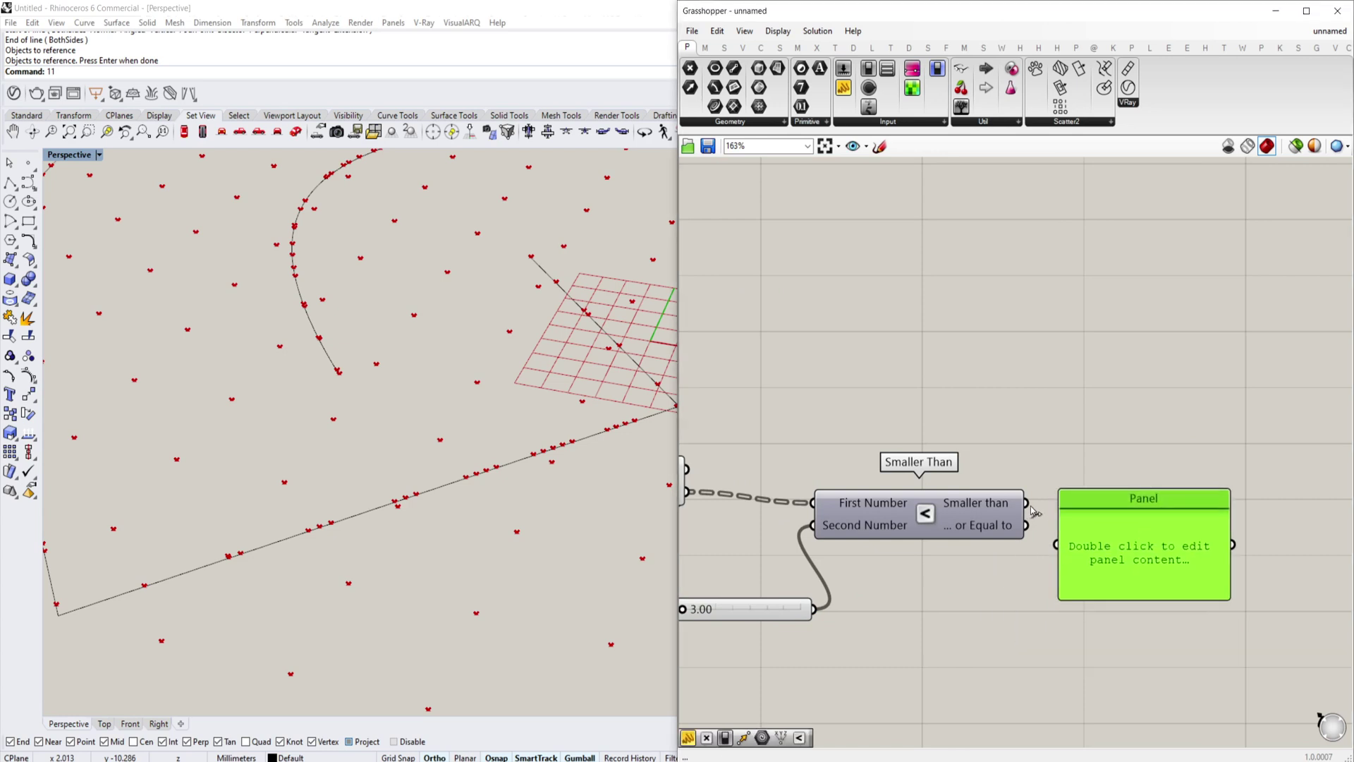
left_click_drag(1031, 509, 1091, 557)
left_click_drag(1136, 605, 1135, 684)
left_click_drag(1216, 562, 1275, 569)
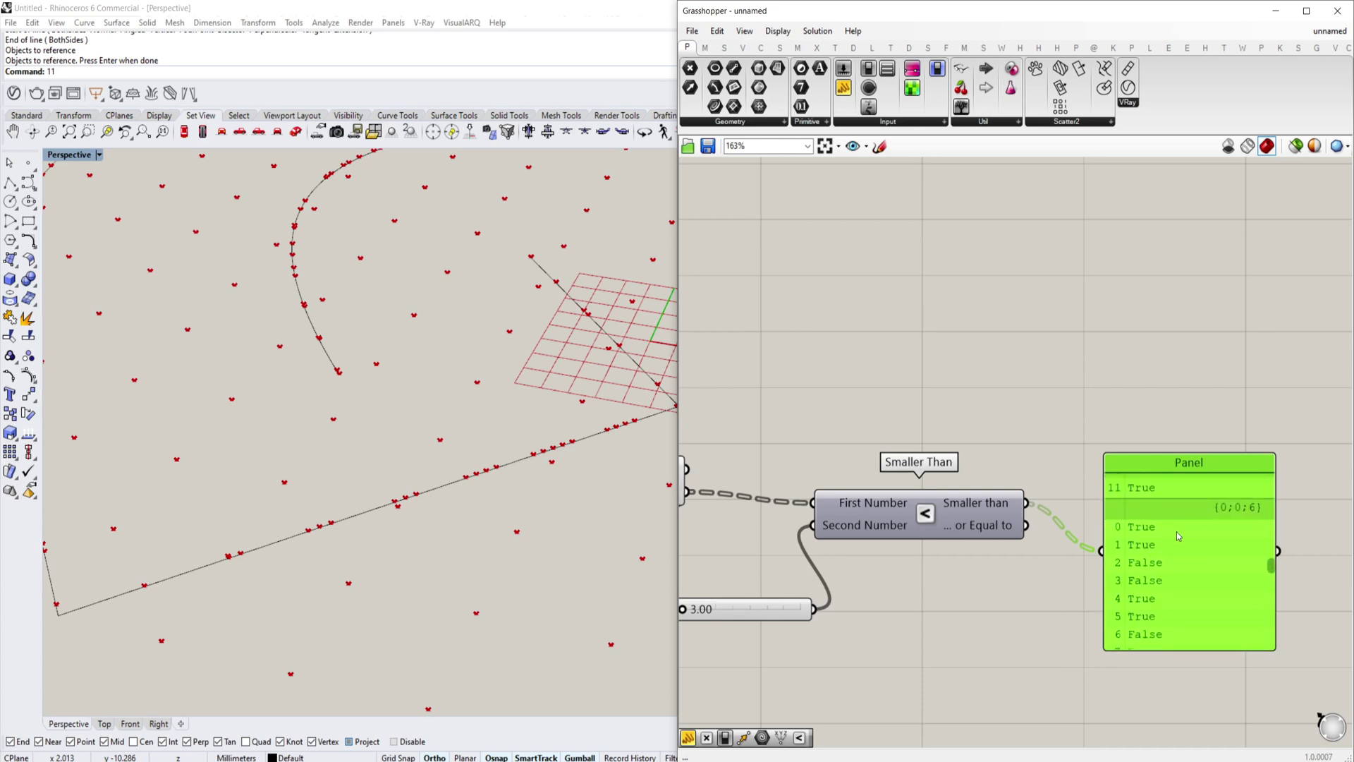
Add a Cull Pattern component above Smaller Than and connect the Construct Point output to its List input
double_click(969, 388)
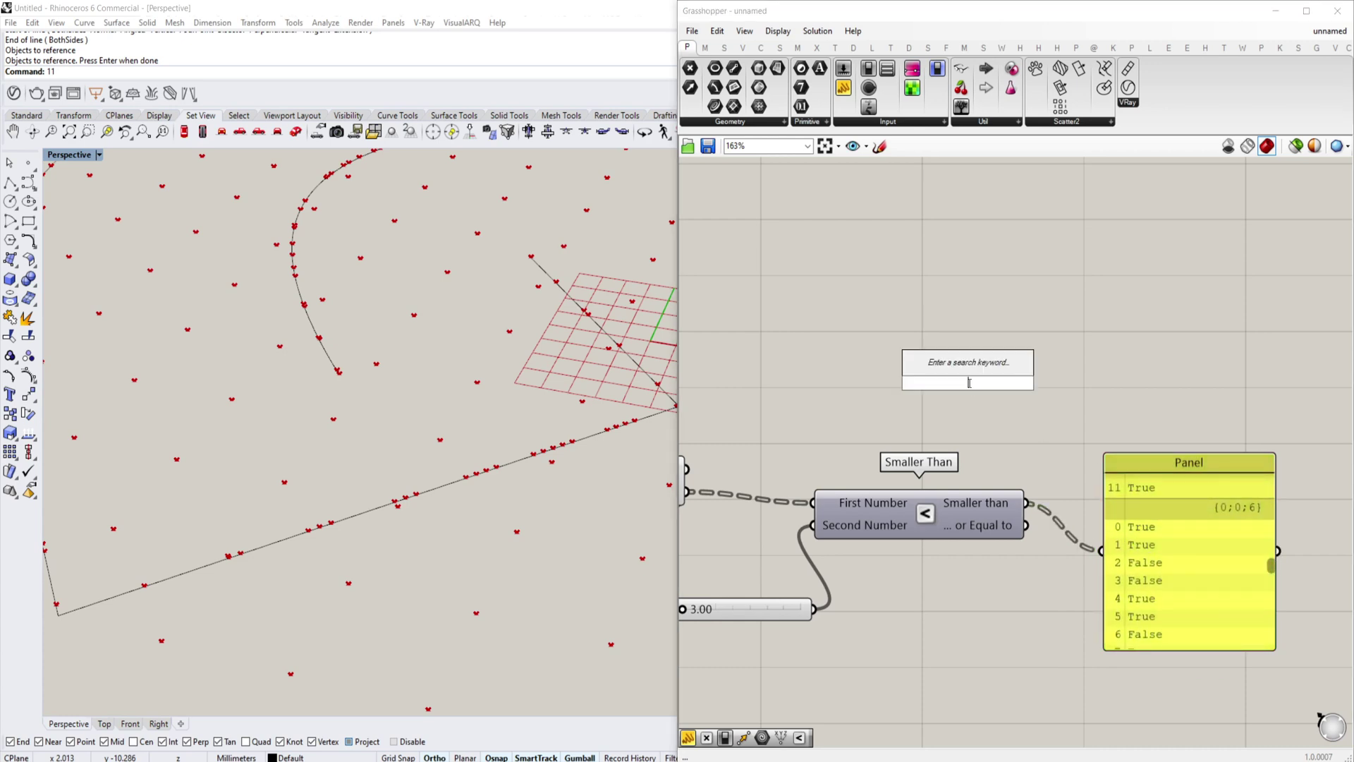
type("cull patt")
key("Return")
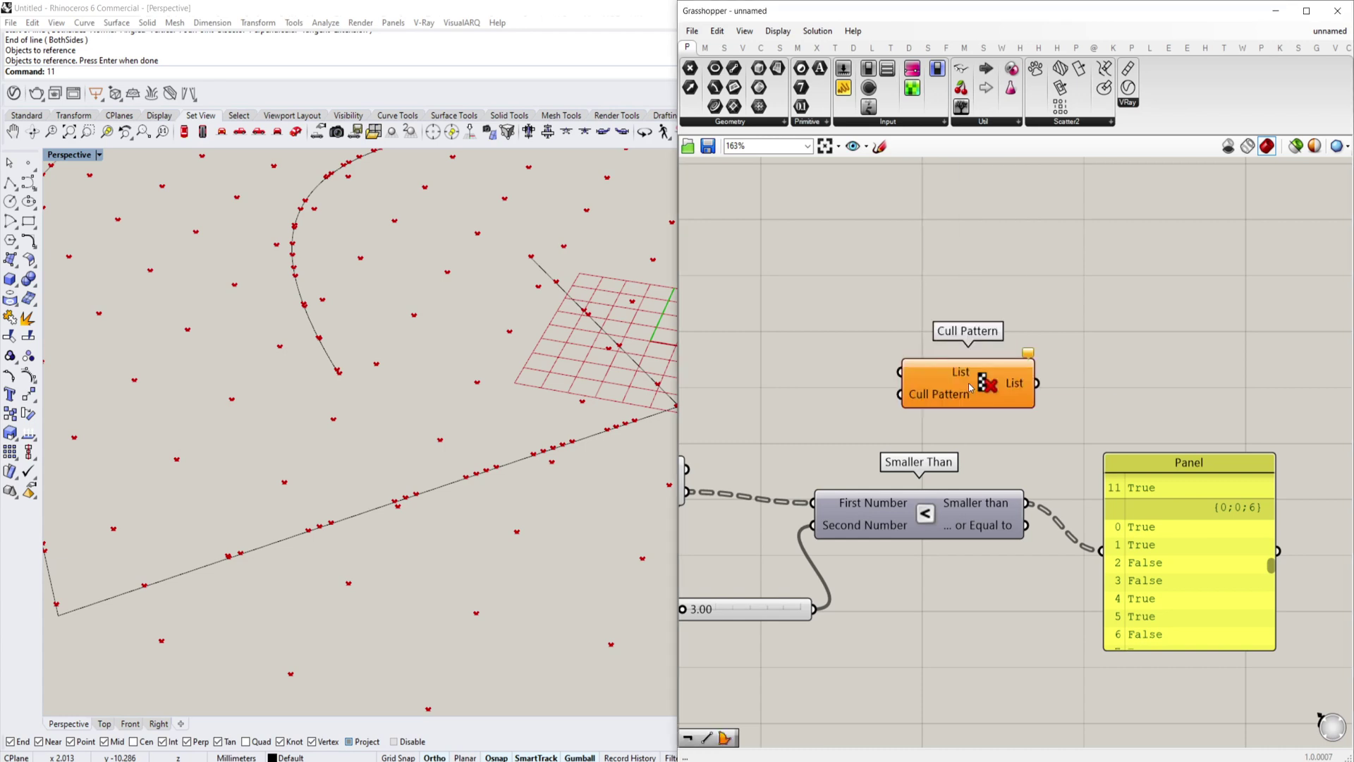
scroll(941, 371, "down", 2)
right_click_drag(894, 394, 1006, 438)
right_click_drag(706, 492, 799, 497)
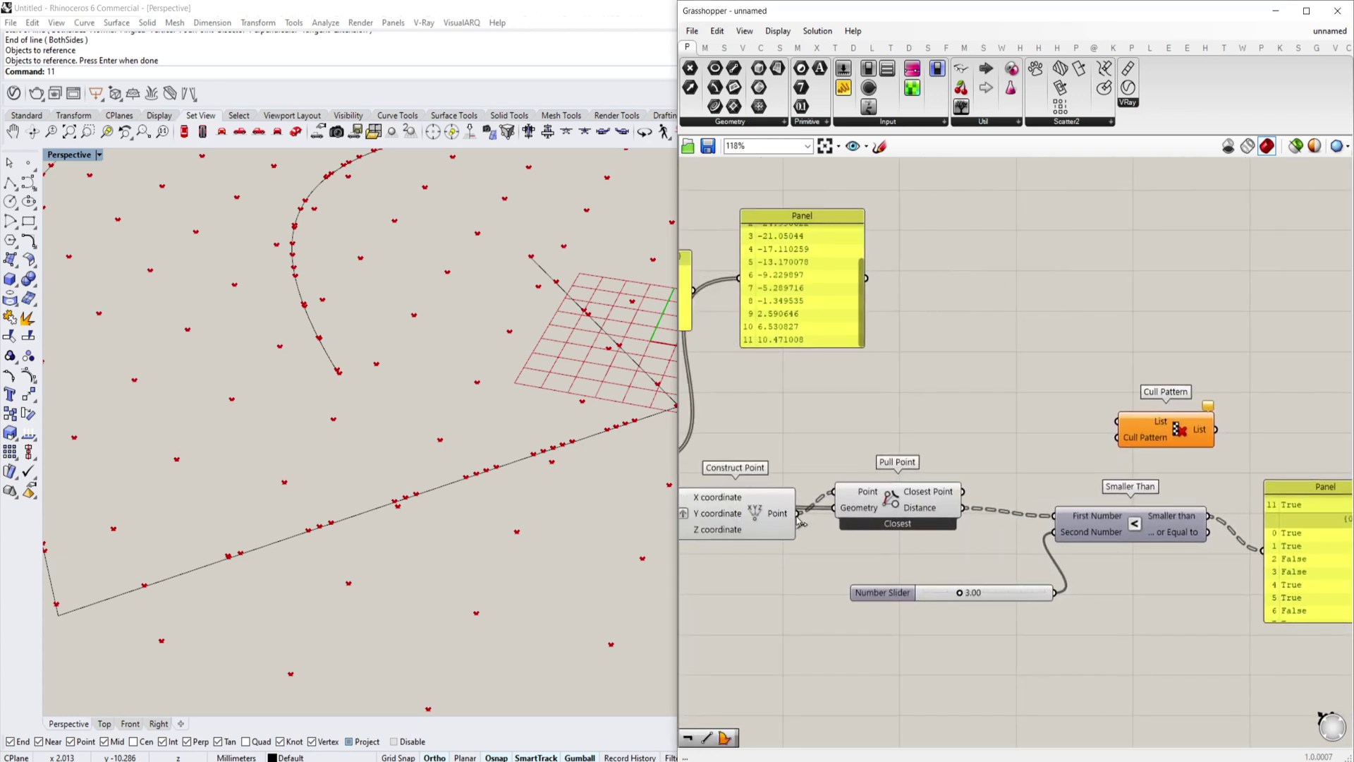
left_click_drag(799, 511, 1117, 422)
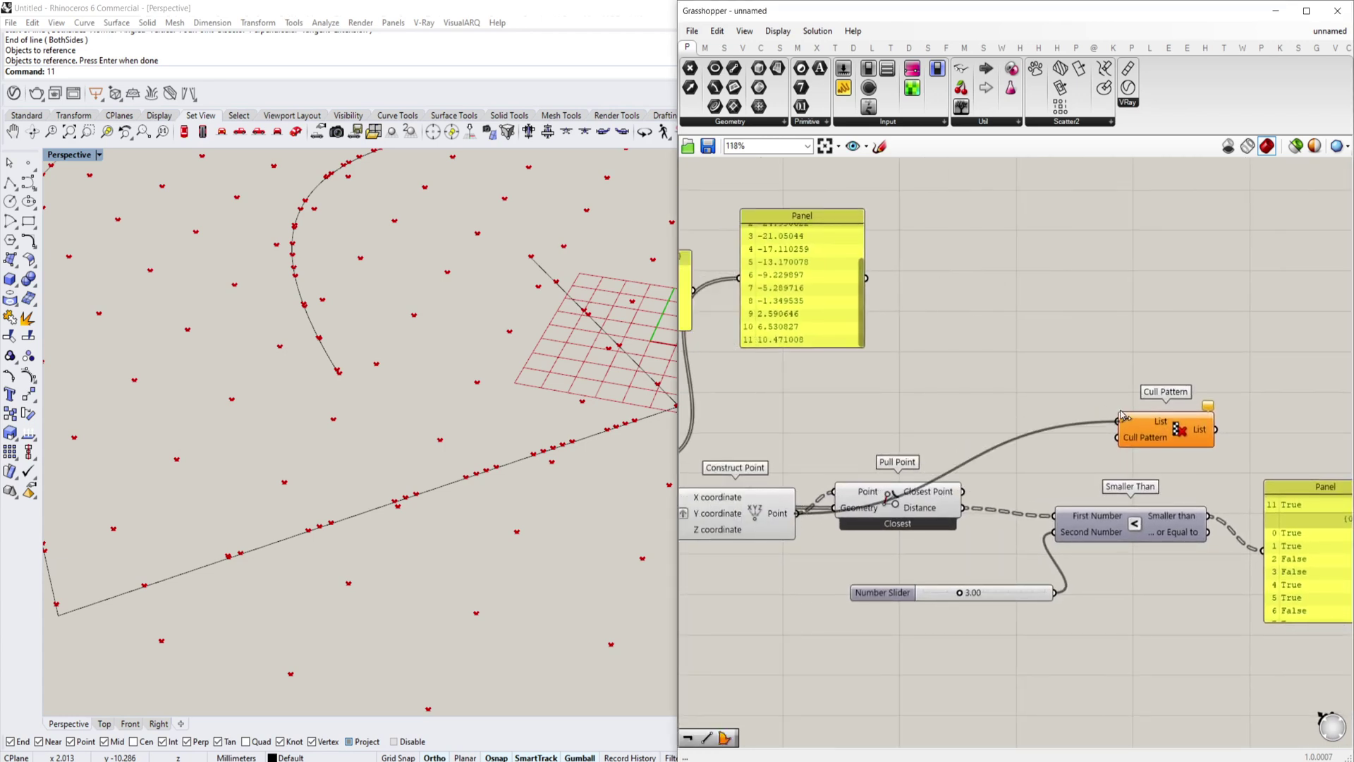
Move Pull Point lower to clear the wires and connect the Smaller than output to the Cull Pattern input
left_click_drag(900, 514, 914, 552)
right_click_drag(912, 549, 867, 564)
left_click_drag(1128, 443, 1172, 436)
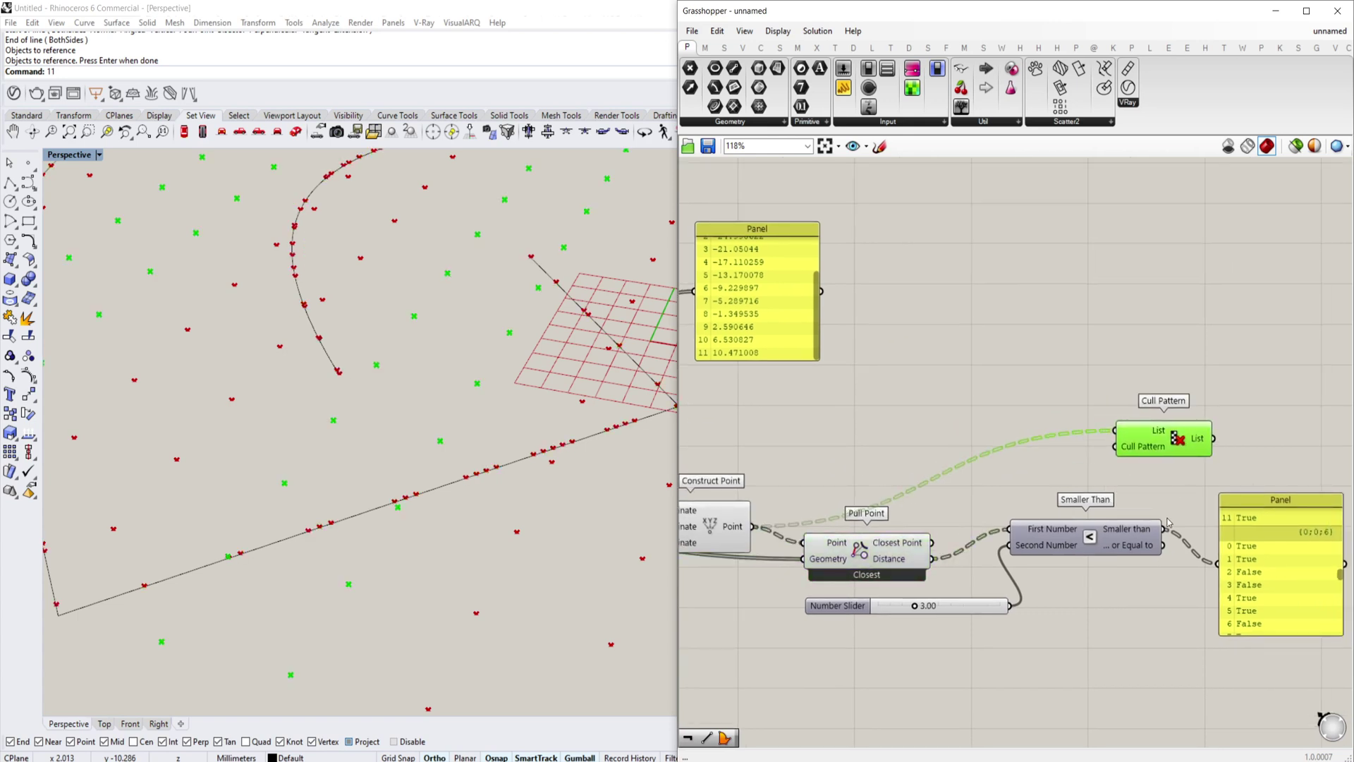
left_click_drag(1163, 530, 1115, 448)
right_click_drag(1111, 449, 952, 488)
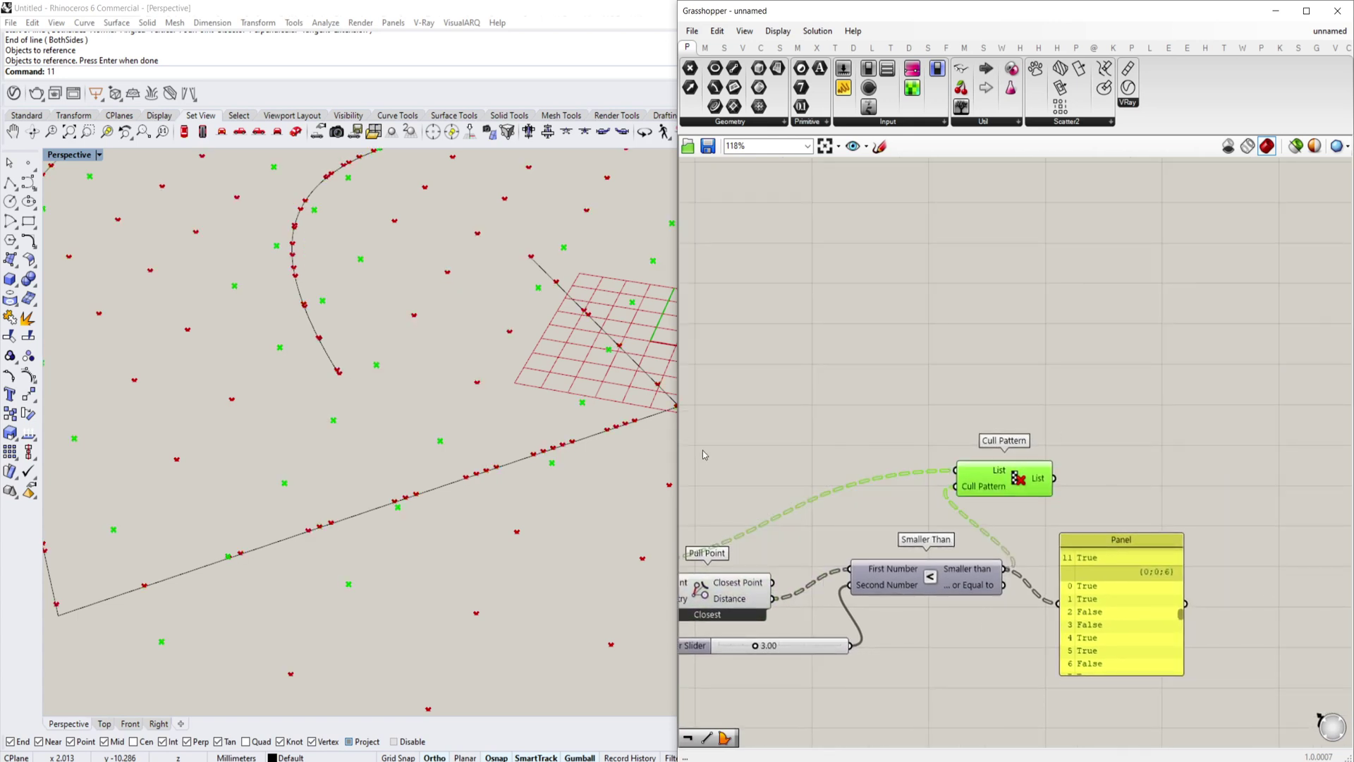
Turn off the previews of the Pull Point and Construct Point components
scroll(480, 513, "down", 5)
right_click_drag(359, 480, 385, 492)
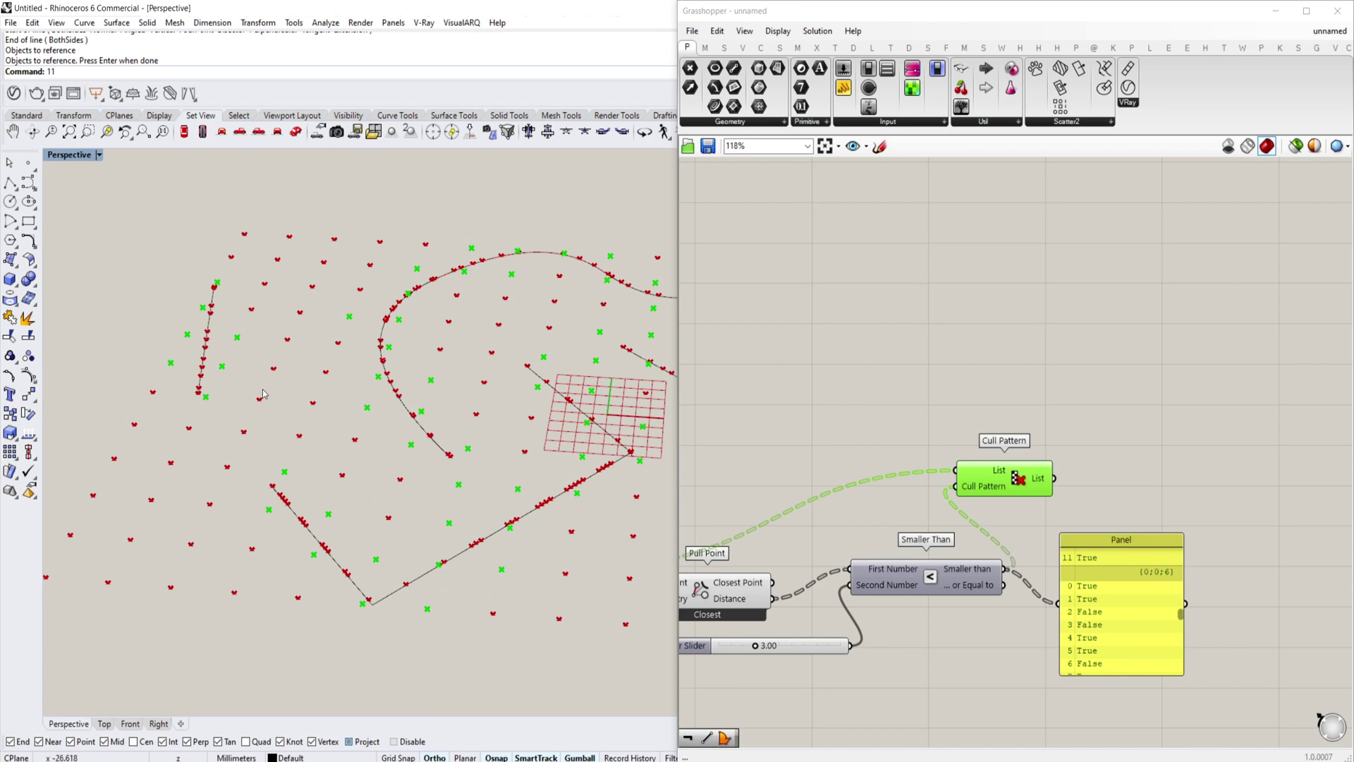
right_click_drag(263, 393, 416, 403)
right_click_drag(763, 596, 987, 566)
left_click(922, 558)
key("ctrl+q")
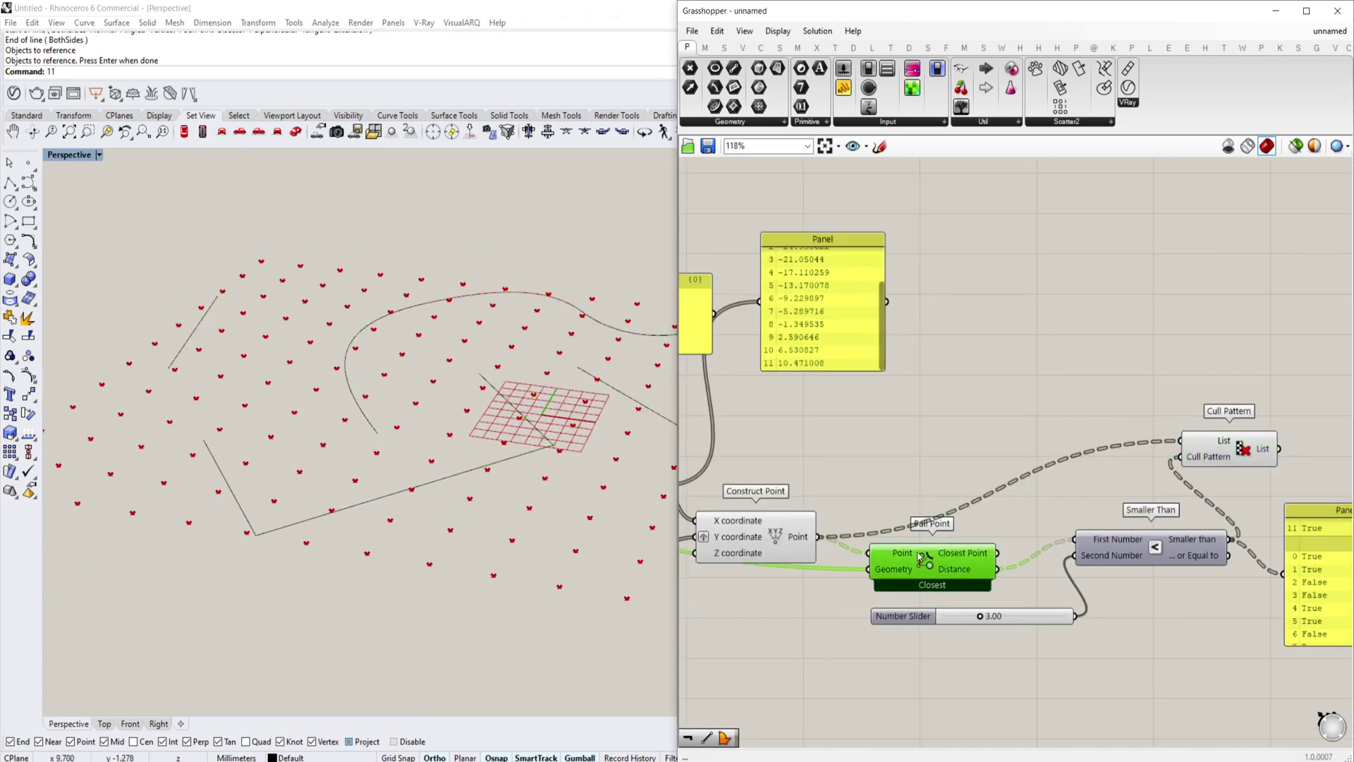
left_click(801, 535)
key("ctrl+q")
right_click_drag(1063, 466, 976, 478)
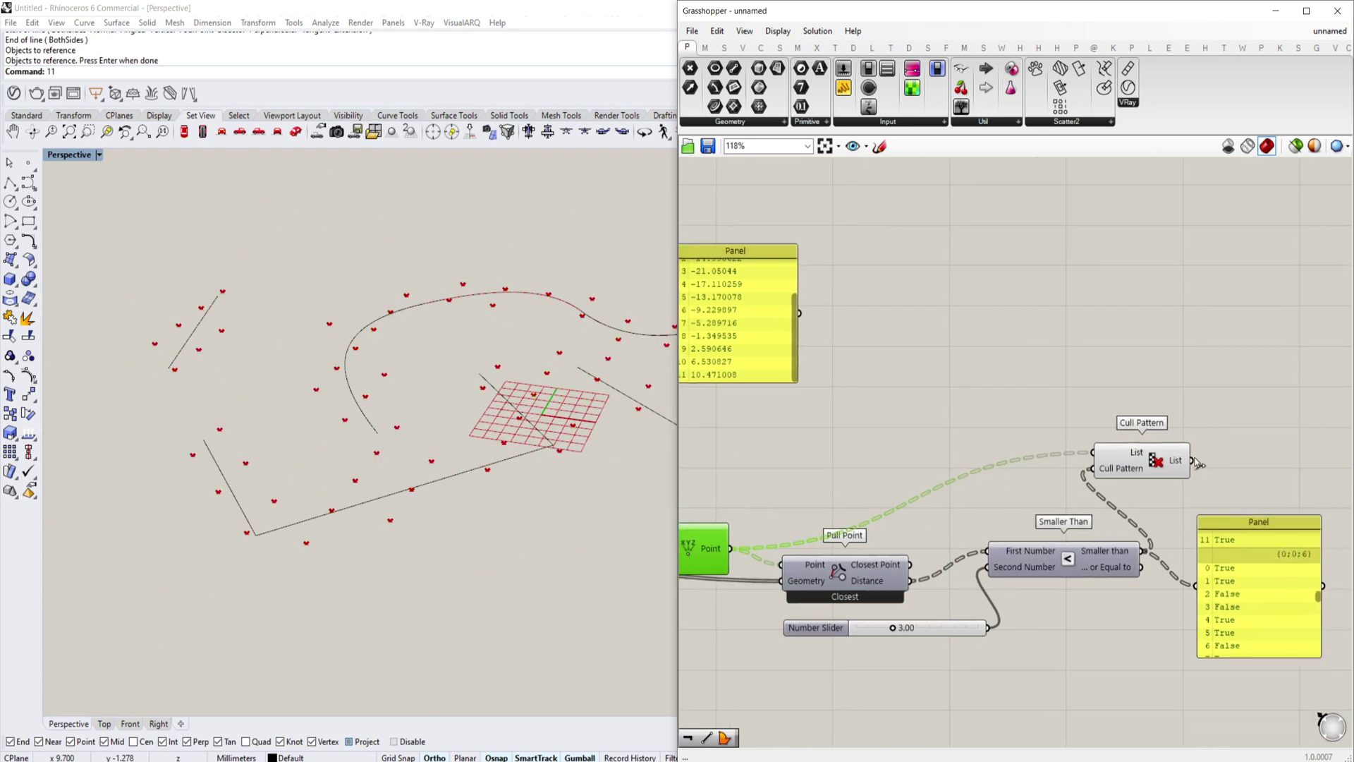
Highlight the Cull Pattern output and inspect the remaining points around the curves in the Perspective viewport
left_click(1176, 461)
right_click_drag(305, 510, 296, 517)
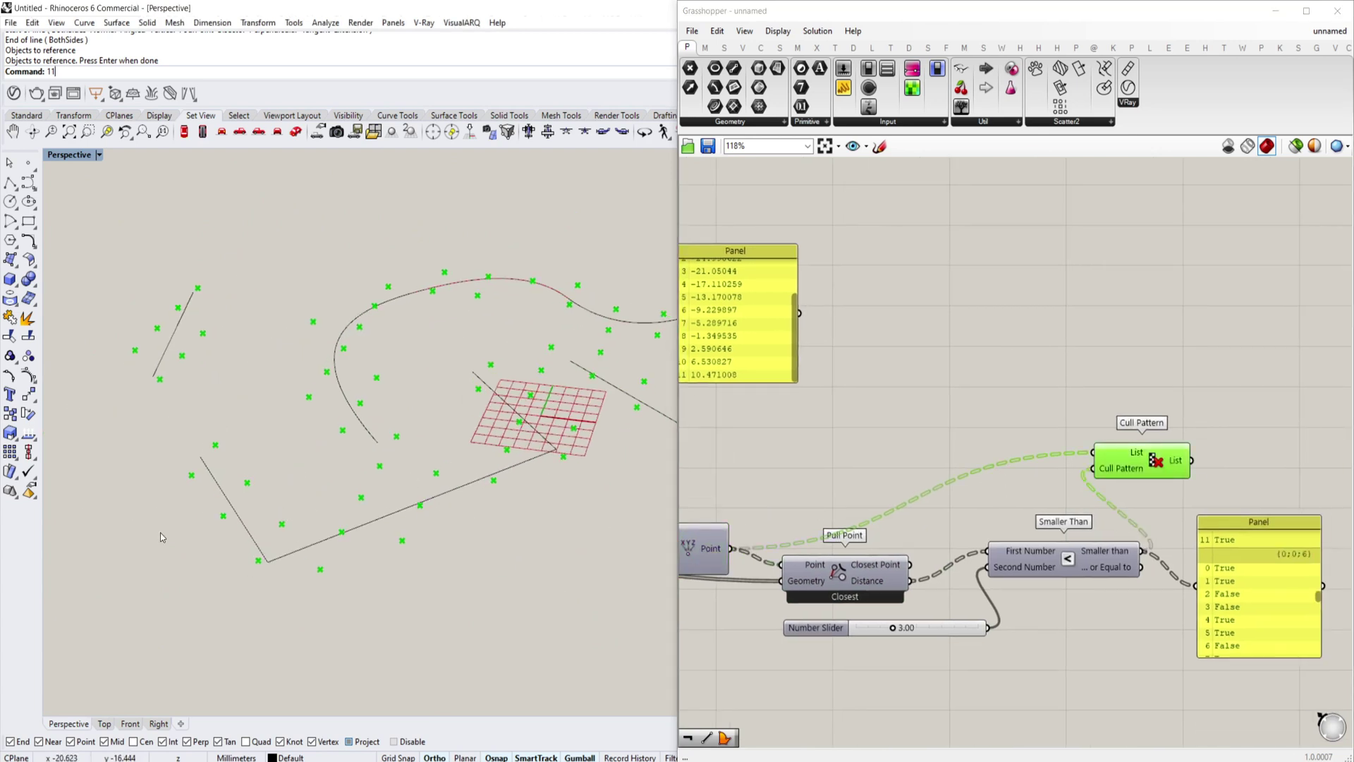
right_click_drag(214, 498, 223, 530)
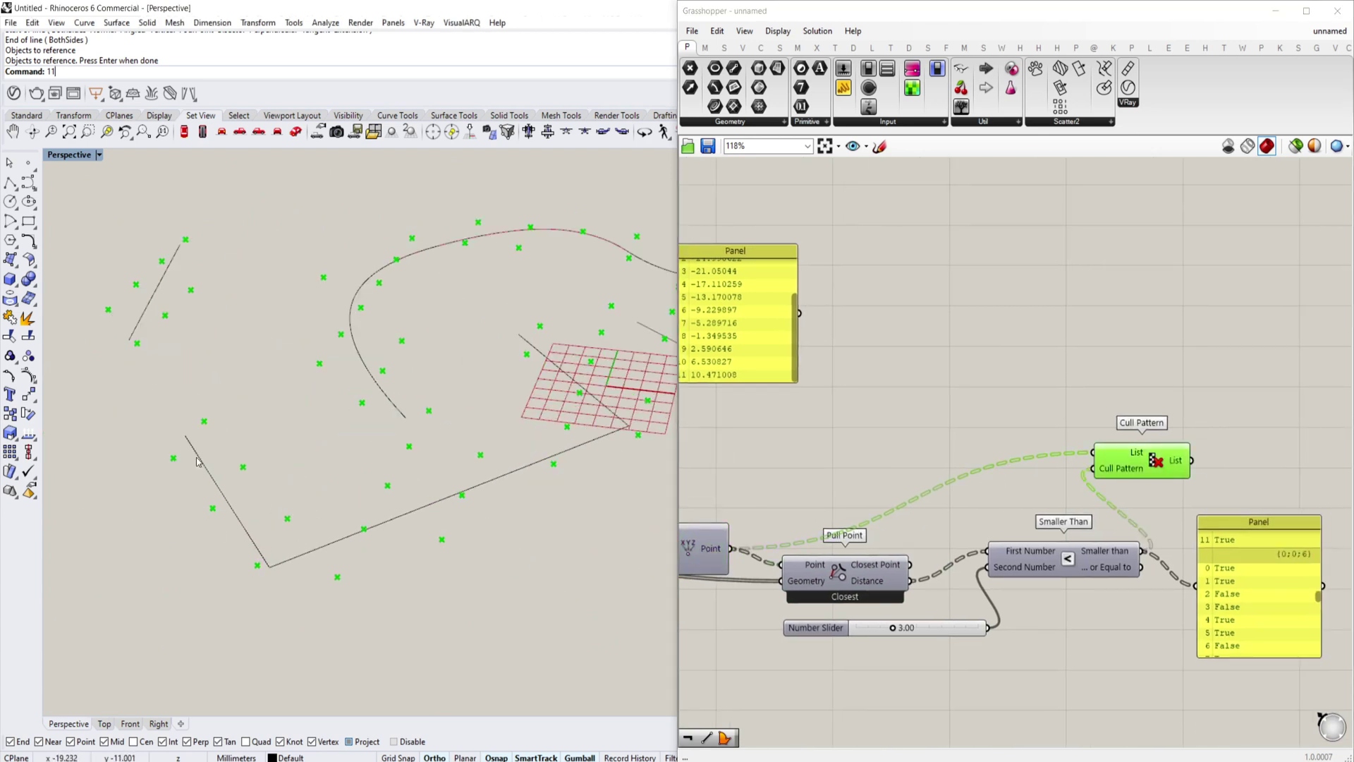
scroll(954, 428, "down", 5)
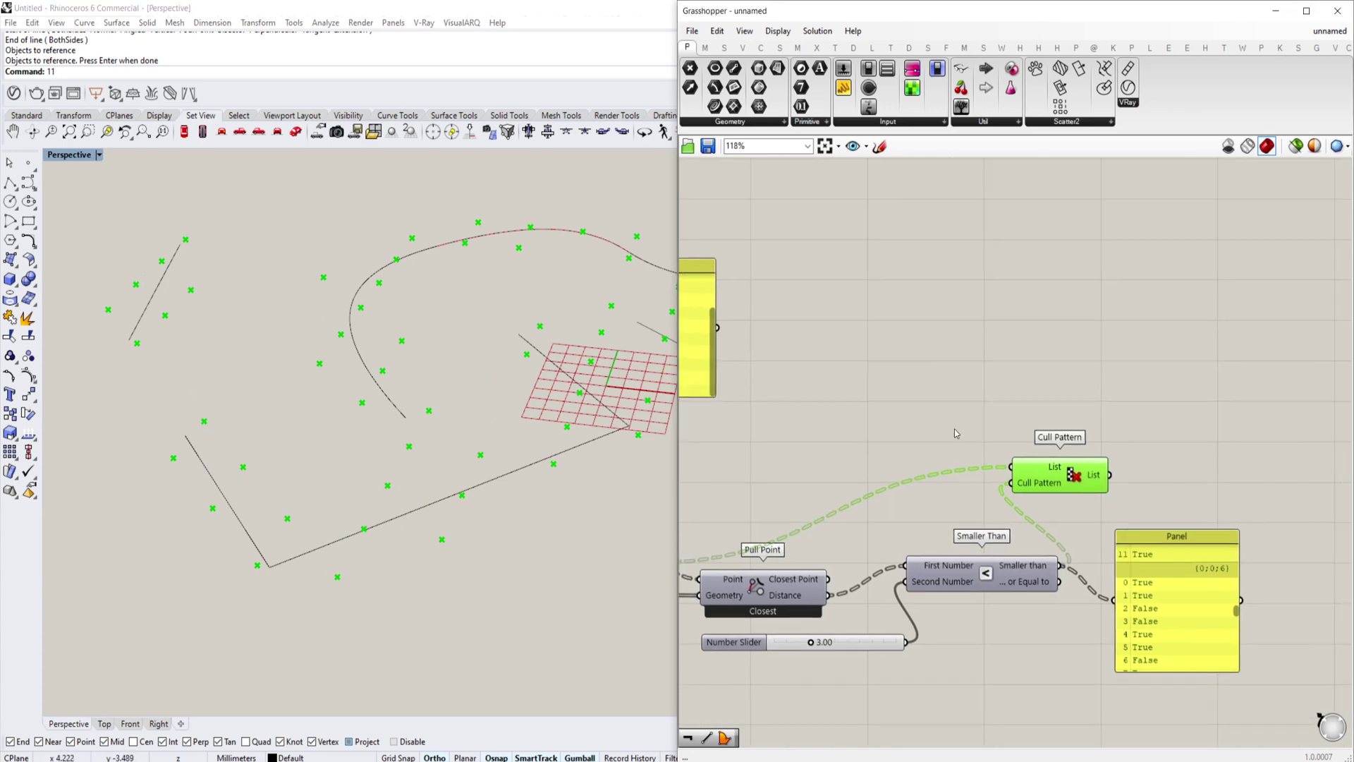
Turn off the preview of Deconstruct Box and move the true/false panel lower below Cull Pattern
right_click_drag(847, 443, 898, 445)
left_click(840, 483)
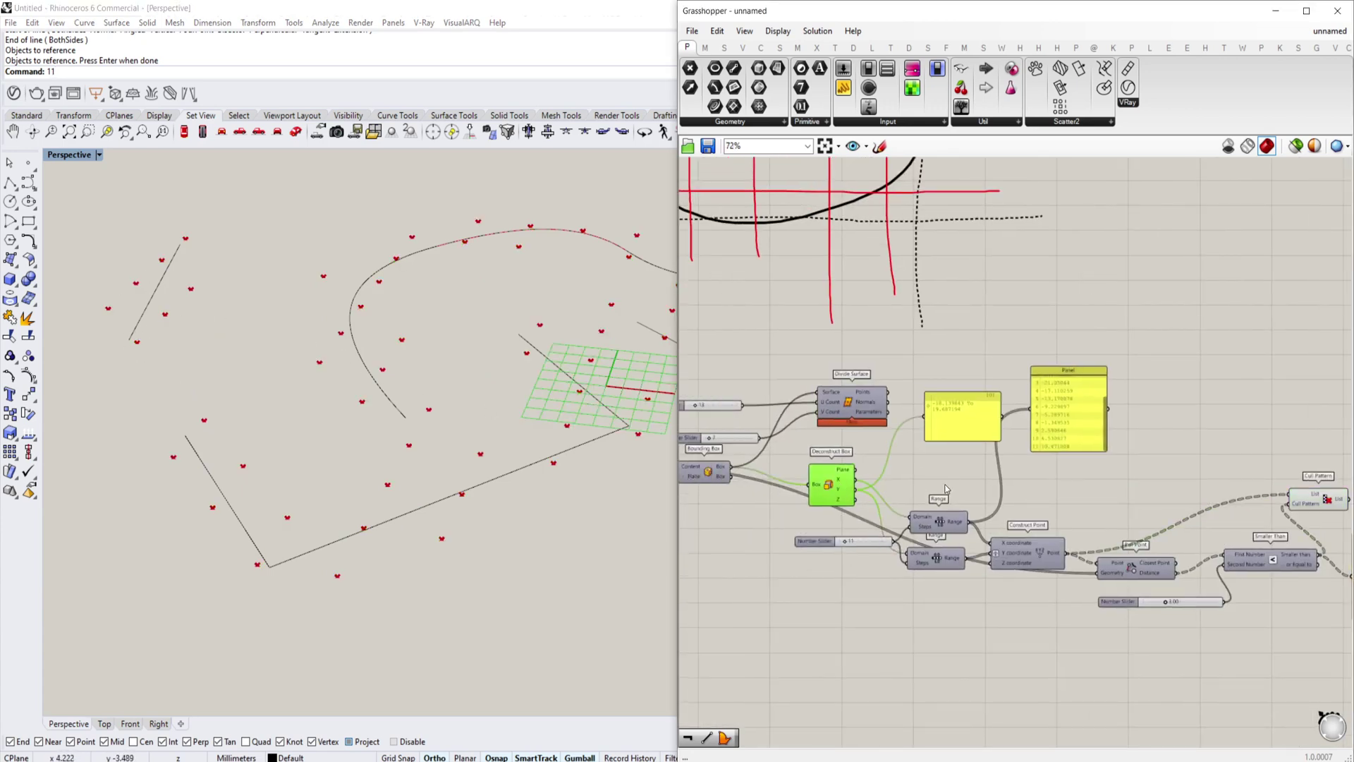
key("ctrl+q")
right_click_drag(1340, 485, 963, 485)
scroll(969, 536, "up", 5)
left_click_drag(1082, 579, 1098, 642)
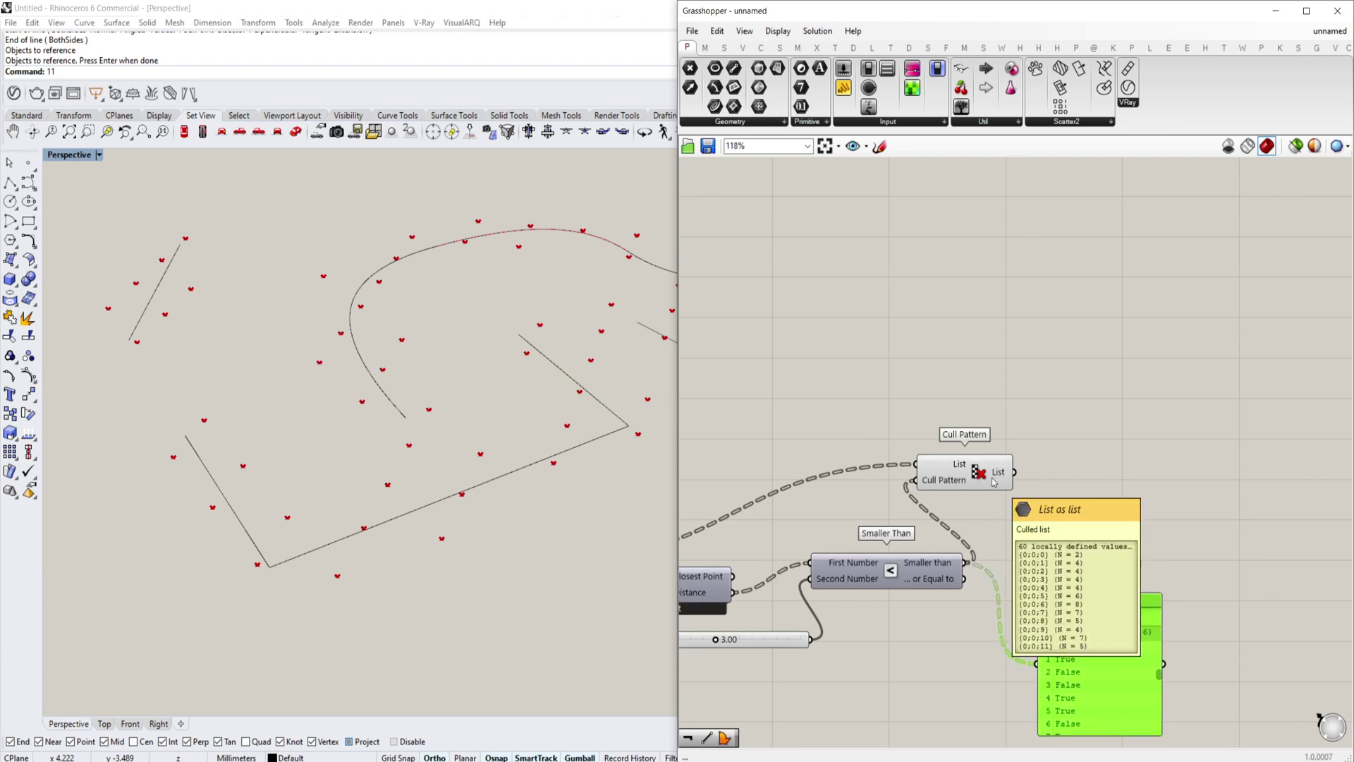
Add a Rectangle component beside Cull Pattern and connect the culled List output to its Plane input
double_click(1073, 502)
type("rect")
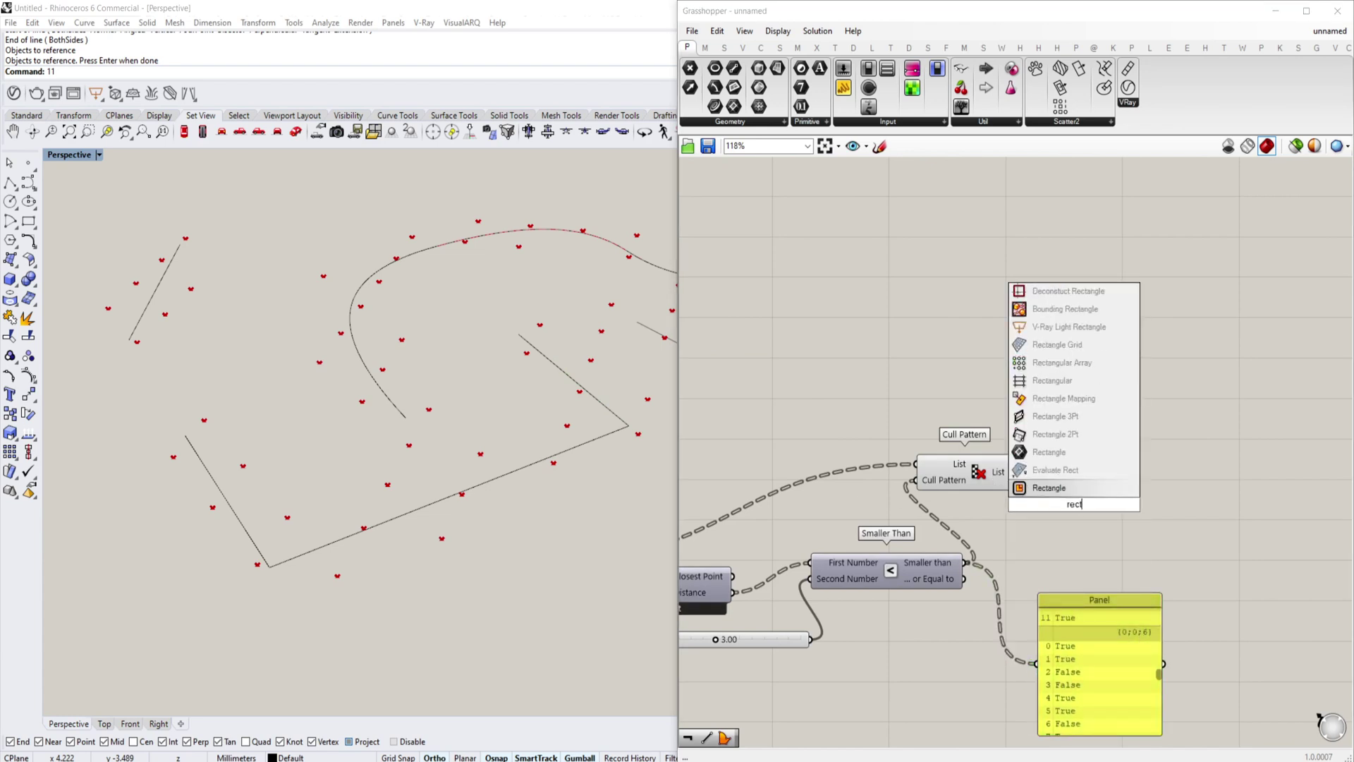
left_click(1010, 470)
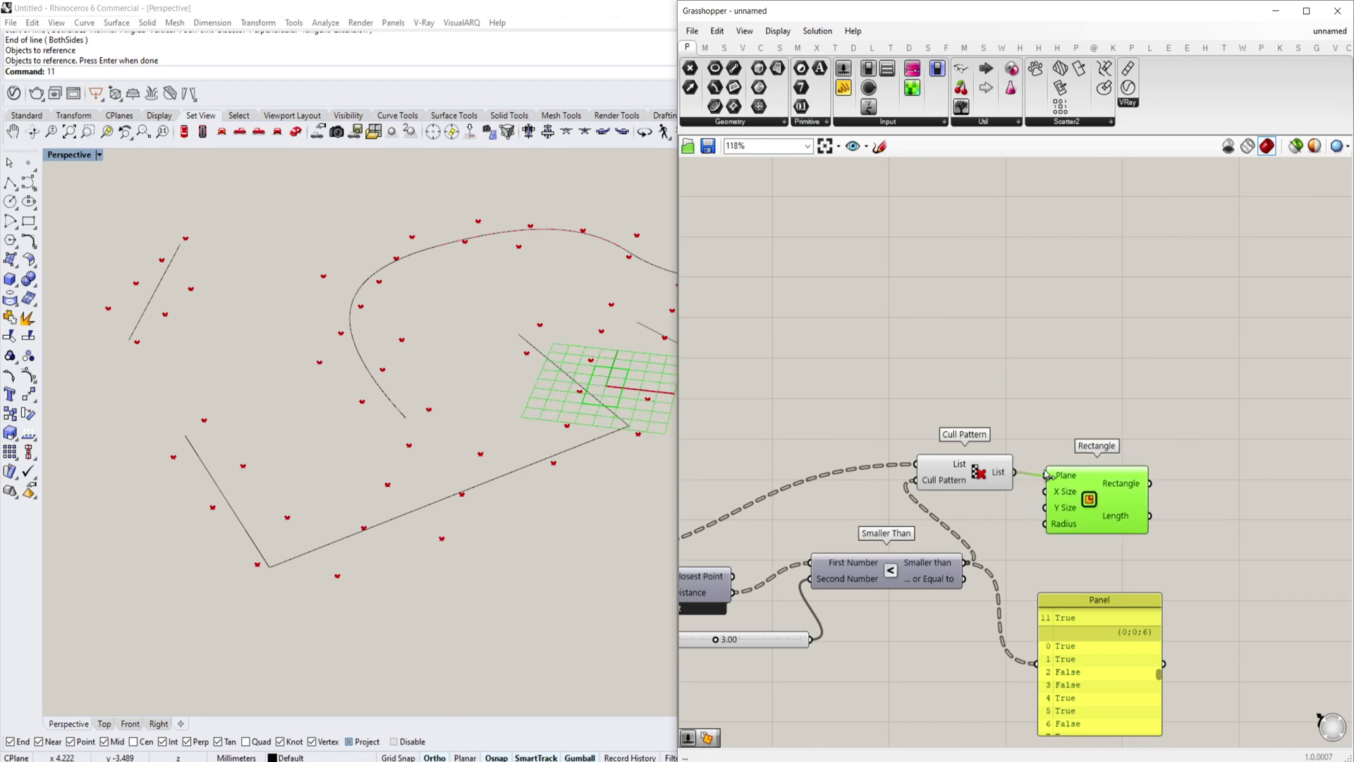
left_click_drag(1047, 474, 1046, 475)
left_click_drag(1099, 511, 1124, 502)
right_click_drag(275, 458, 375, 656)
scroll(374, 656, "up", 3)
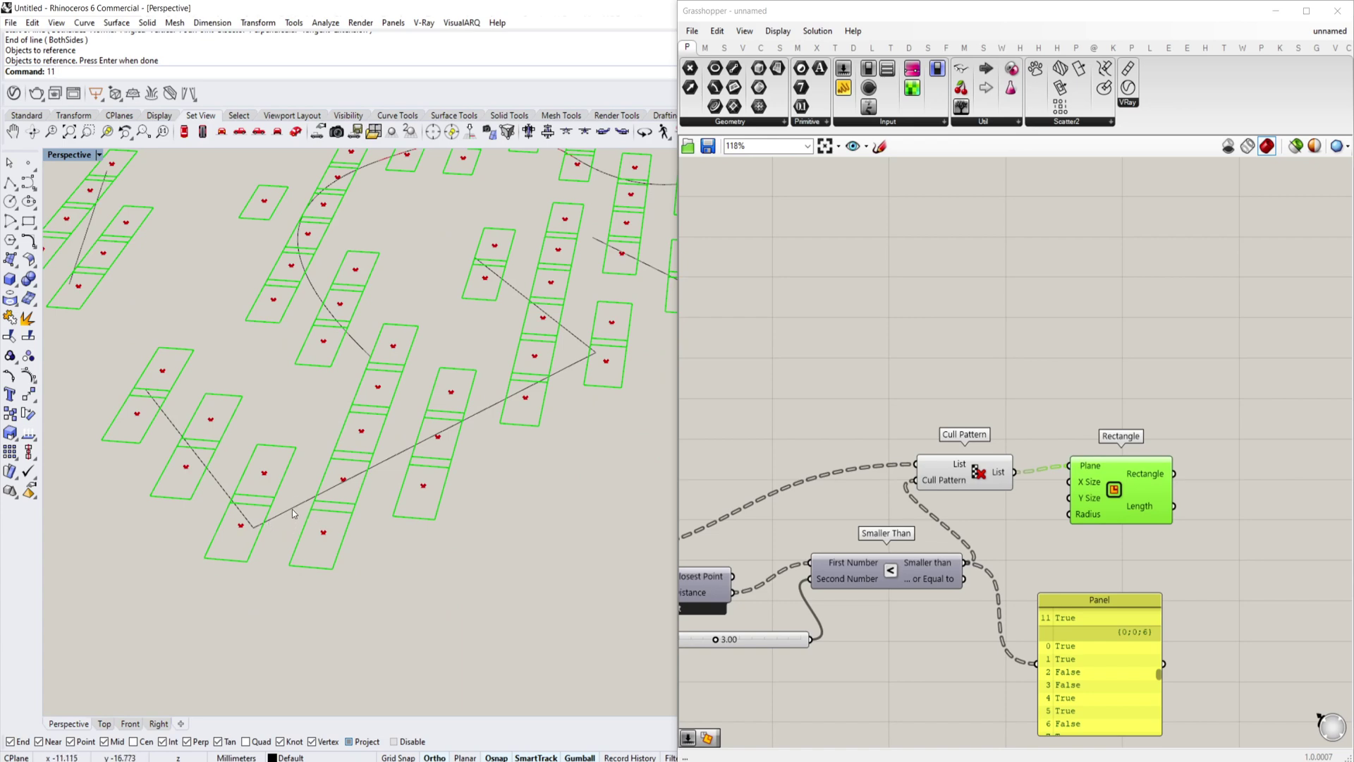
Move the number slider feeding the Range steps lower, level with the second Range component
scroll(1046, 519, "down", 4)
scroll(765, 512, "up", 2)
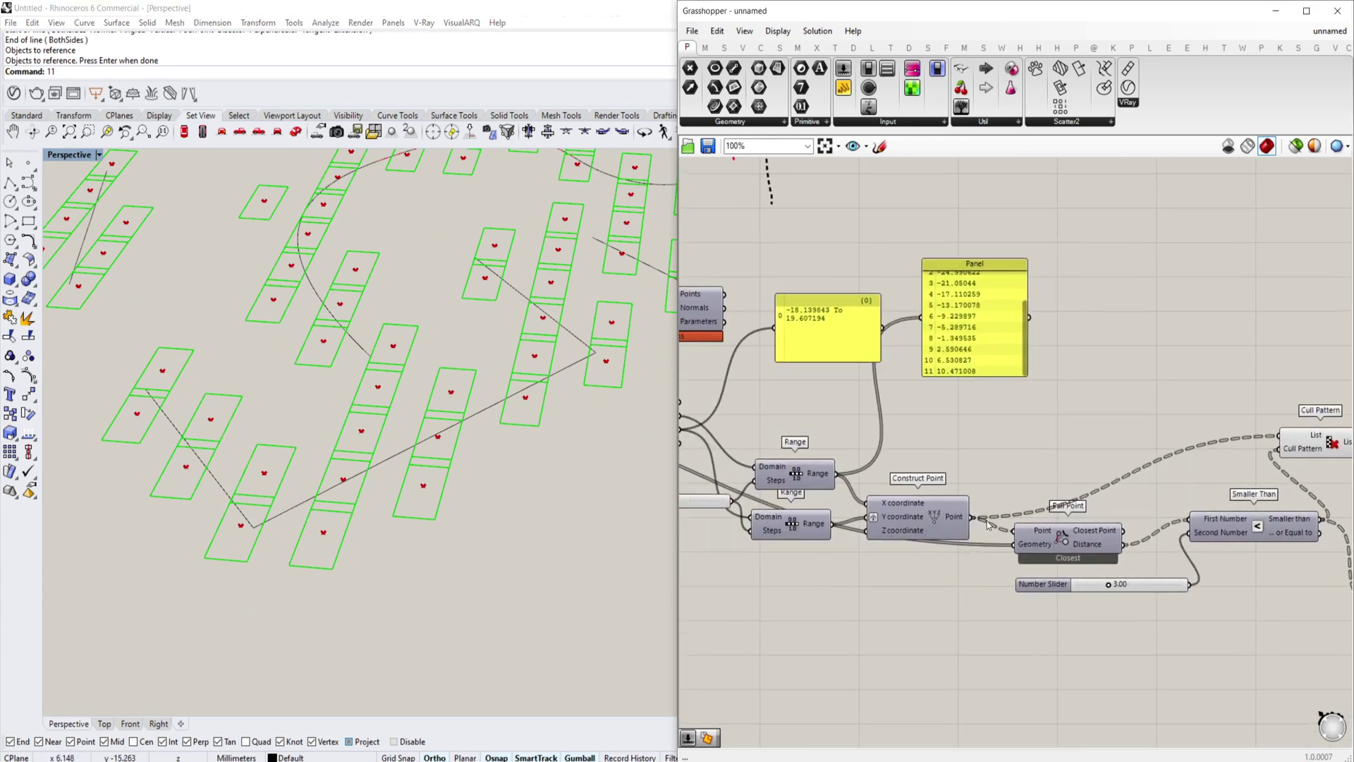
scroll(812, 512, "down", 2)
right_click_drag(812, 513, 874, 560)
scroll(873, 562, "up", 2)
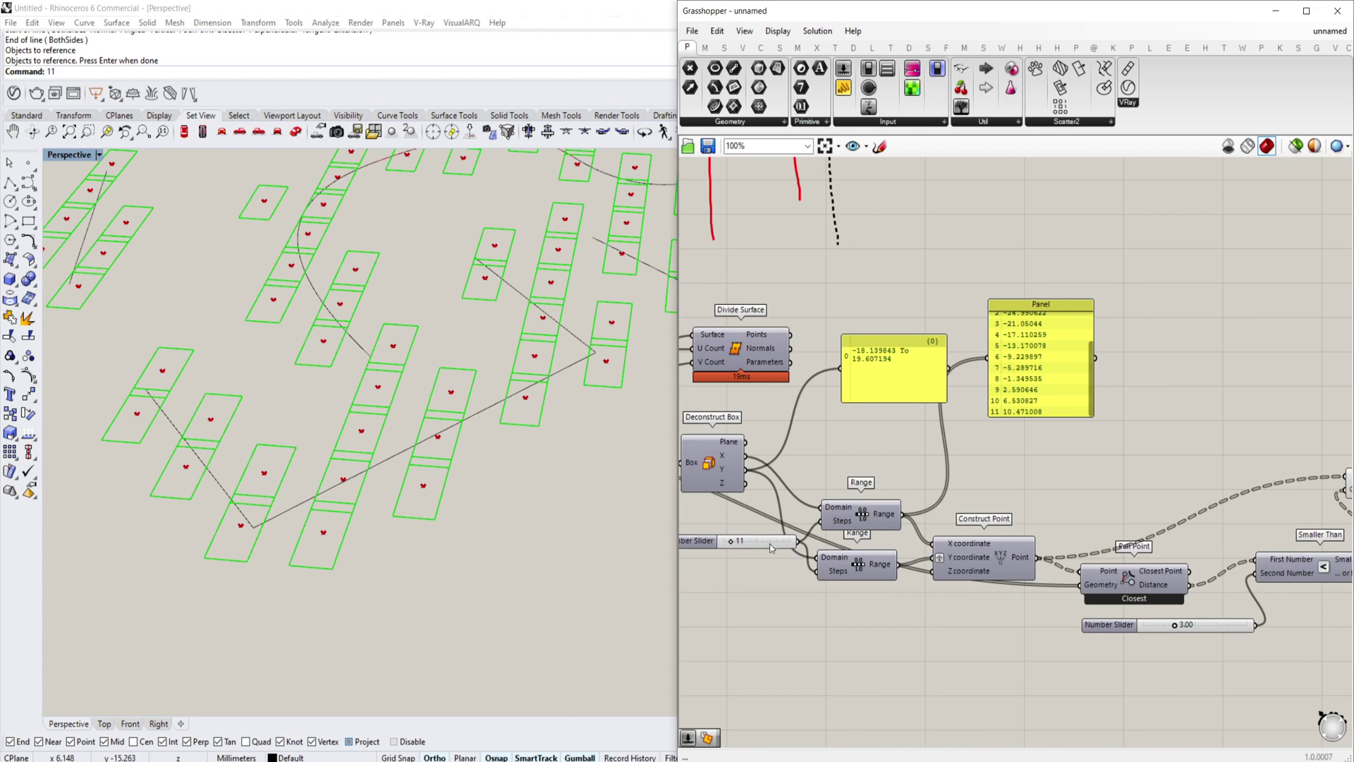
left_click_drag(768, 542, 751, 570)
Examine the Rectangle size inputs and the X and Y domains coming out of Deconstruct Box
right_click_drag(1285, 474, 1161, 494)
scroll(1161, 493, "down", 2)
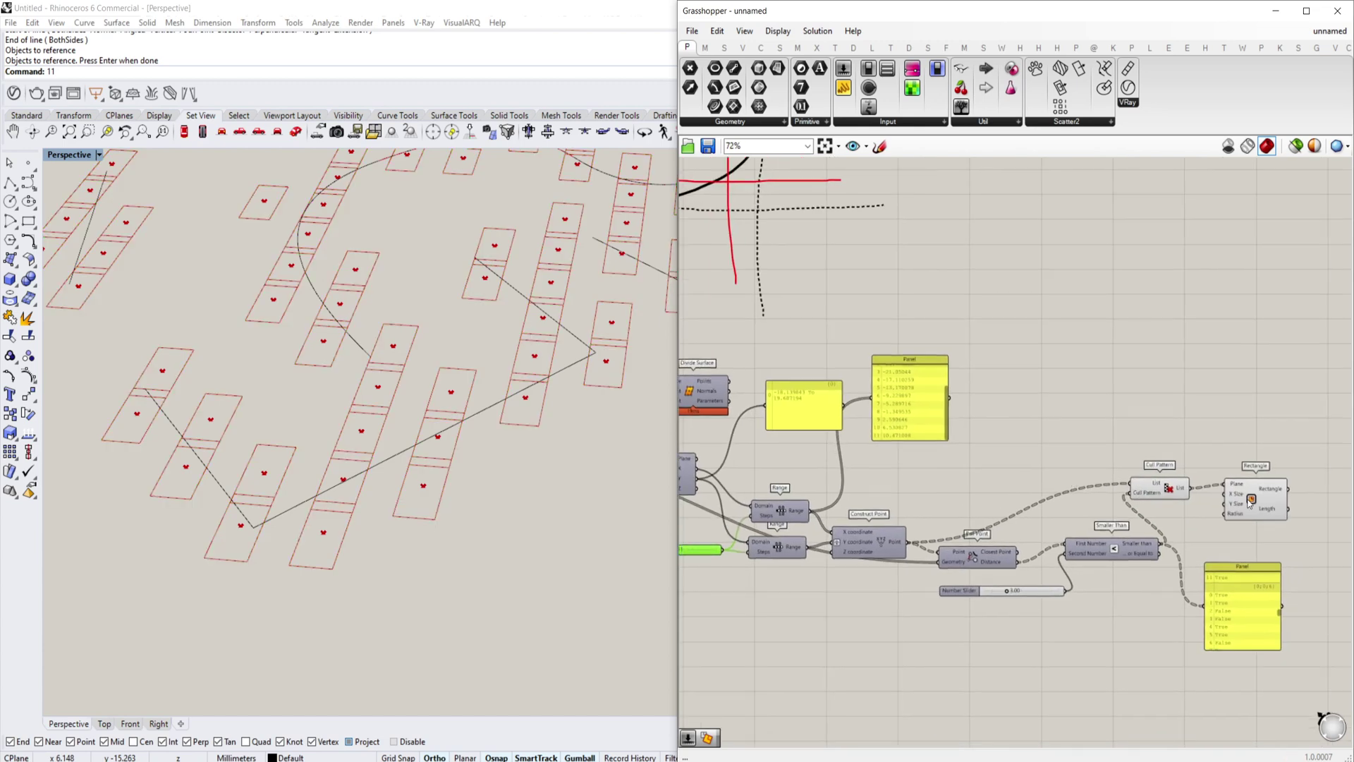
left_click(1234, 498)
scroll(862, 480, "up", 3)
scroll(813, 469, "up", 1)
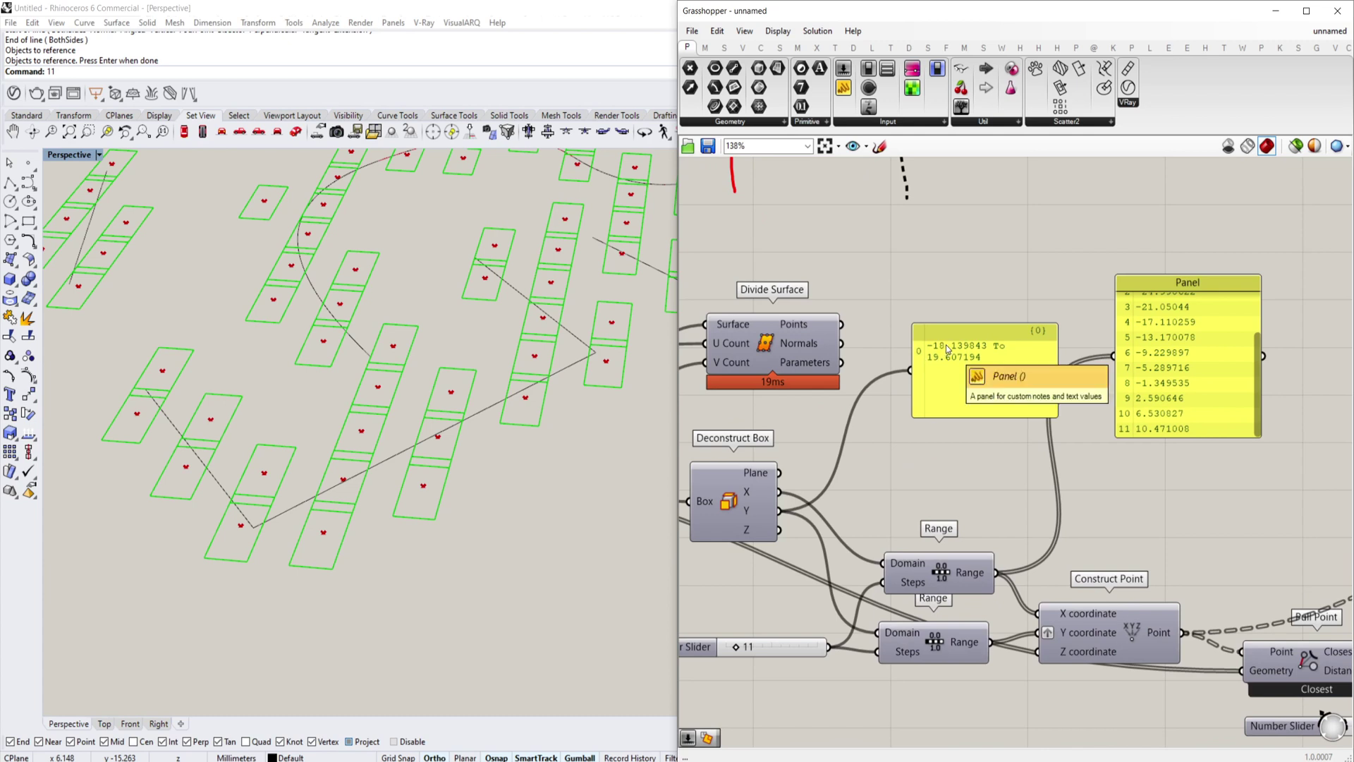
mouse_move(762, 521)
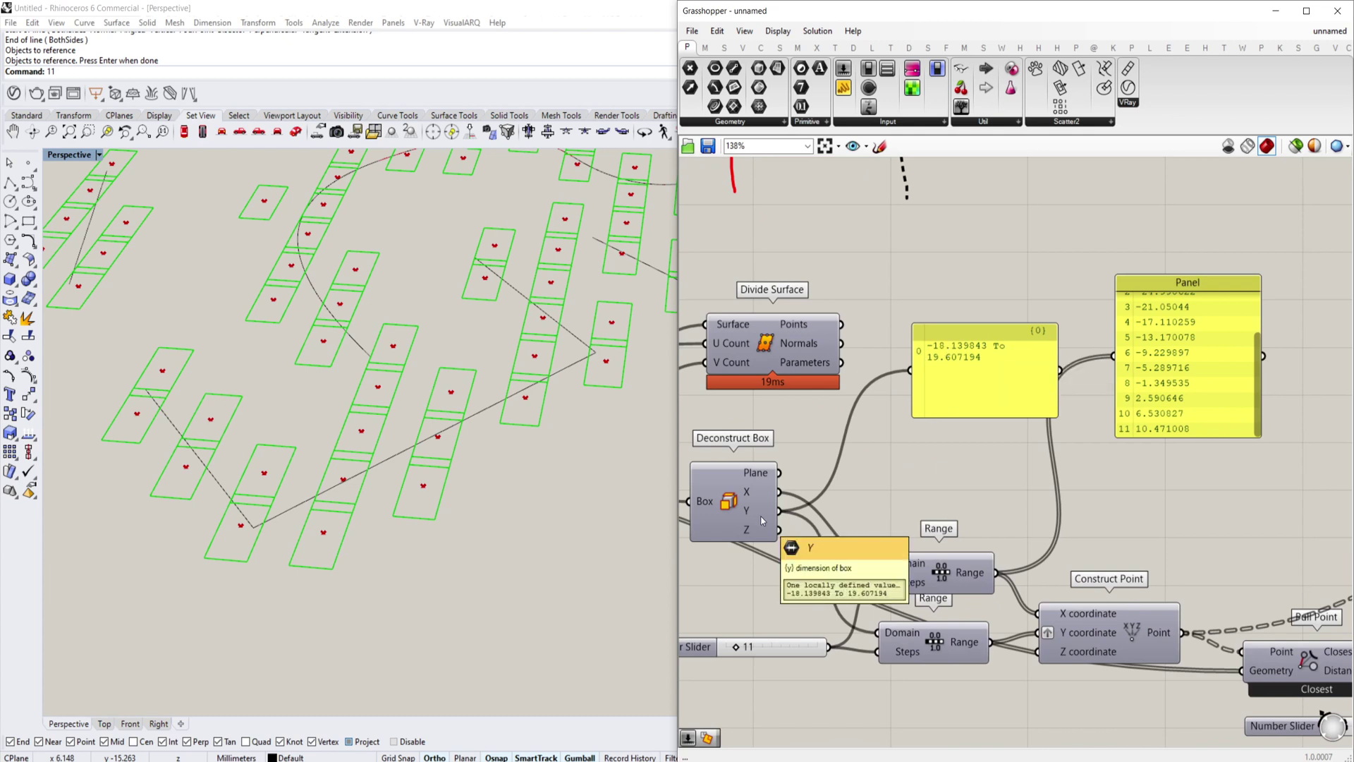
double_click(925, 489)
type("bound")
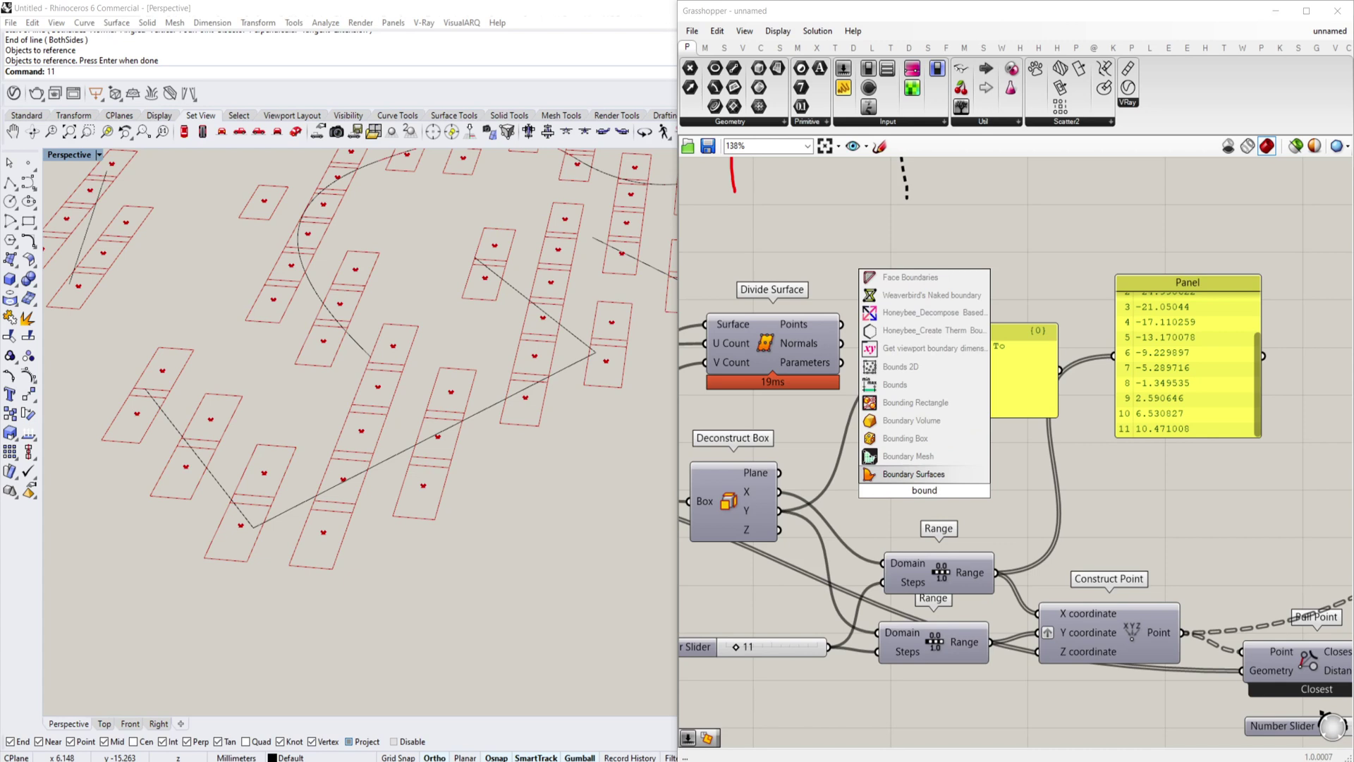
left_click(921, 386)
left_click_drag(920, 493, 926, 487)
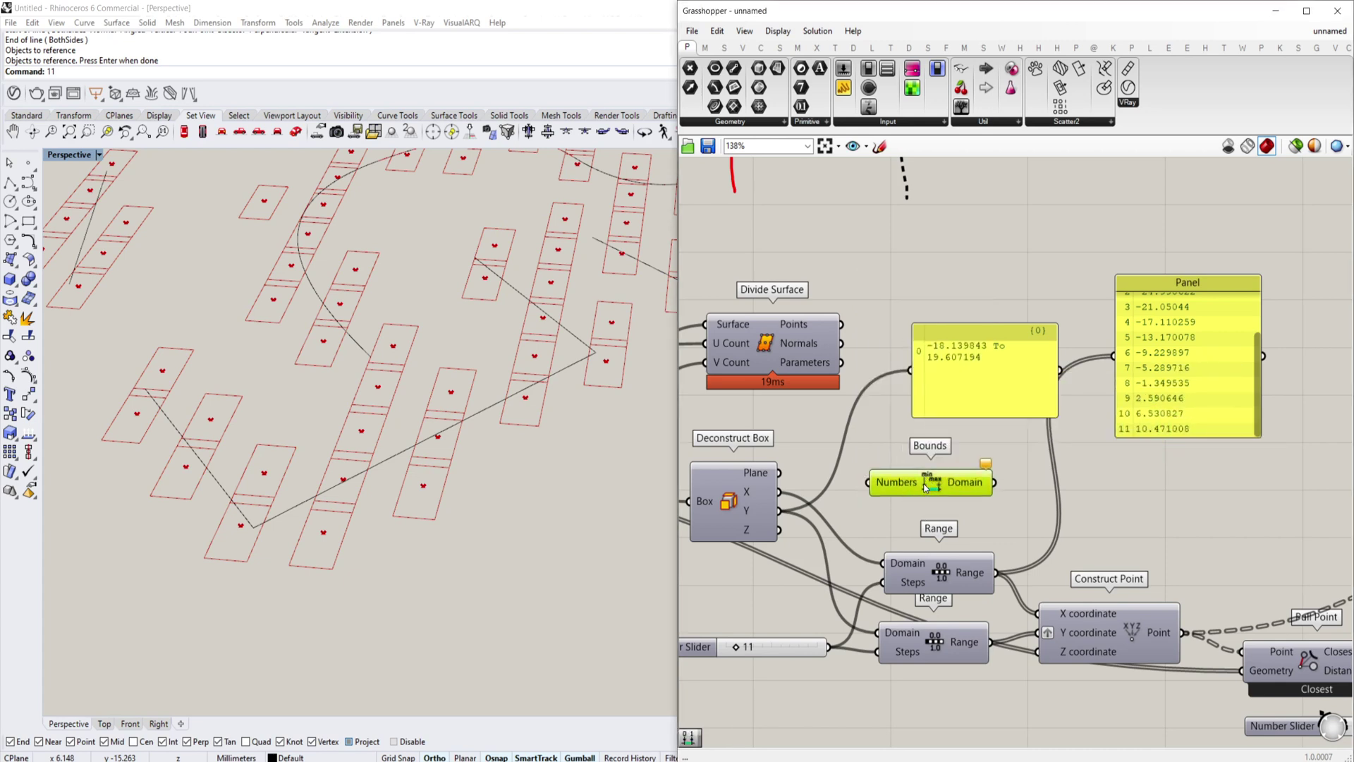
key("Delete")
Add a Deconstruct Domain component above the Range components and connect the Deconstruct Box X output to its Domain input
double_click(927, 488)
type("deco")
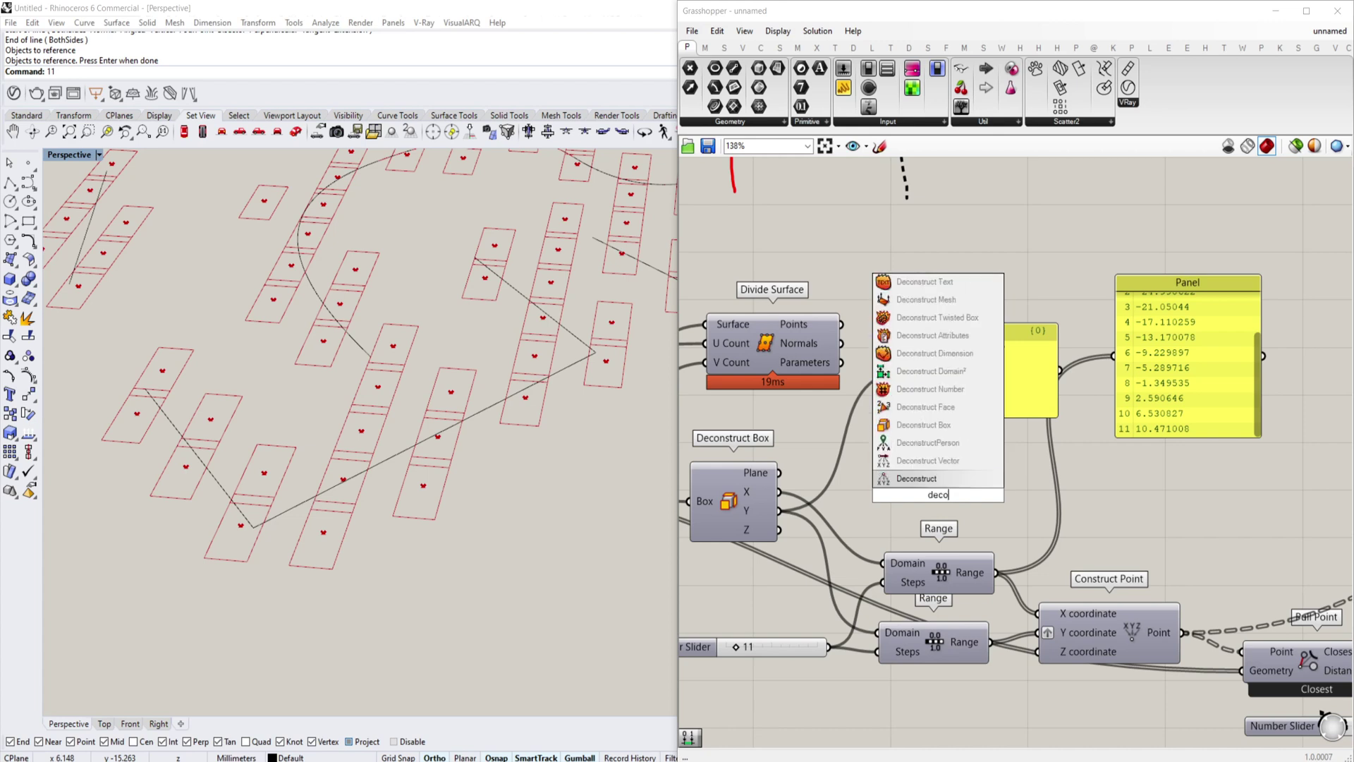
type("nstruct")
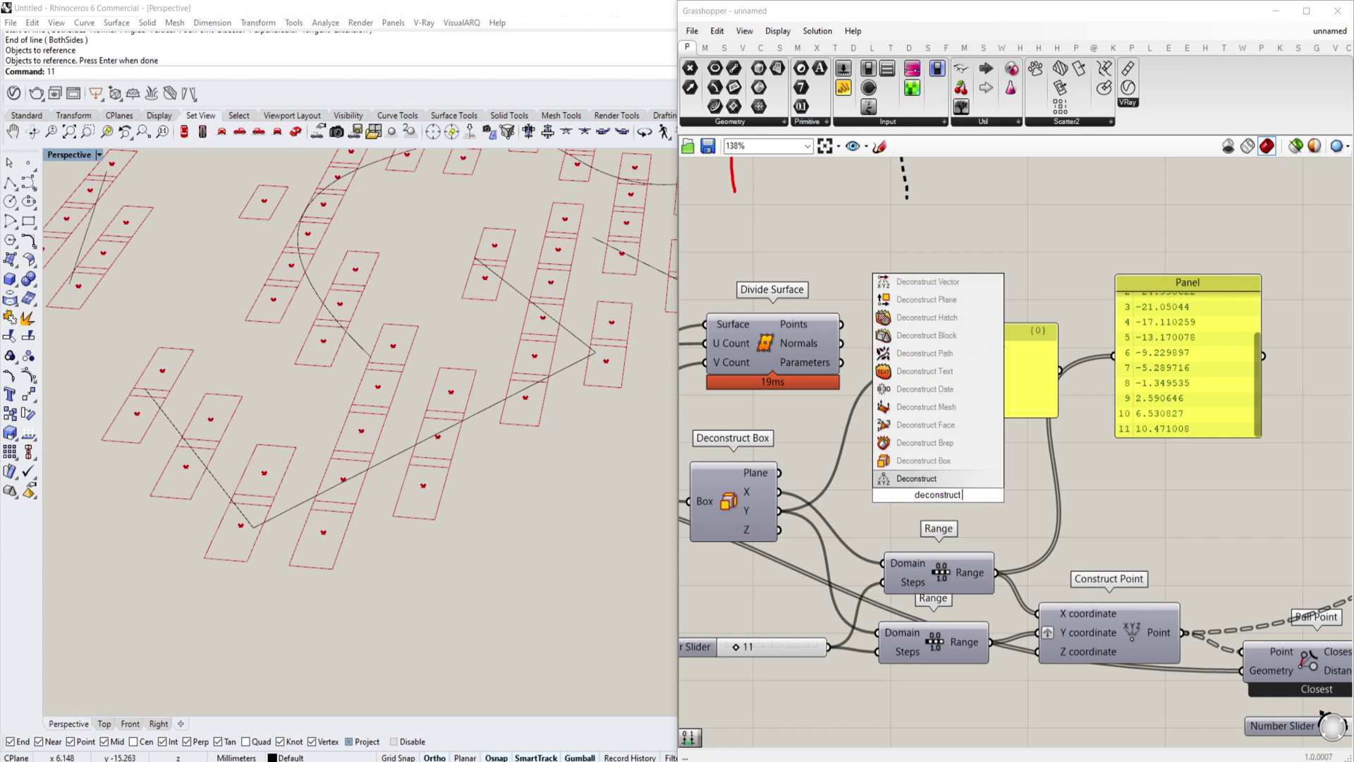
type(" domain")
key("Return")
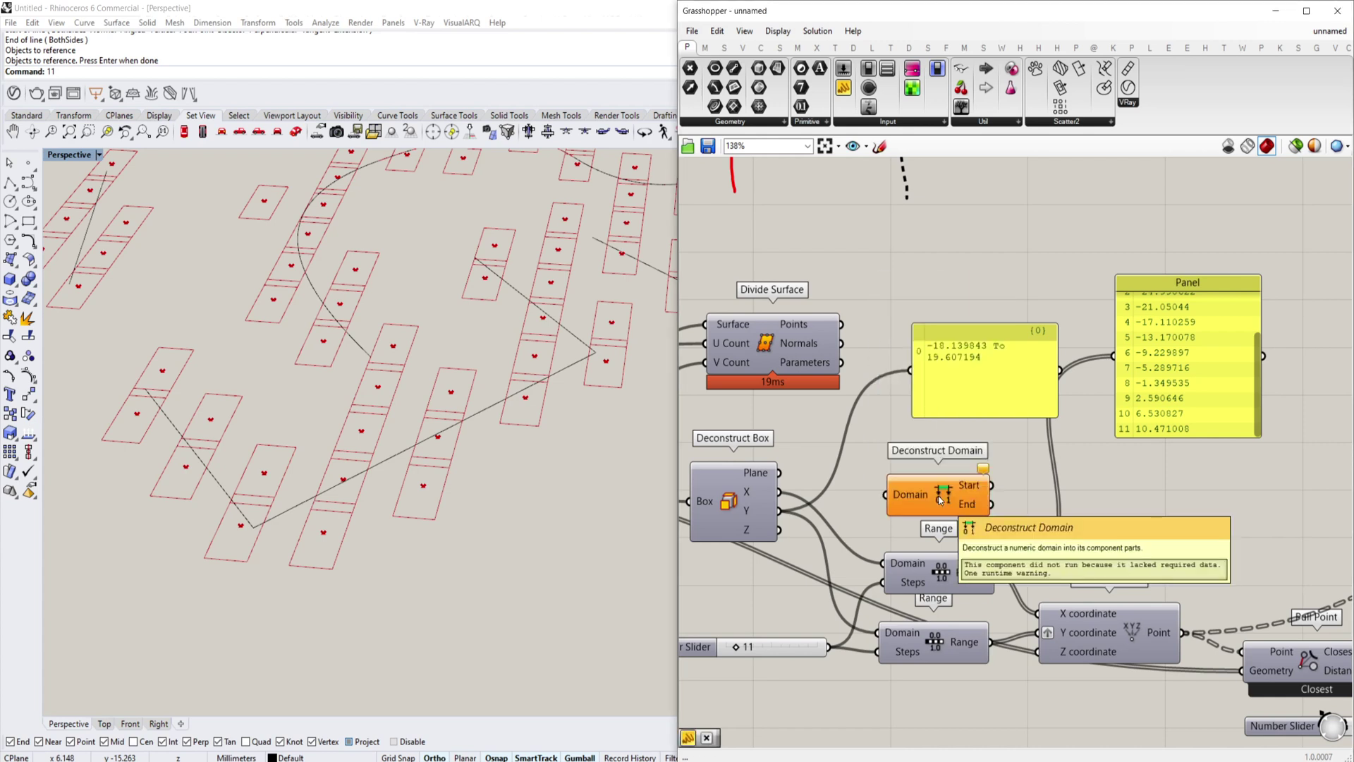
left_click_drag(779, 492, 890, 495)
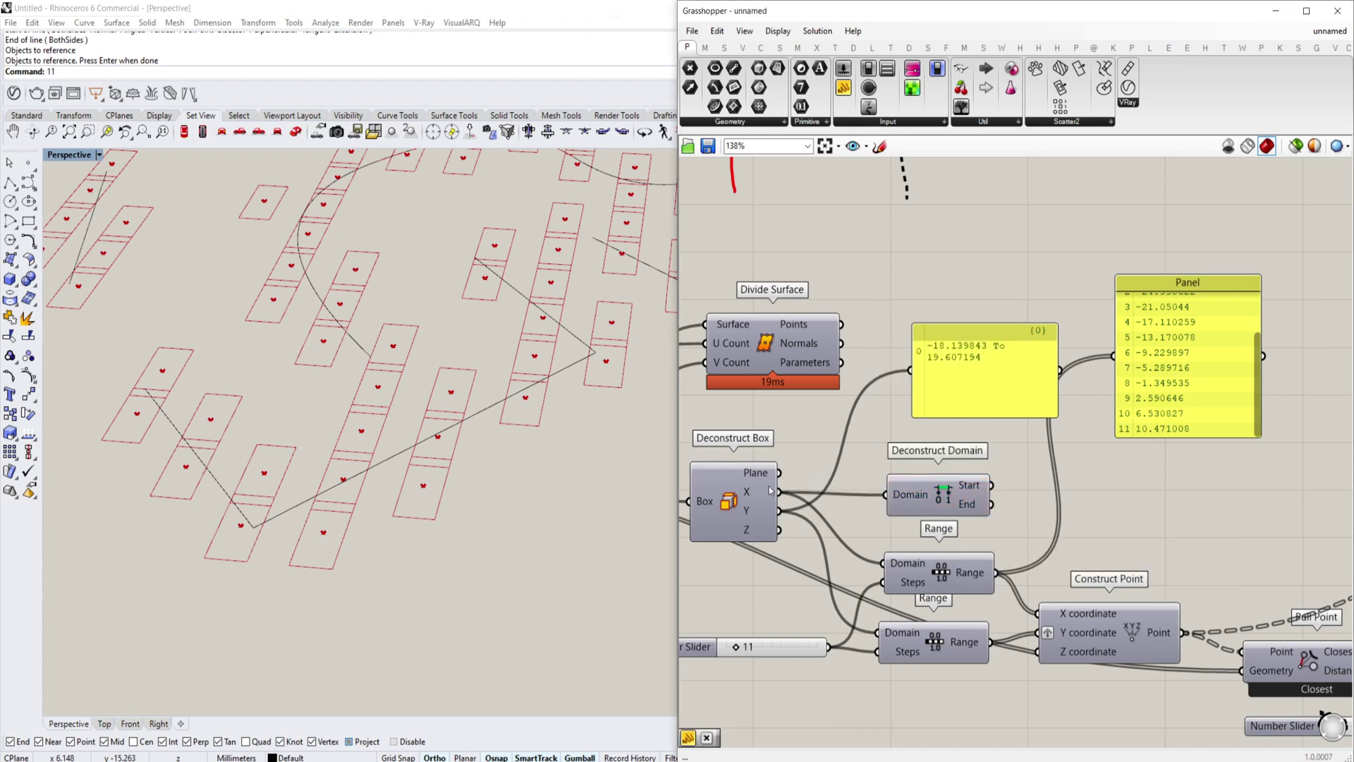
Duplicate Deconstruct Domain above the original and feed the copy's Start output into the panel previously showing the Y domain
left_click_drag(987, 331, 1041, 311)
mouse_move(938, 500)
left_mouse_down()
mouse_move(926, 442)
mouse_move(914, 492)
left_mouse_up()
left_click_drag(920, 438, 967, 350)
left_click_drag(1009, 364, 1022, 364)
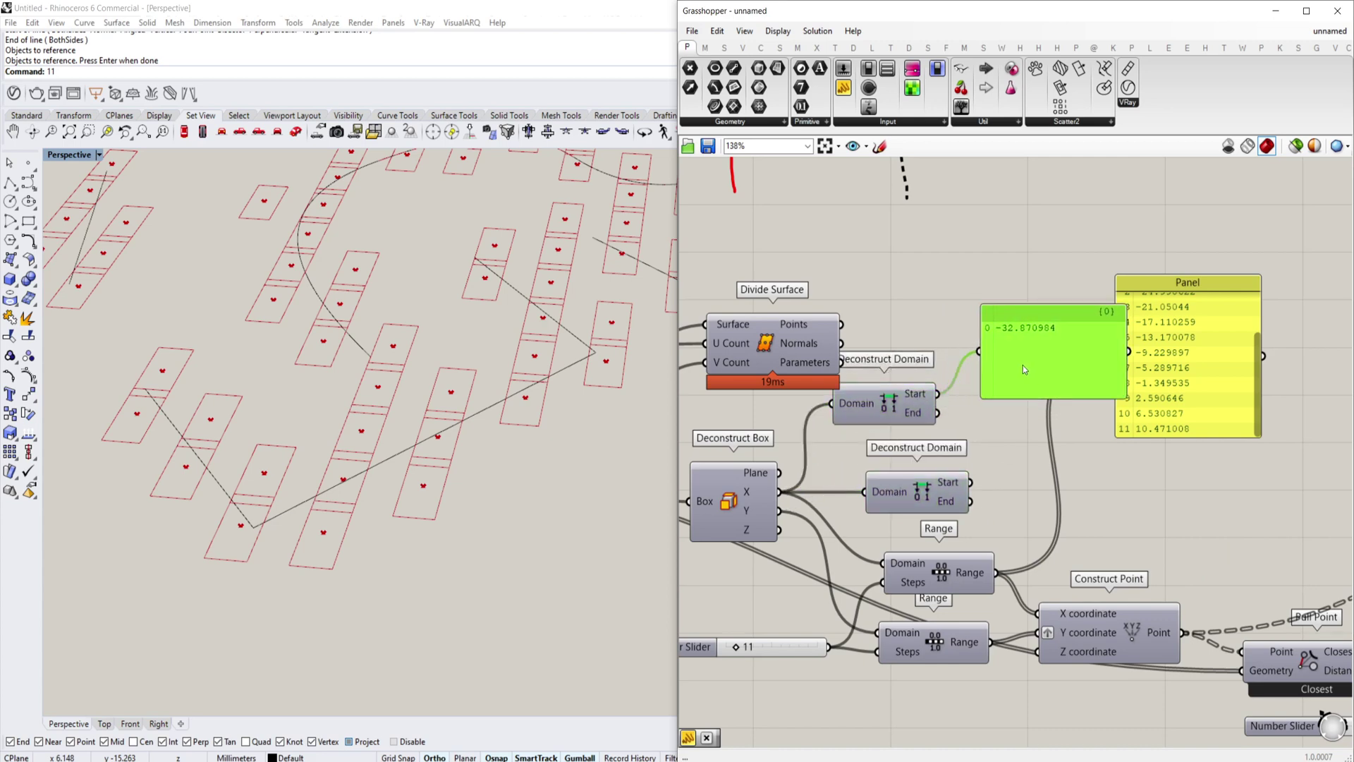
Feed the small panel from the copied Deconstruct Domain's End output and move the Range list panel farther away
left_click_drag(939, 413, 983, 356)
scroll(986, 360, "down", 3)
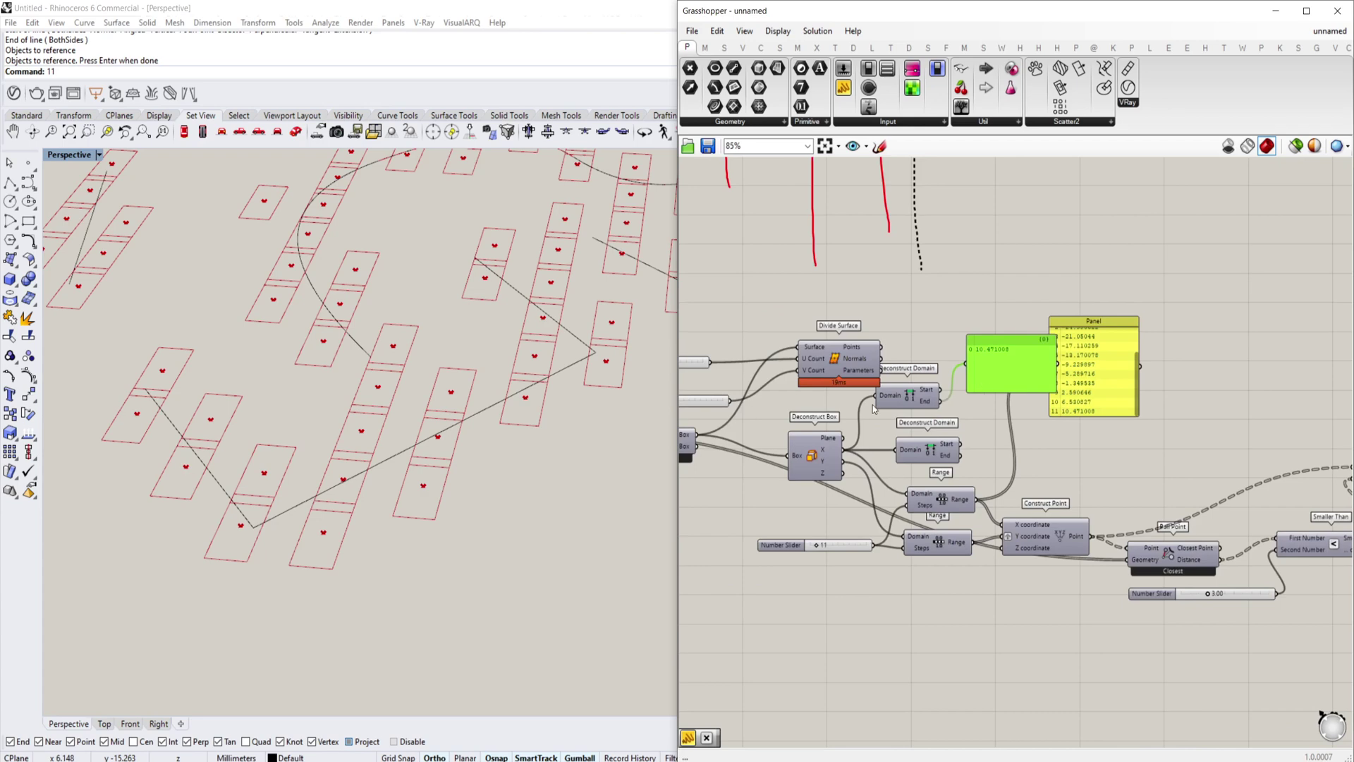
scroll(822, 494, "down", 3)
scroll(947, 428, "up", 4)
left_click_drag(1055, 424, 1264, 327)
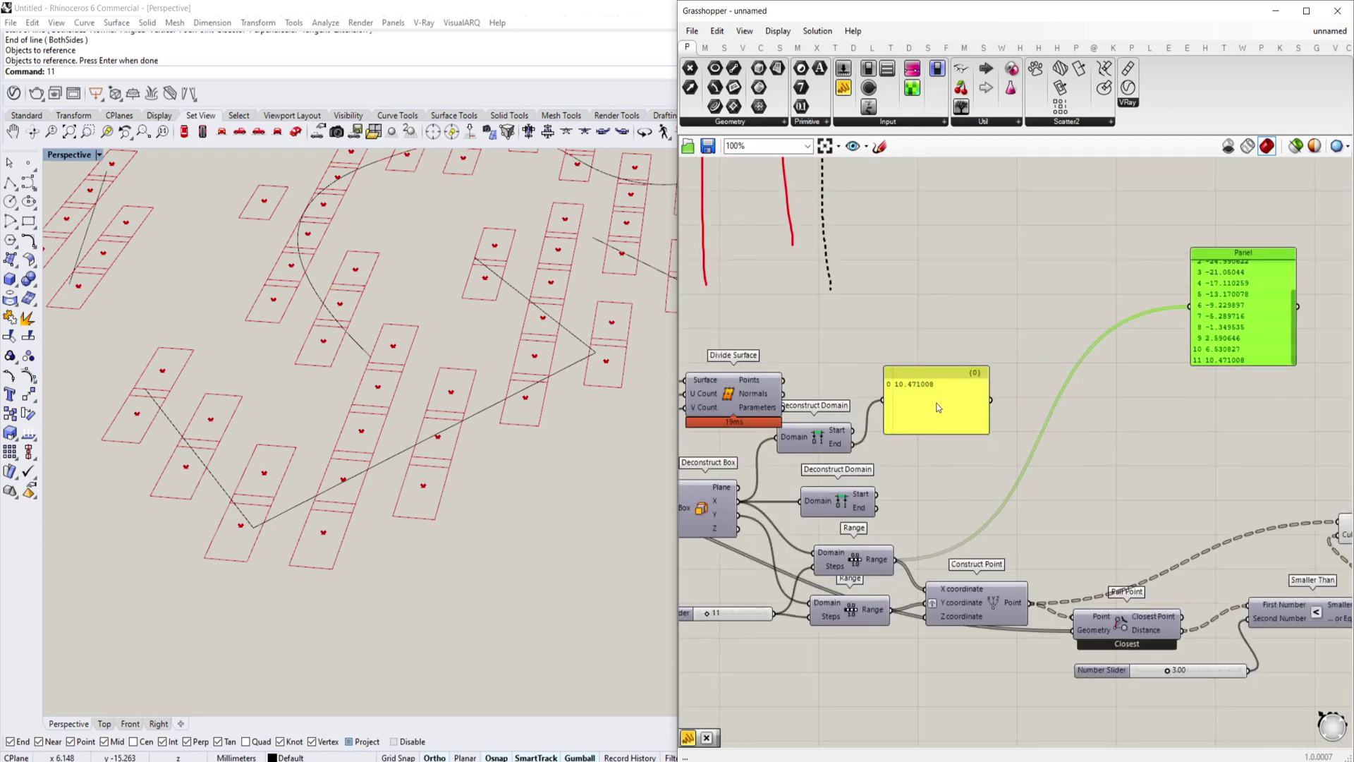
scroll(910, 413, "up", 2)
mouse_move(926, 409)
left_mouse_down()
mouse_move(950, 421)
mouse_move(907, 419)
left_mouse_up()
Connect the copied Deconstruct Domain's Start output back to the small panel in place of End
scroll(878, 432, "down", 4)
scroll(853, 423, "up", 3)
mouse_move(844, 466)
left_mouse_down()
mouse_move(885, 438)
mouse_move(851, 446)
left_mouse_up()
Select all the Rhino curves, move them with the gumball to test the domain start, and undo the last two moves
scroll(552, 462, "down", 10)
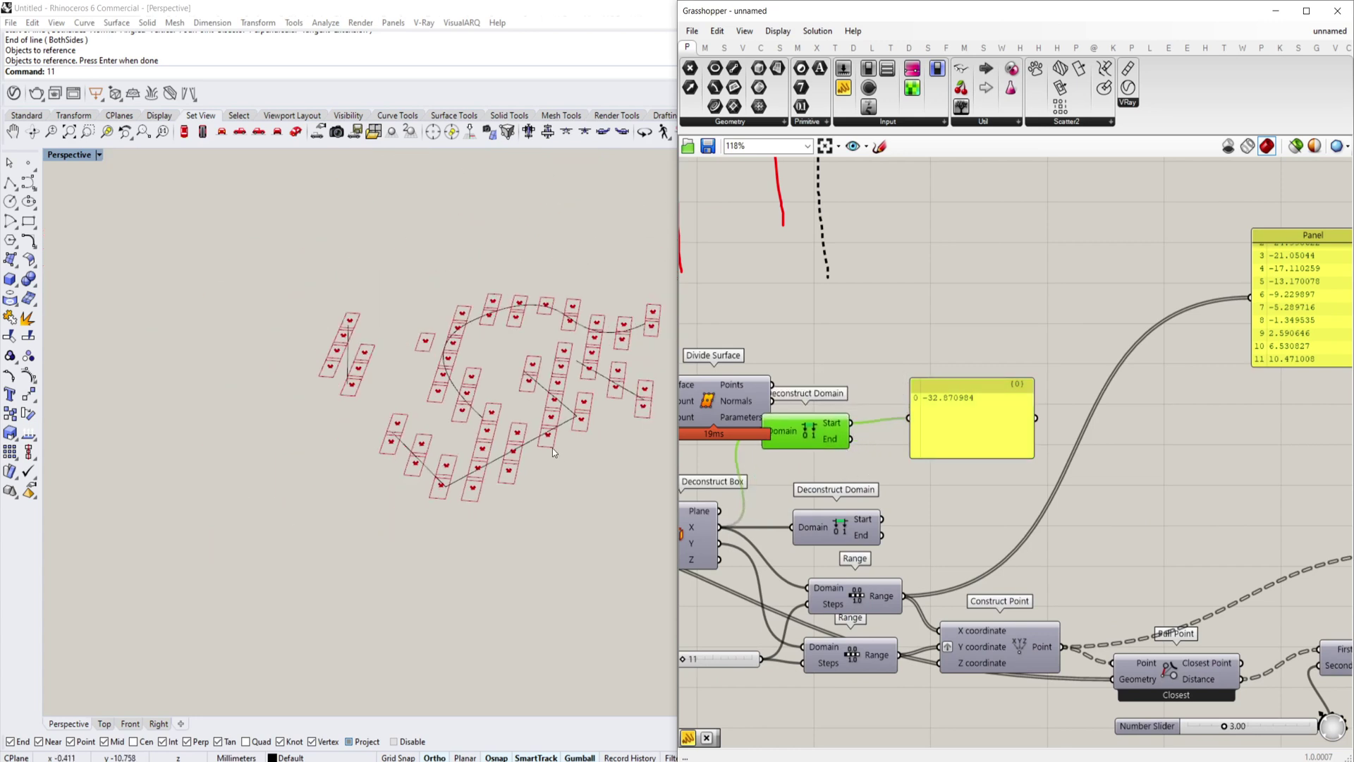
left_click_drag(604, 293, 383, 487)
right_click_drag(383, 486, 255, 585, "shift")
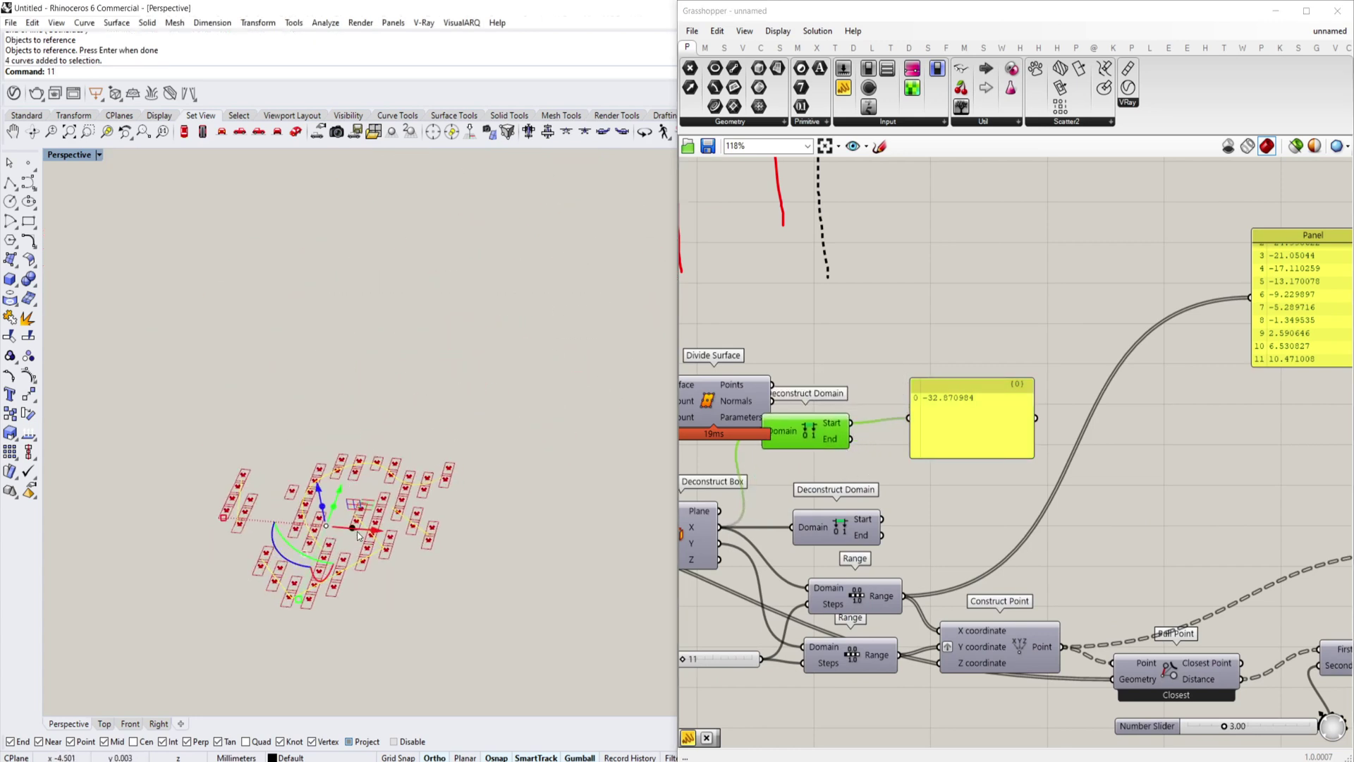
left_click_drag(358, 535, 611, 420)
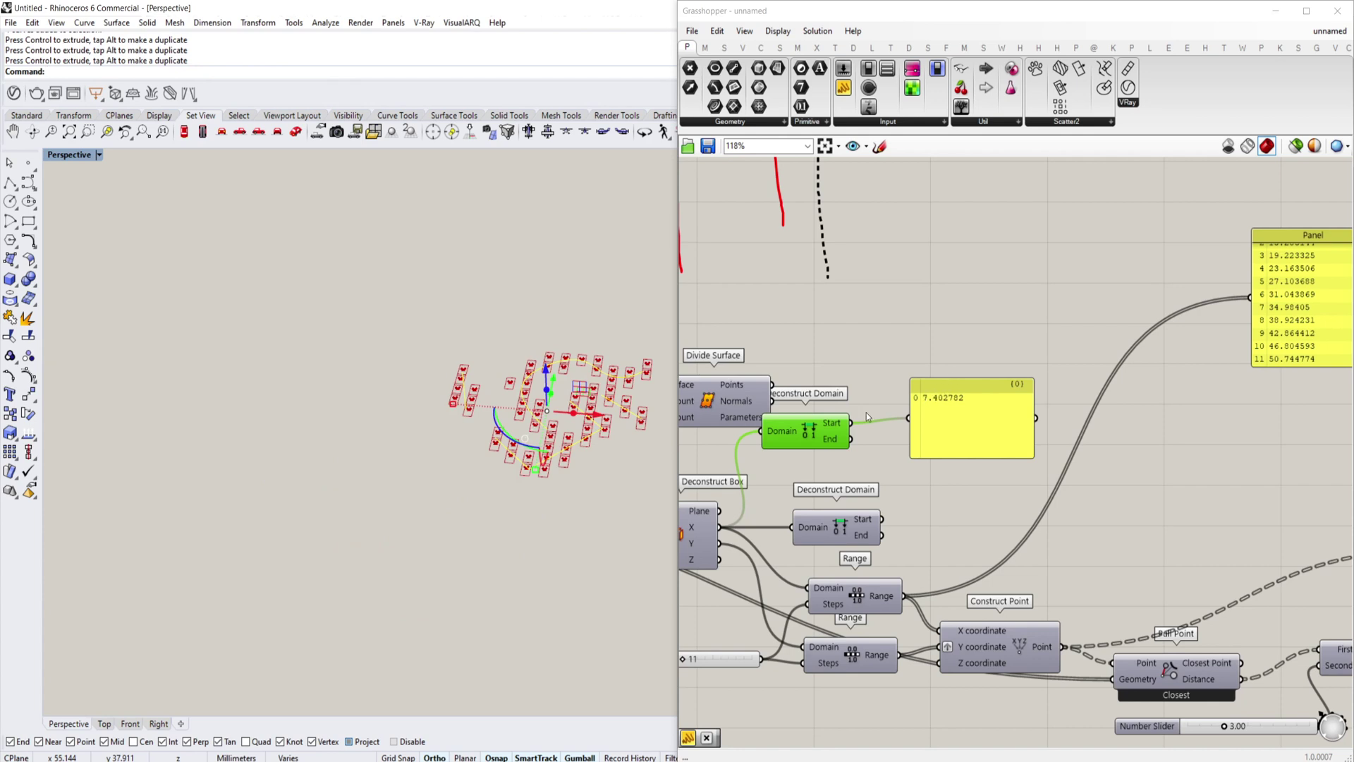
key("ctrl+z")
key("ctrl+z")
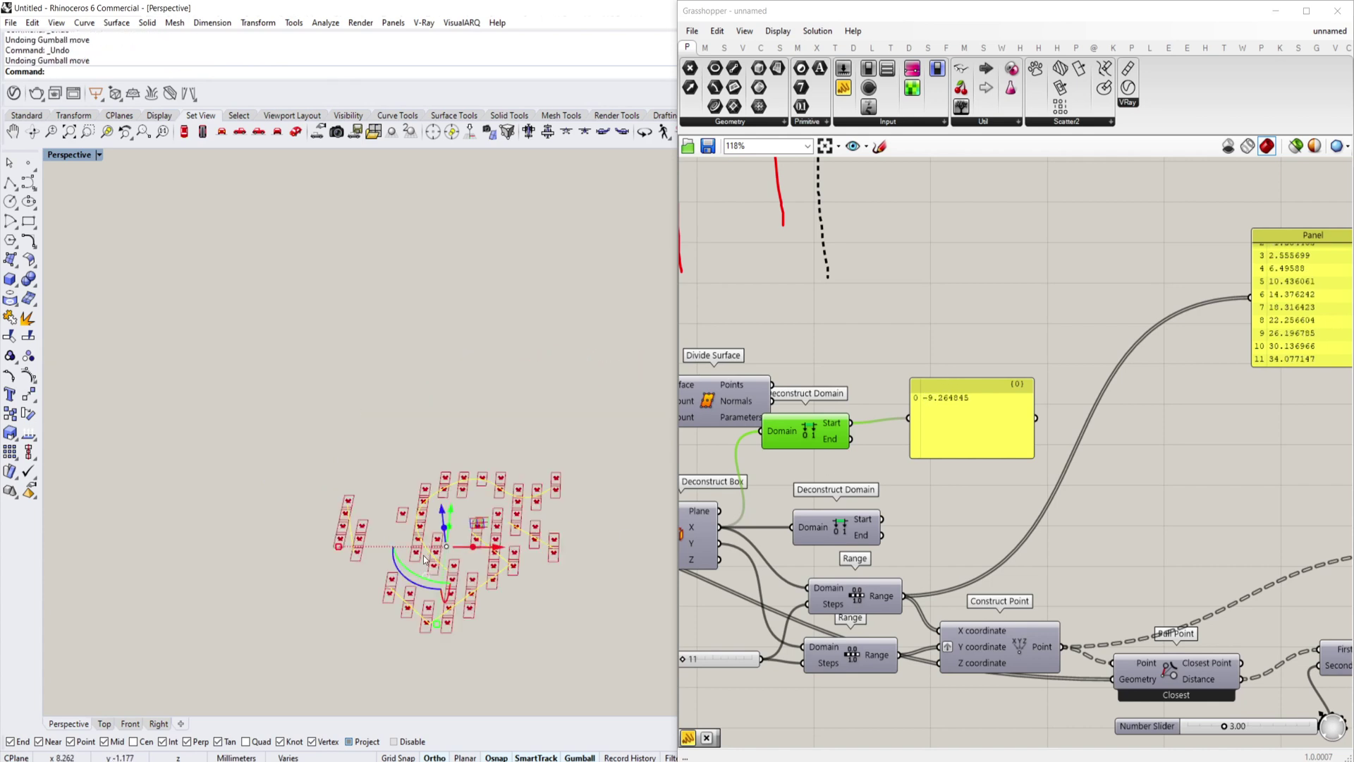
Move the Start value panel farther from the Deconstruct Domain components to clear the space beside them
right_click_drag(423, 559, 455, 525)
scroll(474, 513, "up", 2)
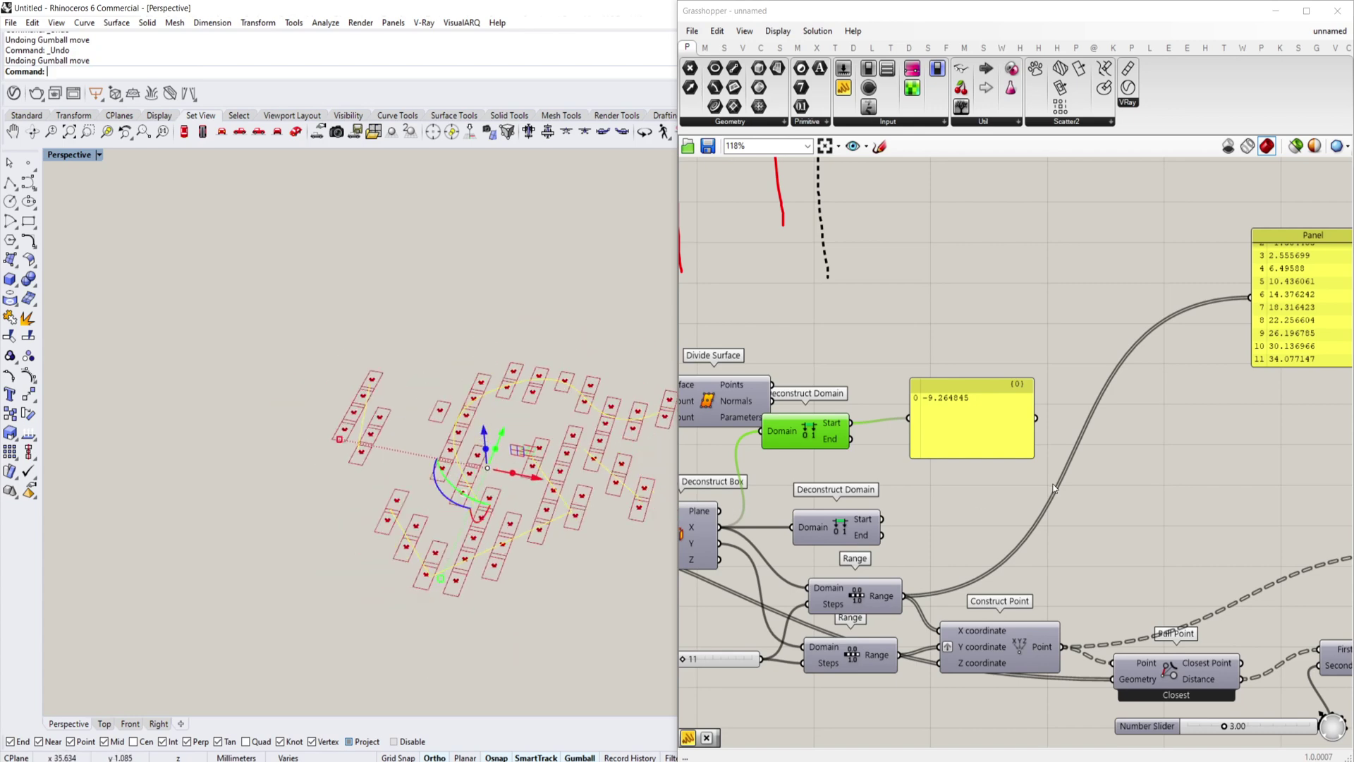
scroll(924, 473, "down", 3)
scroll(1078, 463, "up", 3)
left_click_drag(907, 459, 979, 447)
right_click_drag(946, 424, 1012, 420)
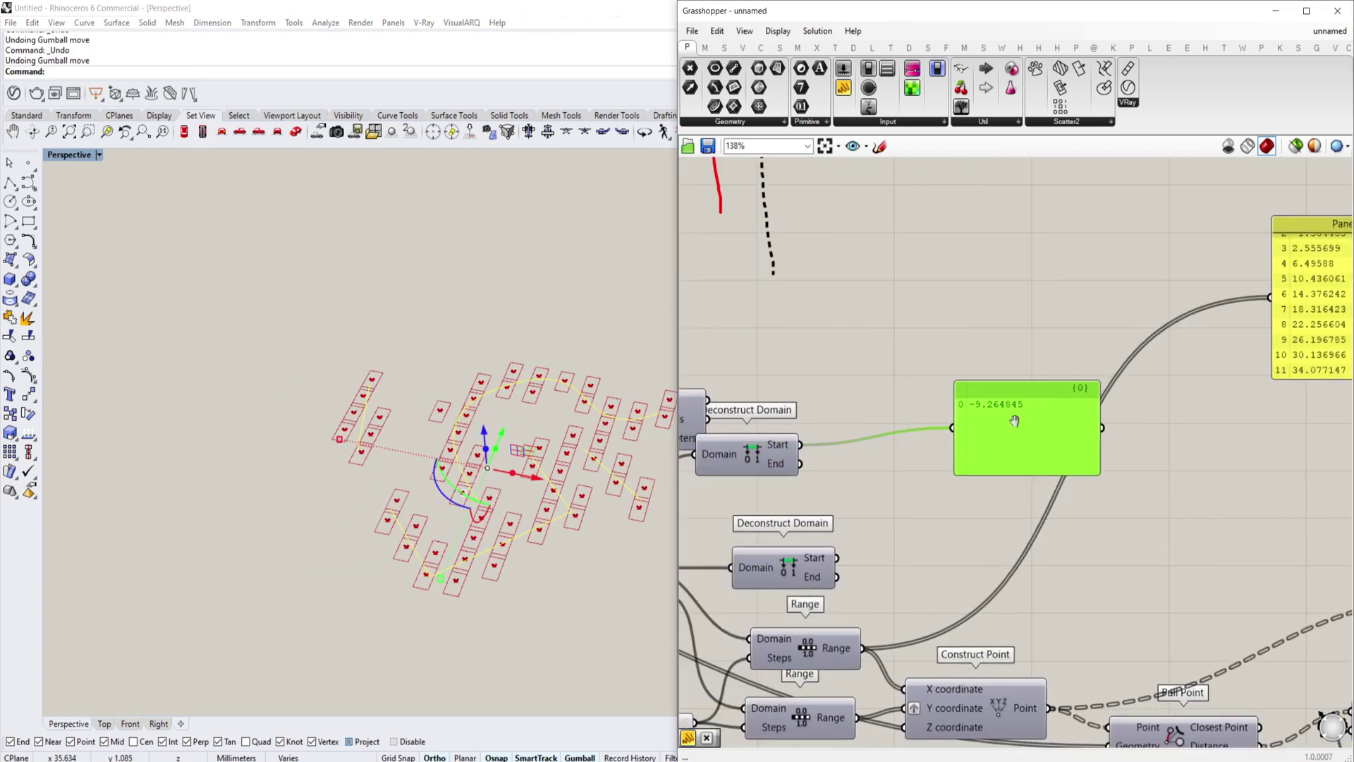
scroll(996, 397, "down", 2)
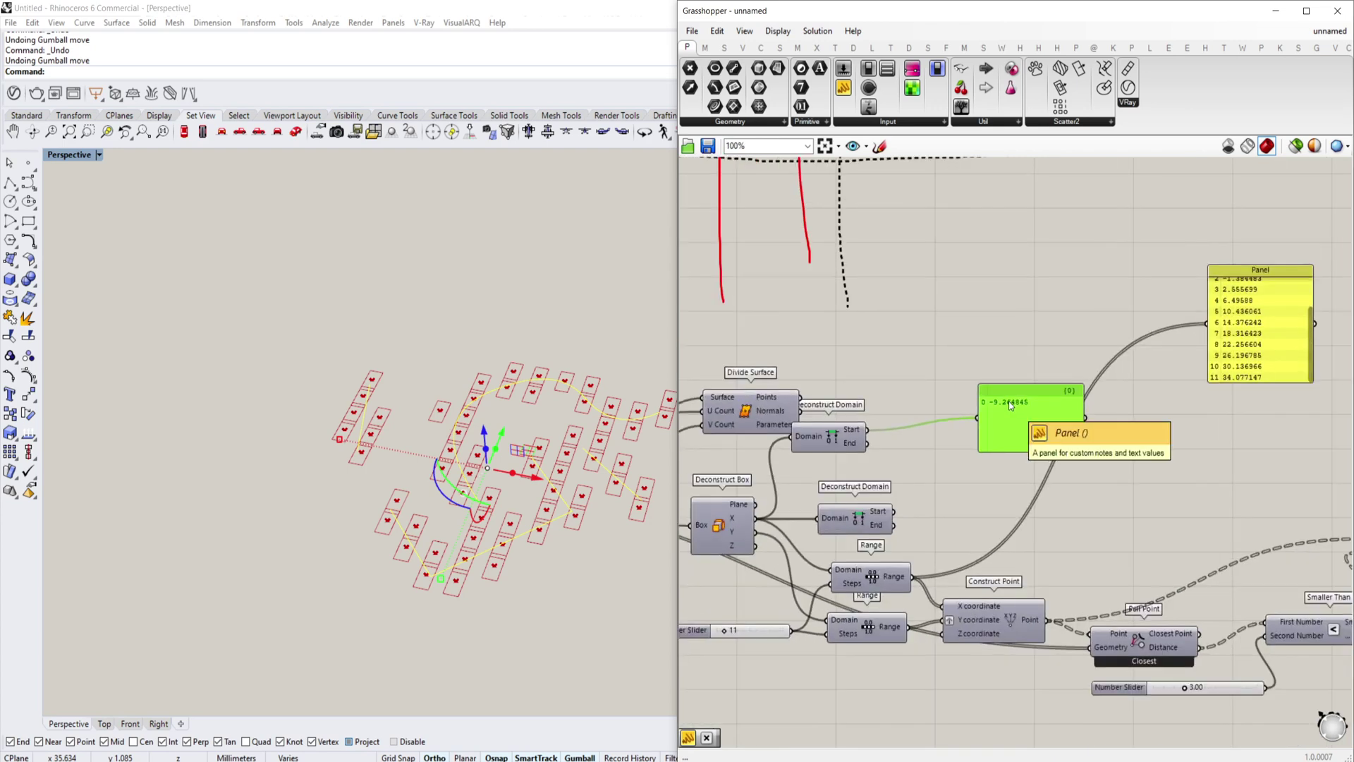
scroll(1010, 405, "down", 1)
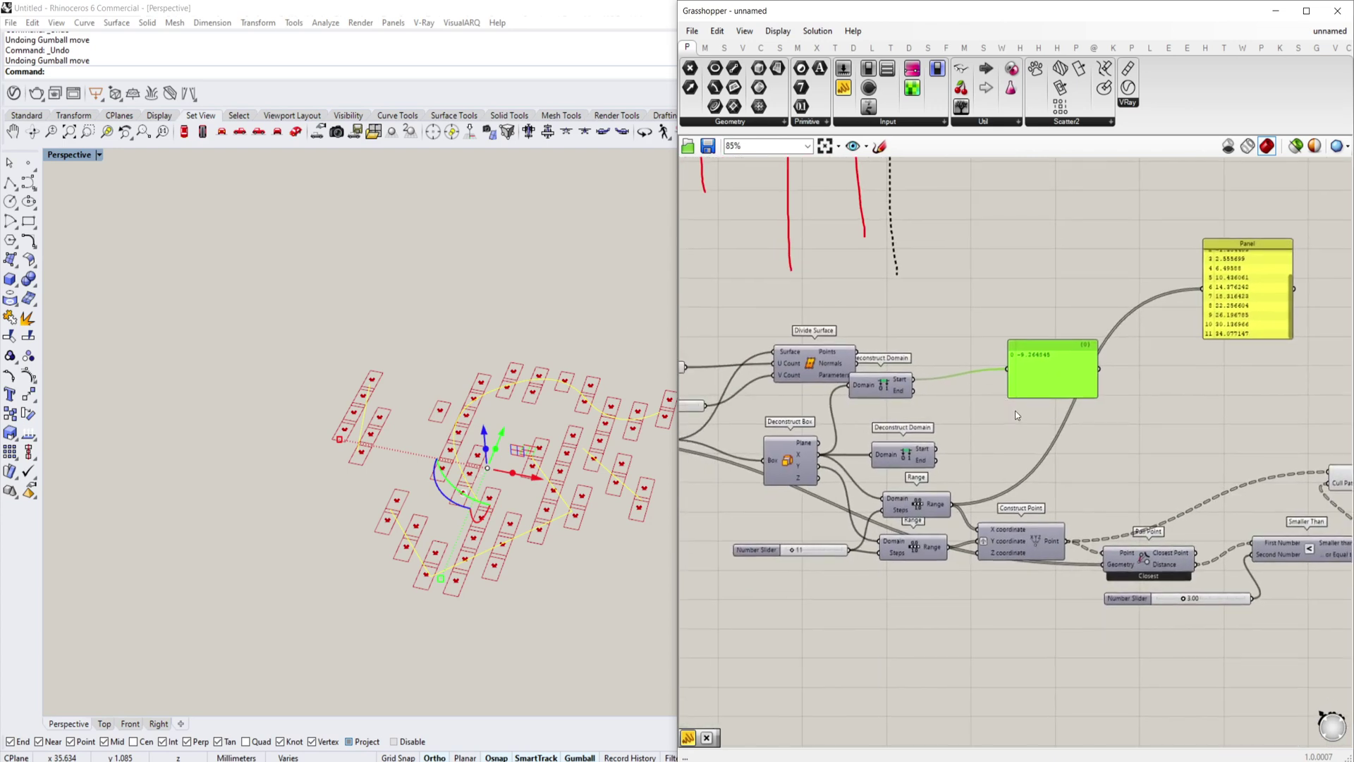
scroll(1016, 414, "up", 3)
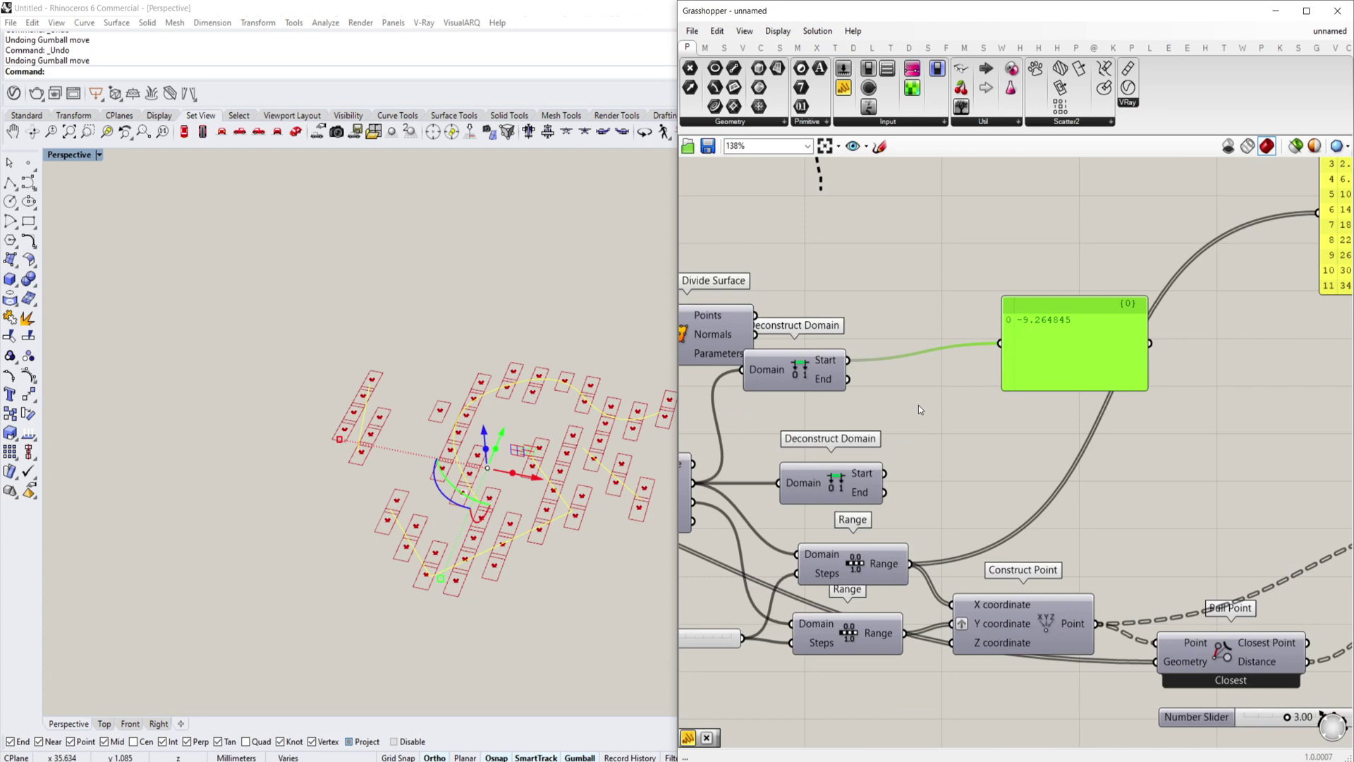
scroll(918, 405, "down", 2)
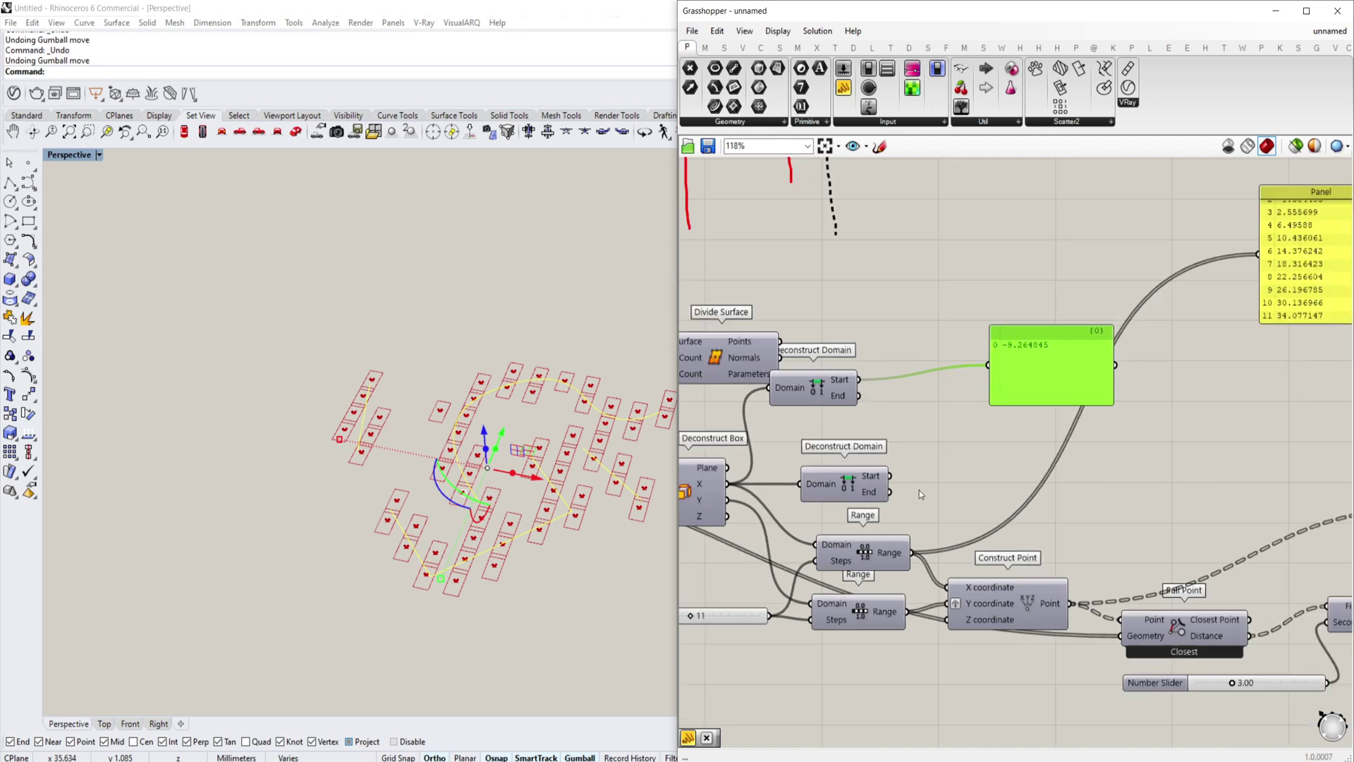
Sketch a long black line with a tick at each end and a second parallel line above it on the empty canvas
right_click_drag(1132, 494, 821, 462)
scroll(821, 462, "up", 1)
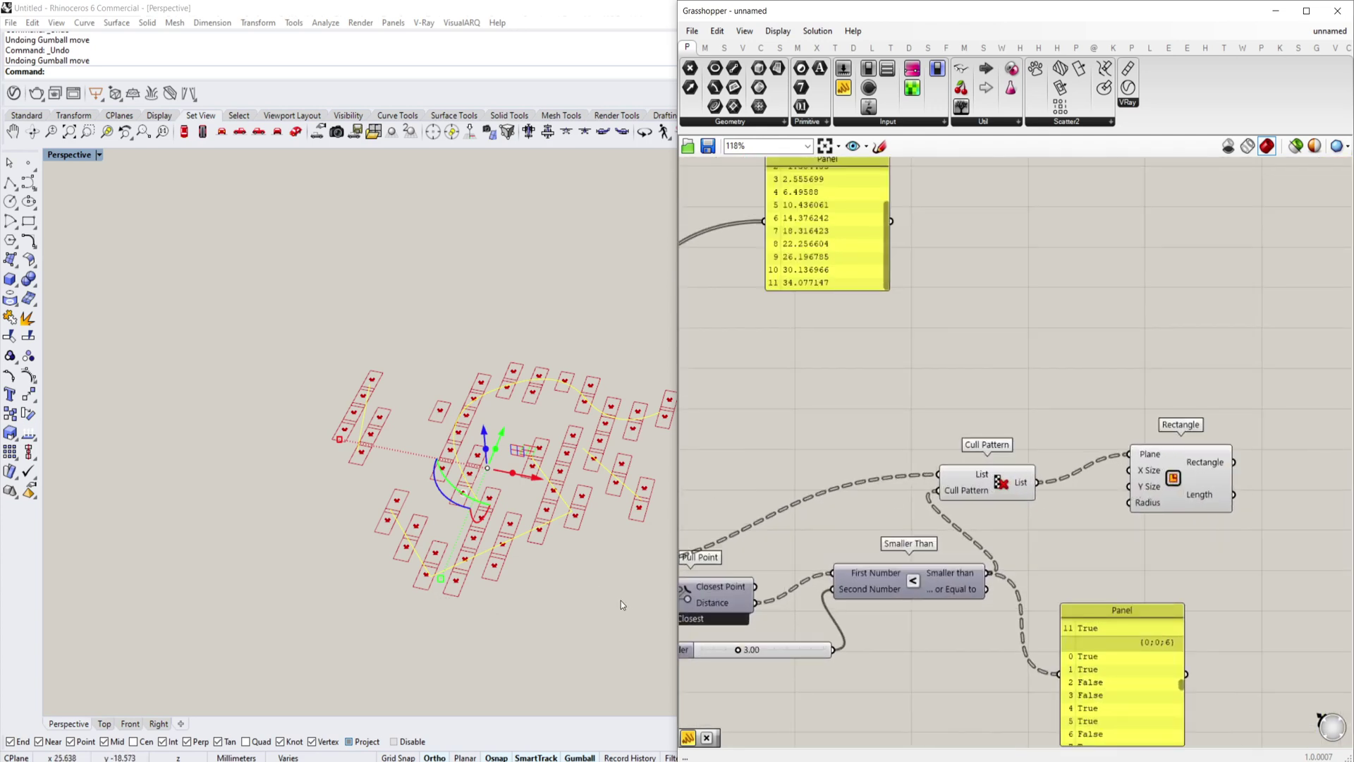
left_click(879, 146)
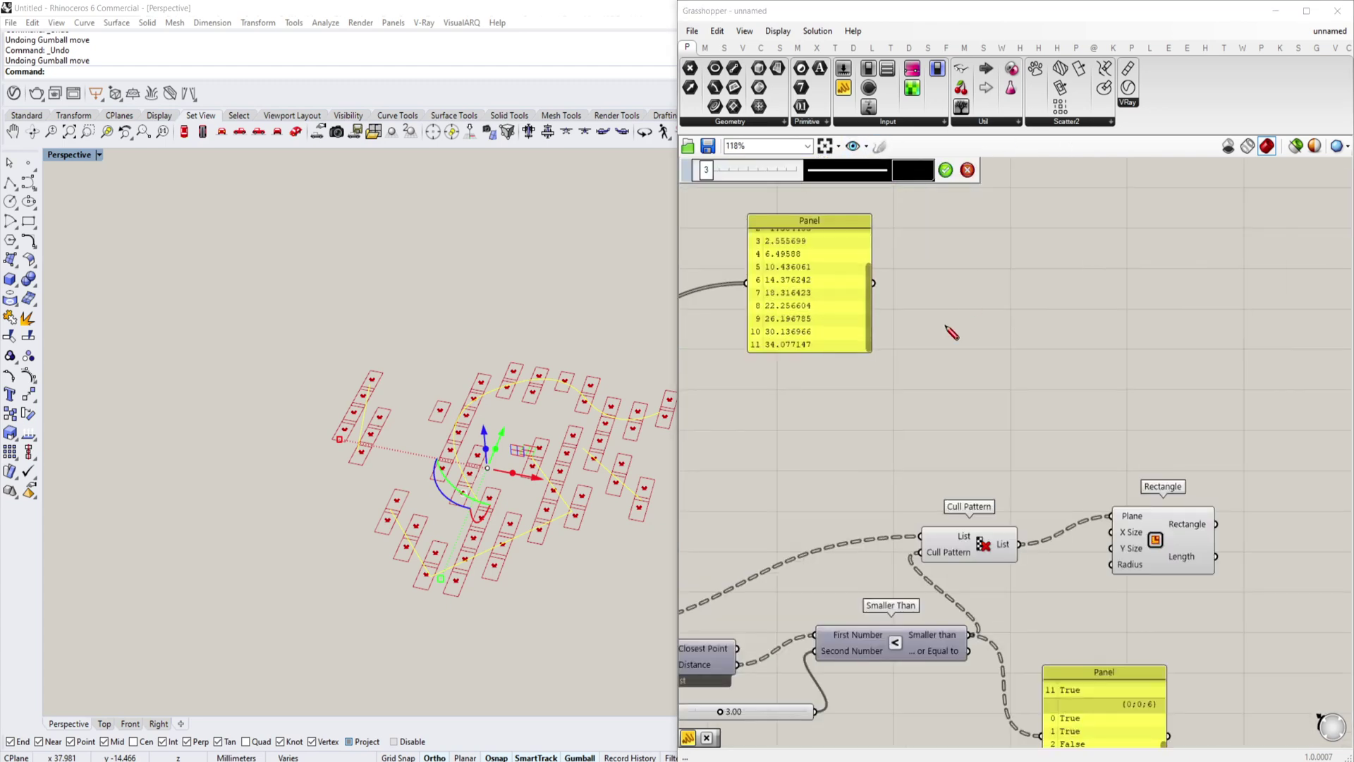
left_click_drag(836, 414, 1273, 354)
left_click_drag(838, 399, 843, 438)
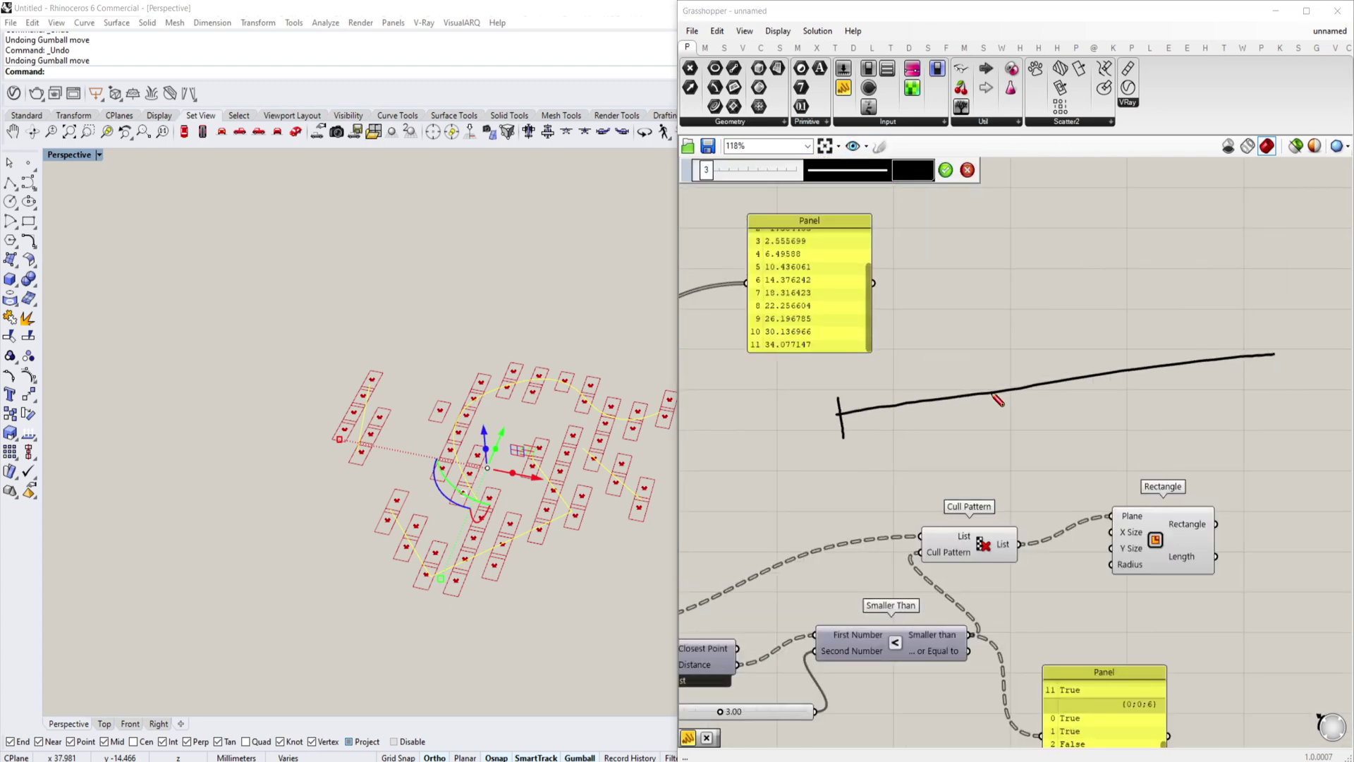
left_click_drag(1252, 338, 1255, 372)
left_click_drag(840, 381, 1257, 307)
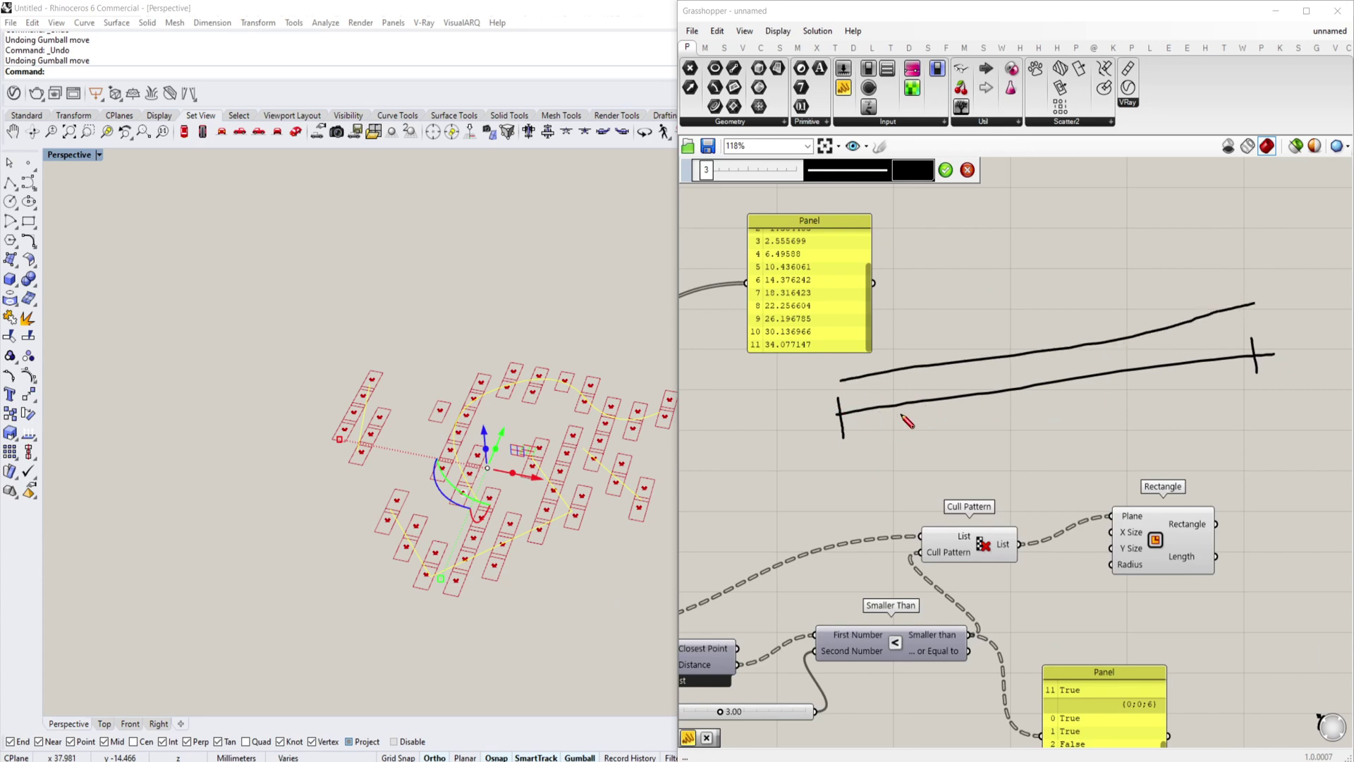
Add interval ticks, a split length line with an X below, and a loop around the sketched line, and keep the sketch
left_click_drag(968, 390, 978, 401)
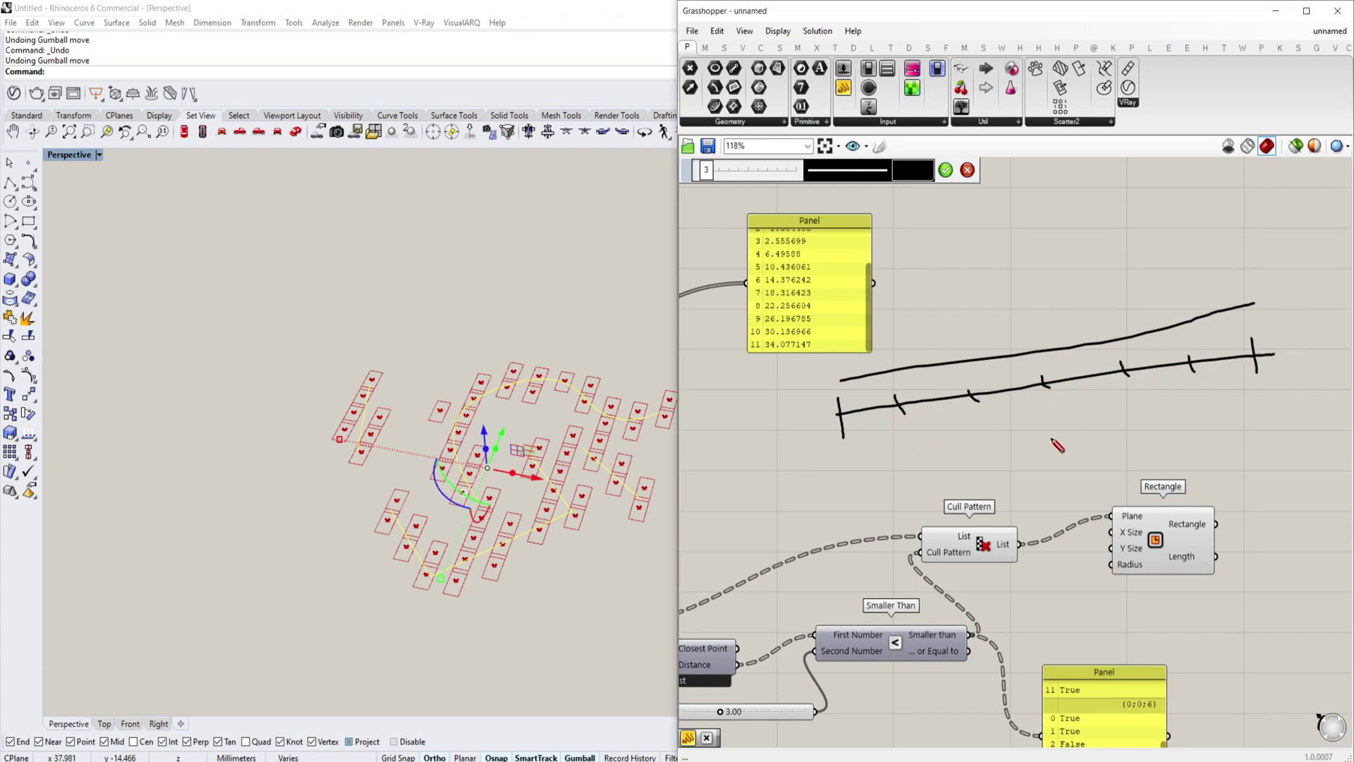
mouse_move(1050, 438)
left_mouse_down()
mouse_move(1070, 427)
mouse_move(1079, 443)
left_mouse_up()
left_click_drag(851, 457, 1008, 443)
left_click_drag(1114, 425, 1269, 400)
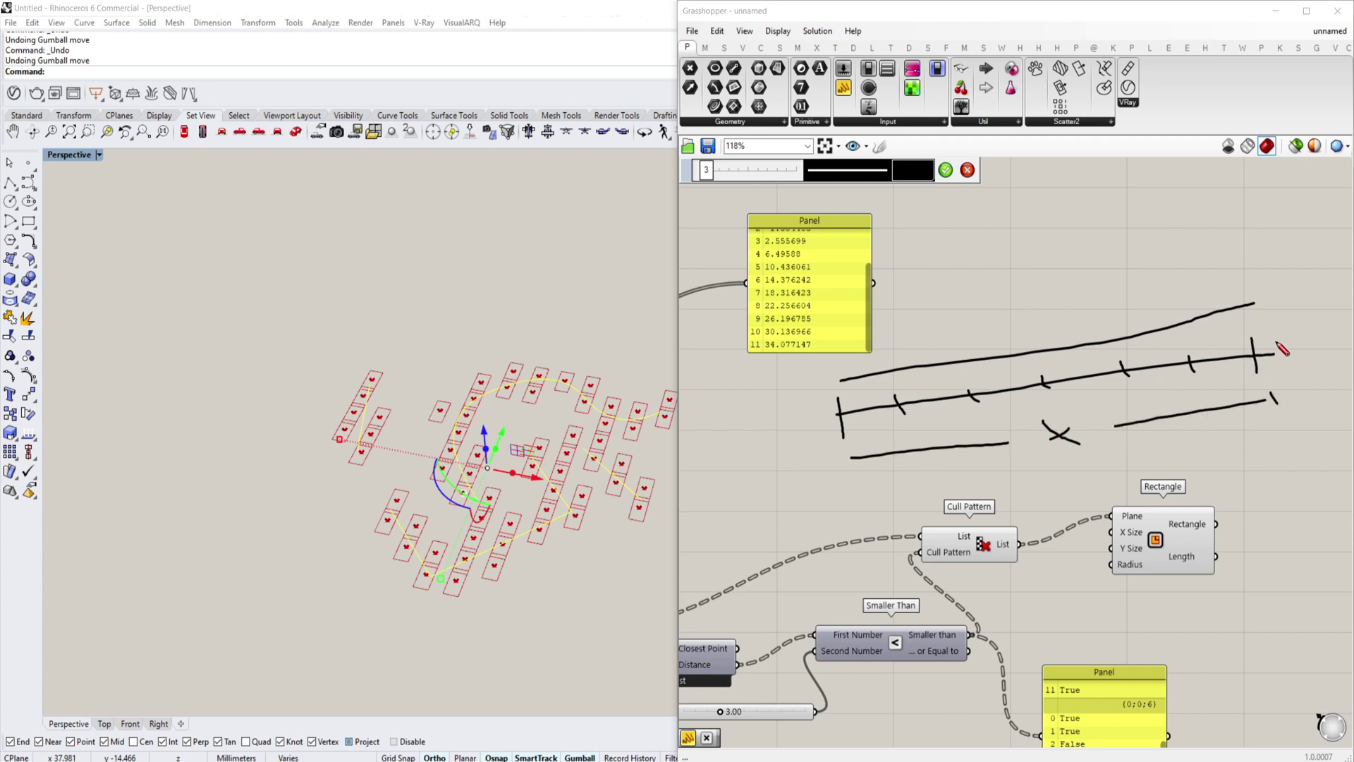
mouse_move(1276, 337)
left_mouse_down()
mouse_move(836, 418)
mouse_move(1220, 381)
mouse_move(1274, 354)
left_mouse_up()
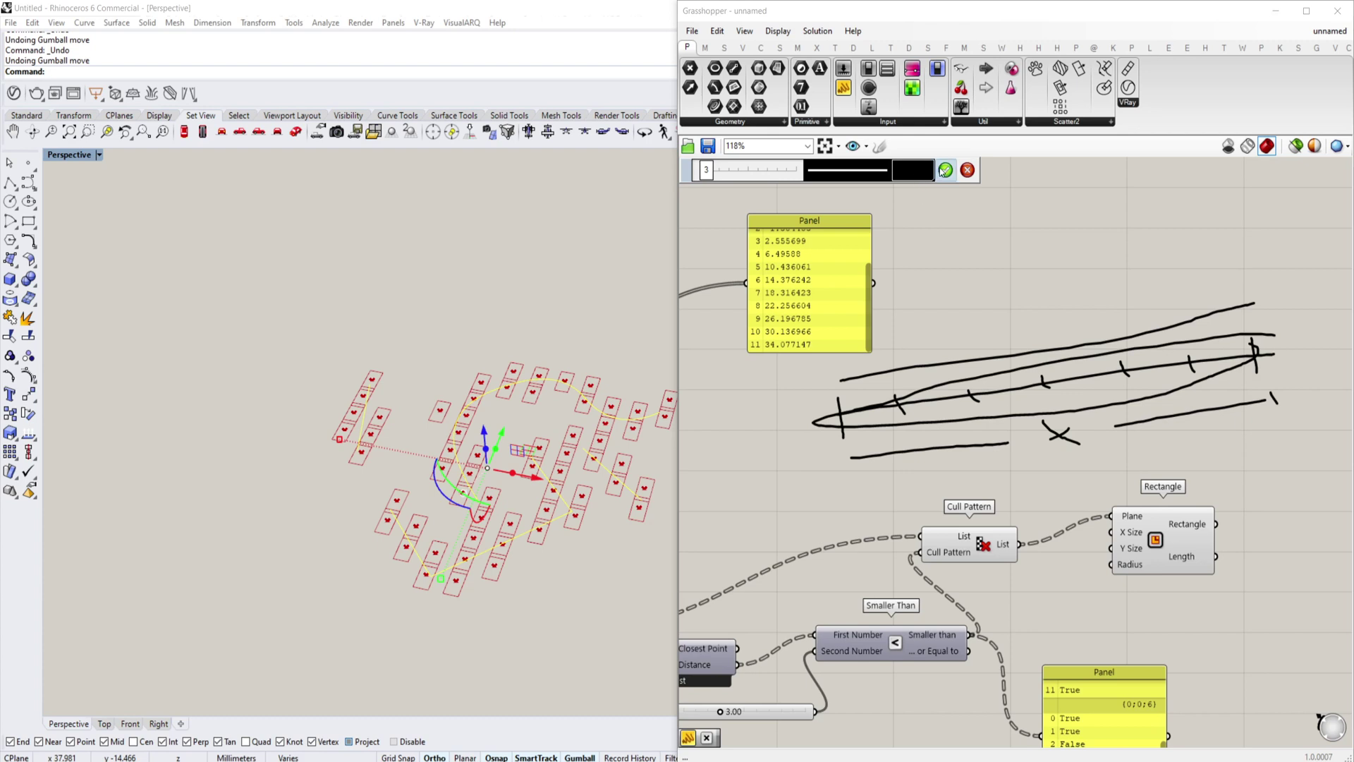
left_click(945, 171)
Sketch red circles around the last two intervals of the divided line and keep the sketch
left_click(880, 147)
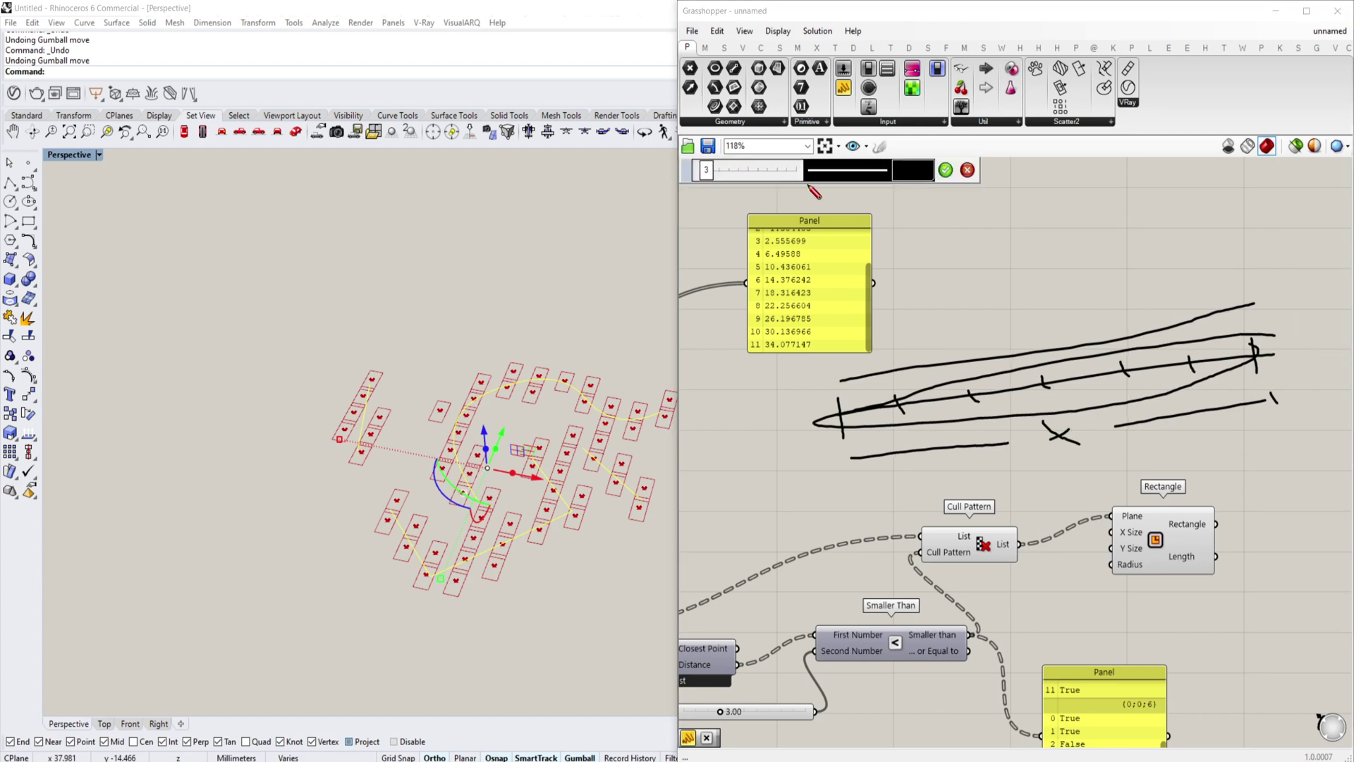
left_click(862, 177)
left_click(914, 173)
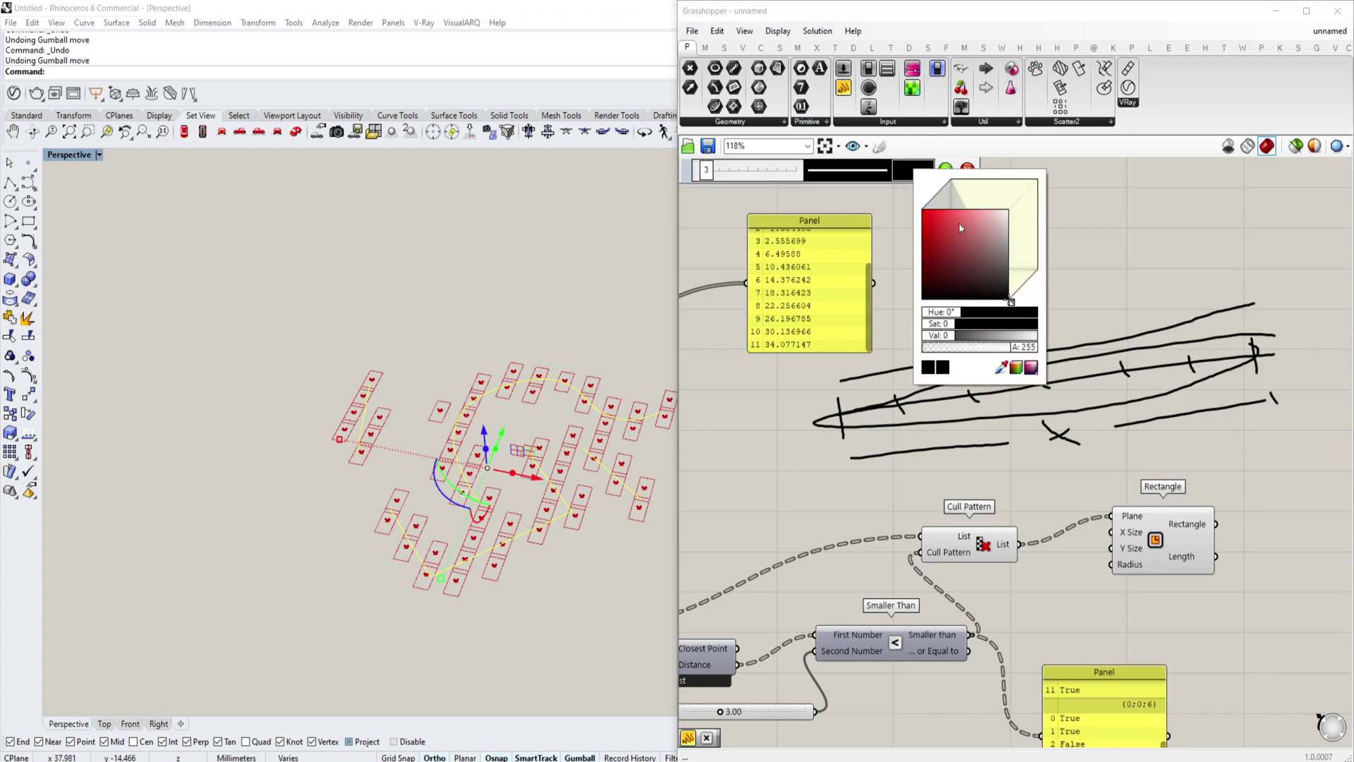
left_click(940, 226)
left_click(1242, 361)
mouse_move(1195, 339)
left_mouse_down()
mouse_move(1272, 371)
mouse_move(1174, 347)
mouse_move(1100, 375)
mouse_move(1156, 341)
left_mouse_up()
left_click(945, 170)
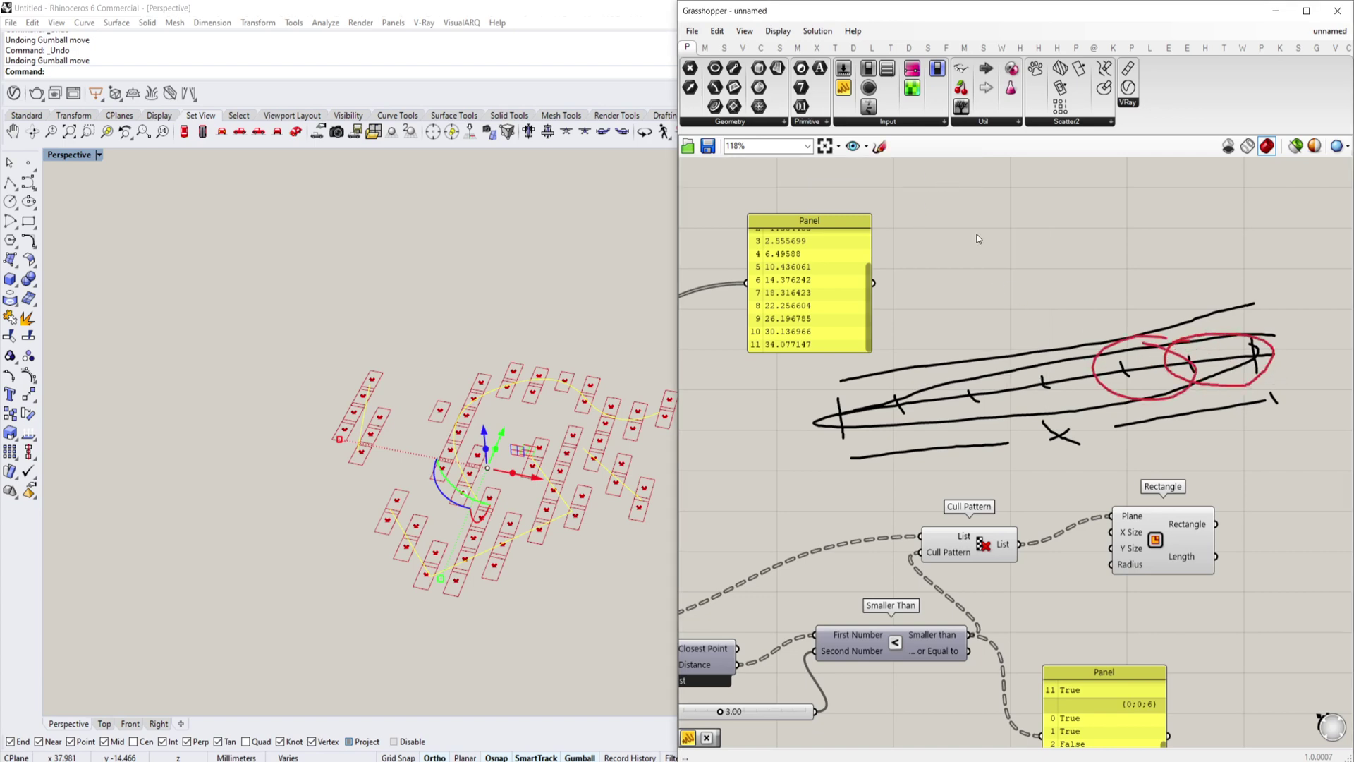
Feed the small panel from the upper Deconstruct Domain's End output, and switch it back to Start
scroll(1034, 415, "down", 3)
right_click_drag(1001, 416, 1035, 524)
scroll(1069, 444, "up", 2)
left_click_drag(796, 390, 928, 402)
scroll(846, 427, "down", 1)
scroll(928, 413, "up", 1)
double_click(857, 430)
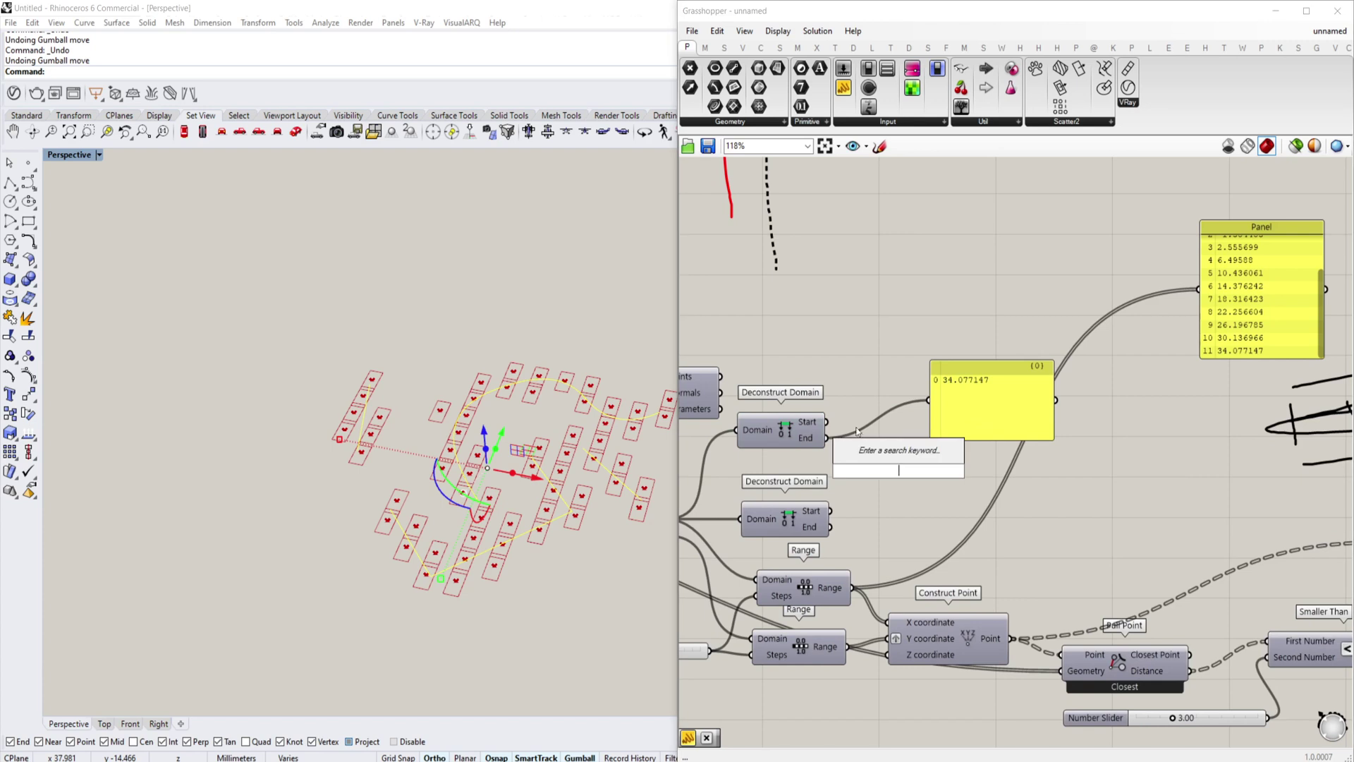
left_click_drag(826, 422, 928, 400)
Add an Addition component, connect the upper Deconstruct Domain's Start and End to A and B, and feed its Result to the small panel
double_click(868, 378)
type("add")
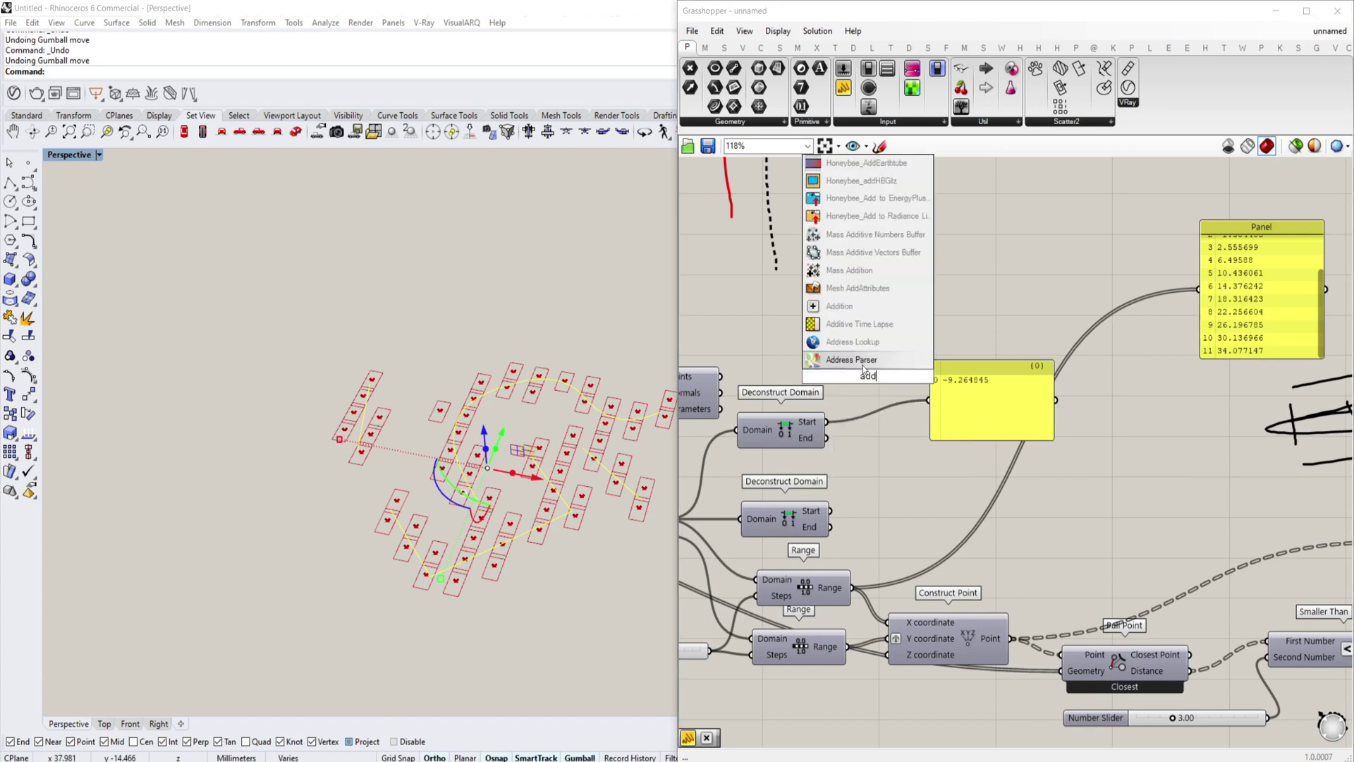
left_click(859, 306)
left_click_drag(818, 433, 810, 406)
left_click_drag(876, 376, 886, 416)
left_click_drag(974, 409, 1024, 400)
Move the Addition component and its result panel farther from the Deconstruct Domain to open up space between them
scroll(857, 406, "up", 1)
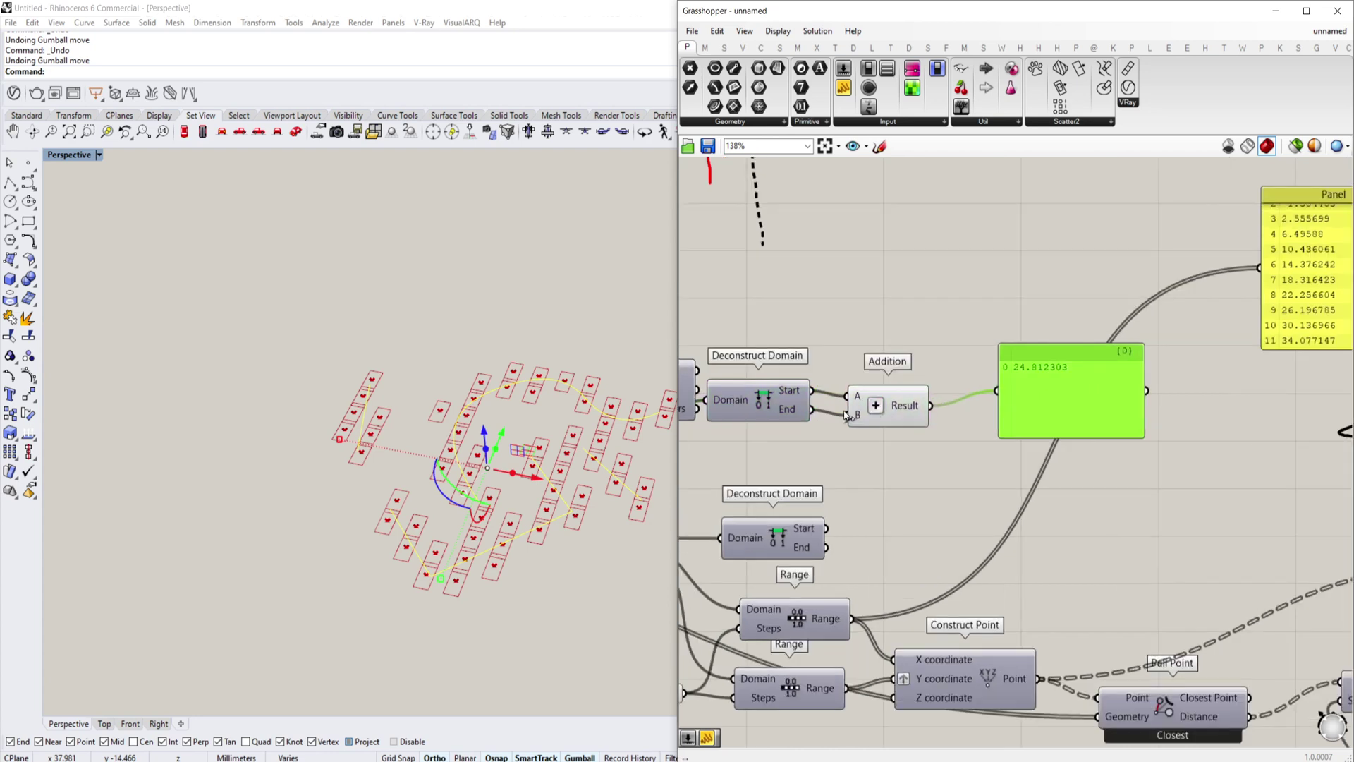
left_click_drag(812, 409, 992, 396)
left_click_drag(887, 411, 1103, 401)
left_click_drag(909, 440, 986, 412)
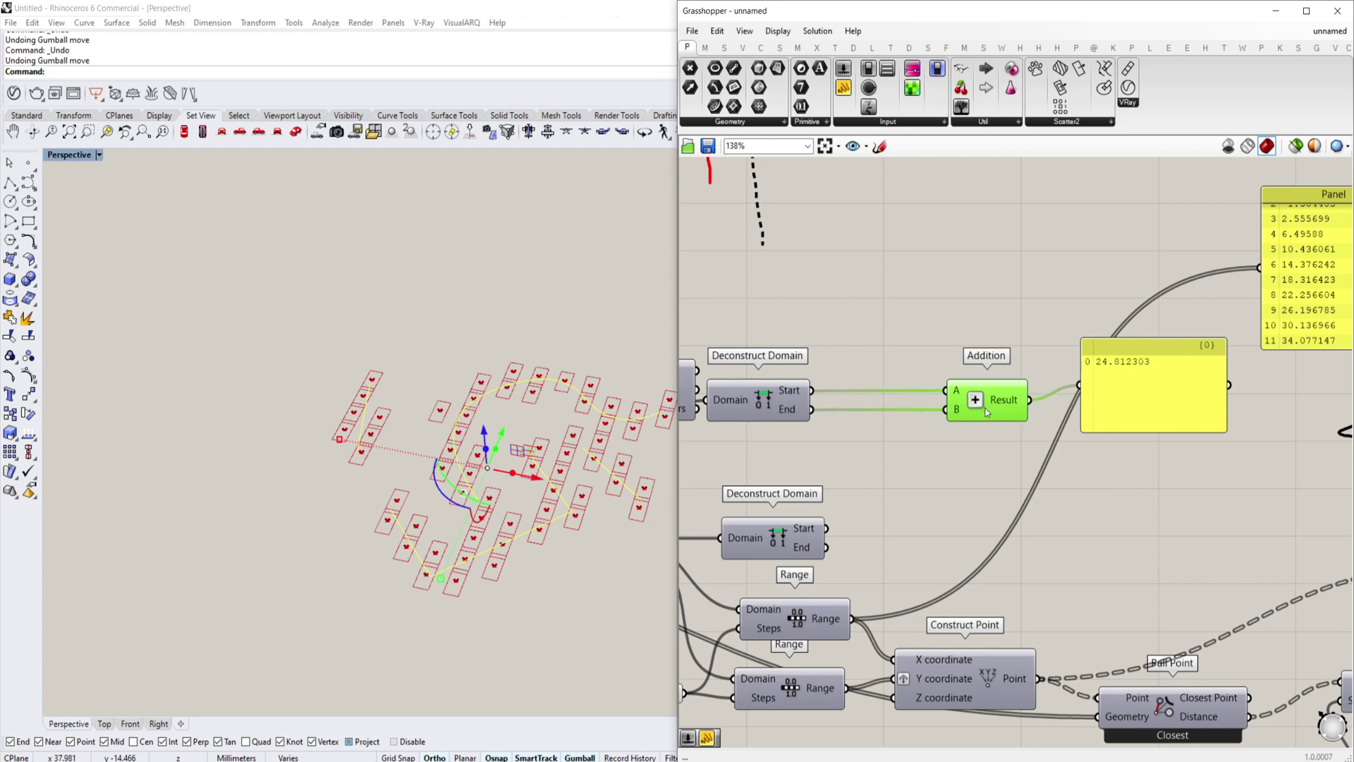
Add an Absolute component beside the upper Deconstruct Domain and move Addition farther away to make room
double_click(929, 365)
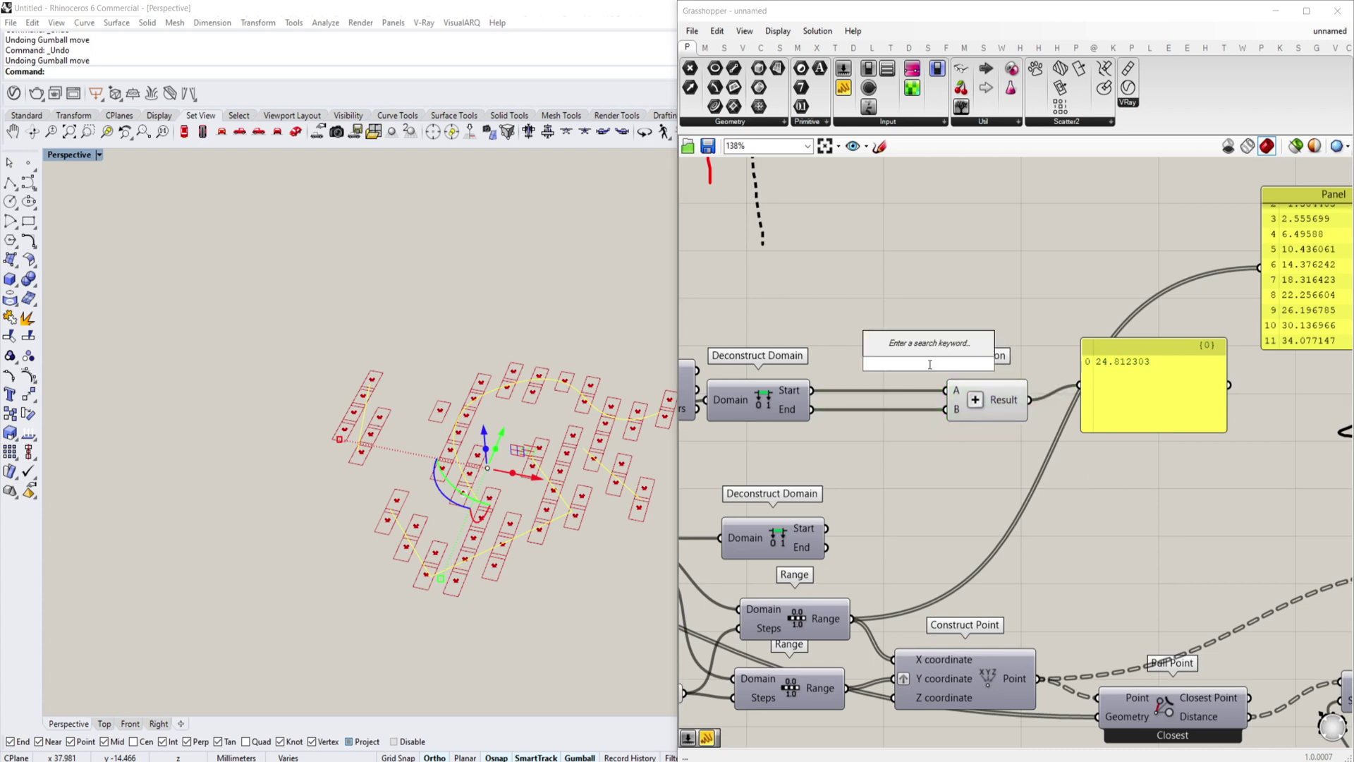
type("abs")
key("Return")
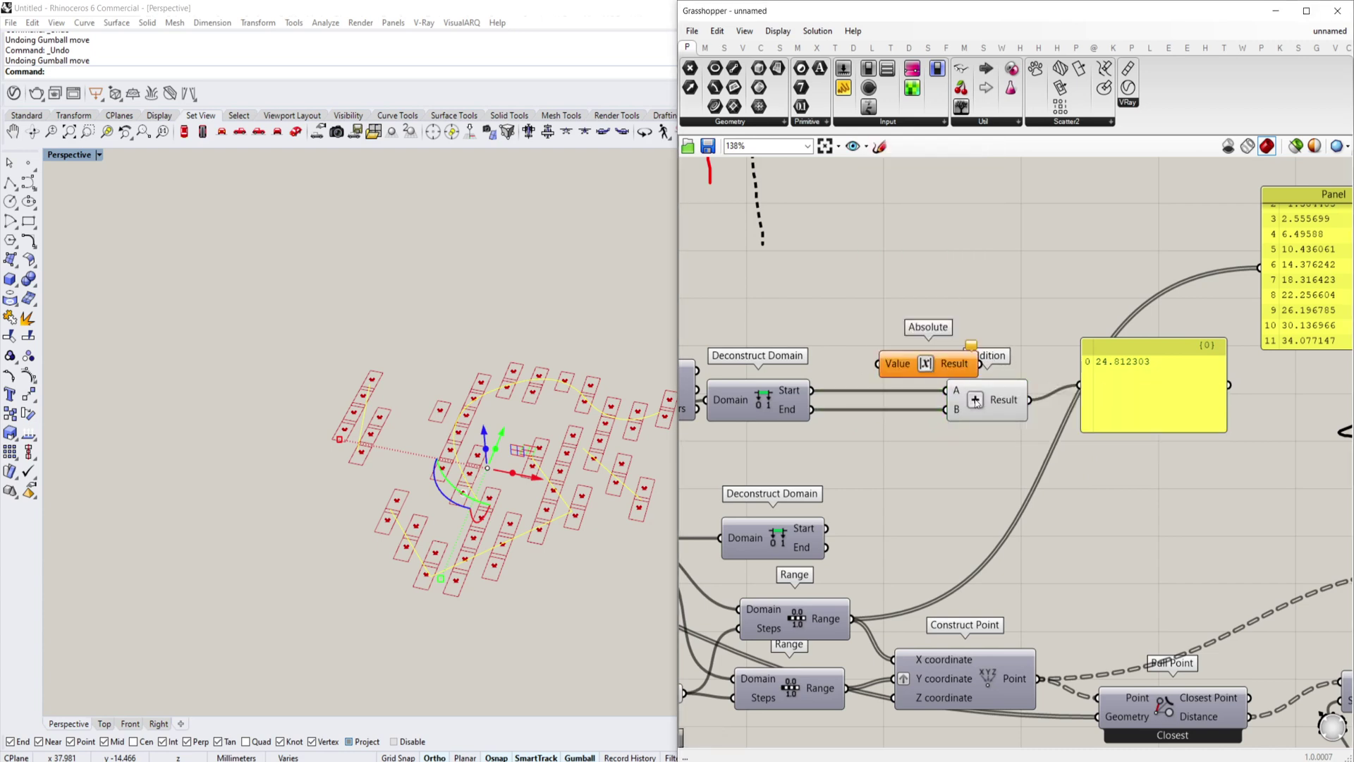
left_click_drag(976, 402, 1062, 402)
left_click(942, 369)
scroll(931, 367, "up", 1)
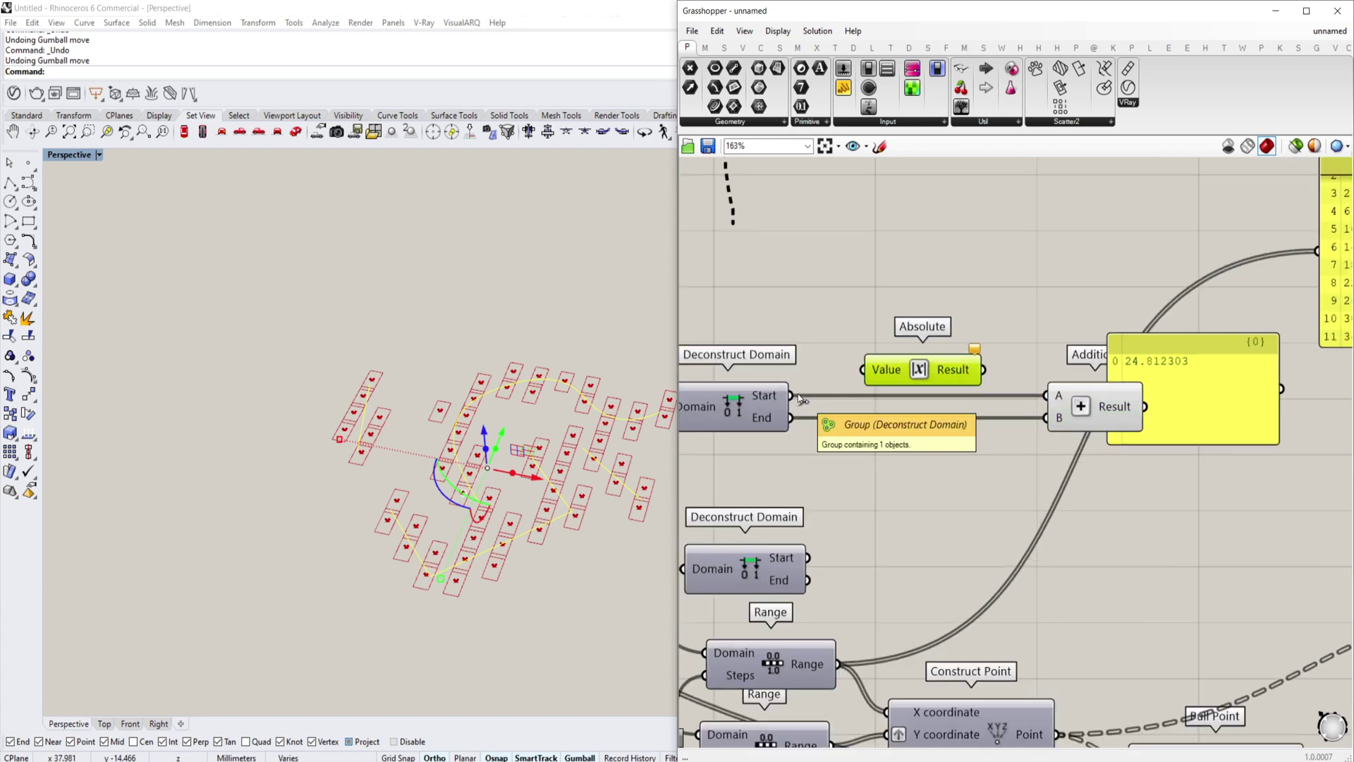
Route Start through the Absolute component into Addition's A, and End through a copy of Absolute into B
left_click_drag(910, 367, 1046, 395)
left_click(993, 395)
left_click_drag(955, 395, 1046, 417, "alt")
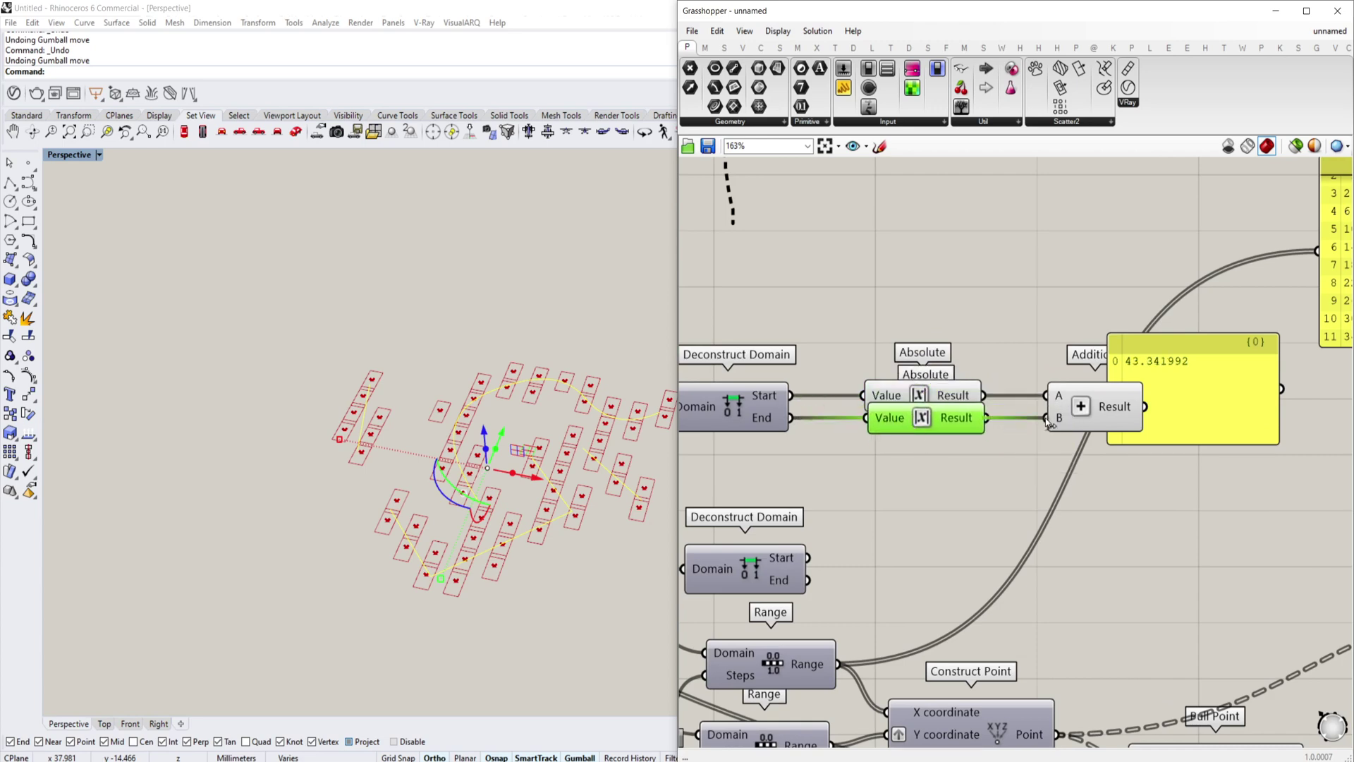
Move the result panel clear of the Addition component so the output wire is exposed
scroll(1087, 412, "down", 2)
left_click(1139, 410)
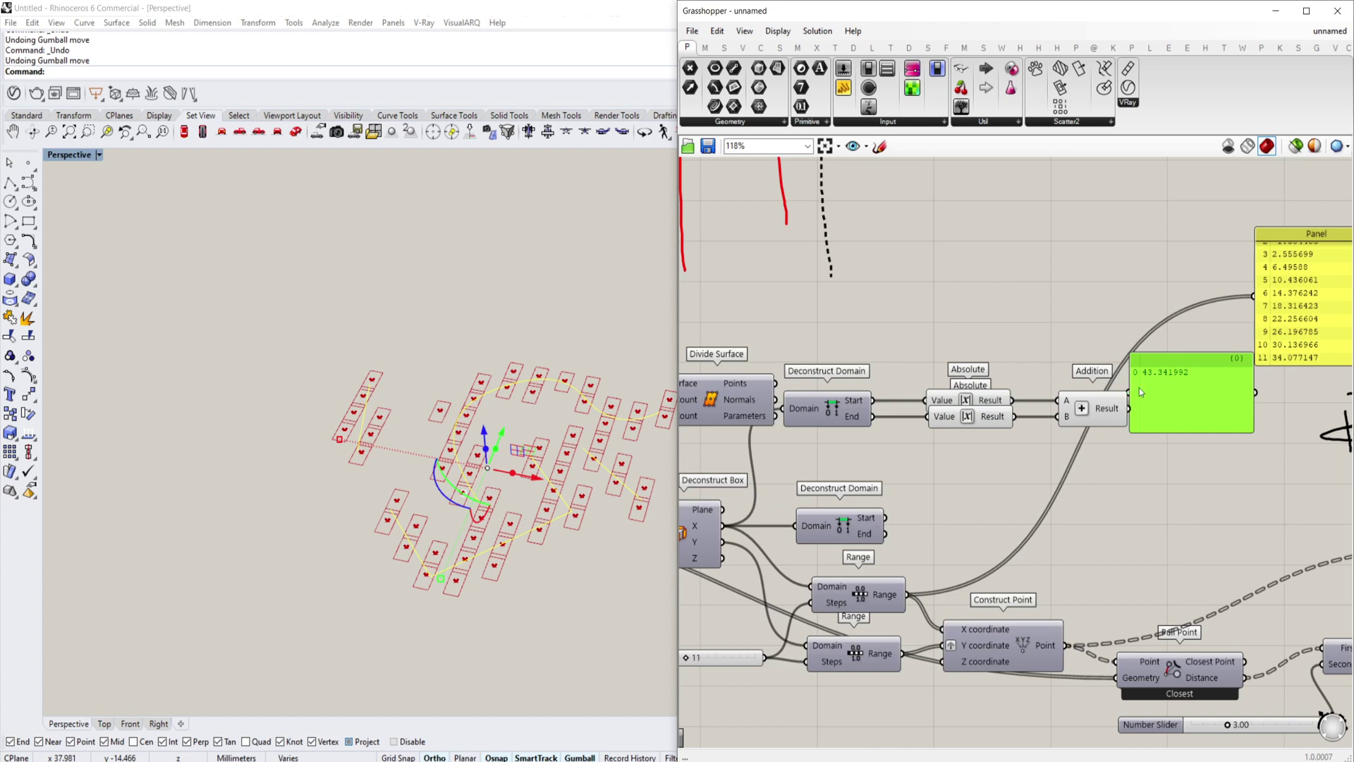
left_click_drag(1139, 387, 1178, 403)
scroll(1066, 411, "up", 1)
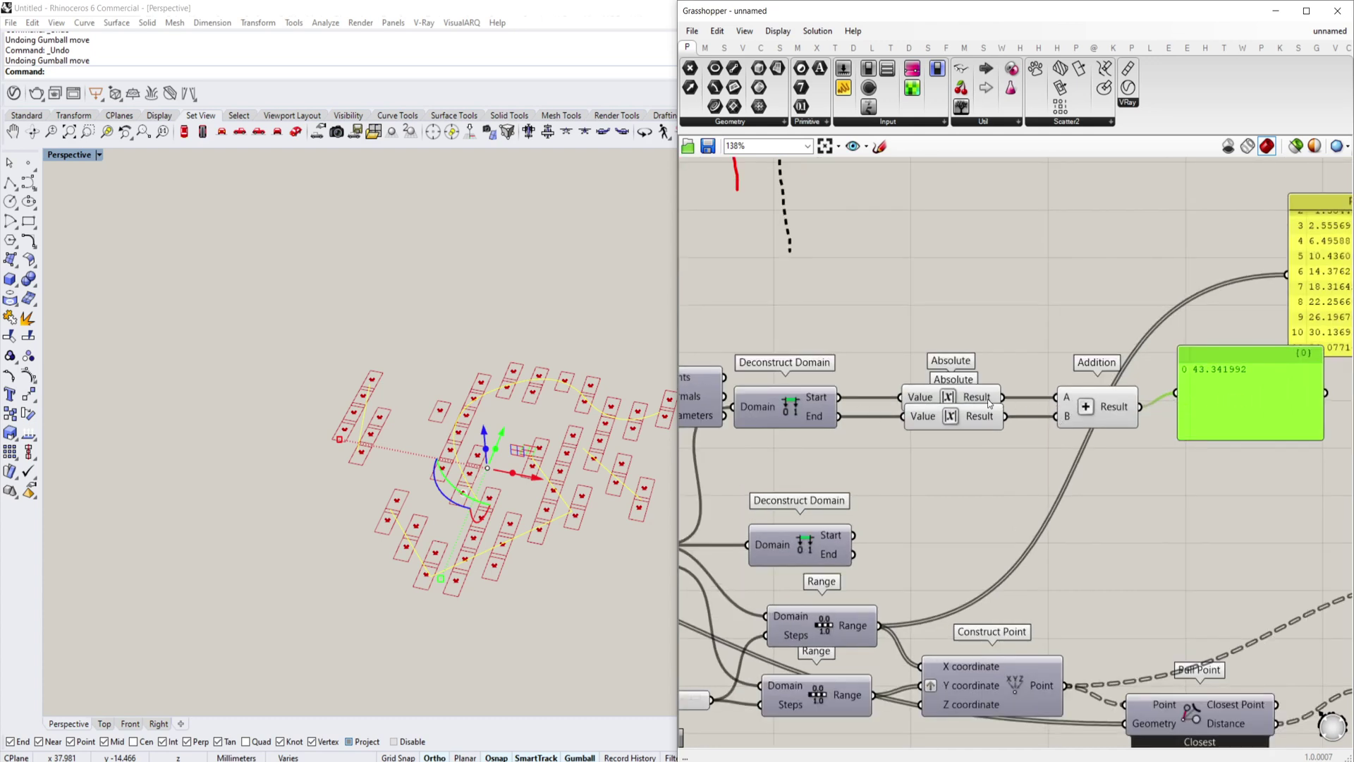
mouse_move(1003, 396)
left_mouse_down()
mouse_move(1174, 394)
mouse_move(1009, 417)
left_mouse_up()
left_click_drag(1143, 409, 1174, 394)
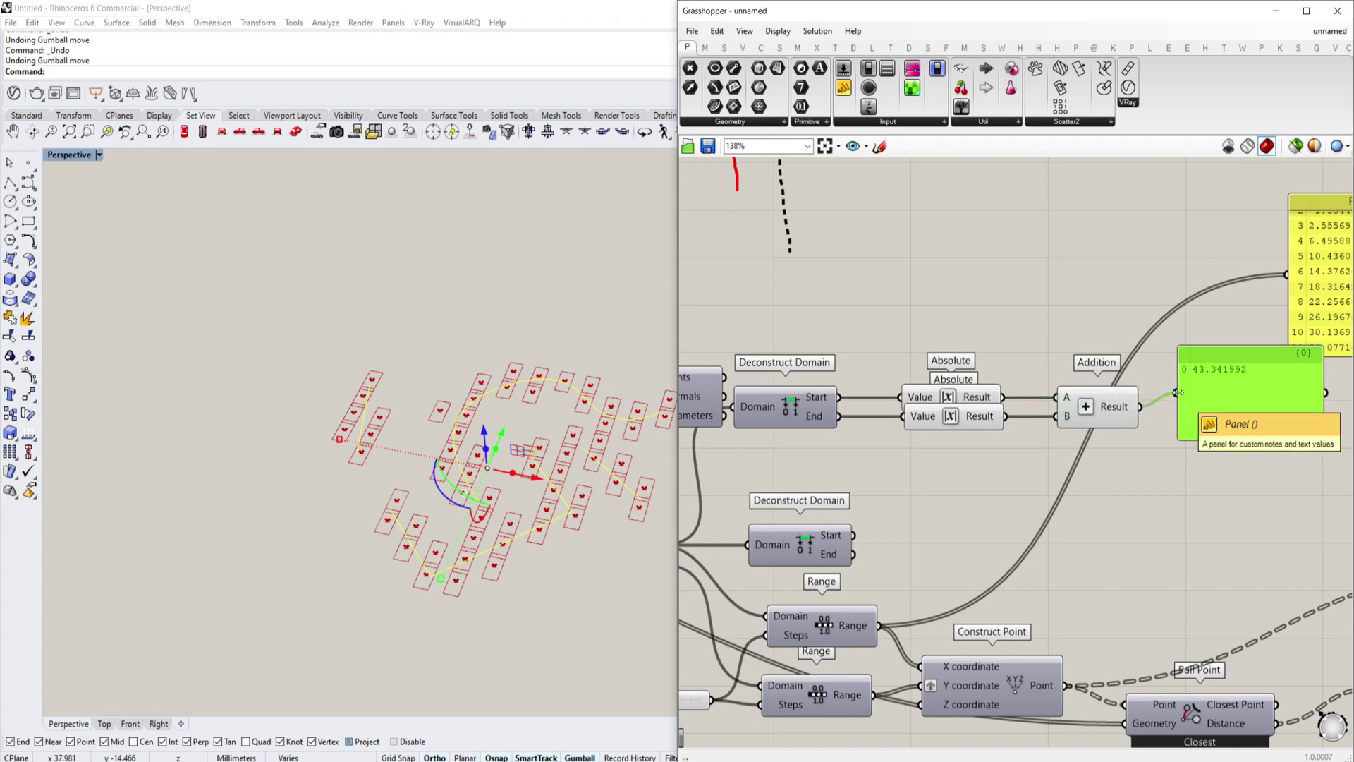
Duplicate the Deconstruct Domain, both Absolute components and Addition below the originals, and connect Deconstruct Box's Y output to the copy's Domain
scroll(1061, 487, "down", 2)
scroll(1093, 435, "up", 2)
scroll(1079, 426, "down", 1)
right_click_drag(1092, 422, 1133, 403)
left_click_drag(1152, 358, 838, 453)
key("ctrl+c")
key("ctrl+v")
left_click_drag(890, 416, 887, 459)
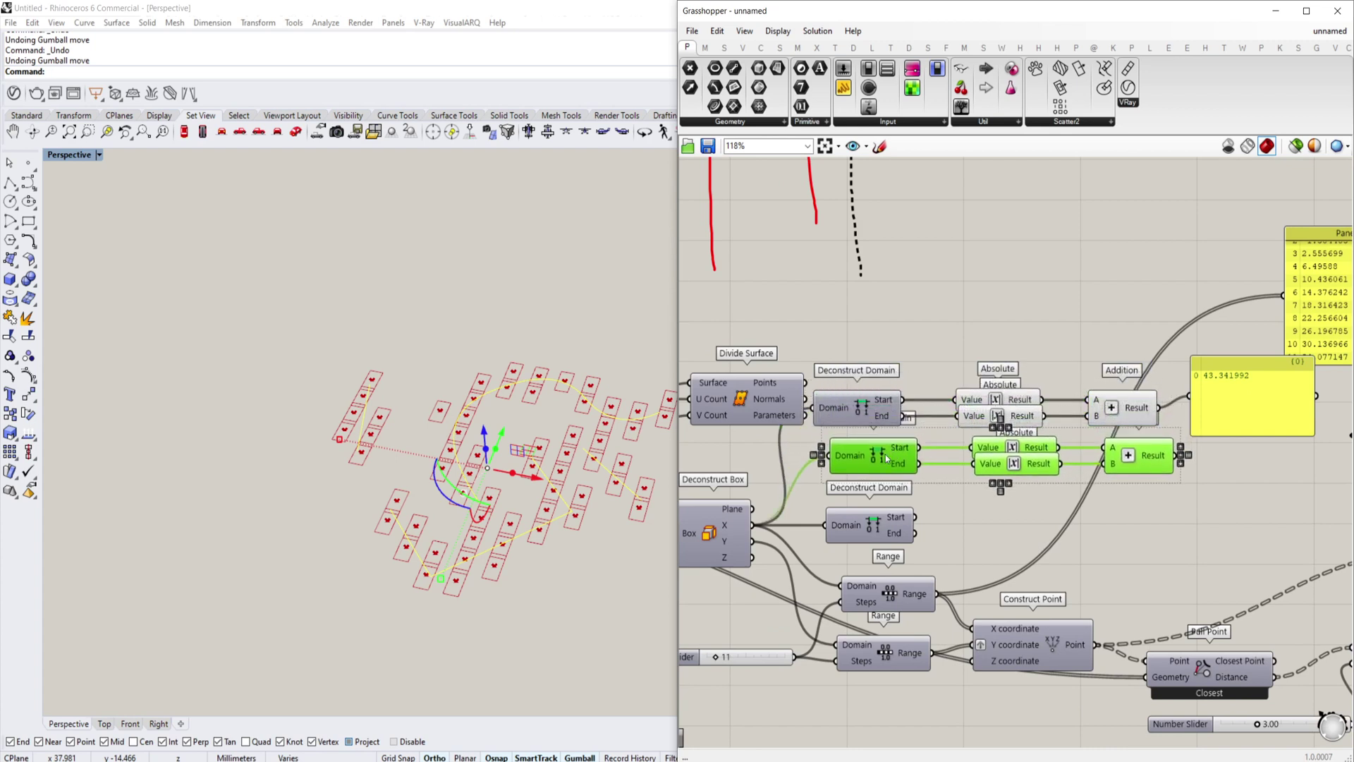
left_click_drag(754, 545, 832, 456)
Feed the result panel from the copied Addition component's Result output
right_click_drag(1104, 462, 1041, 471)
left_click(1219, 480)
right_click_drag(1221, 480, 1049, 469)
scroll(1048, 469, "down", 2)
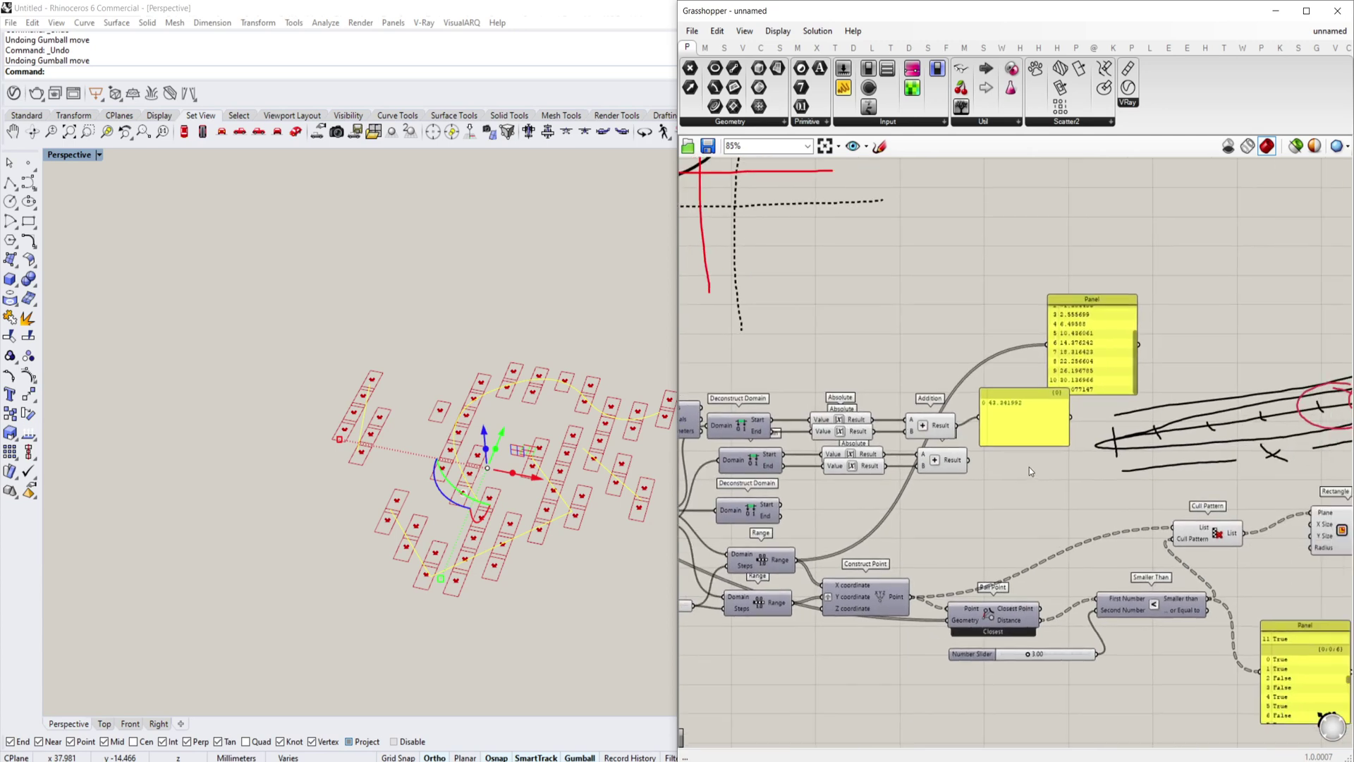
scroll(966, 458, "up", 2)
left_click_drag(971, 458, 1033, 454)
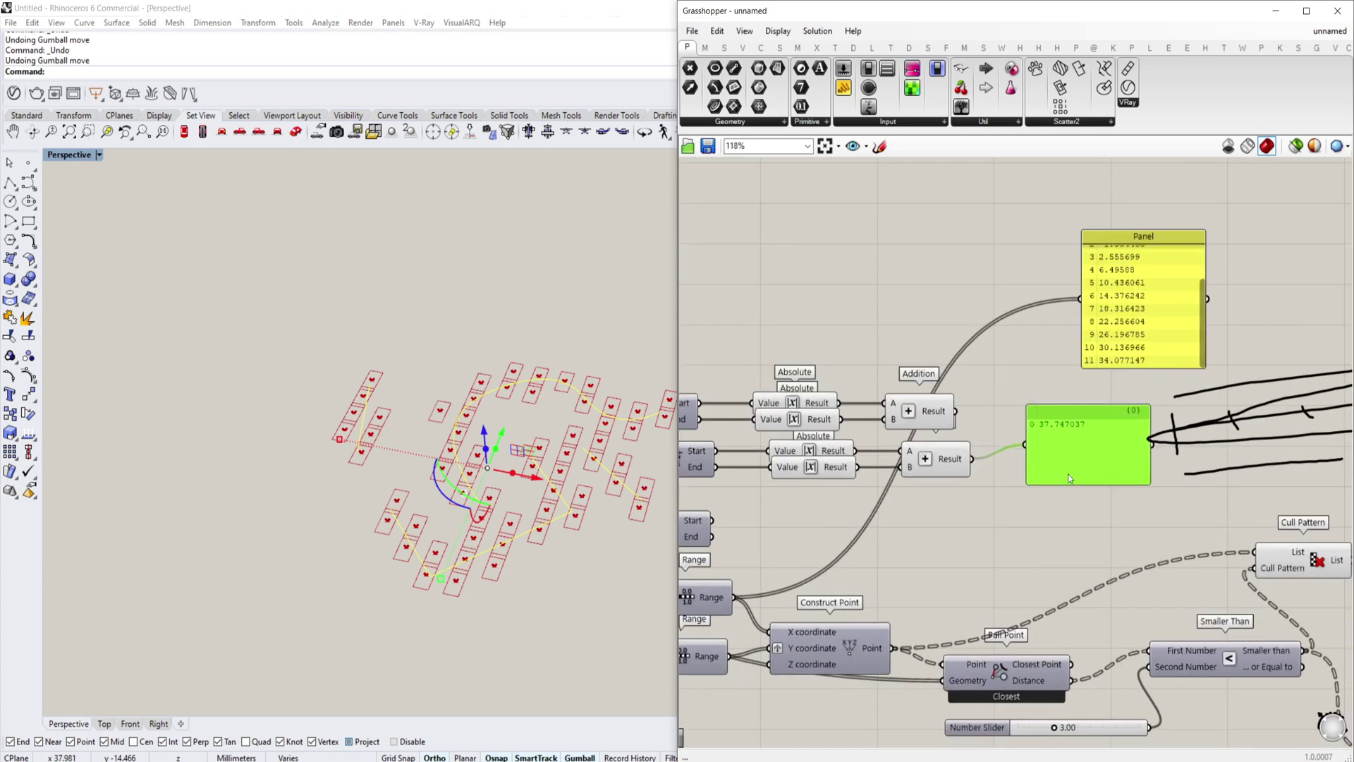
Select only the divided-line sketch and move it up, clear of the components
left_click(1139, 341)
scroll(1140, 341, "down", 2)
scroll(1139, 341, "down", 3)
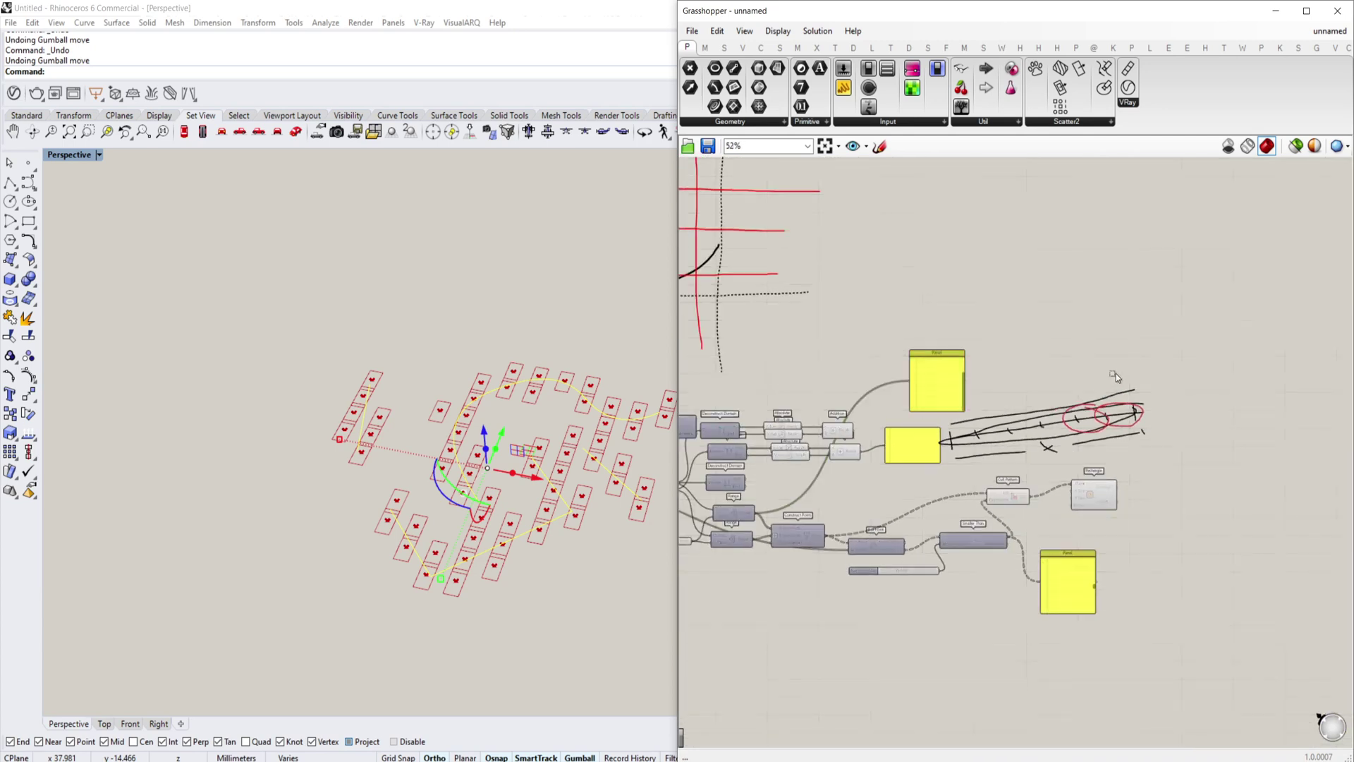
left_click(1017, 439)
scroll(1169, 363, "up", 3)
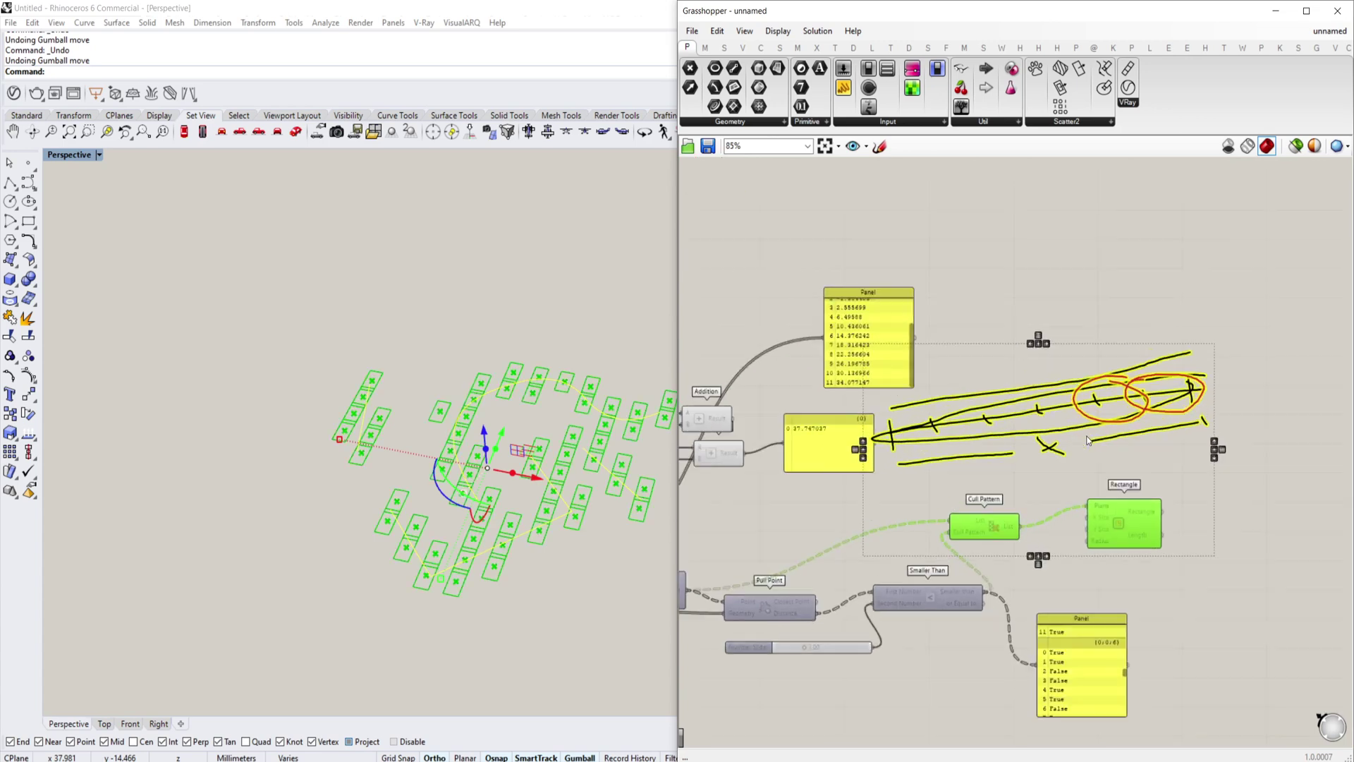
left_click(1249, 443)
left_click_drag(1217, 297, 956, 474)
scroll(1126, 426, "down", 3)
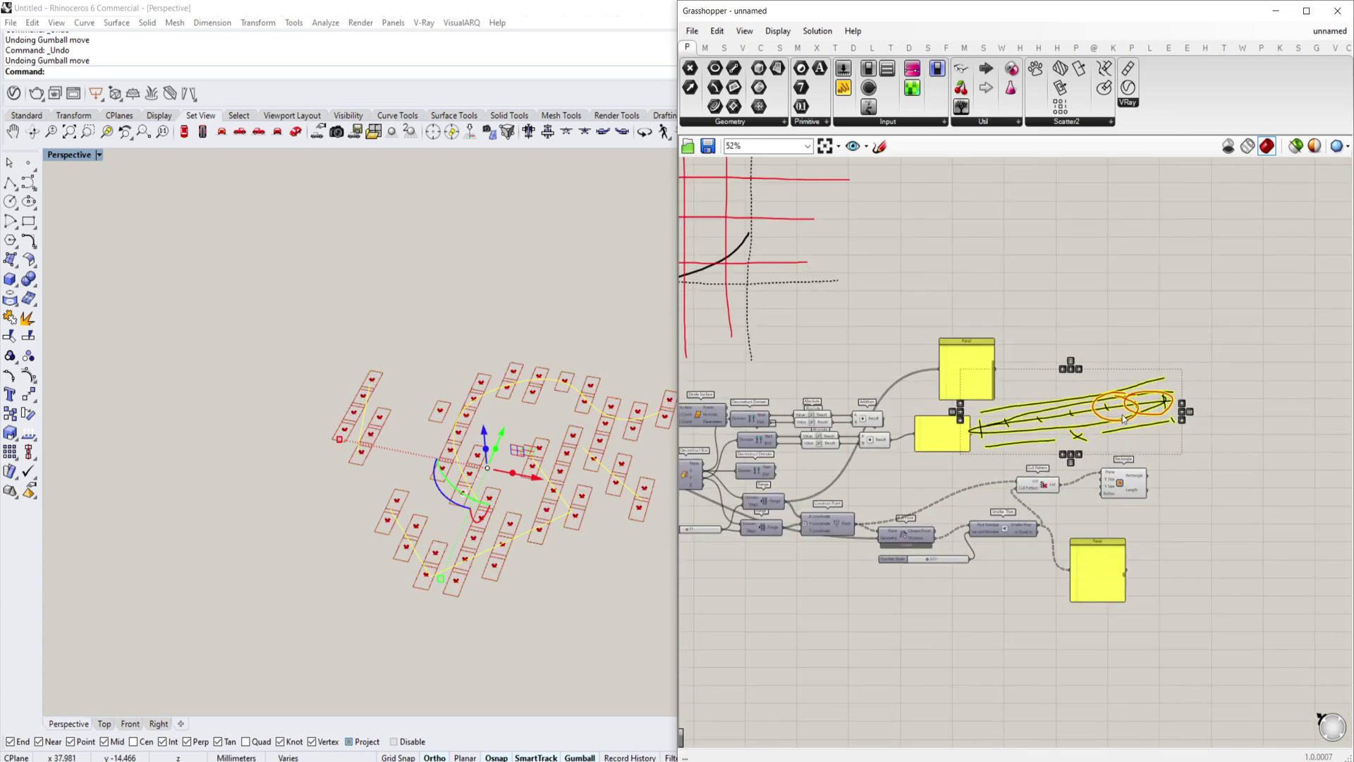
mouse_move(1128, 413)
left_mouse_down()
mouse_move(1118, 240)
mouse_move(1138, 204)
left_mouse_up()
left_click(1131, 286)
Delete the panel listing the Range values and move the Addition result panel into the freed space
scroll(958, 380, "up", 1)
scroll(958, 377, "up", 3)
right_click_drag(959, 377, 1044, 371)
left_click(1077, 374)
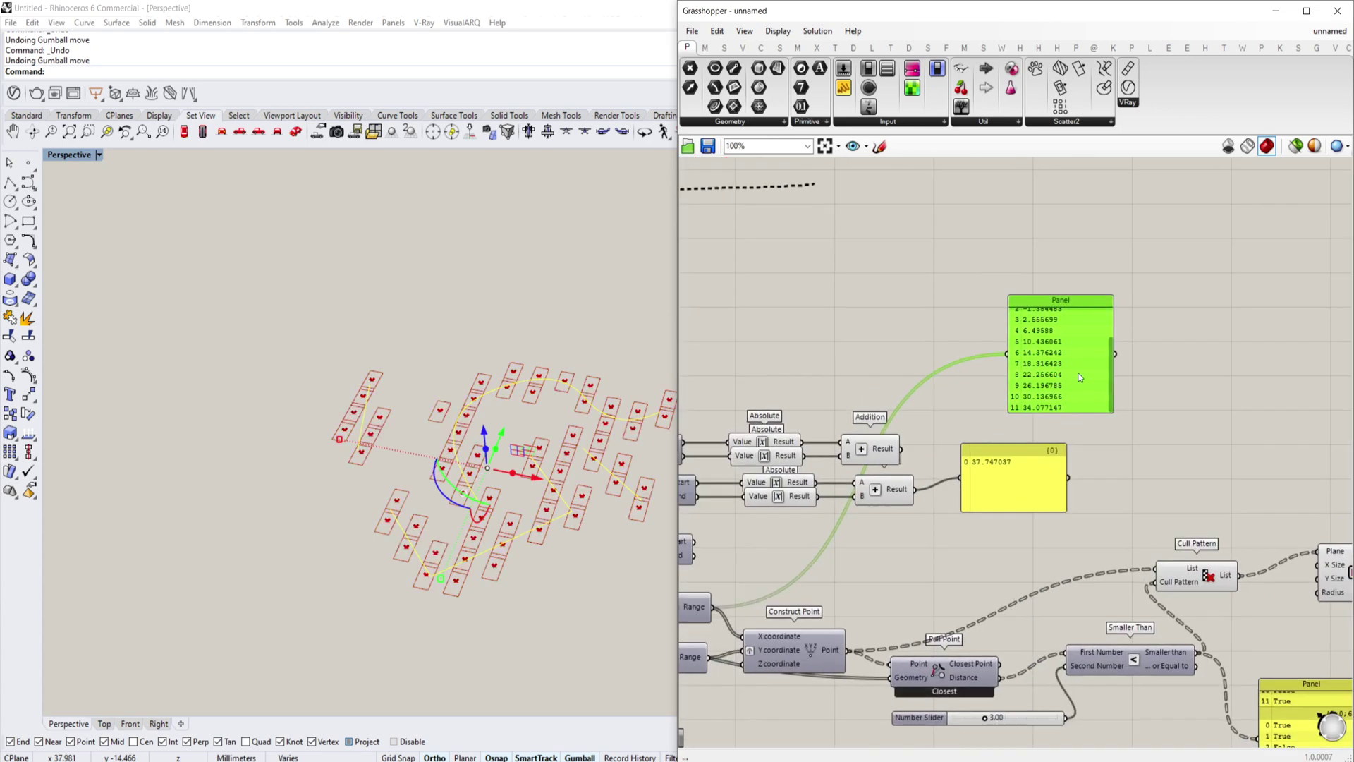
scroll(1064, 402, "up", 2)
key("Delete")
scroll(988, 481, "down", 2)
left_click_drag(1045, 457, 1110, 392)
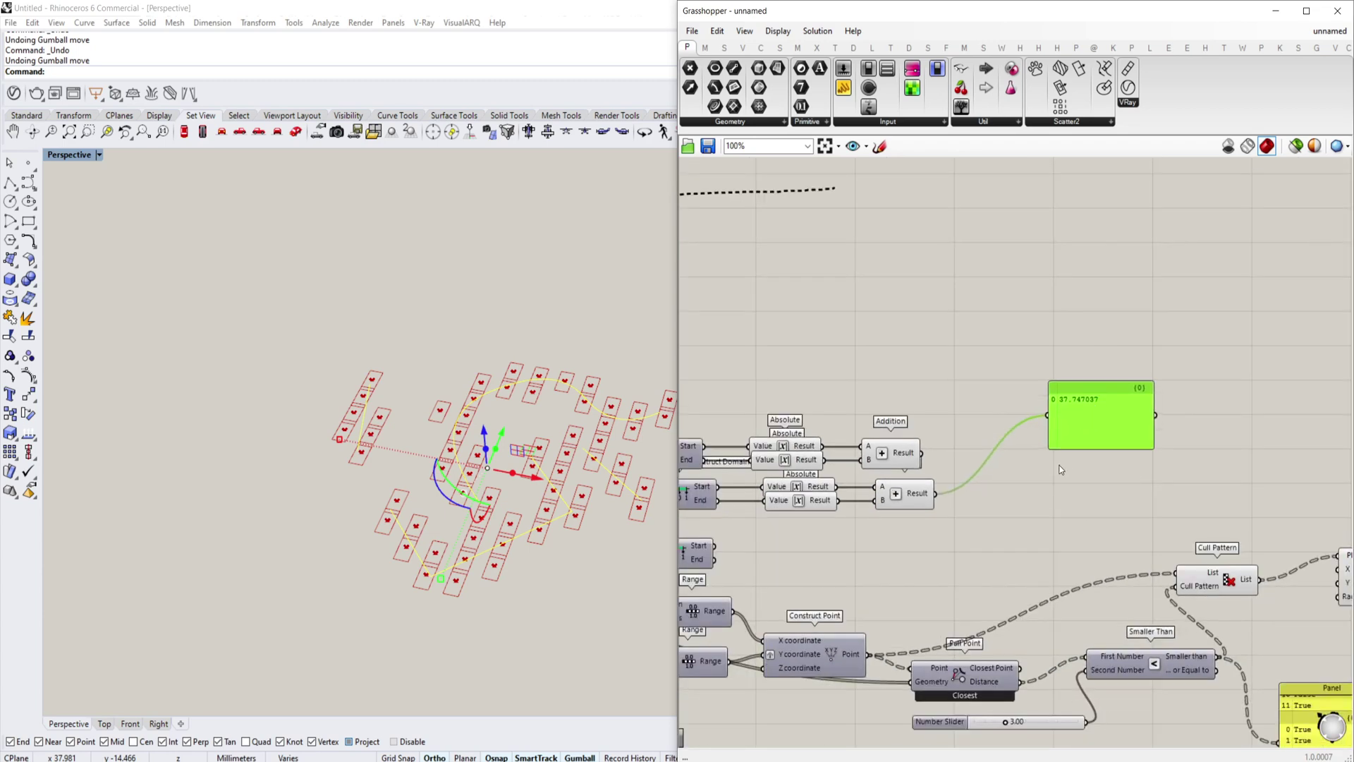
Examine the wiring from Deconstruct Box to the Addition and Range components, including the Number Slider that drives the Range steps
scroll(921, 513, "down", 2)
right_click_drag(921, 514, 985, 449)
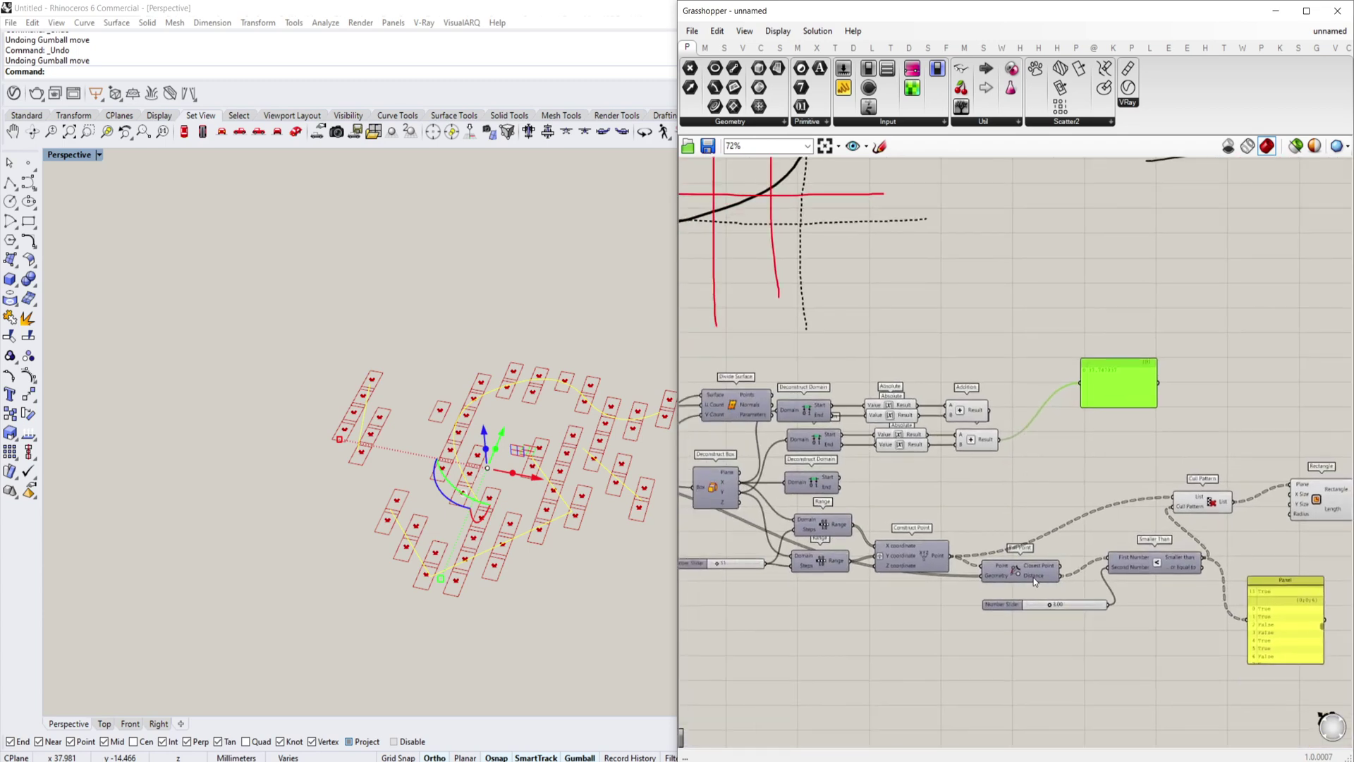
scroll(836, 608, "up", 3)
right_click_drag(700, 515, 859, 554)
scroll(798, 513, "down", 1)
scroll(899, 523, "up", 1)
scroll(886, 543, "down", 1)
scroll(860, 555, "up", 2)
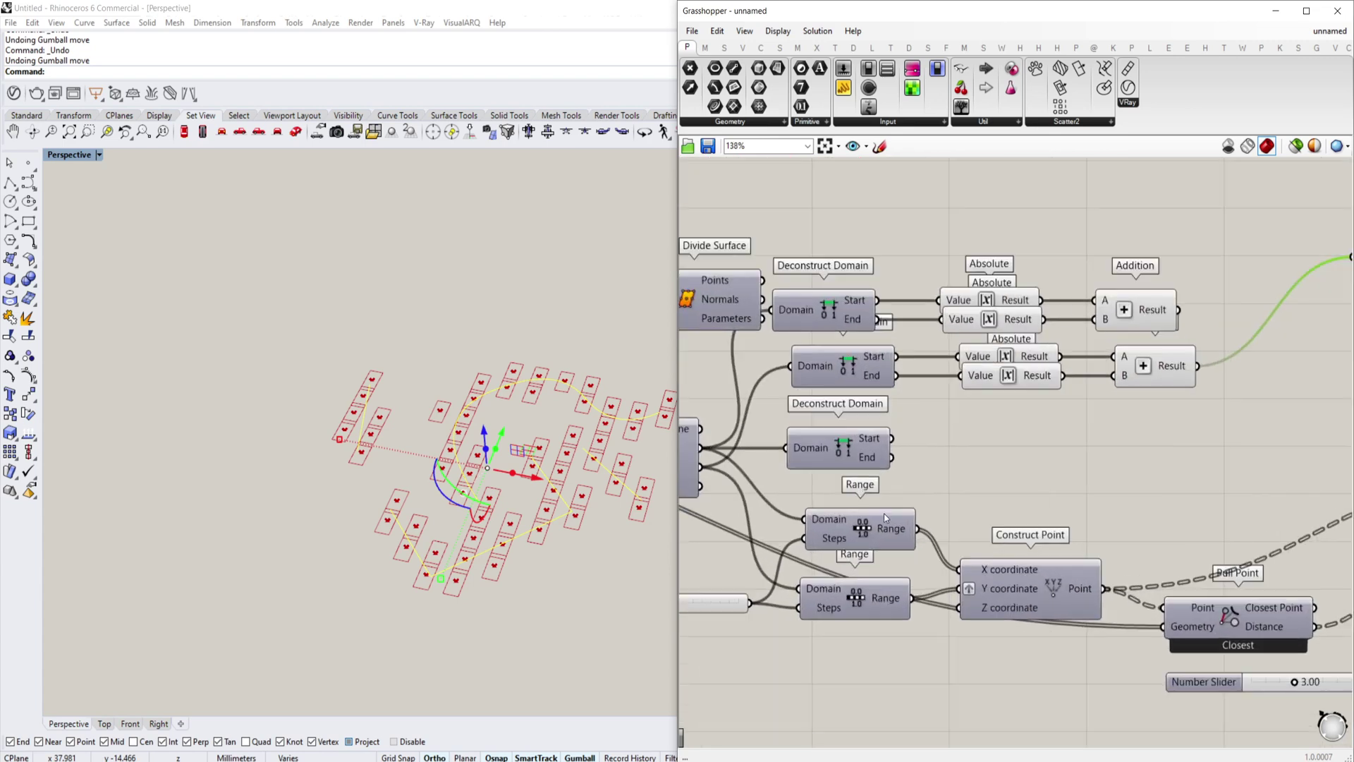
scroll(934, 471, "down", 1)
right_click_drag(935, 471, 1009, 471)
left_click_drag(810, 581, 806, 585)
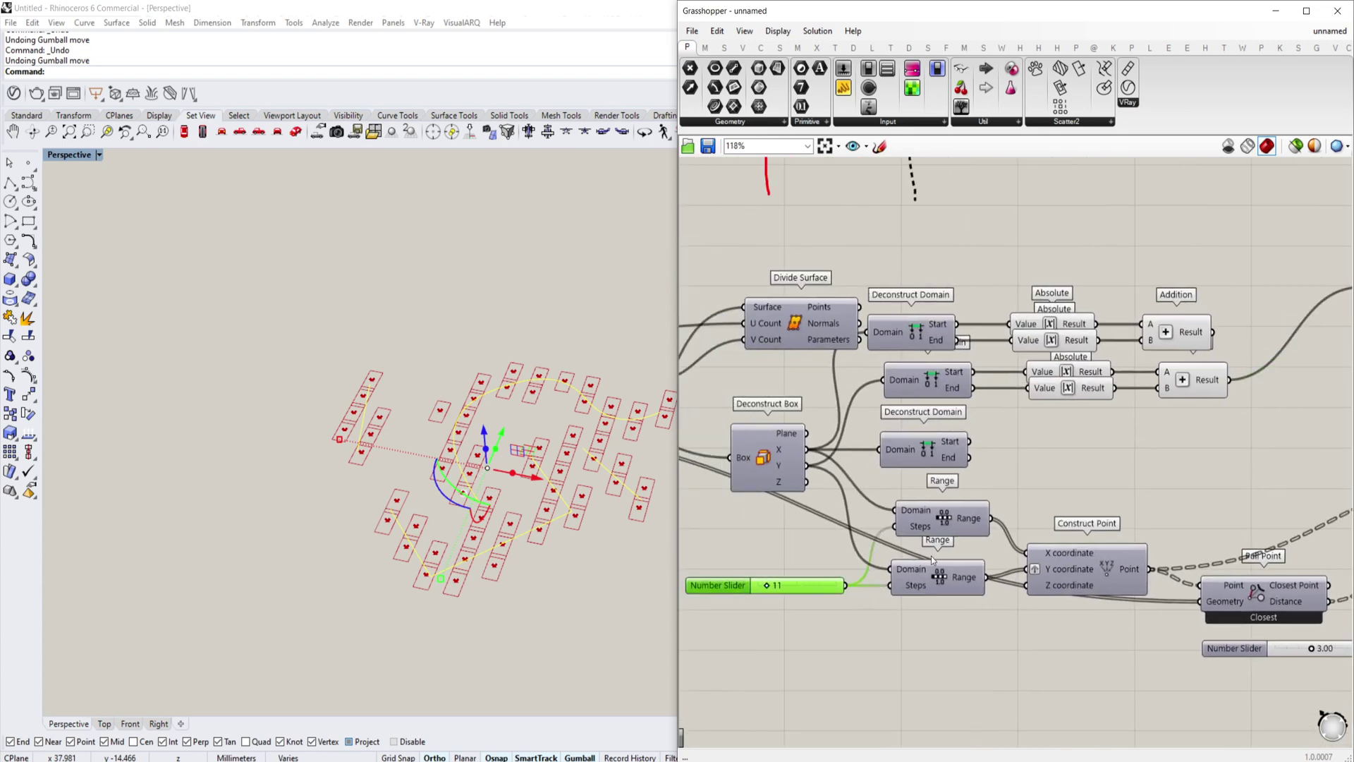
right_click_drag(930, 556, 888, 570)
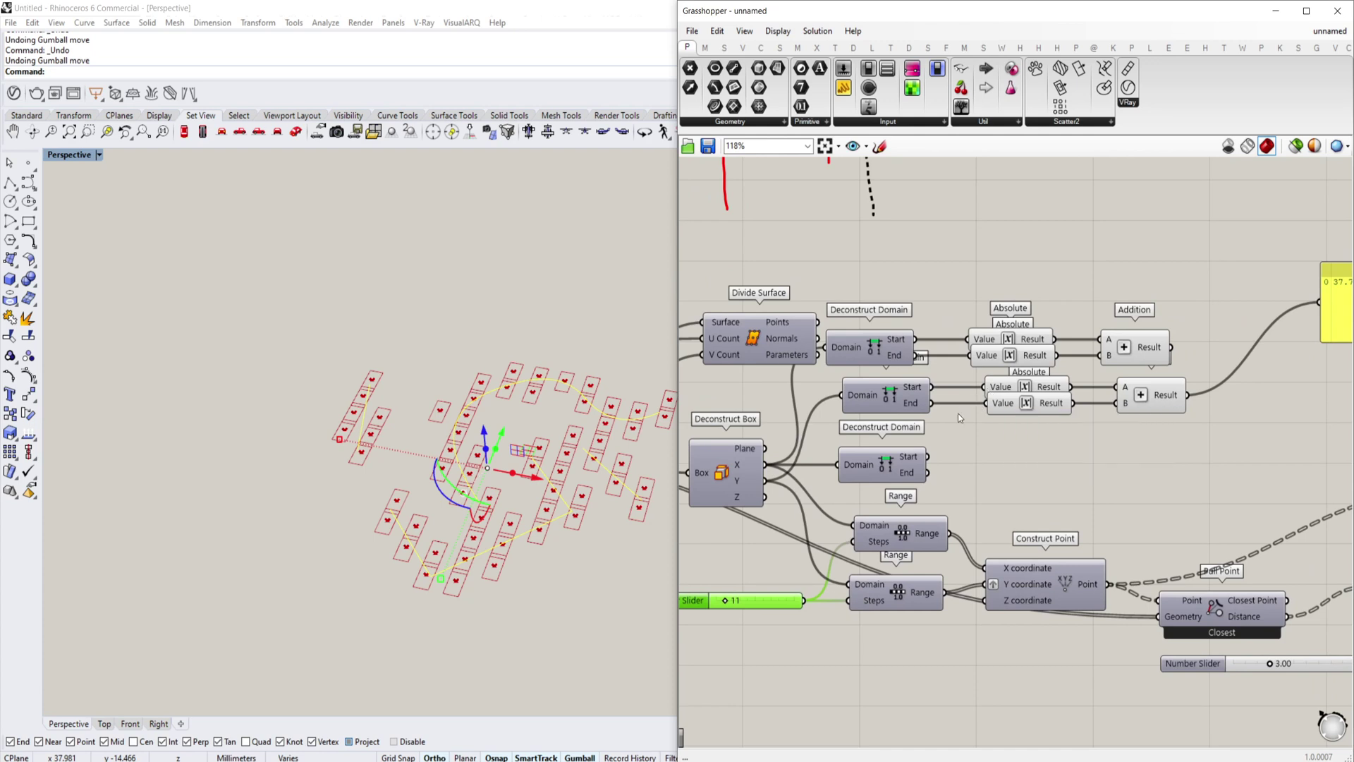
Add a Division component in the empty space below the two Addition components
right_click_drag(789, 605, 688, 612)
double_click(1082, 504)
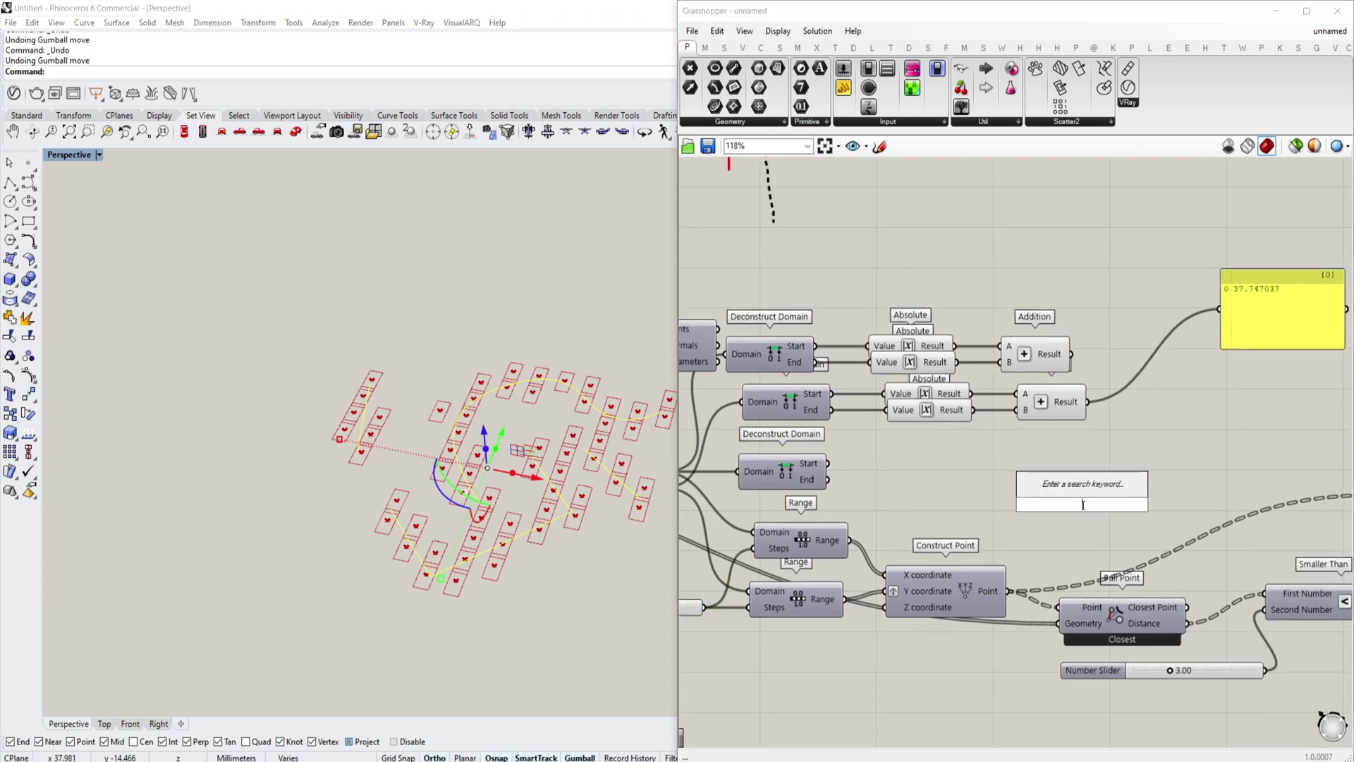
type("division")
left_click(1058, 345)
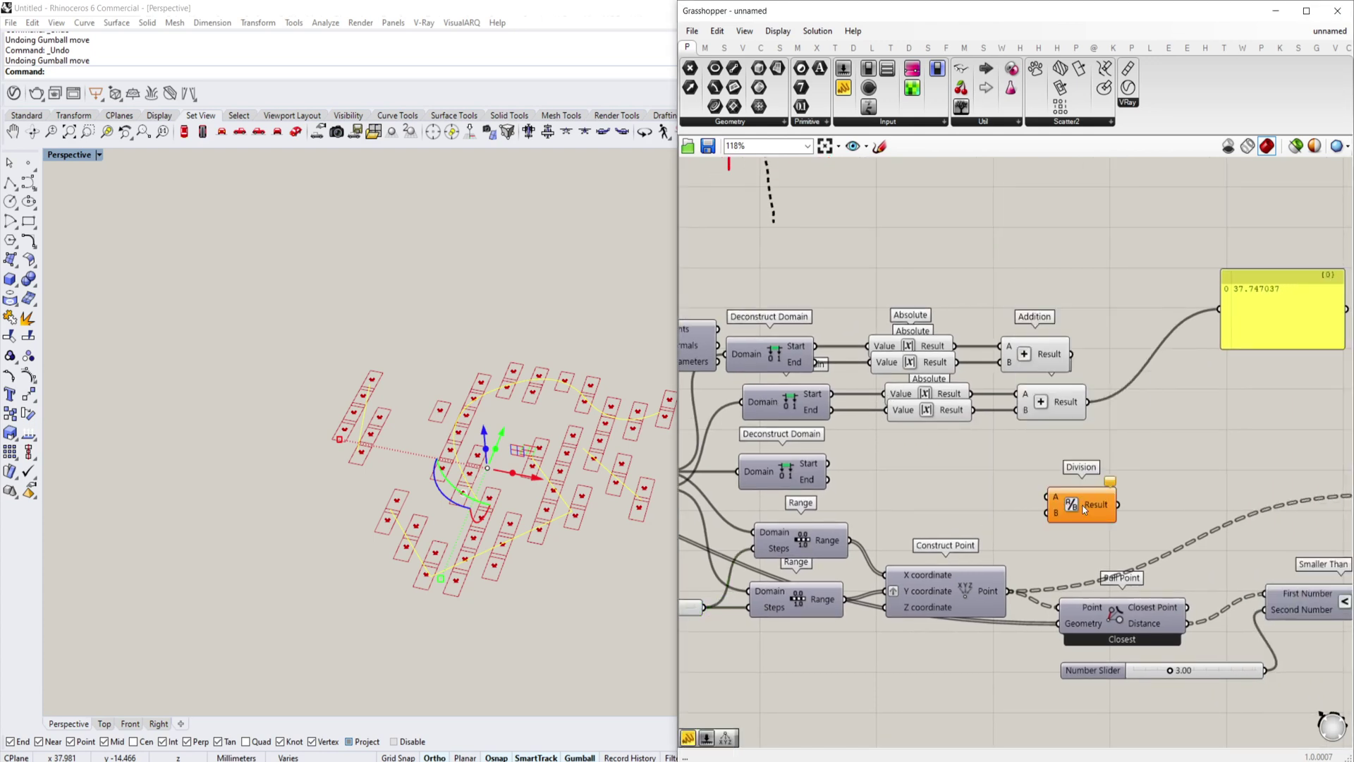
Wire the first Addition result into input A of Division and the grid-count Number Slider into input B
left_click_drag(1071, 353, 835, 573)
scroll(1172, 466, "down", 1)
scroll(1147, 484, "down", 1)
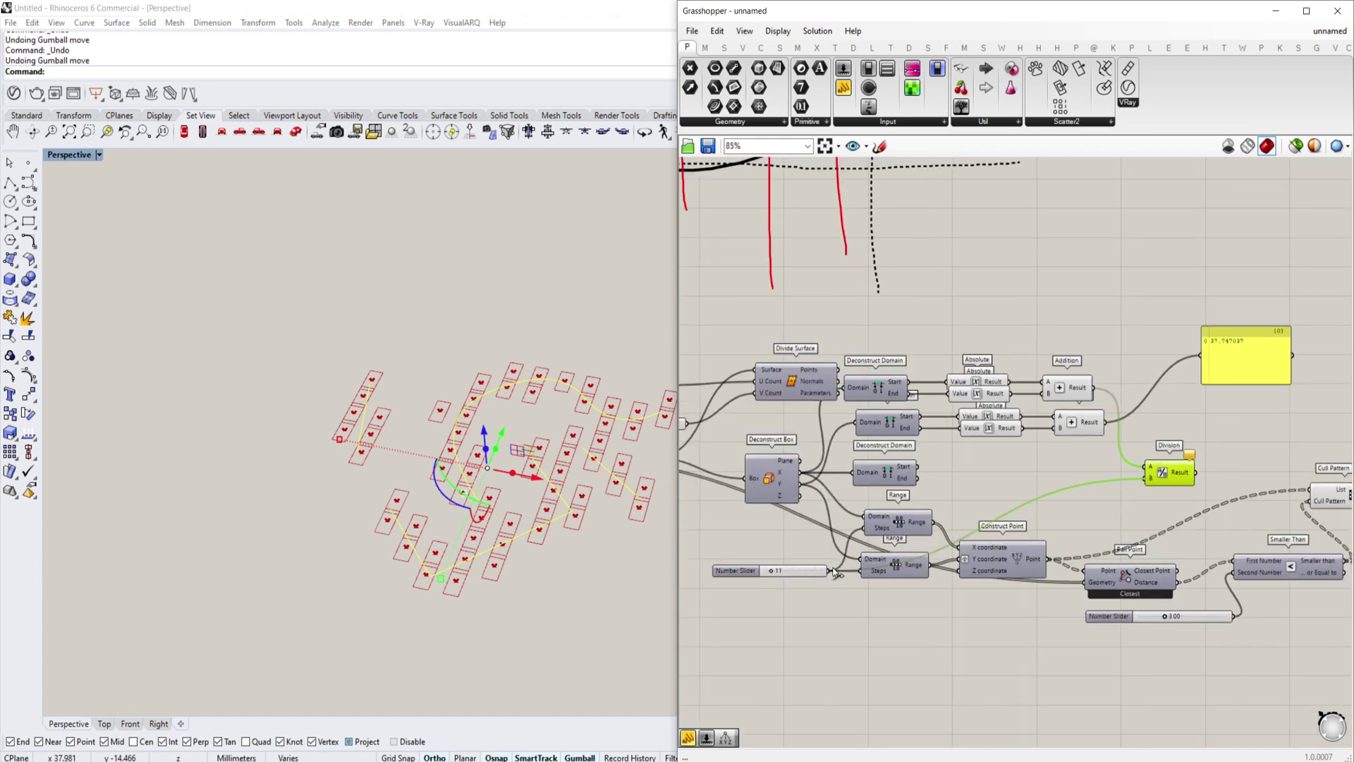
Duplicate the Division component and divide the second Addition result by the same grid-count slider
left_click_drag(1185, 478, 1083, 411)
scroll(1187, 472, "up", 2)
scroll(1069, 412, "down", 1)
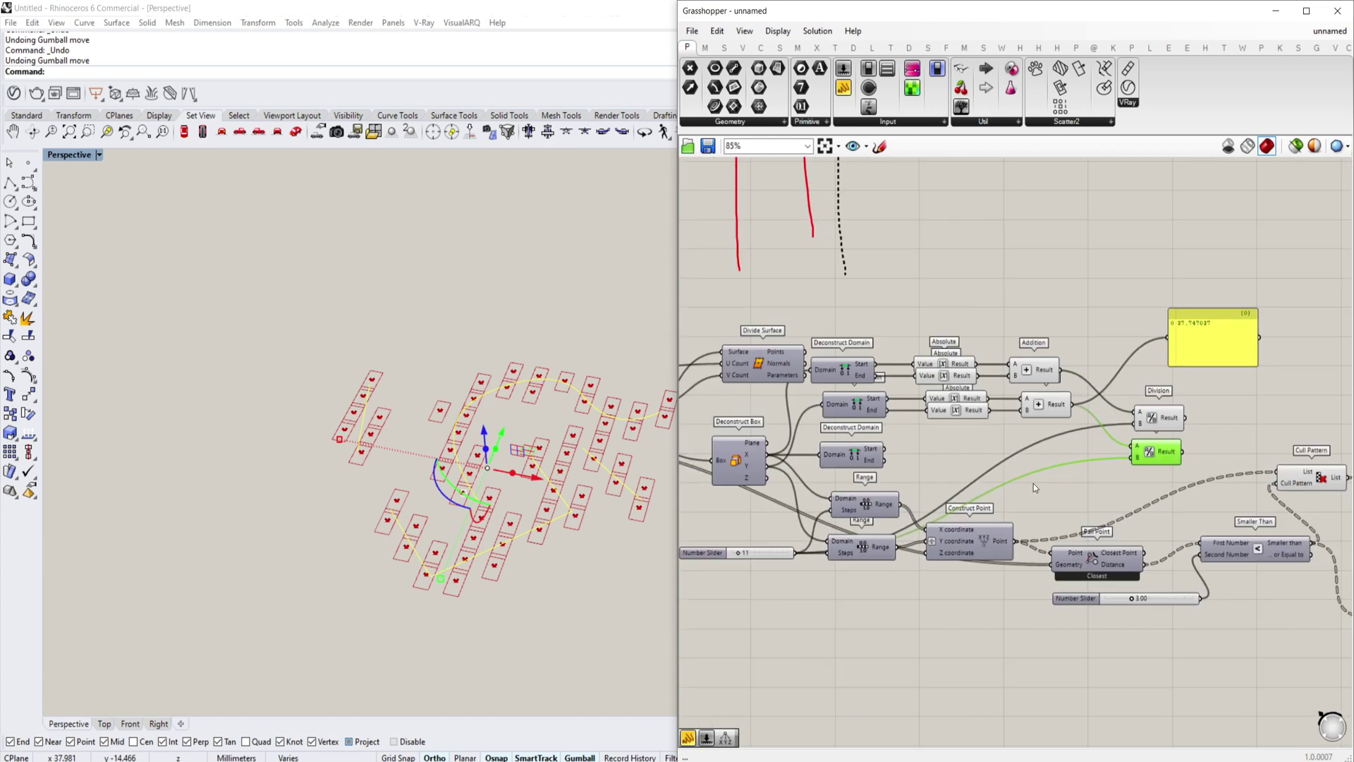
Wire the first Division result into the Rectangle's X Size and the second Division result into its Y Size
right_click_drag(1222, 458, 1106, 499)
scroll(966, 481, "down", 1)
scroll(1108, 493, "up", 3)
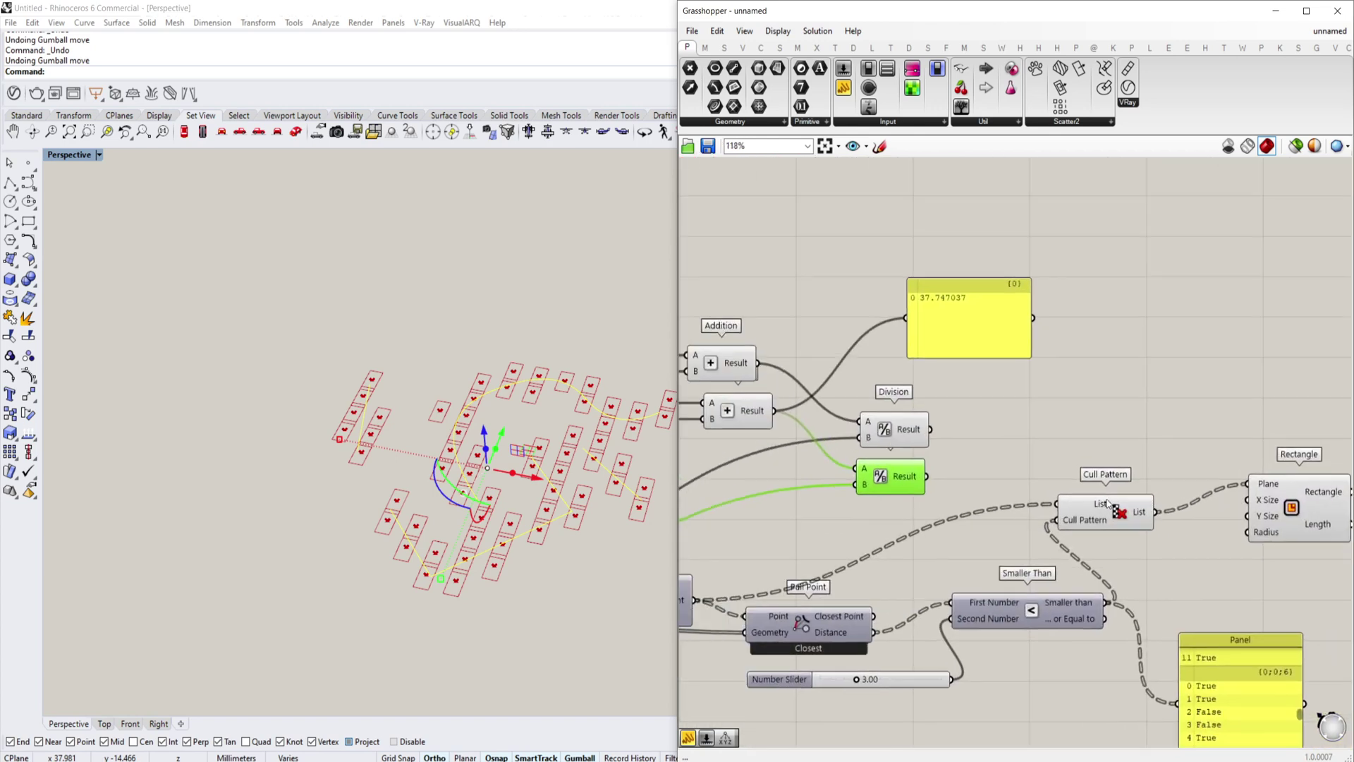
right_click_drag(958, 442, 1204, 432)
scroll(1205, 432, "down", 2)
scroll(1313, 411, "up", 1)
right_click_drag(1313, 410, 1087, 432)
left_click_drag(935, 486, 1209, 505)
right_click_drag(1208, 506, 1102, 490)
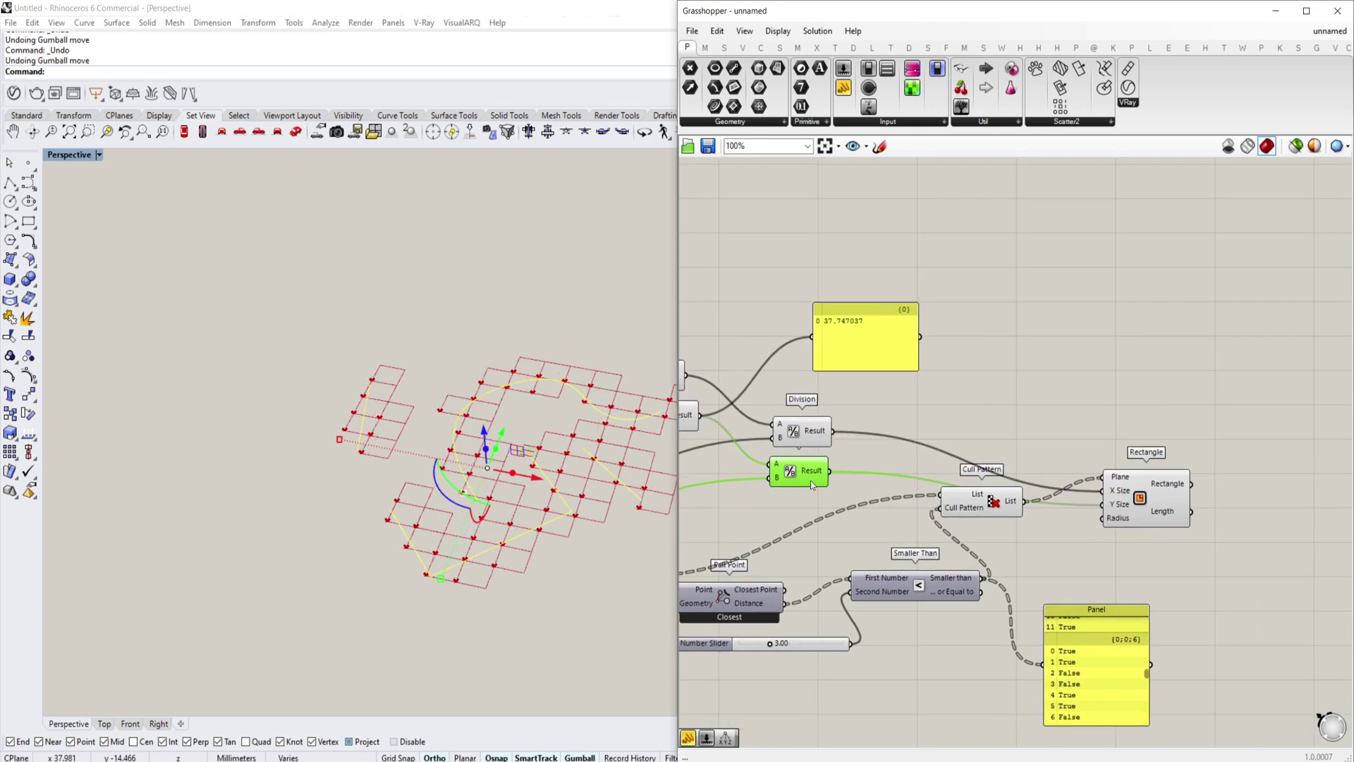
Set the distance threshold slider feeding Smaller Than to 3.12 and check the rectangles along the curves
scroll(466, 568, "up", 2)
scroll(493, 432, "up", 3)
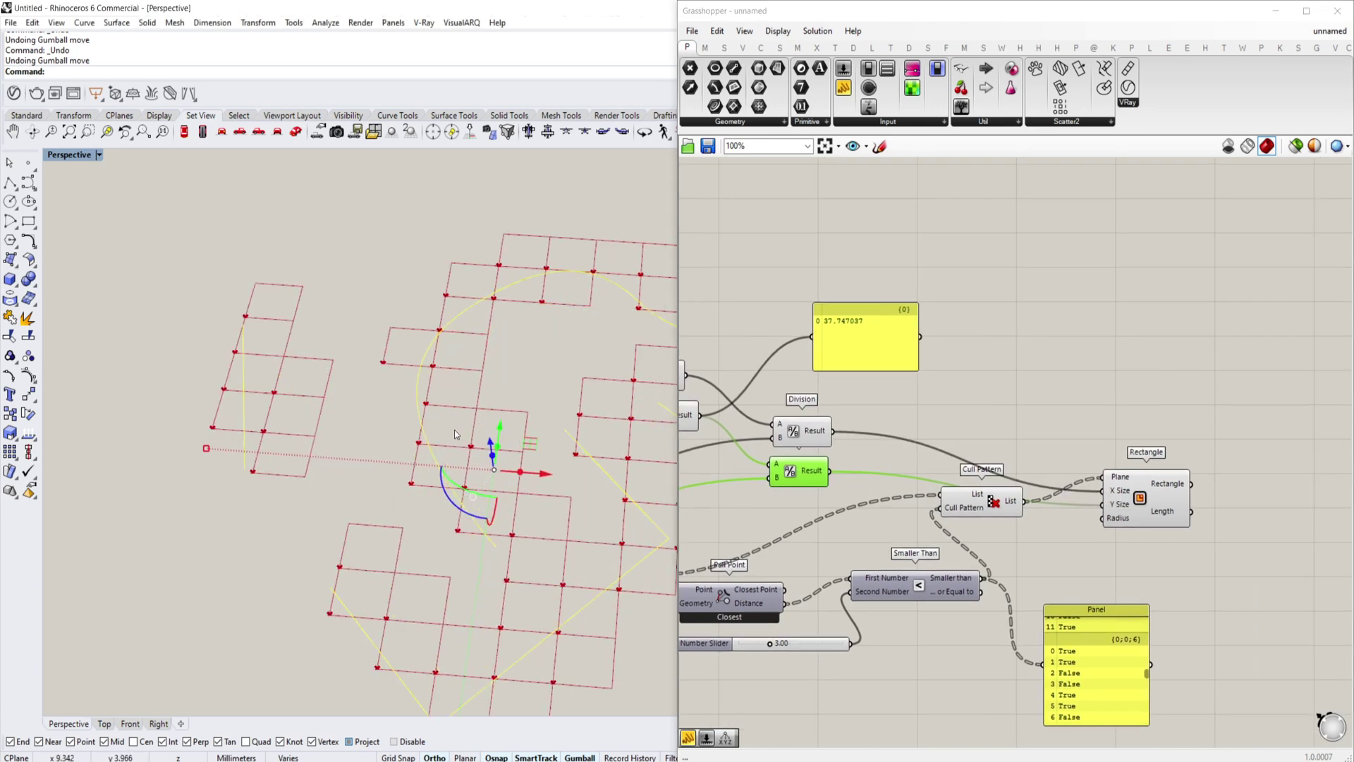
scroll(493, 432, "down", 3)
scroll(635, 399, "up", 2)
scroll(788, 644, "down", 2)
right_click_drag(788, 644, 1030, 598)
scroll(1030, 599, "up", 4)
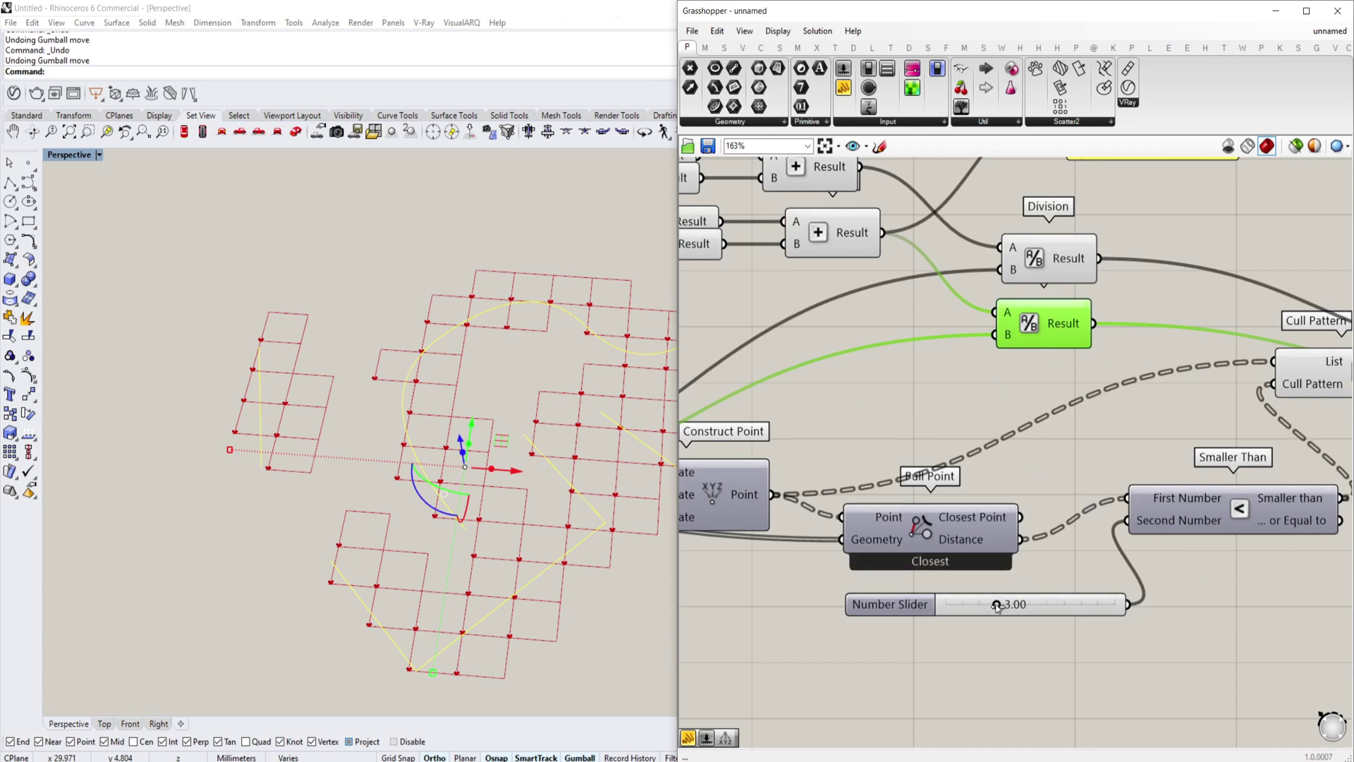
mouse_move(995, 604)
left_mouse_down()
mouse_move(982, 605)
mouse_move(998, 607)
left_mouse_up()
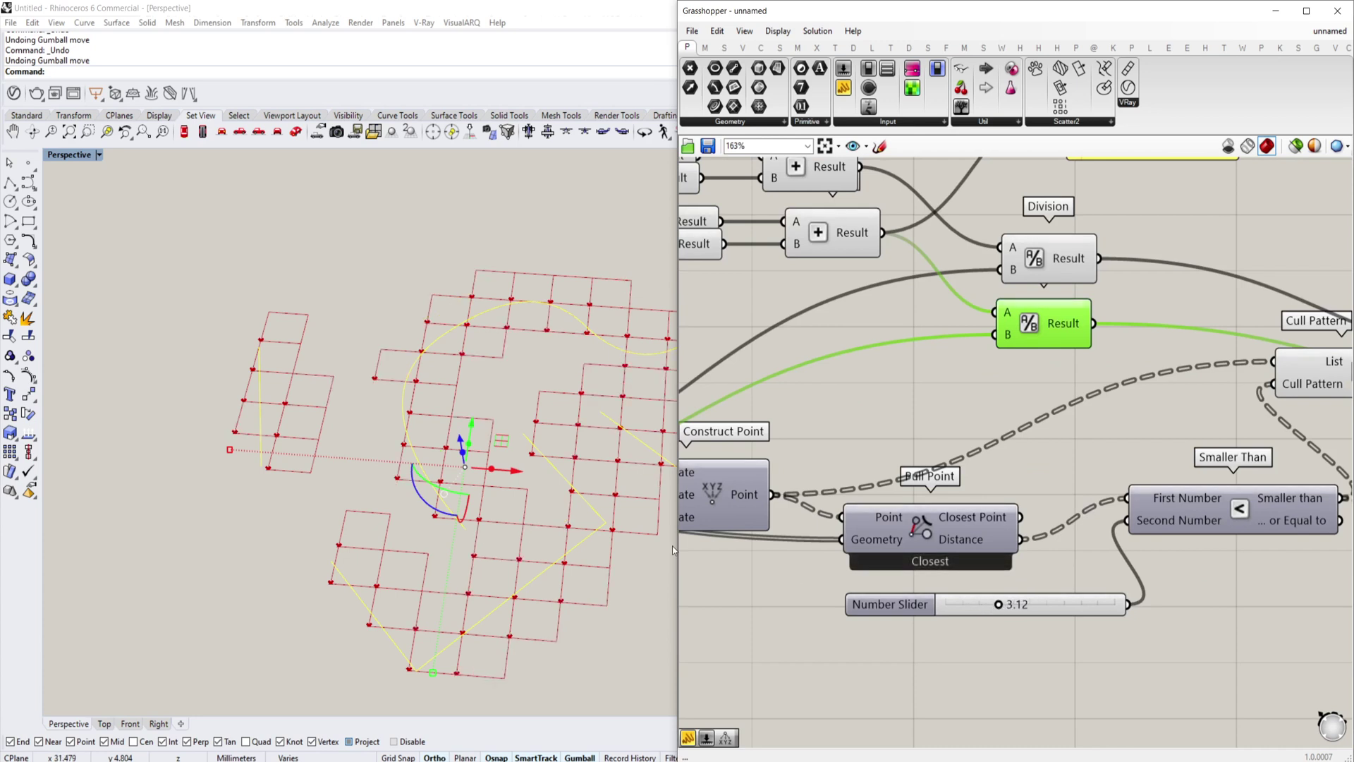
scroll(545, 517, "down", 2)
scroll(437, 595, "up", 4)
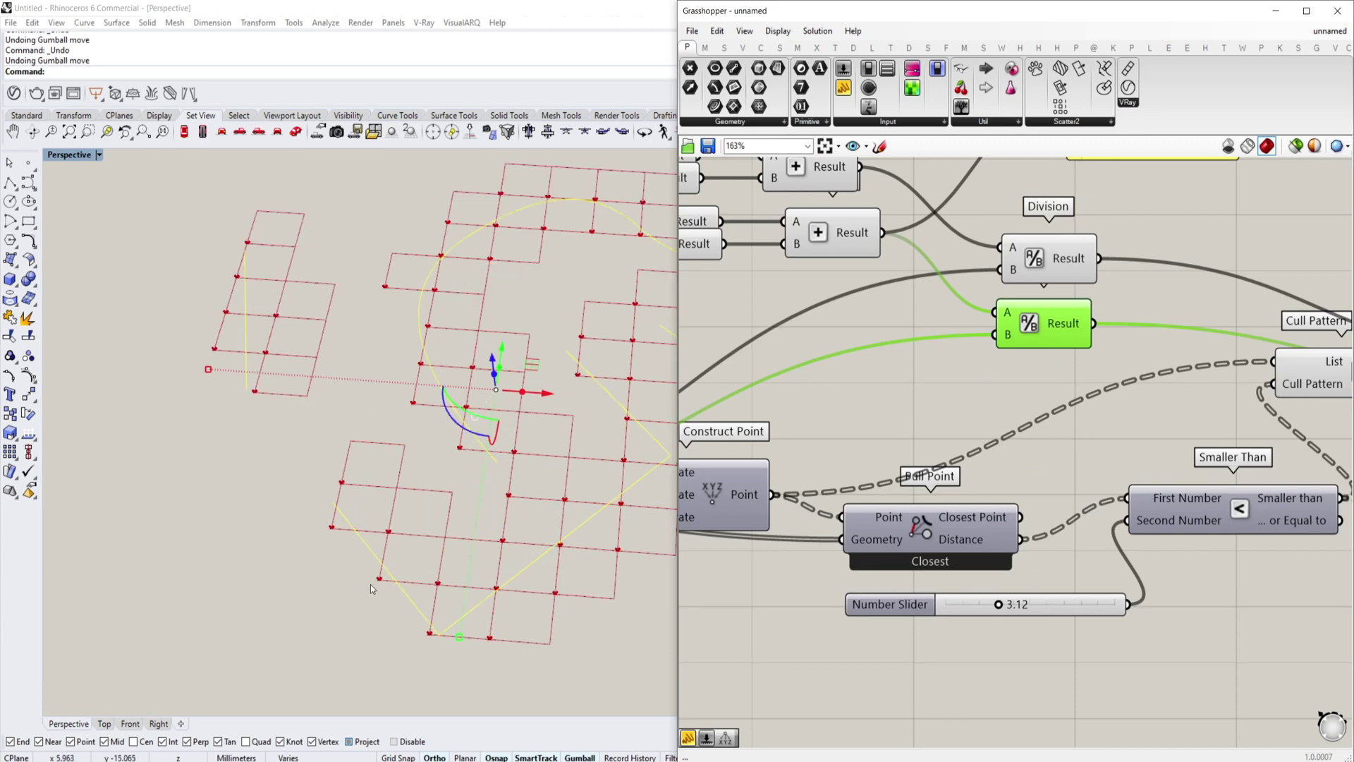
scroll(373, 589, "up", 2)
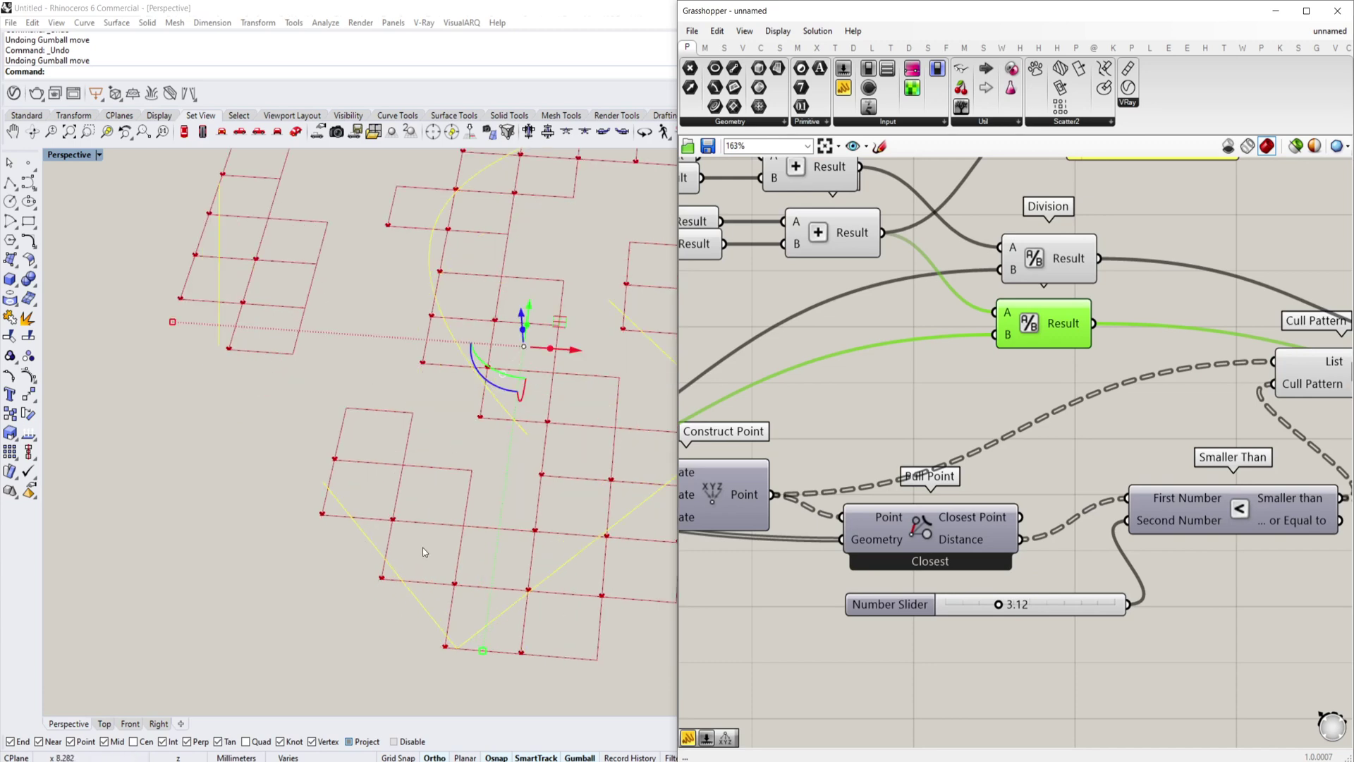
scroll(1204, 425, "down", 5)
scroll(1241, 416, "up", 4)
Move the Rectangle component up and delete the panel showing the Addition result
right_click_drag(1239, 415, 1186, 473)
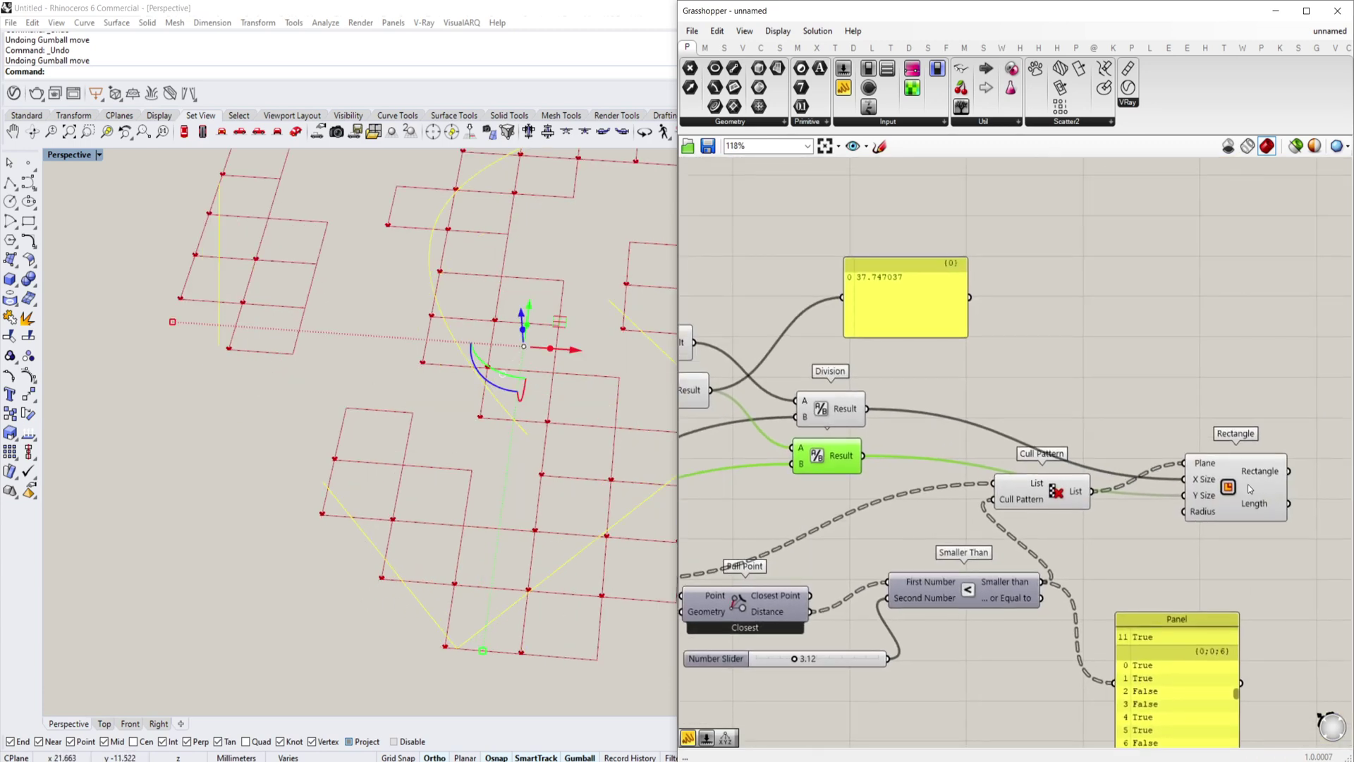
left_click_drag(1247, 484, 1253, 428)
right_click_drag(967, 399, 970, 464)
left_click_drag(929, 353, 861, 277)
key("Delete")
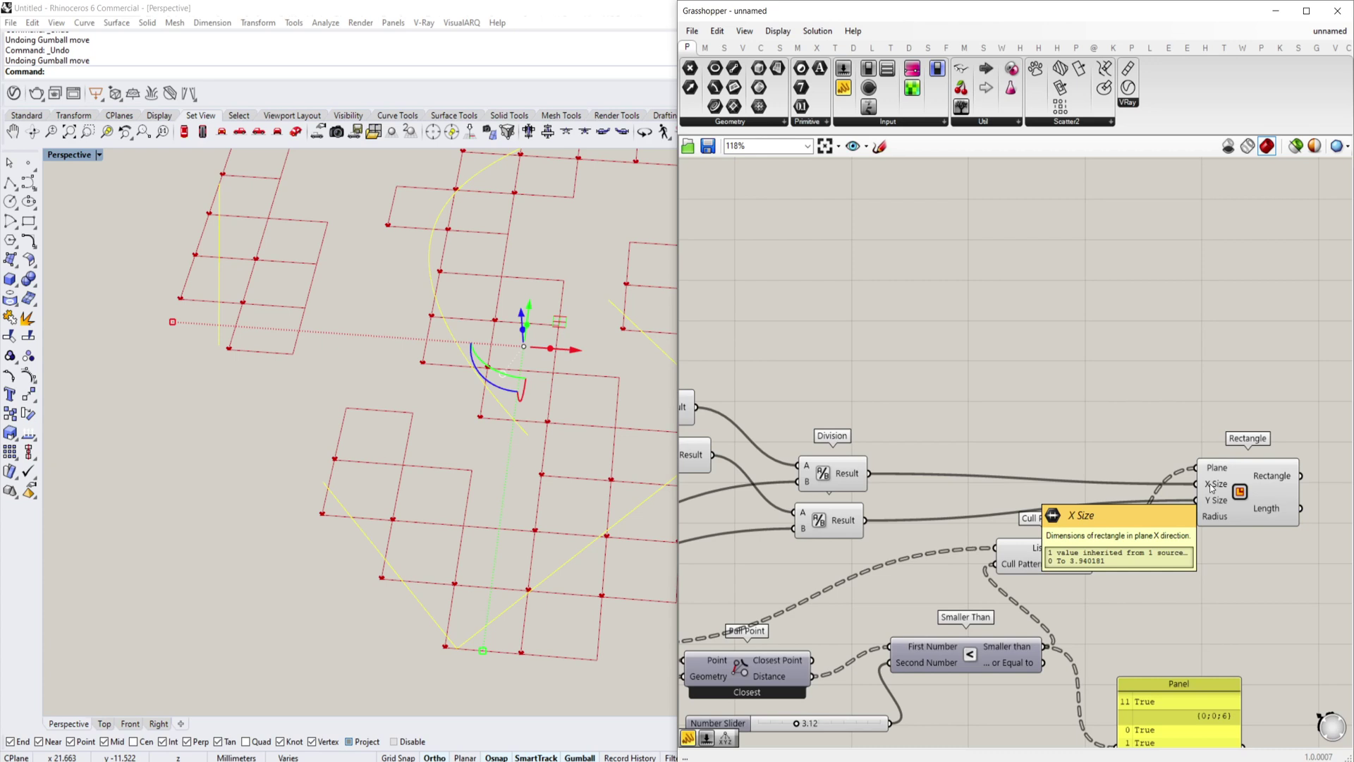
Add a Construct Domain component in the empty space between the Division and Rectangle components
double_click(1017, 416)
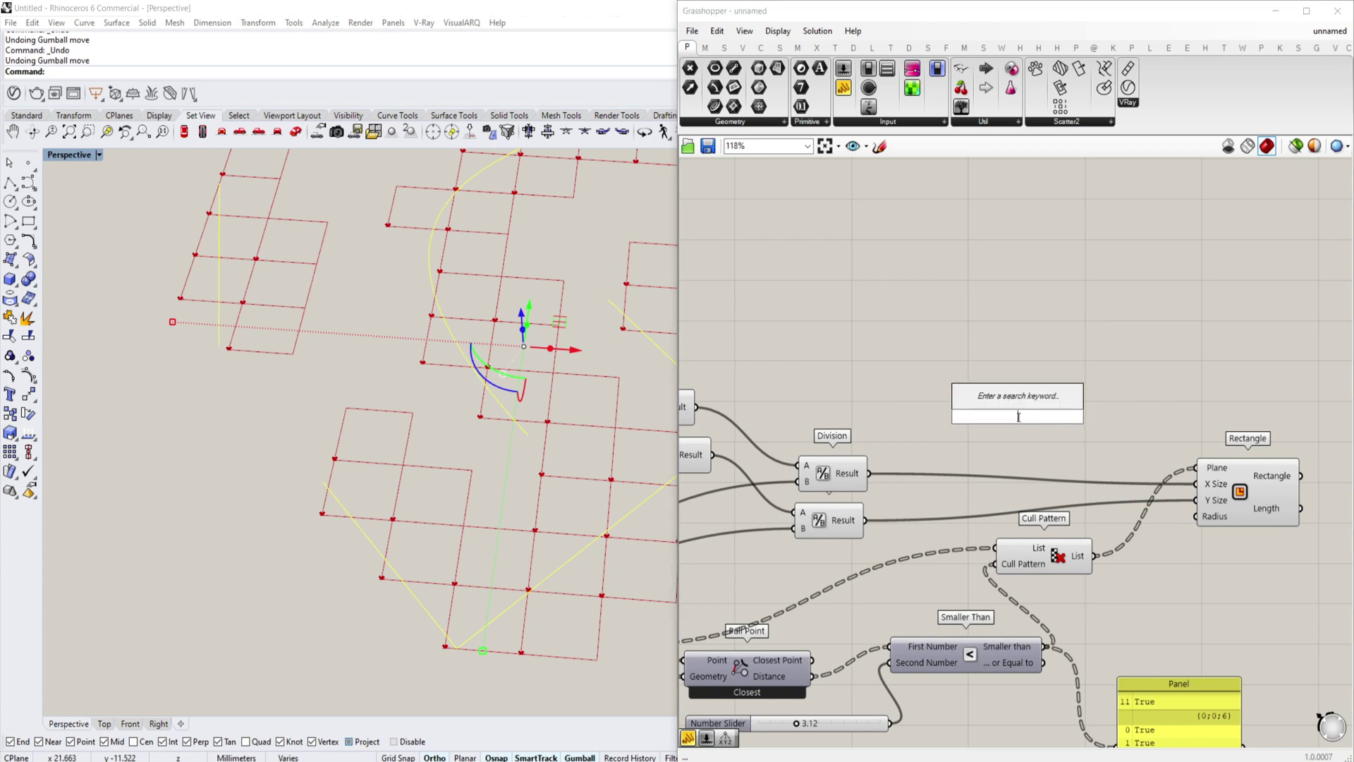
type("construct domain")
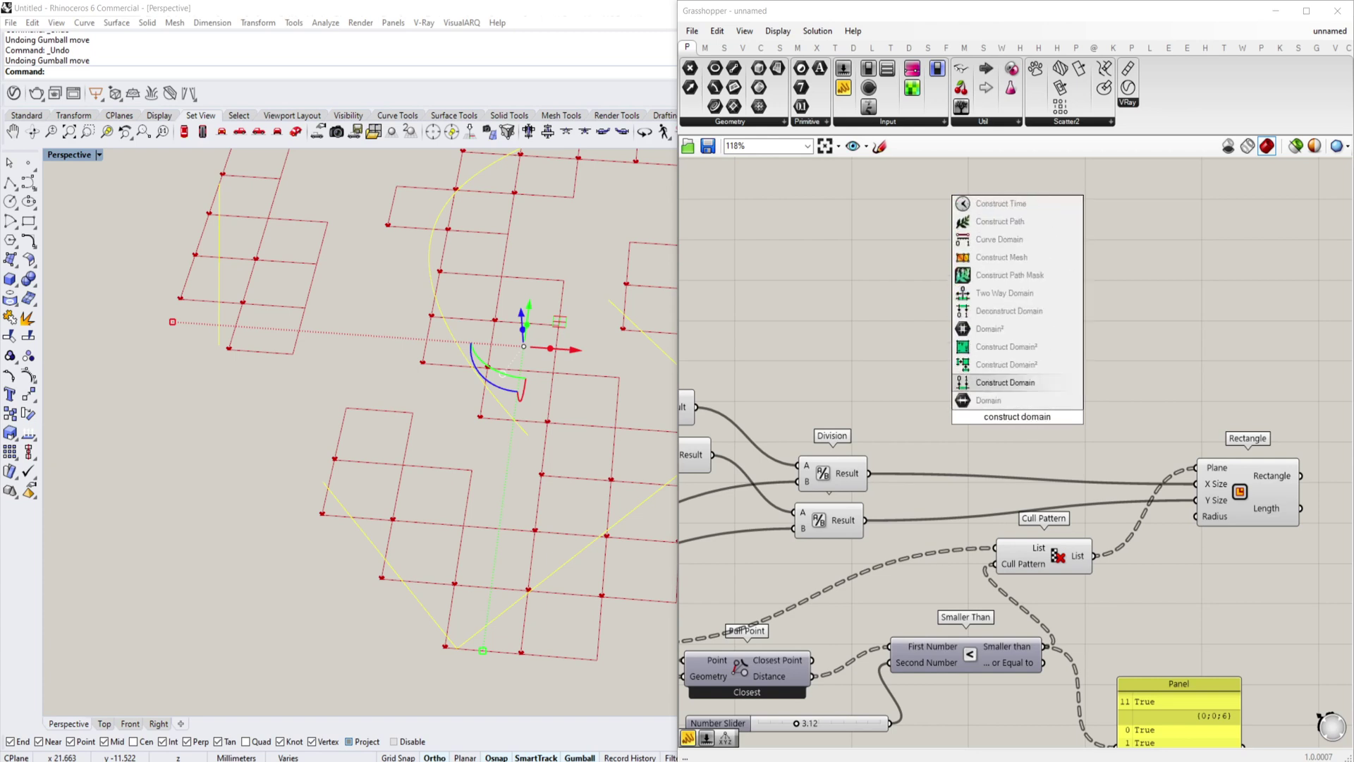
key("Return")
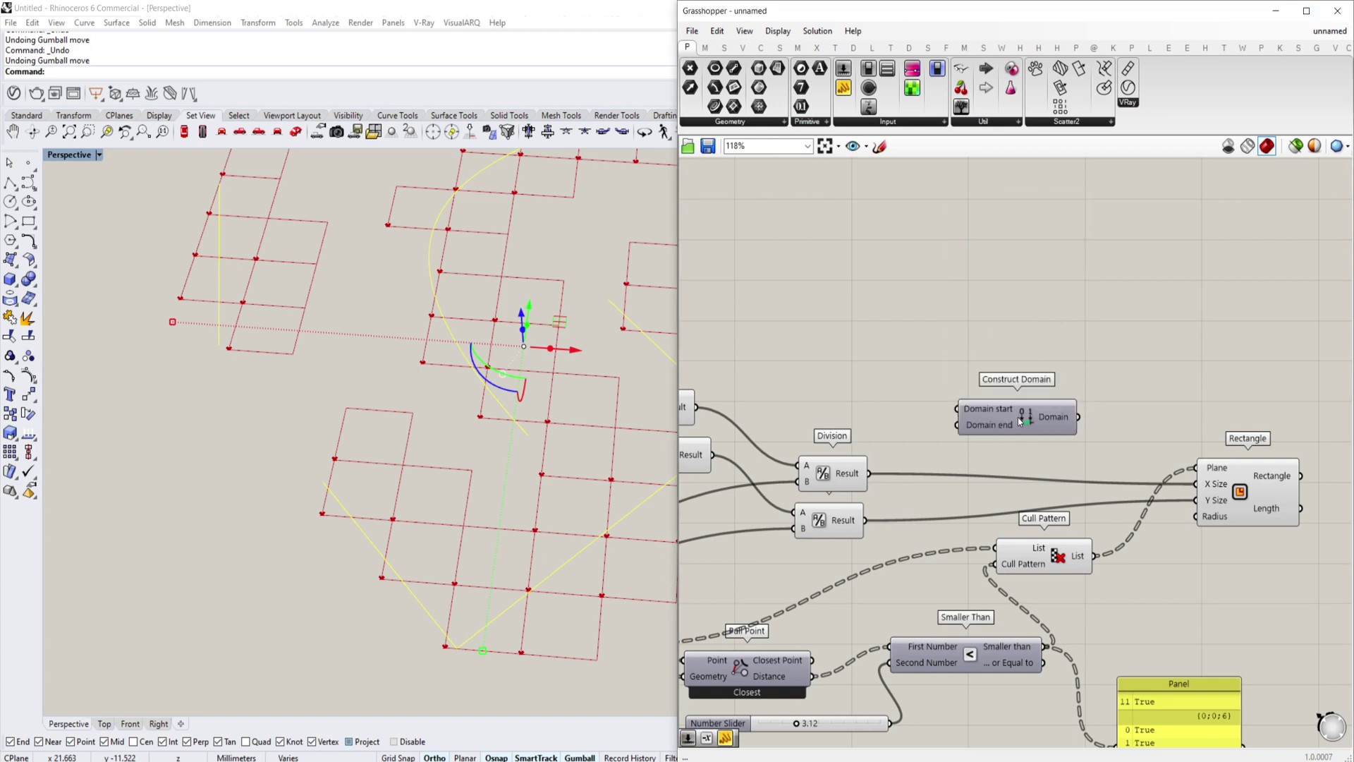
scroll(1055, 422, "up", 2)
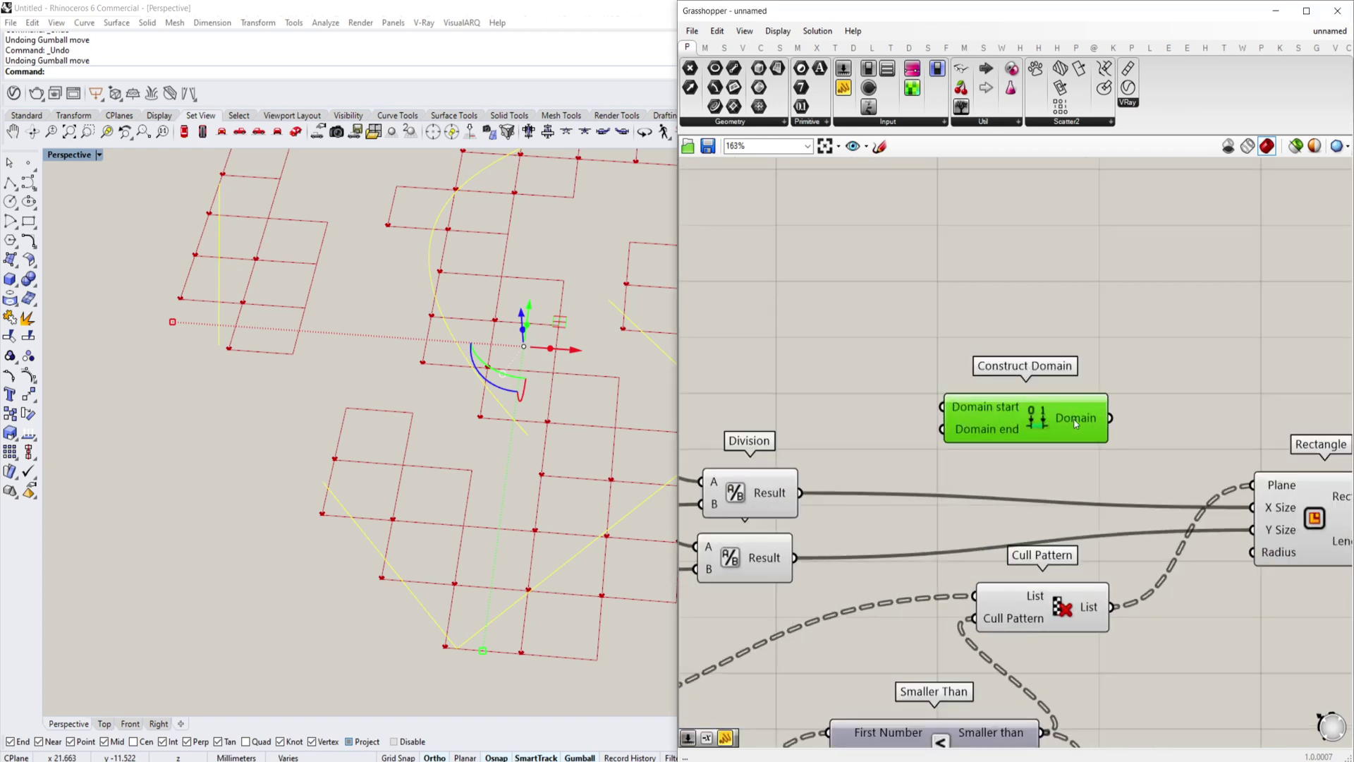
Add a panel reading the first Division result and arrange it clear of the Construct Domain component
double_click(819, 391)
type("//")
left_click(819, 378)
left_click_drag(819, 379, 884, 370)
left_click_drag(801, 491, 795, 383)
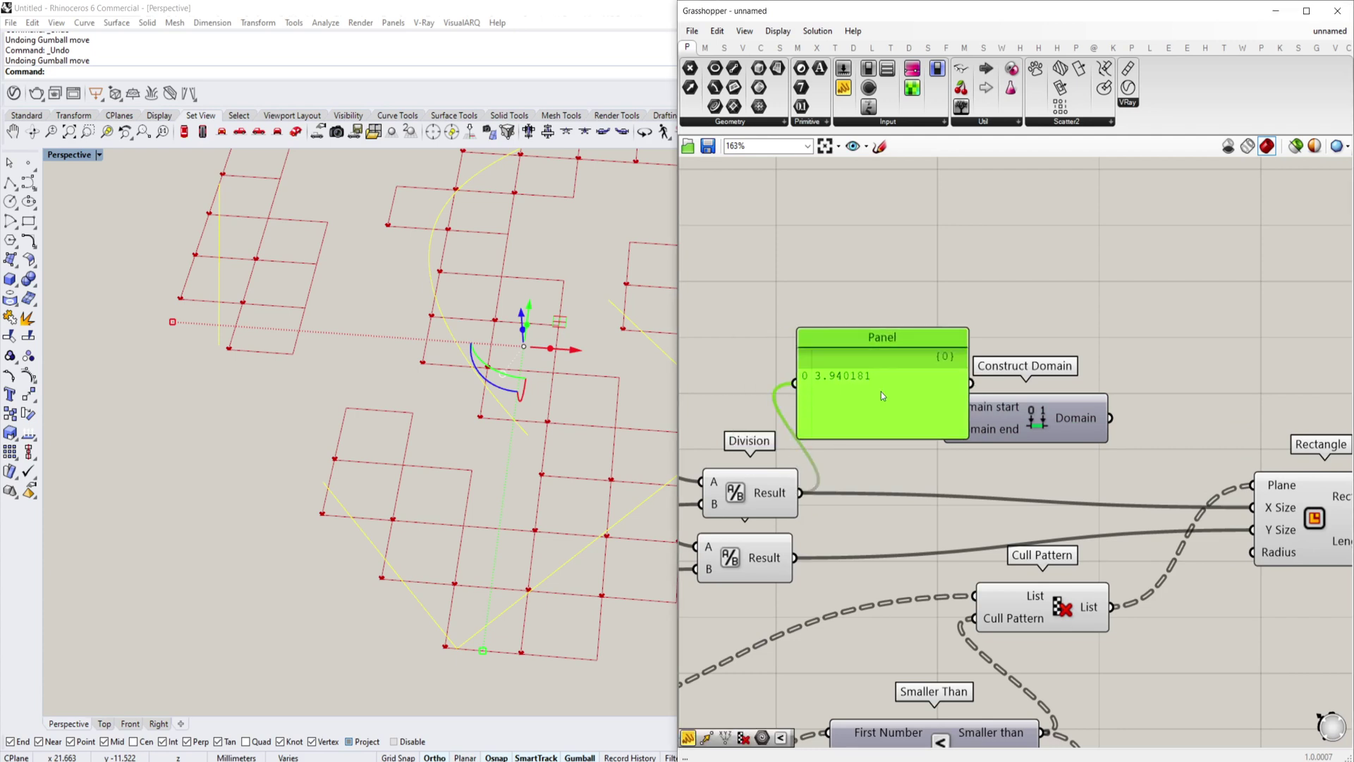
left_click_drag(1034, 413, 1115, 393)
left_click_drag(871, 388, 867, 352)
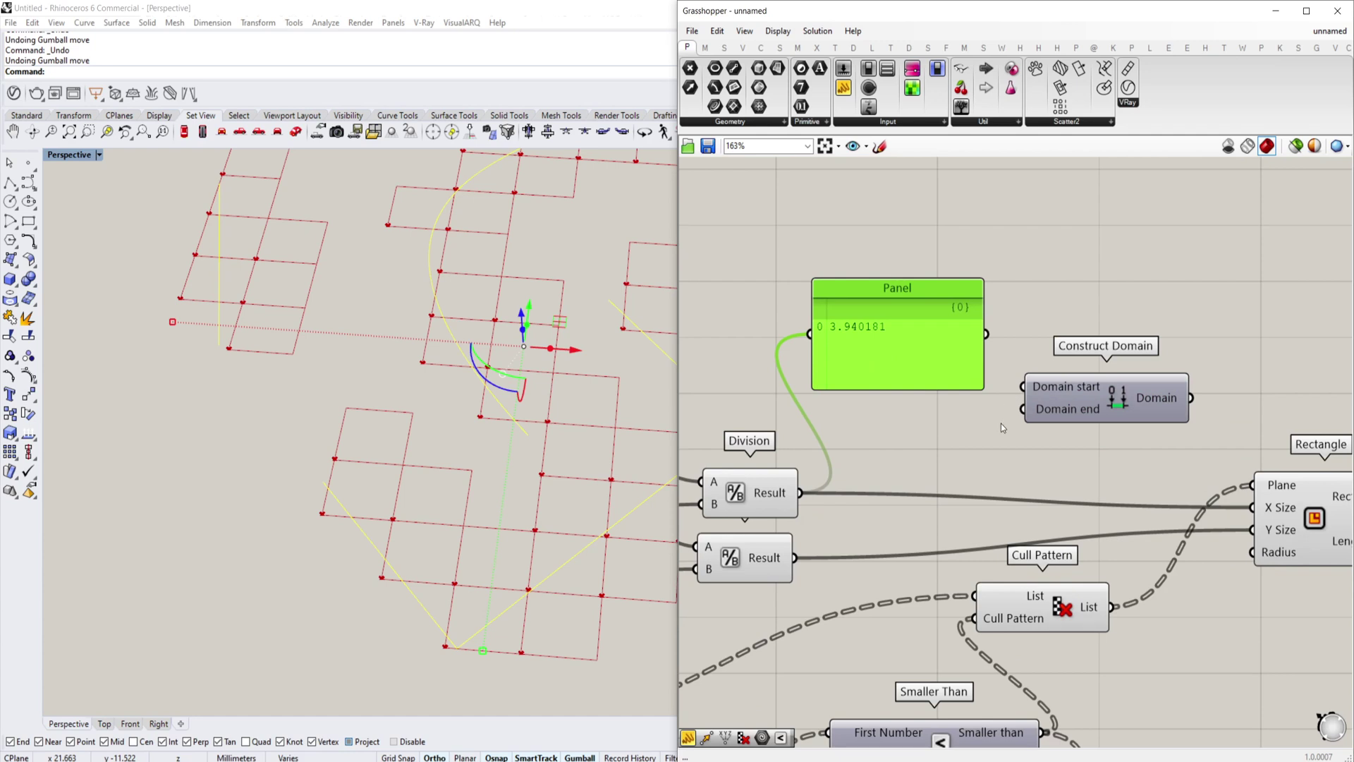
Wire the first Division result into both Construct Domain inputs and give Domain start the expression -x/2
mouse_move(799, 492)
left_mouse_down()
mouse_move(1023, 387)
mouse_move(990, 435)
mouse_move(818, 497)
left_mouse_up()
right_click(1036, 388)
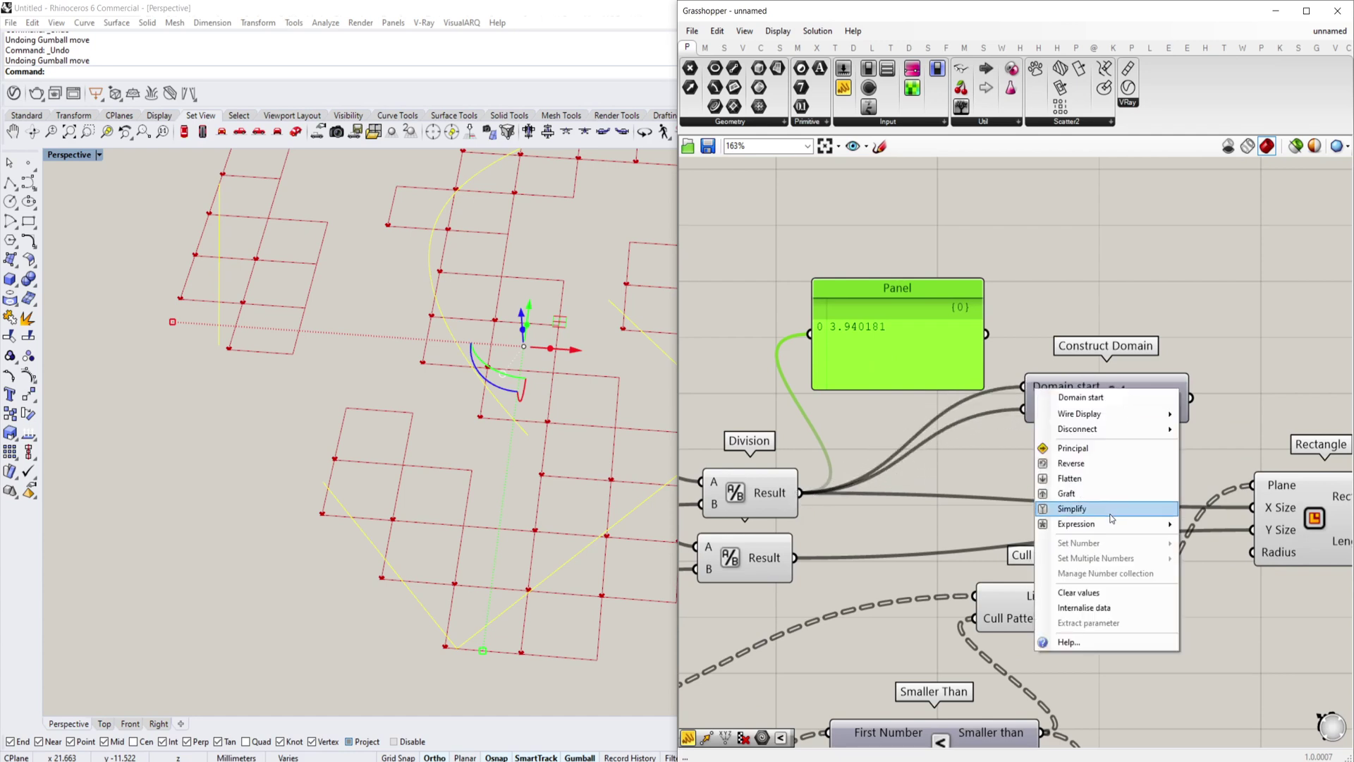
mouse_move(1128, 524)
left_click(1242, 541)
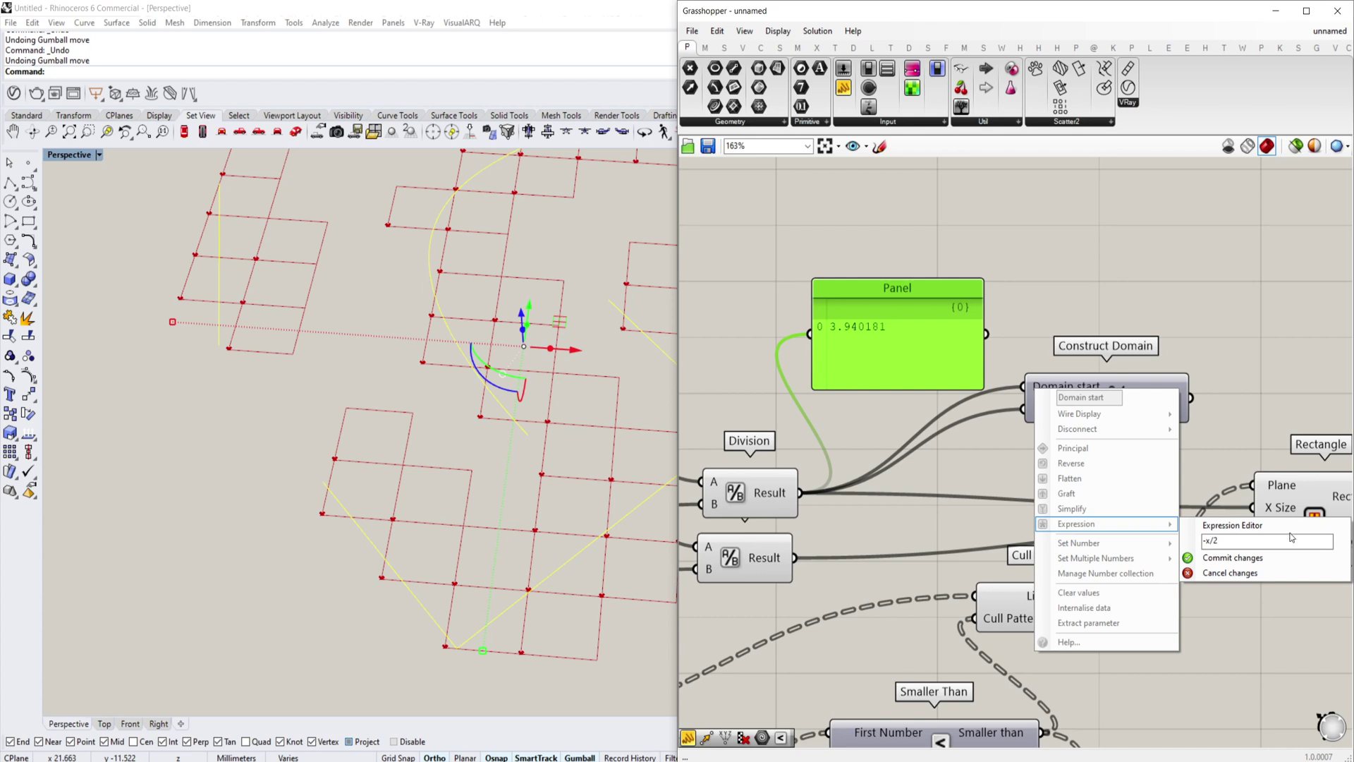
left_click(1237, 560)
Give the Domain end input of Construct Domain the expression x/2
right_click(1031, 415)
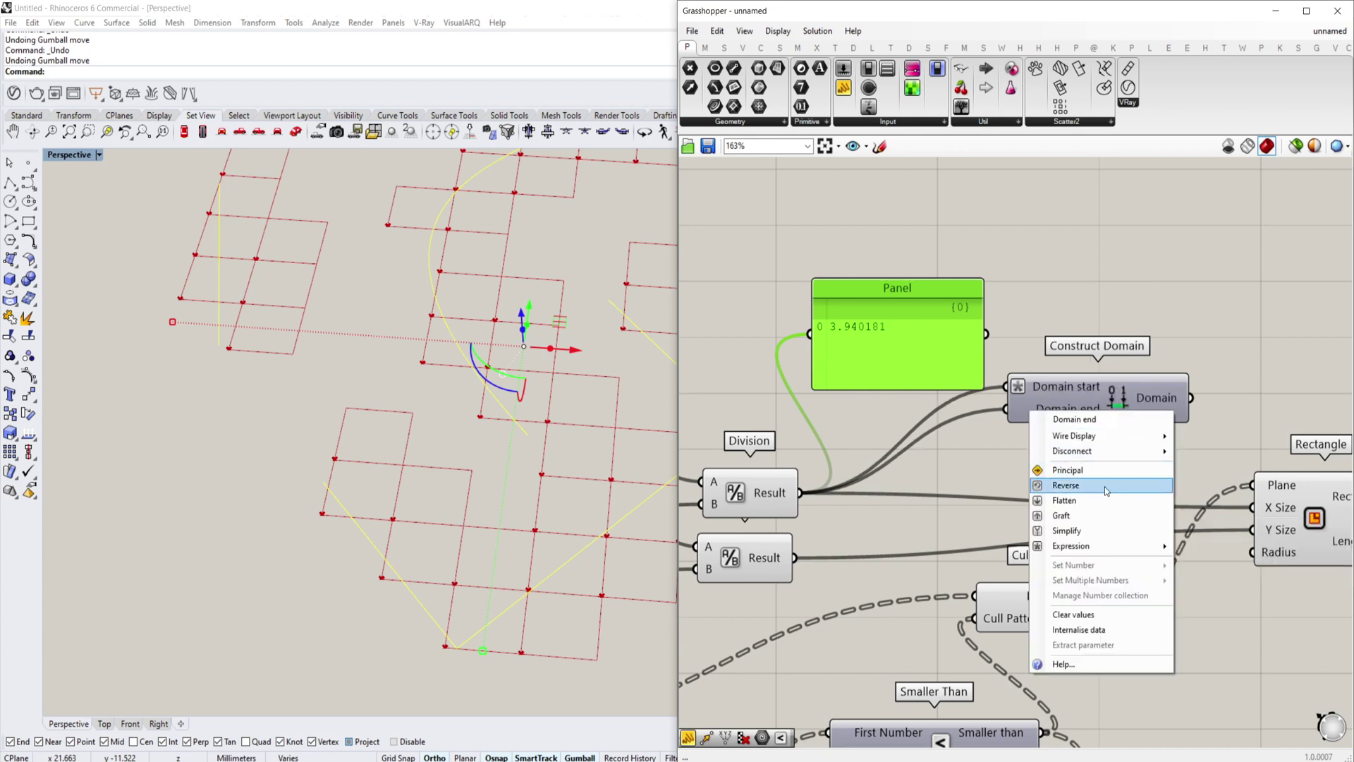
mouse_move(1128, 547)
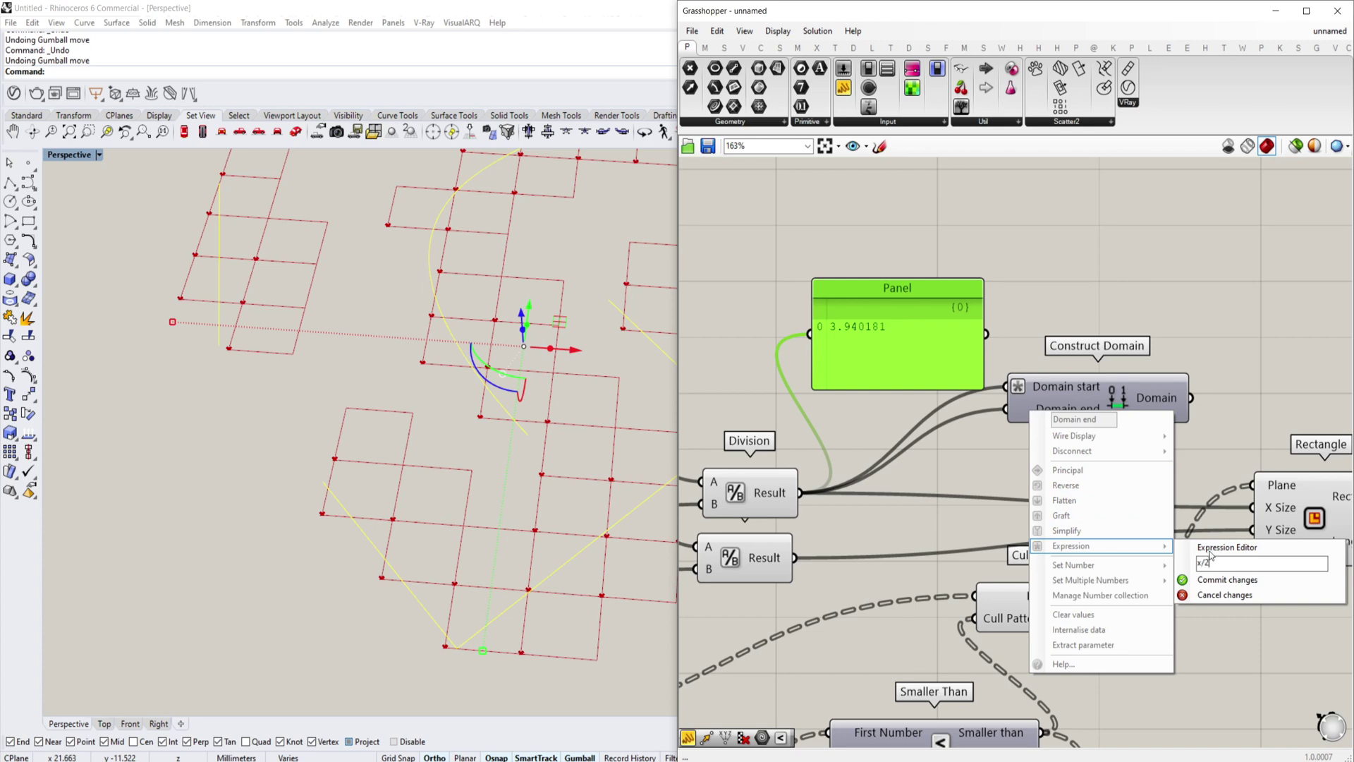
type("x/2")
left_click(1227, 579)
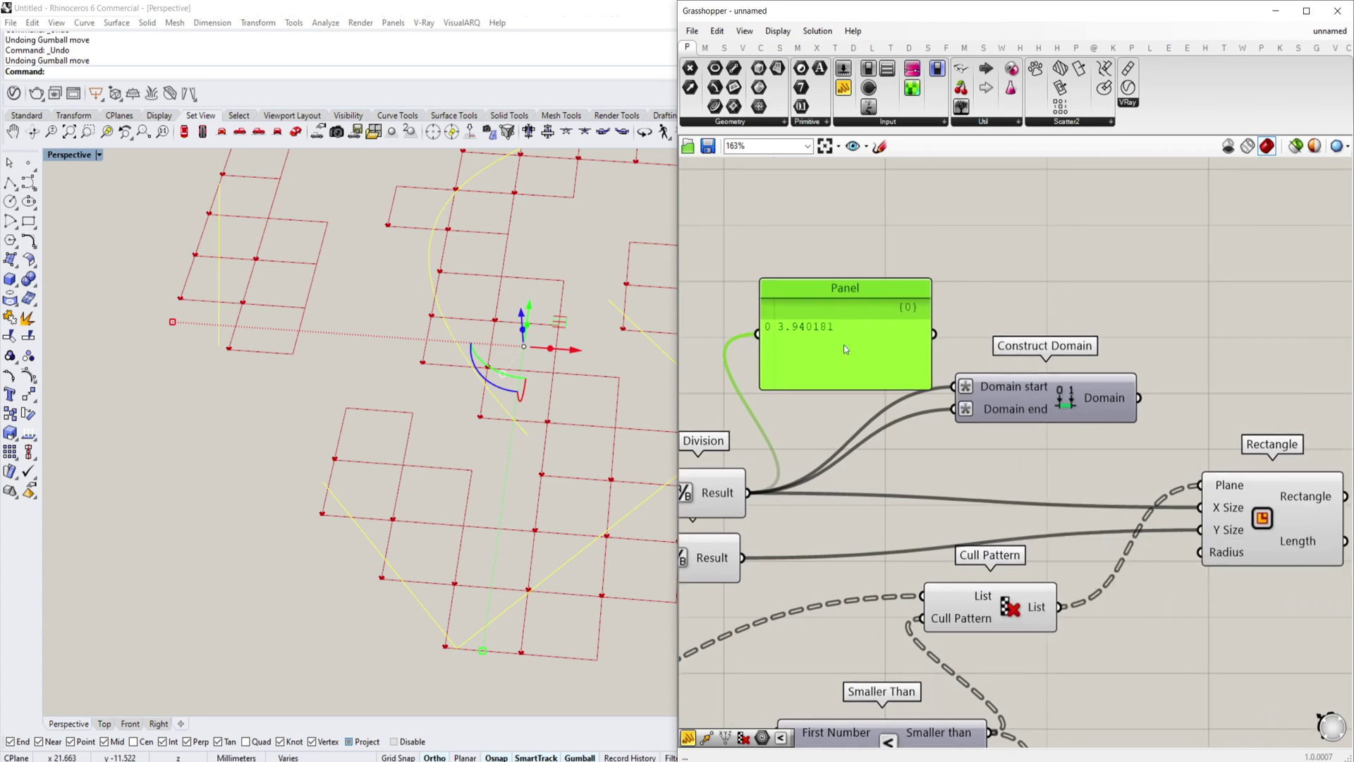
Move the panel beyond Construct Domain, feed it the Domain output, and enlarge it clear of the Rectangle component
left_click_drag(843, 348, 1226, 339)
left_click_drag(1136, 398, 1142, 325)
right_click_drag(1155, 339, 1072, 339)
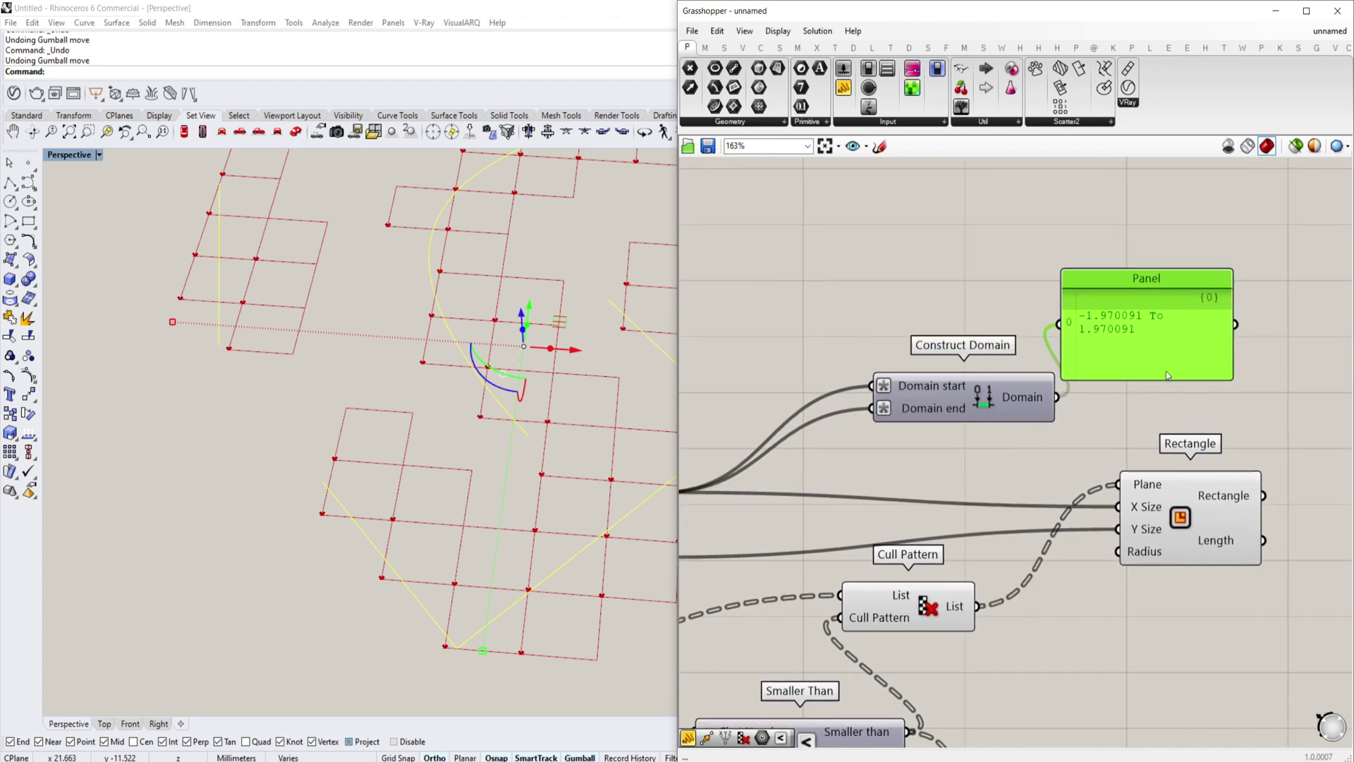
left_click_drag(1165, 378, 1160, 437)
left_click_drag(1135, 388, 1218, 334)
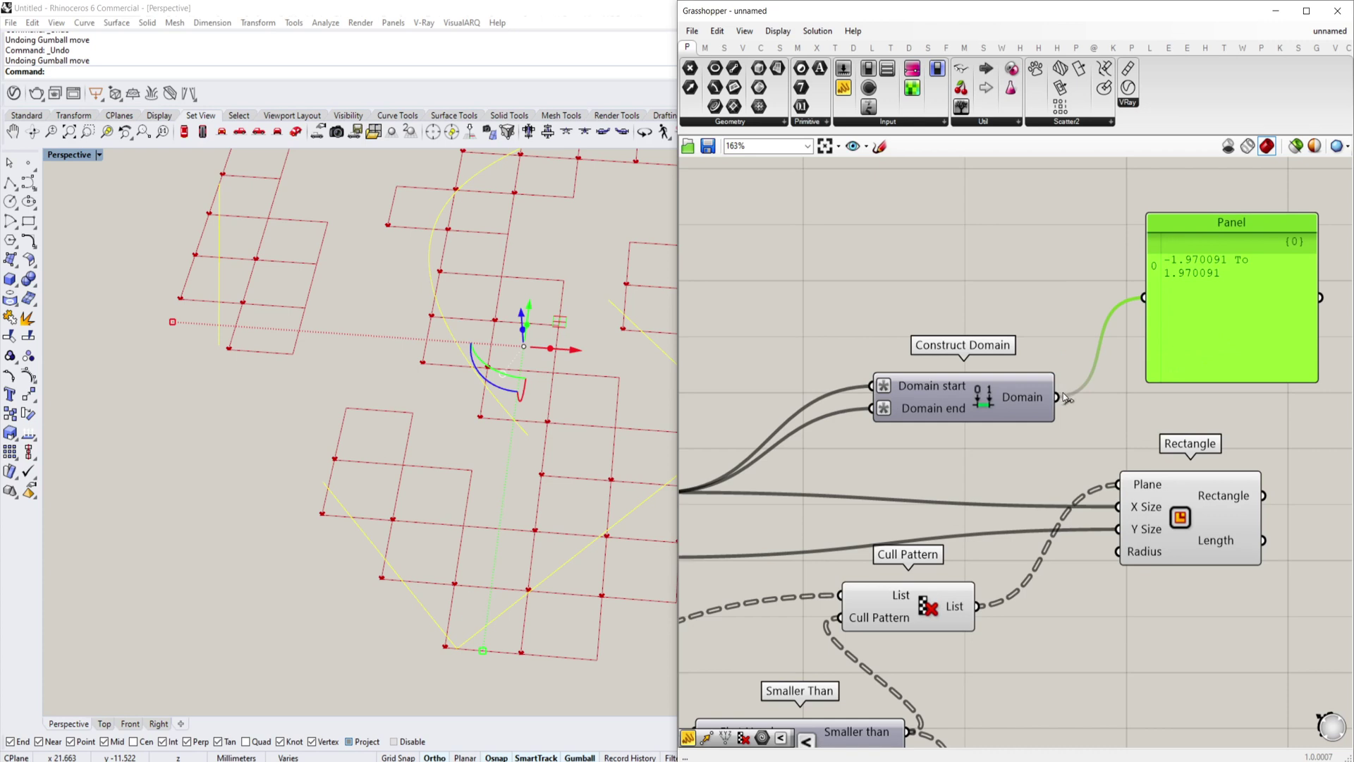
Duplicate Construct Domain and feed both inputs of the copy from the second Division result instead of the first
right_click_drag(1066, 397, 1194, 378)
left_click(1106, 401)
left_click_drag(1086, 396, 1064, 480, "alt")
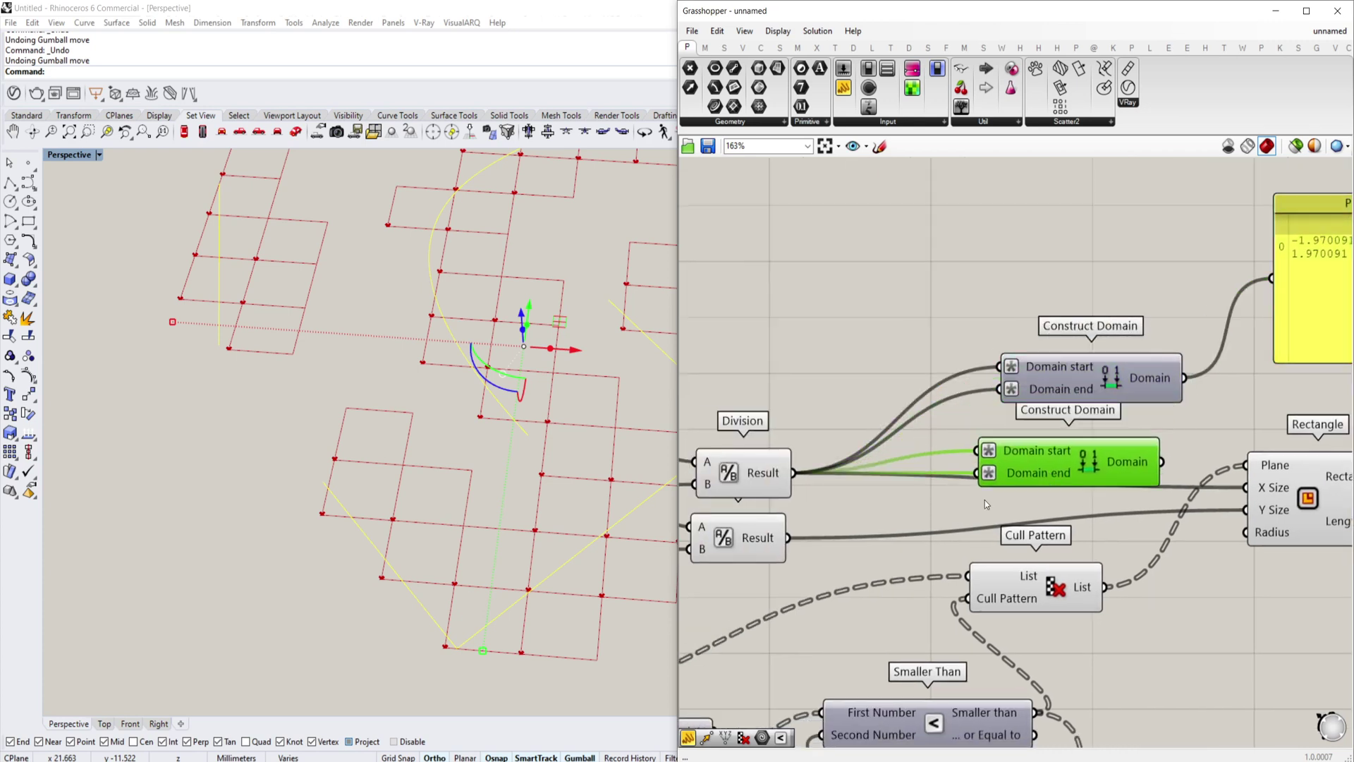
right_click_drag(984, 501, 1032, 479)
left_click_drag(836, 515, 1034, 430)
left_click_drag(1023, 450, 837, 515)
Wire the first Construct Domain into the Rectangle's X Size and the second into its Y Size
right_click_drag(1209, 438, 1067, 467)
left_click_drag(1068, 467, 1150, 518)
left_click_drag(1150, 493, 1091, 385)
left_click_drag(1022, 448, 1015, 478)
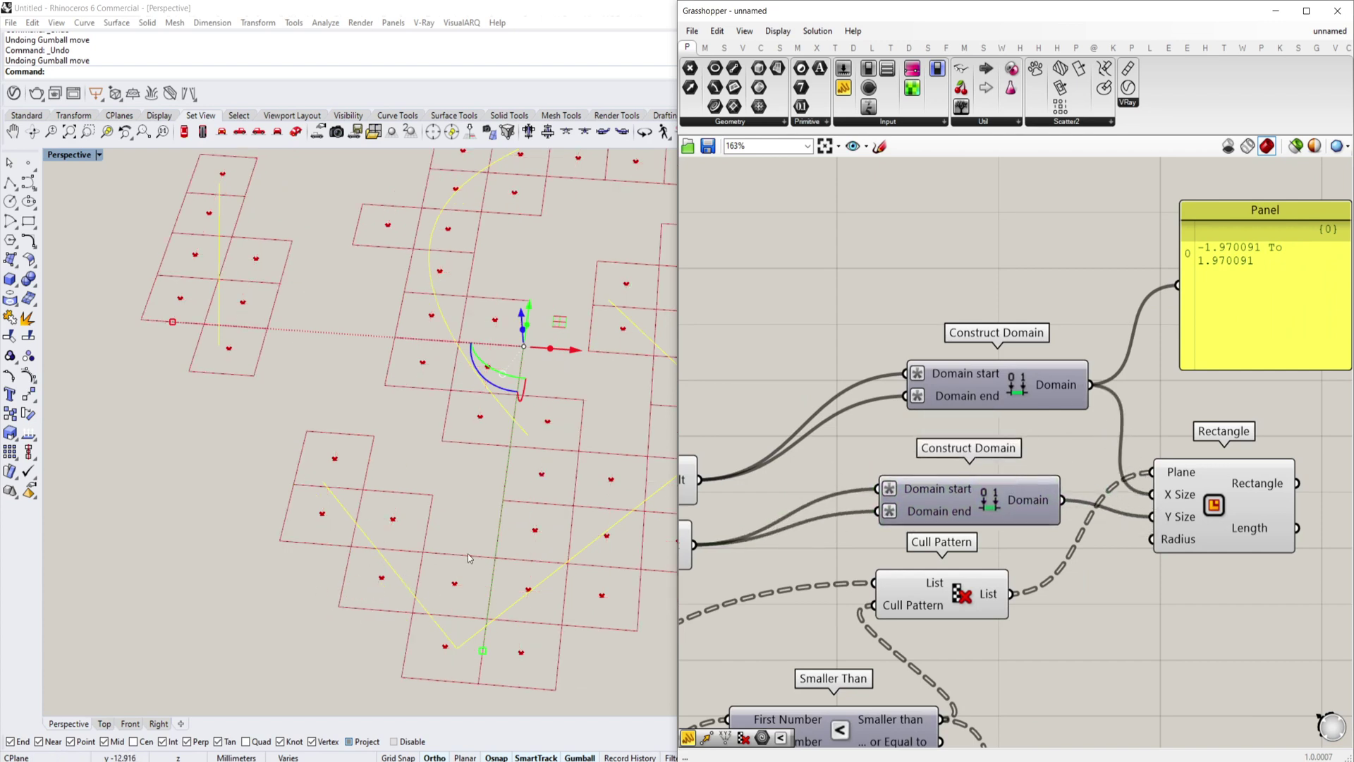
Check the centred rectangles in the viewport and add a Box Rectangle component beyond the Rectangle component
scroll(445, 560, "down", 5)
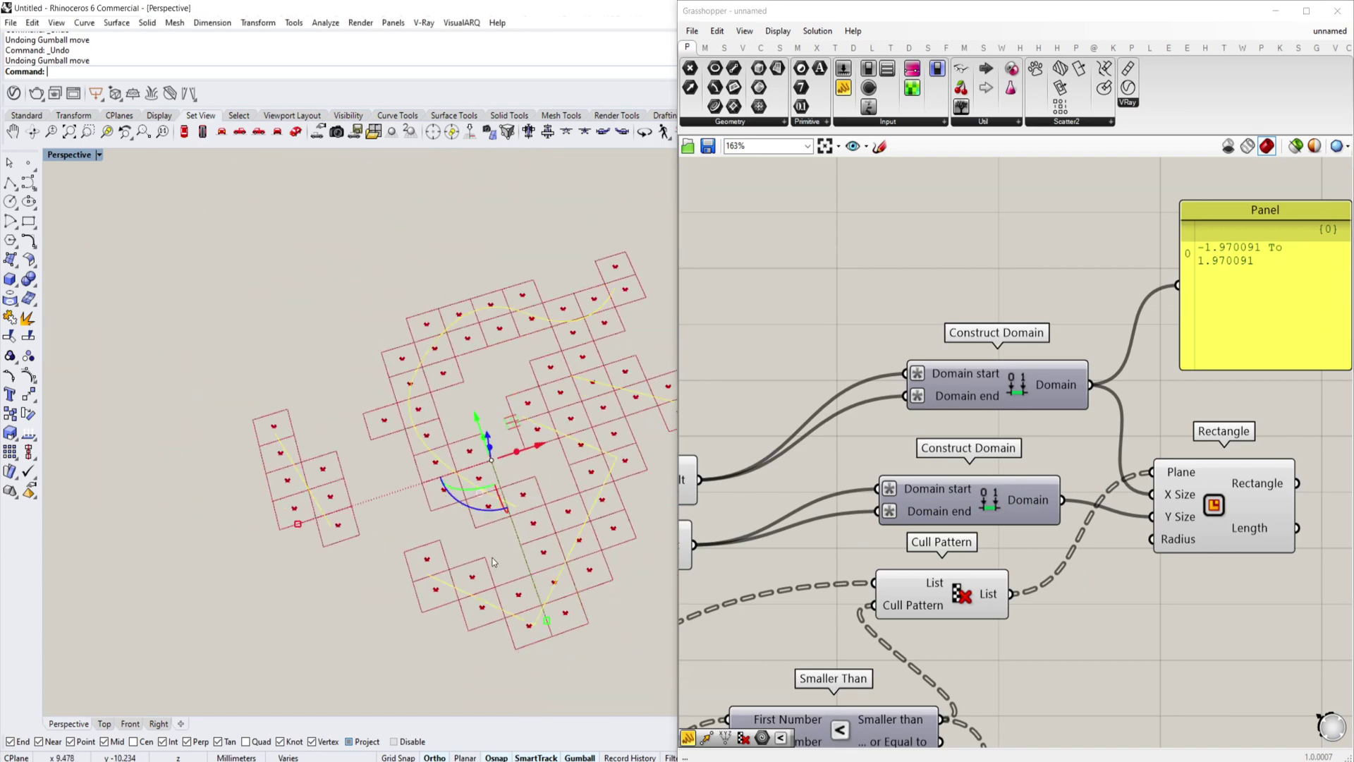
left_click(1226, 498)
scroll(1199, 457, "down", 4)
right_click_drag(1004, 455, 1063, 440)
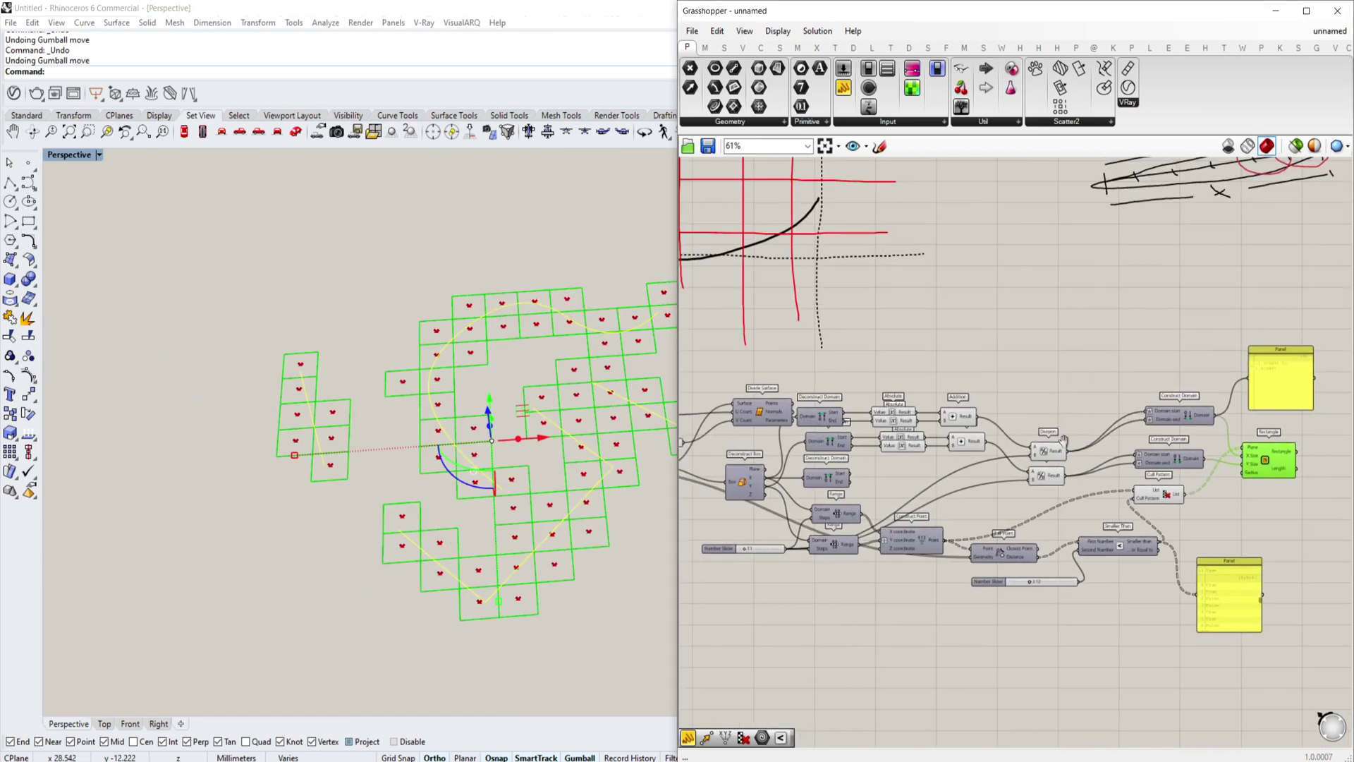
scroll(1086, 464, "up", 3)
double_click(1114, 478)
type("bo")
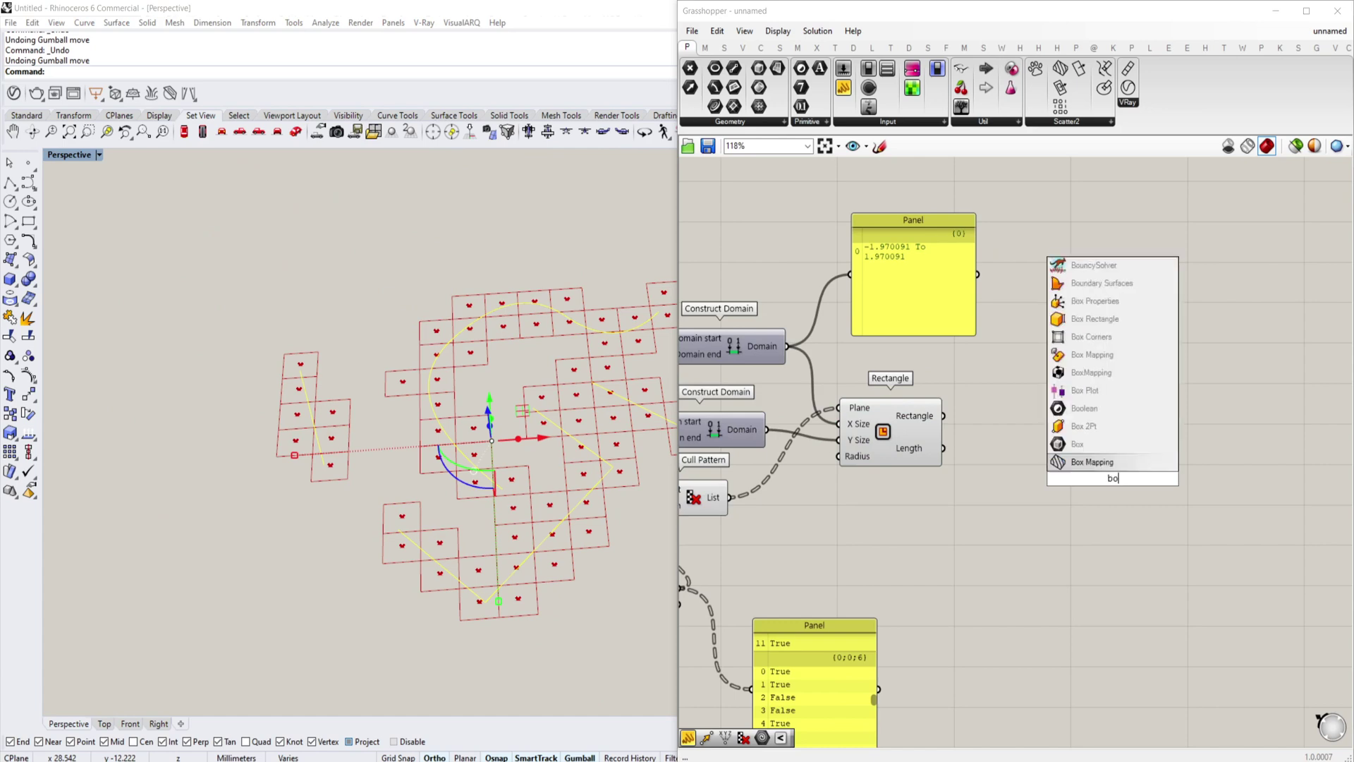
type("x rect")
key("Up")
key("Return")
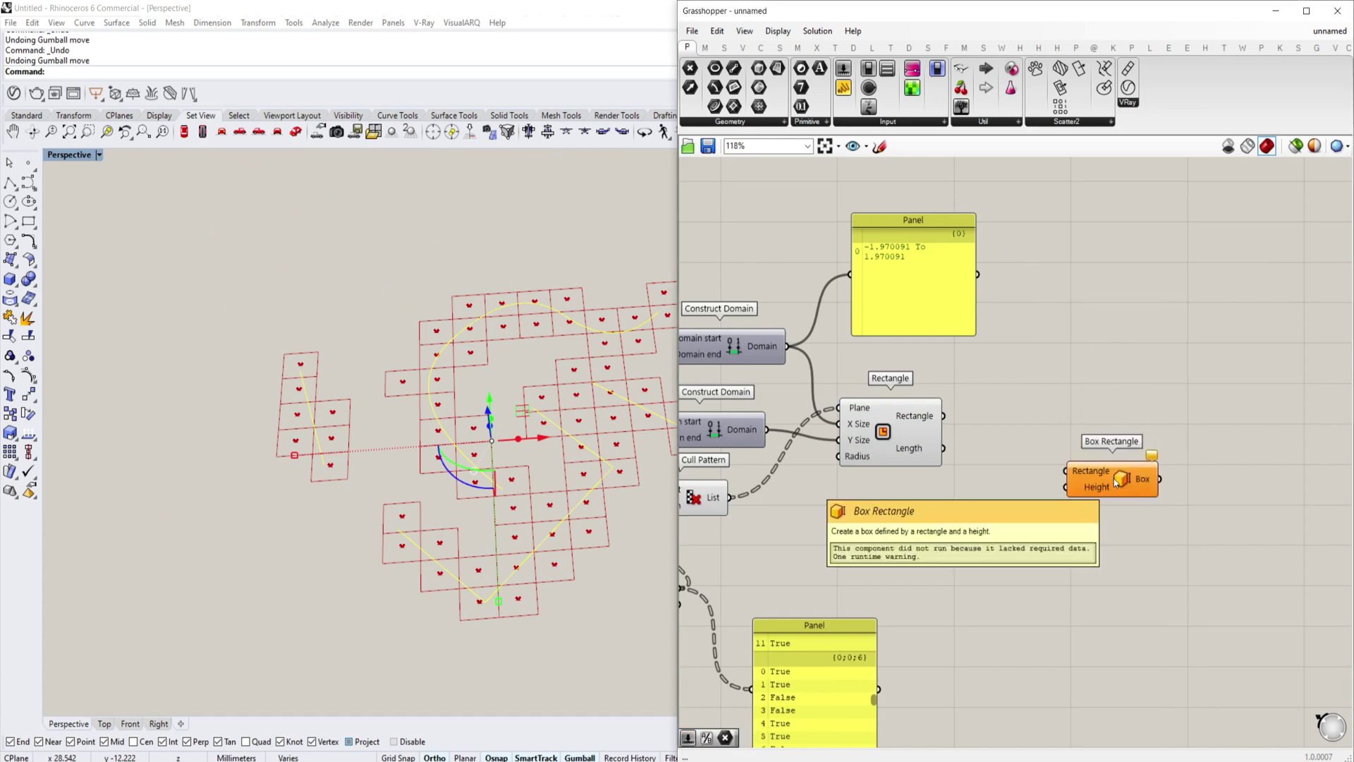
Wire the Rectangle output into Box Rectangle's Rectangle input and the first Construct Domain into its Height
right_click_drag(1116, 482, 1132, 521)
left_click_drag(1132, 520, 1072, 489)
right_click_drag(738, 291, 1067, 488)
scroll(1068, 488, "up", 2)
scroll(1068, 487, "down", 2)
right_click_drag(1144, 537, 972, 455)
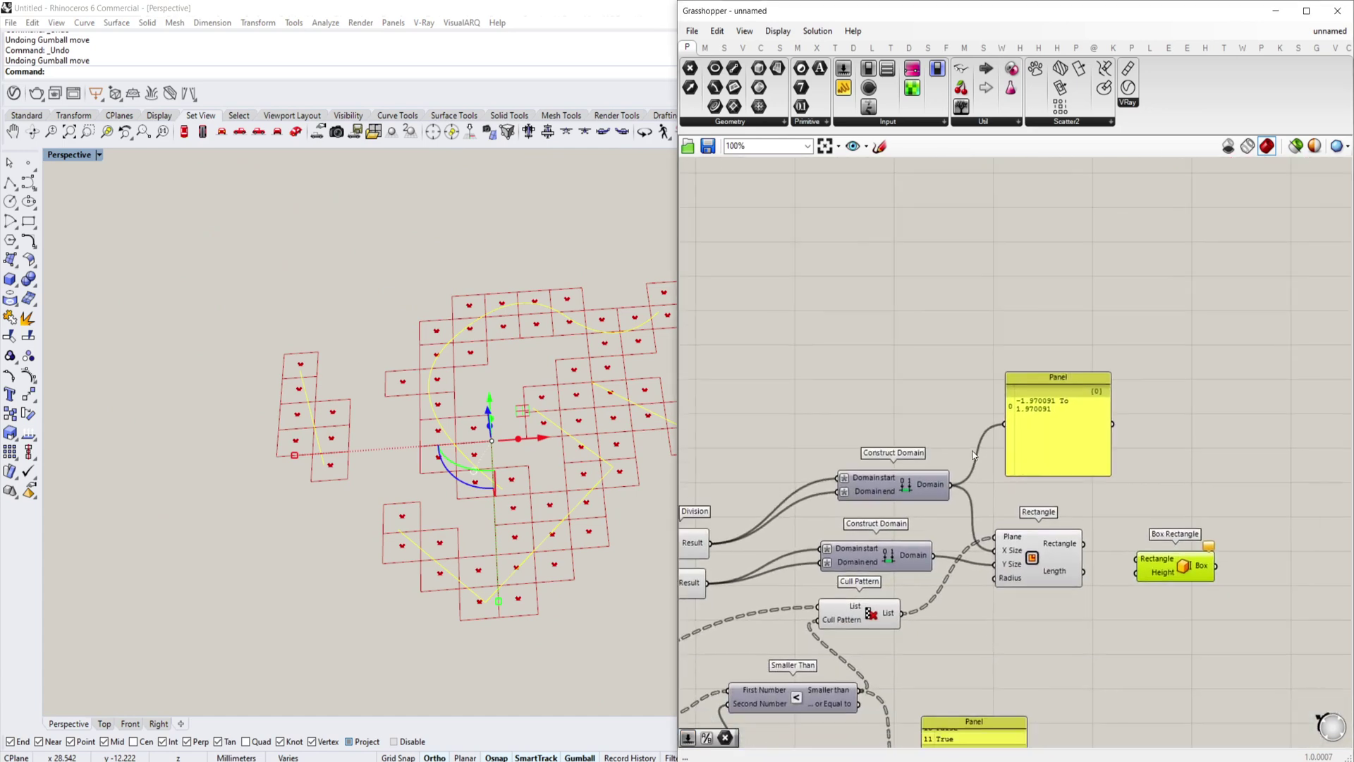
scroll(973, 455, "up", 2)
mouse_move(914, 481)
left_mouse_down()
mouse_move(1172, 582)
mouse_move(916, 481)
left_mouse_up()
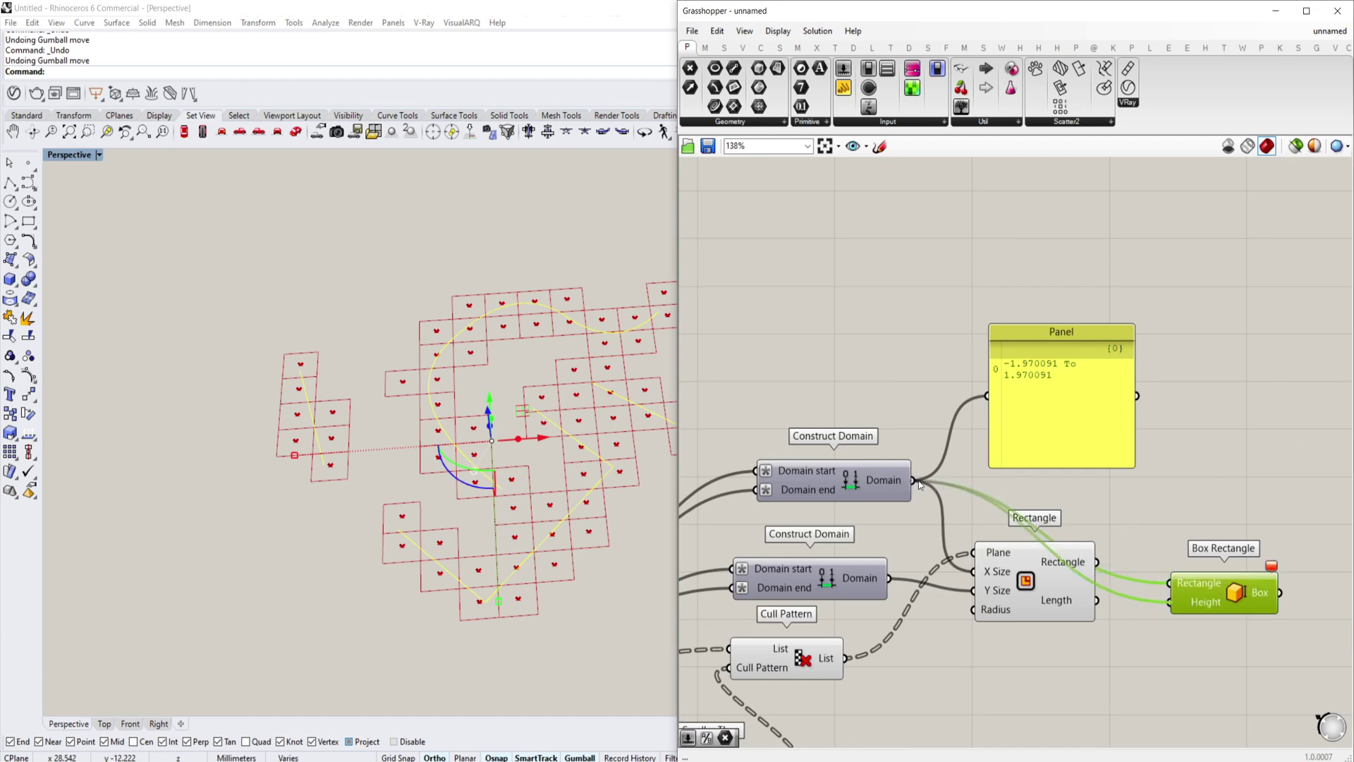
left_click_drag(1172, 589, 1097, 562)
left_click_drag(1214, 593, 1232, 562)
right_click_drag(621, 494, 599, 468)
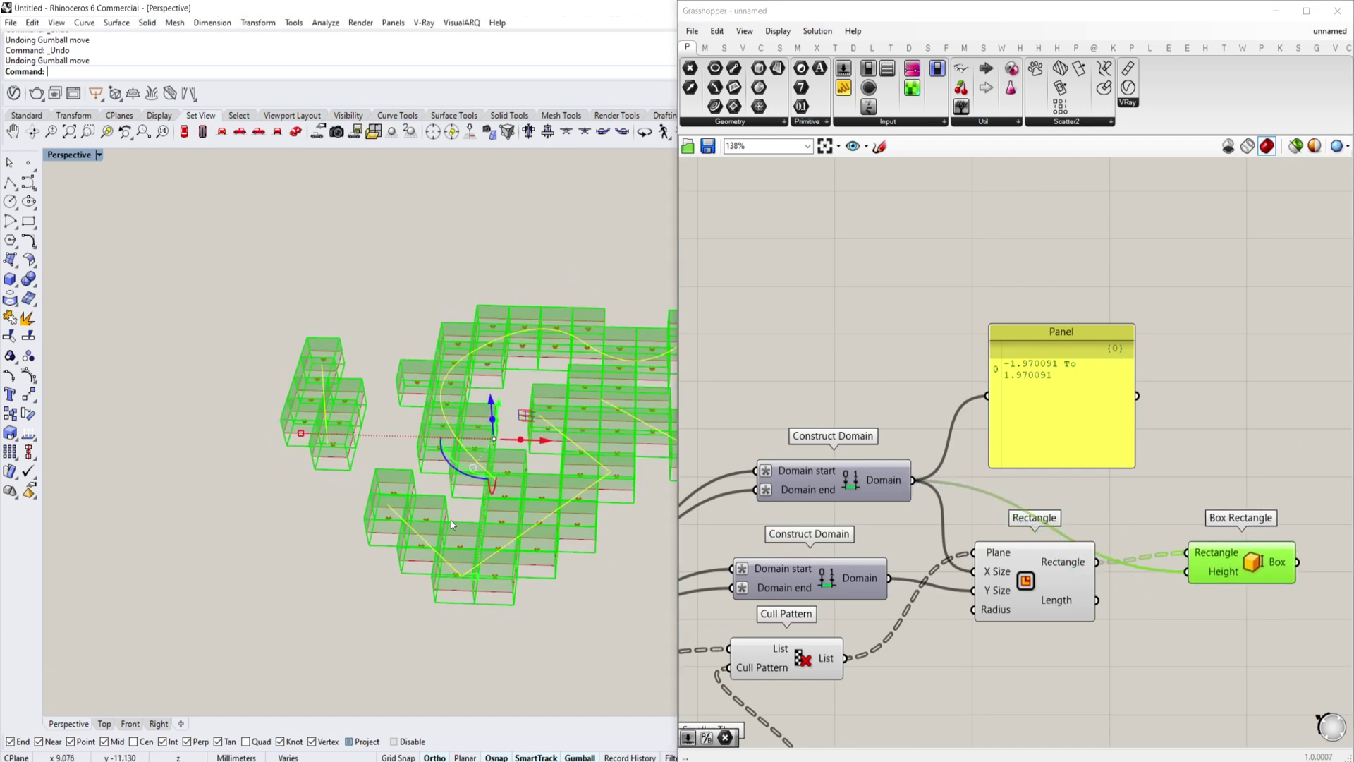
Add a Custom Preview component beyond the Box Rectangle component
right_click_drag(1337, 526, 1179, 493)
double_click(1178, 492)
type("custro")
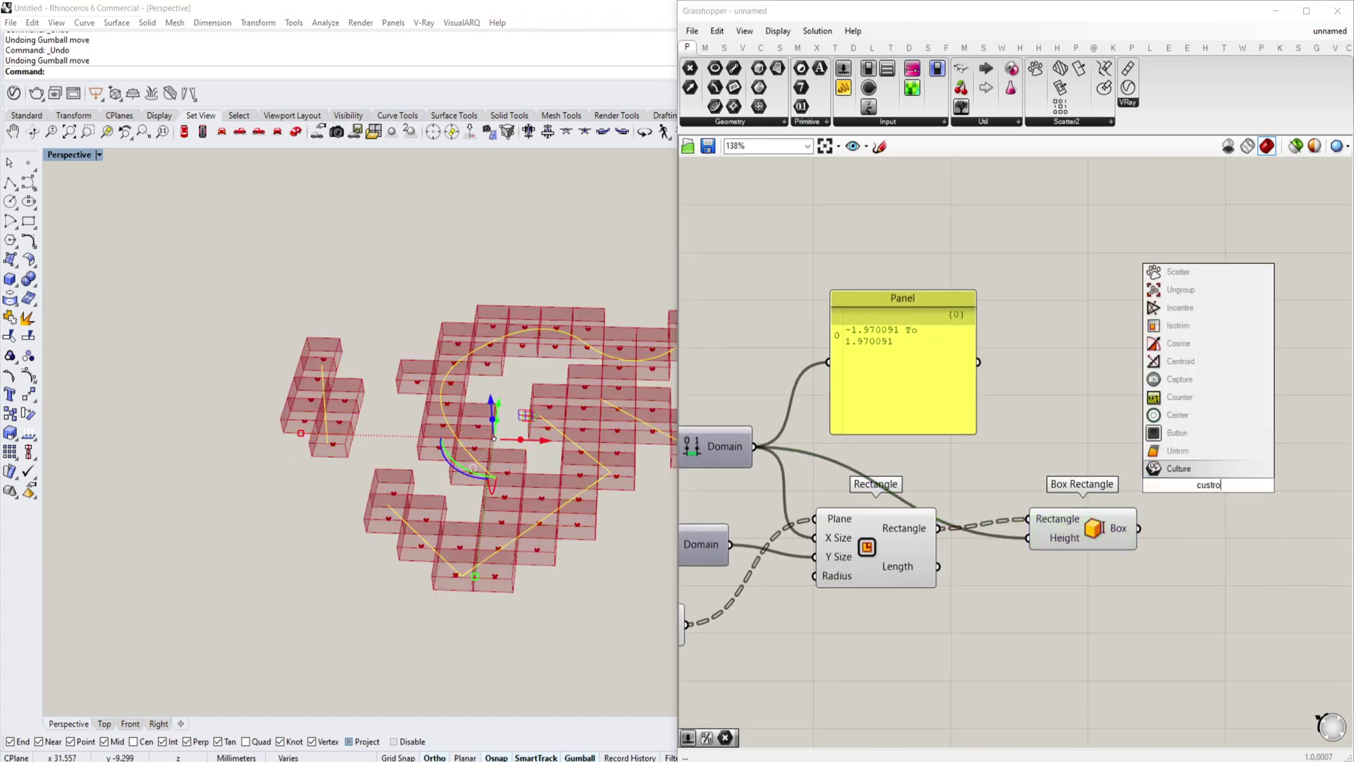
type("m preview")
key("Return")
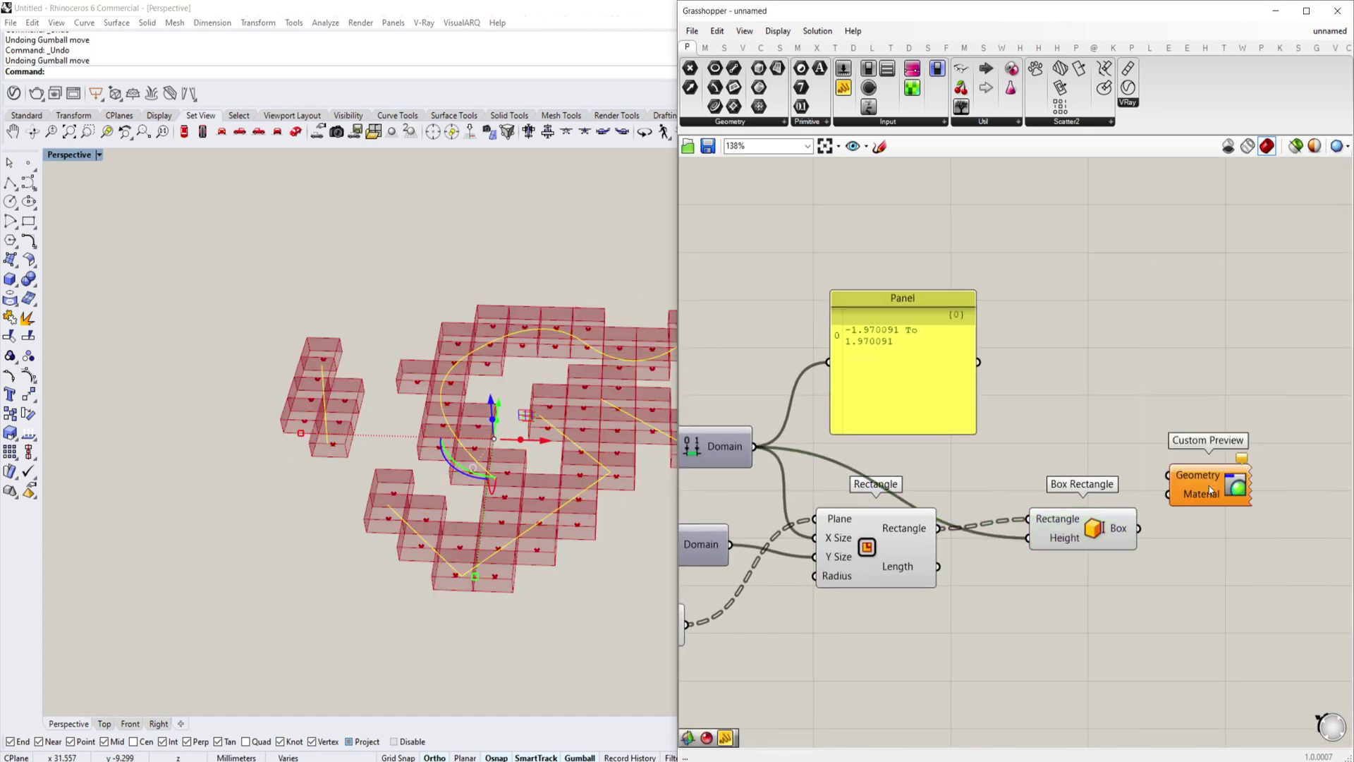
Wire the Box output into Custom Preview's Geometry and a new panel reading white into its Material
left_click_drag(1210, 490, 1241, 576)
double_click(1105, 627)
type("//whte")
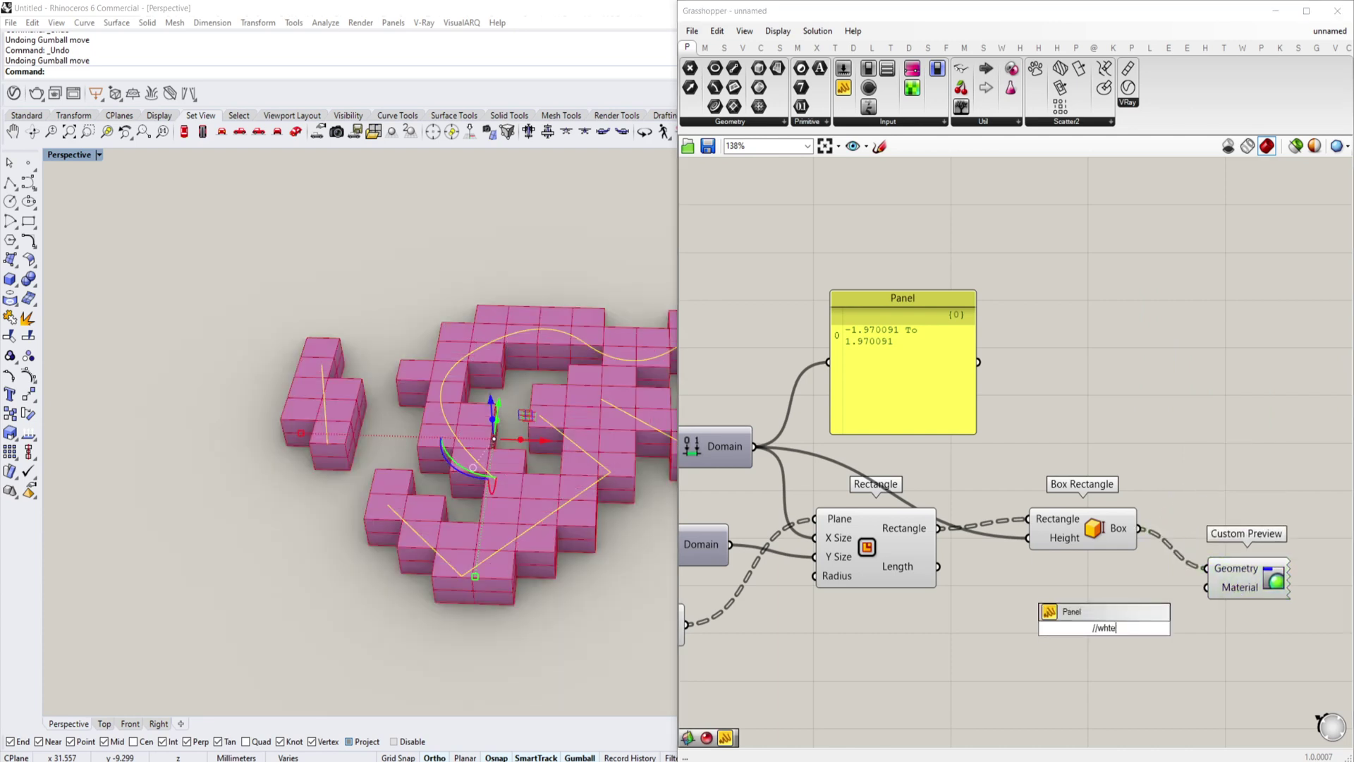
key("Return")
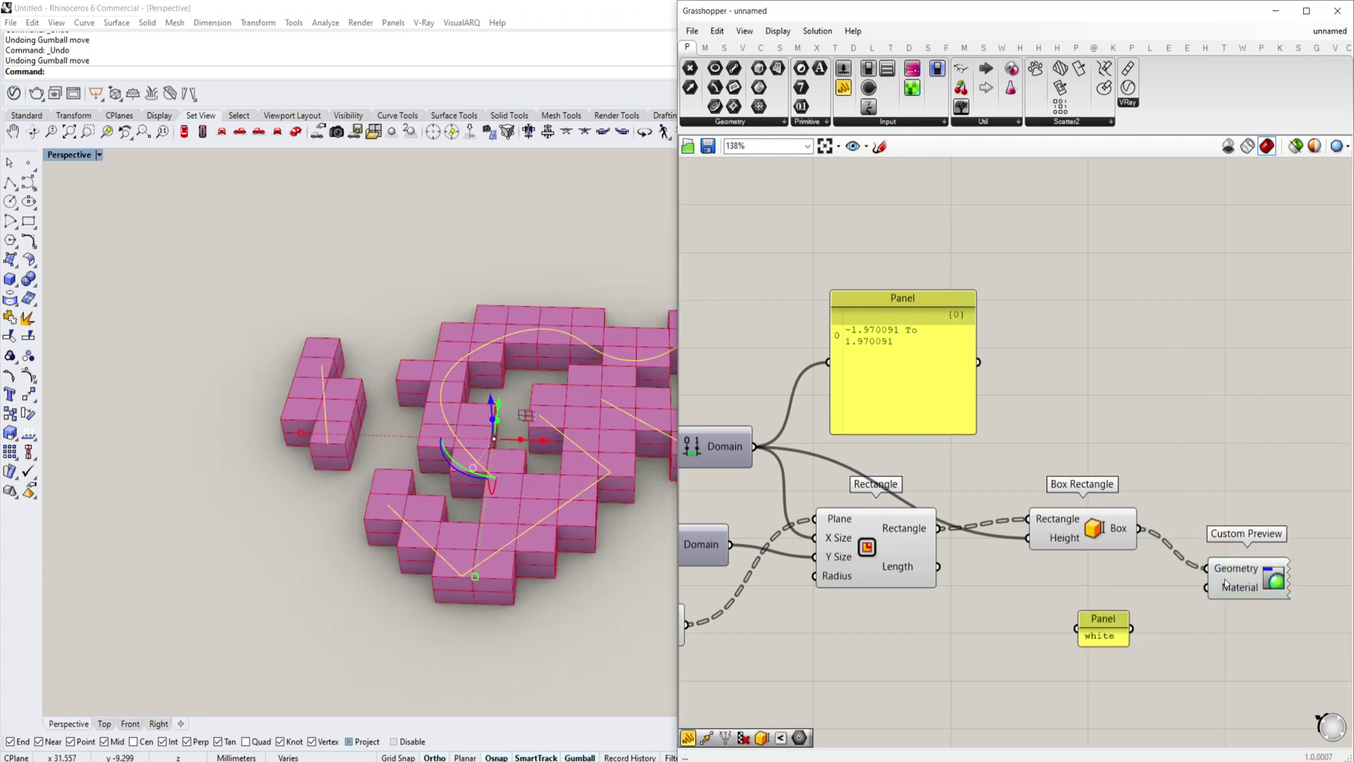
left_click_drag(1206, 586, 1131, 628)
Turn off the preview of the Box Rectangle and Rectangle components, leaving only the Custom Preview display
scroll(1034, 525, "down", 3)
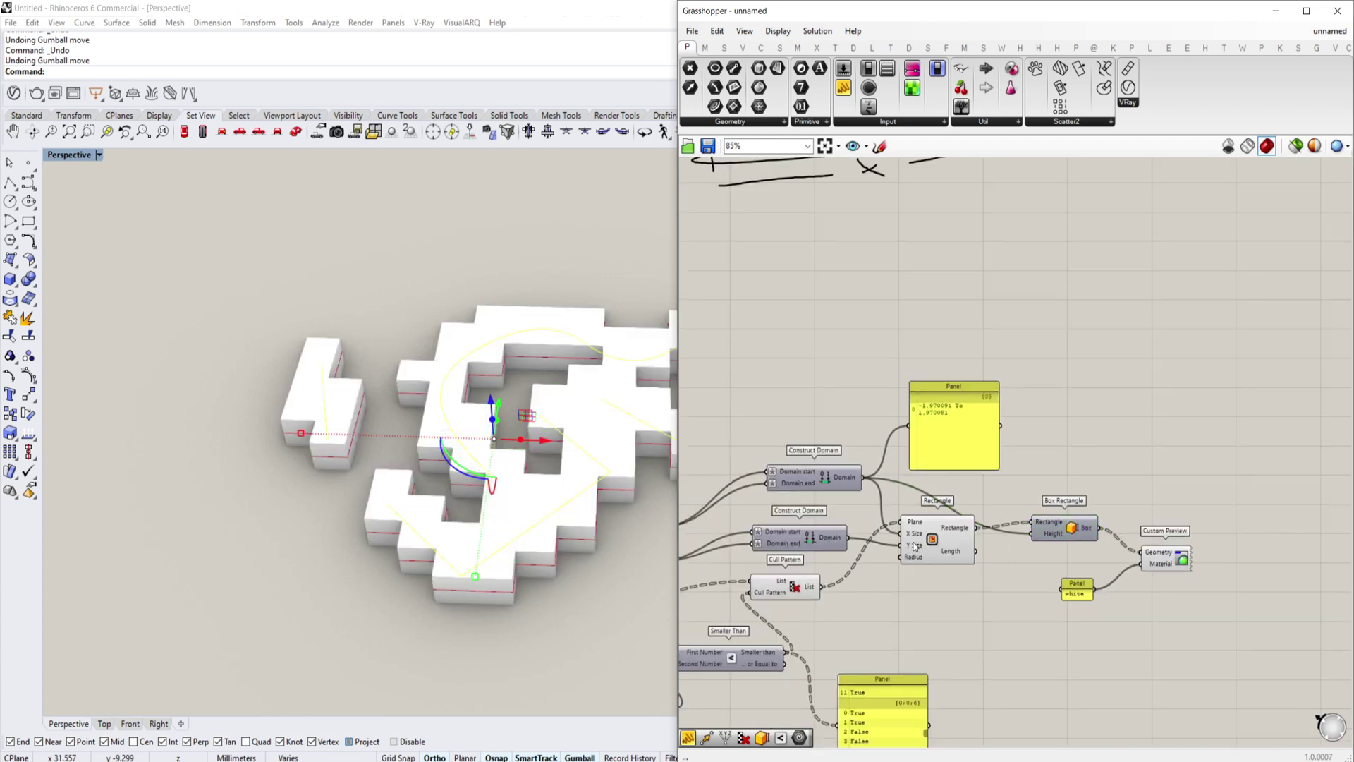
left_click(920, 546)
key("ctrl+q")
left_click(1171, 558)
right_click_drag(1199, 561, 1129, 556)
scroll(1128, 555, "up", 3)
left_click(1076, 467)
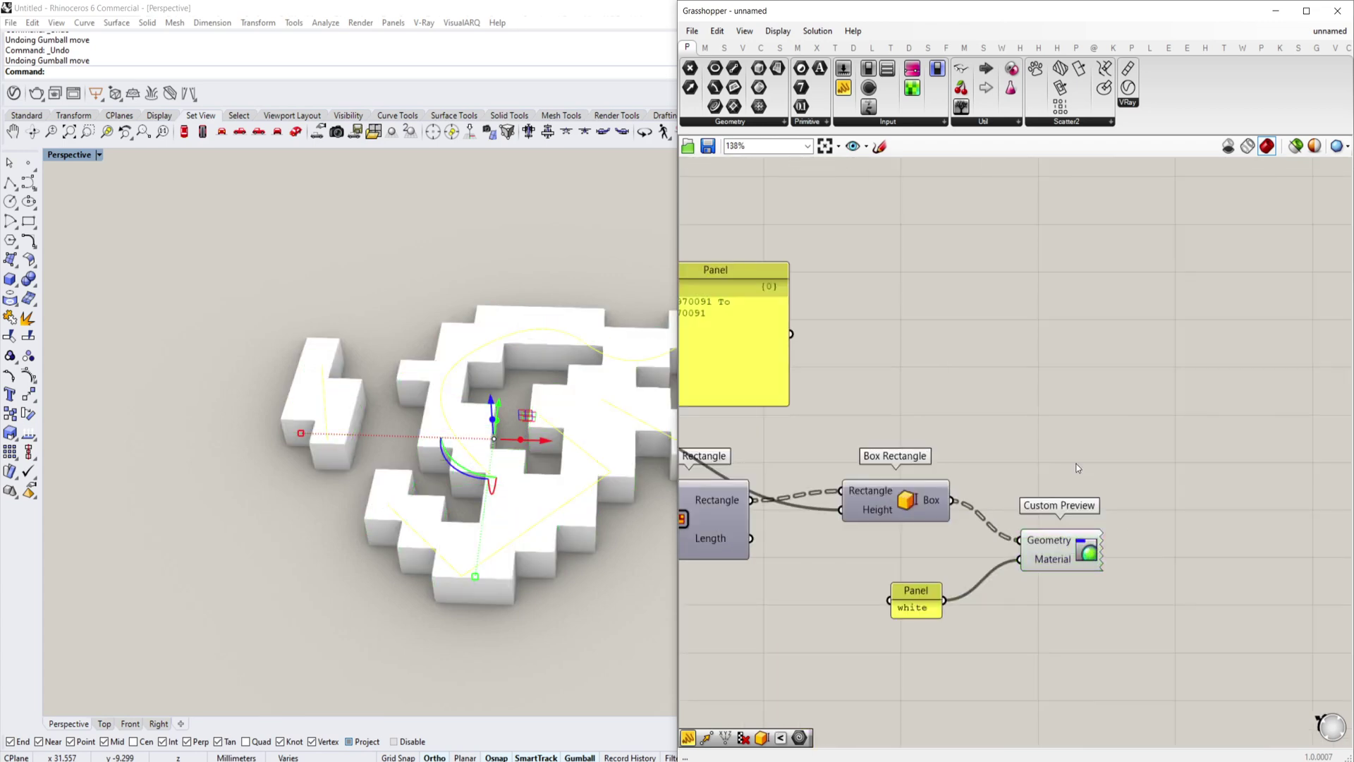
Add a Deconstruct Brep component above the Custom Preview
double_click(1077, 468)
left_click(993, 464)
right_click_drag(740, 514, 831, 509)
left_click(890, 485)
left_click(1067, 406)
double_click(1068, 406)
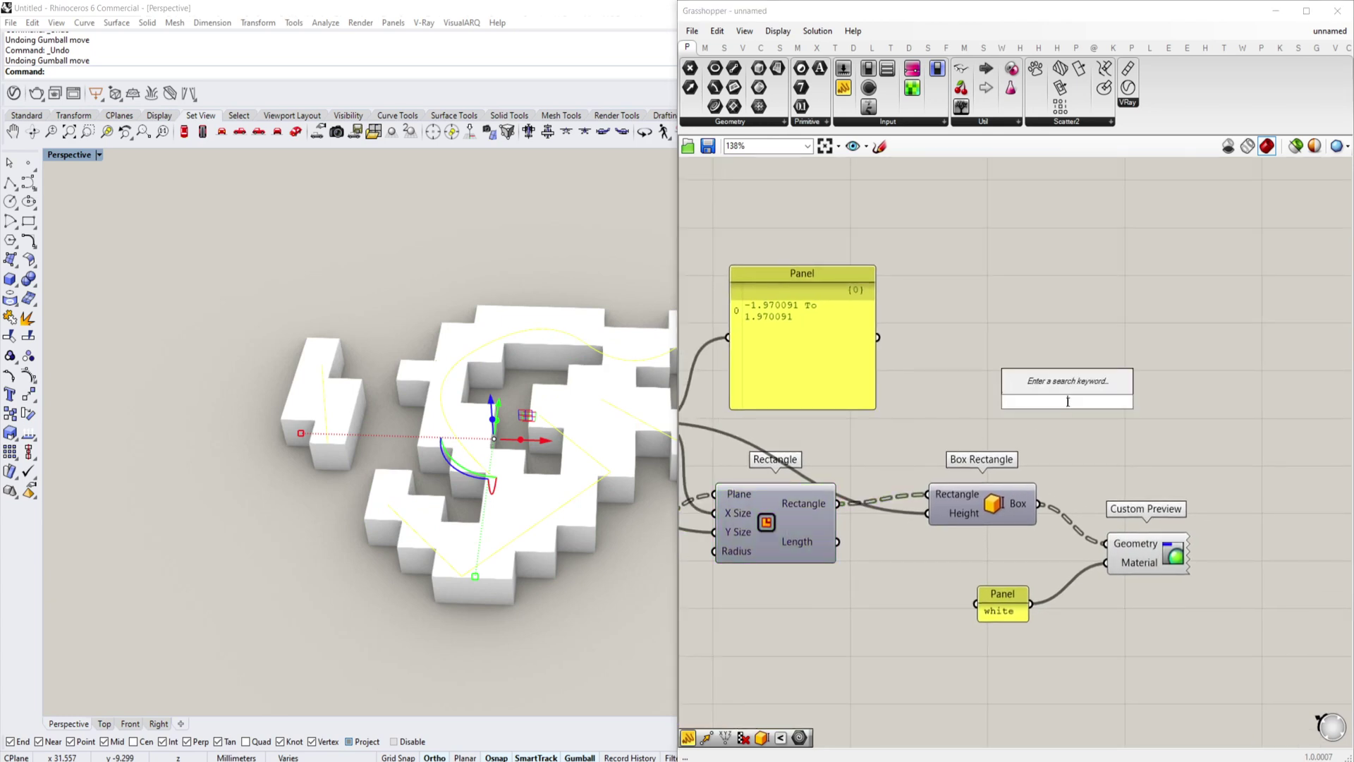
type("deconstruct")
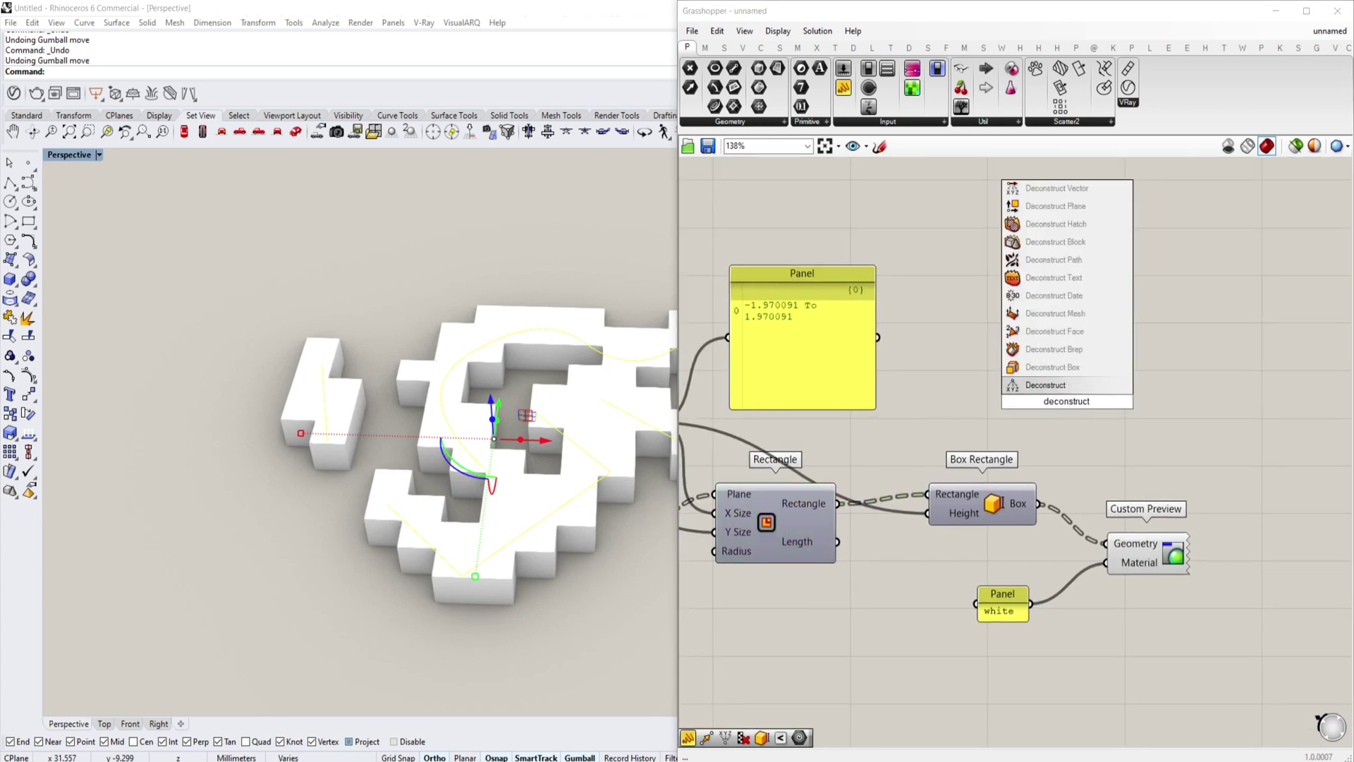
key("Up")
key("Up")
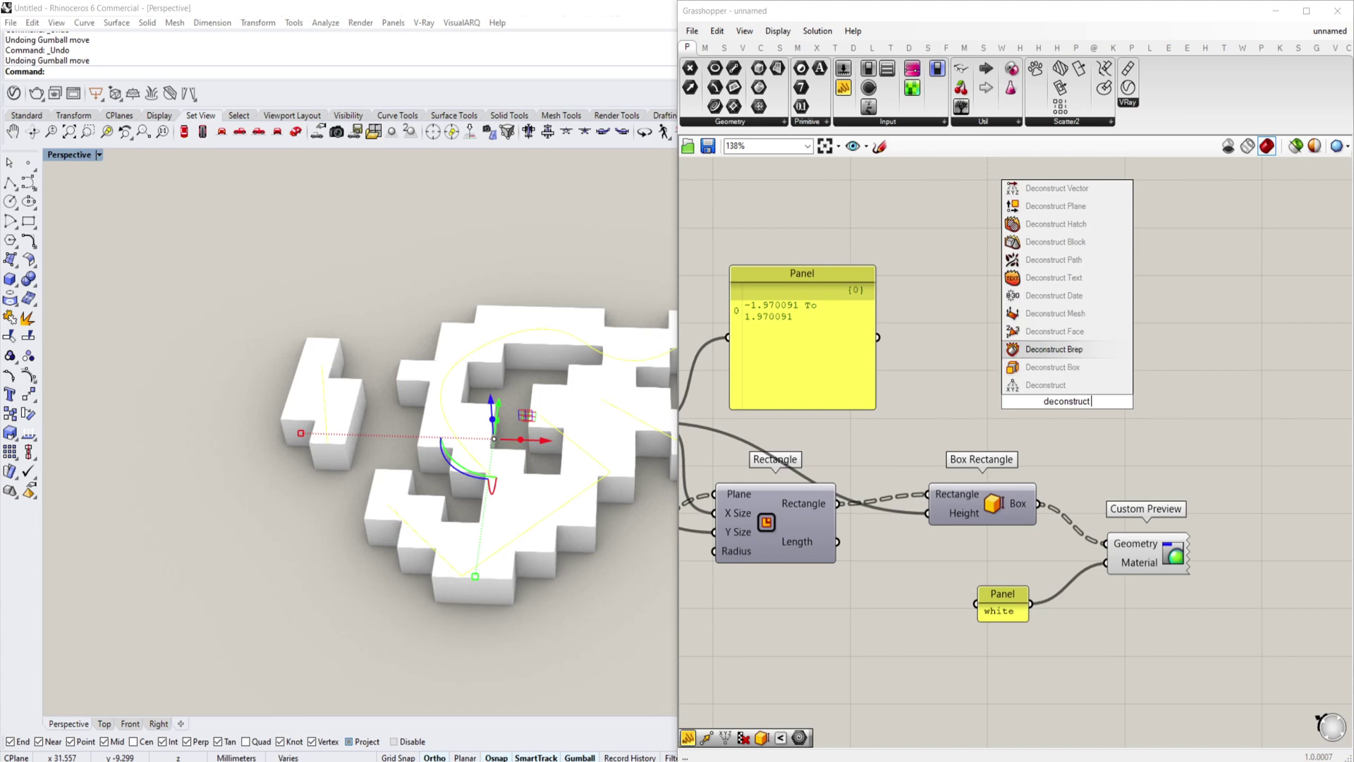
key("Return")
Wire the Box Rectangle output into Deconstruct Brep's Brep input and position the component above Custom Preview
left_click_drag(1038, 503, 1015, 402)
right_click_drag(1079, 423, 1035, 441)
left_click_drag(1047, 425, 1103, 437)
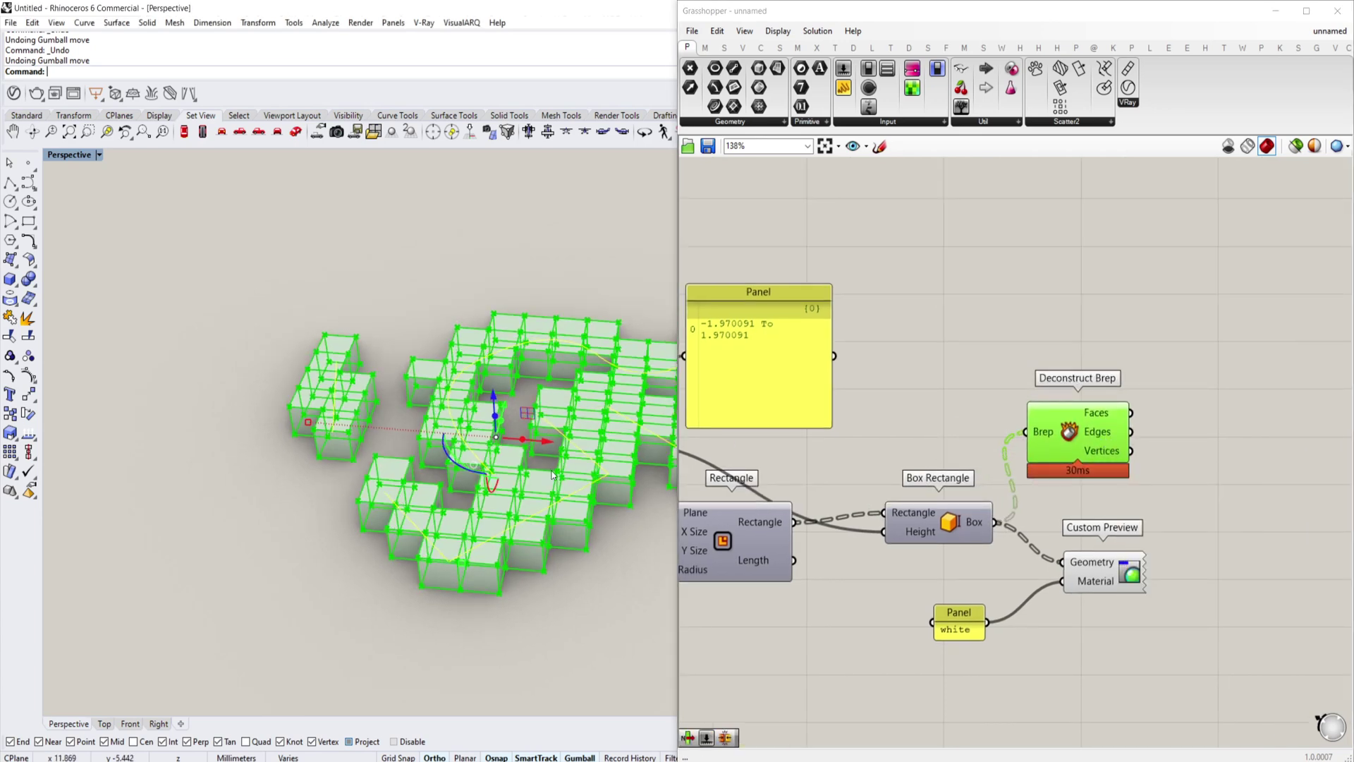
Add a Geometry parameter beside Deconstruct Brep and feed the Edges output into it
scroll(1128, 452, "up", 1)
double_click(1165, 416)
type("geometry")
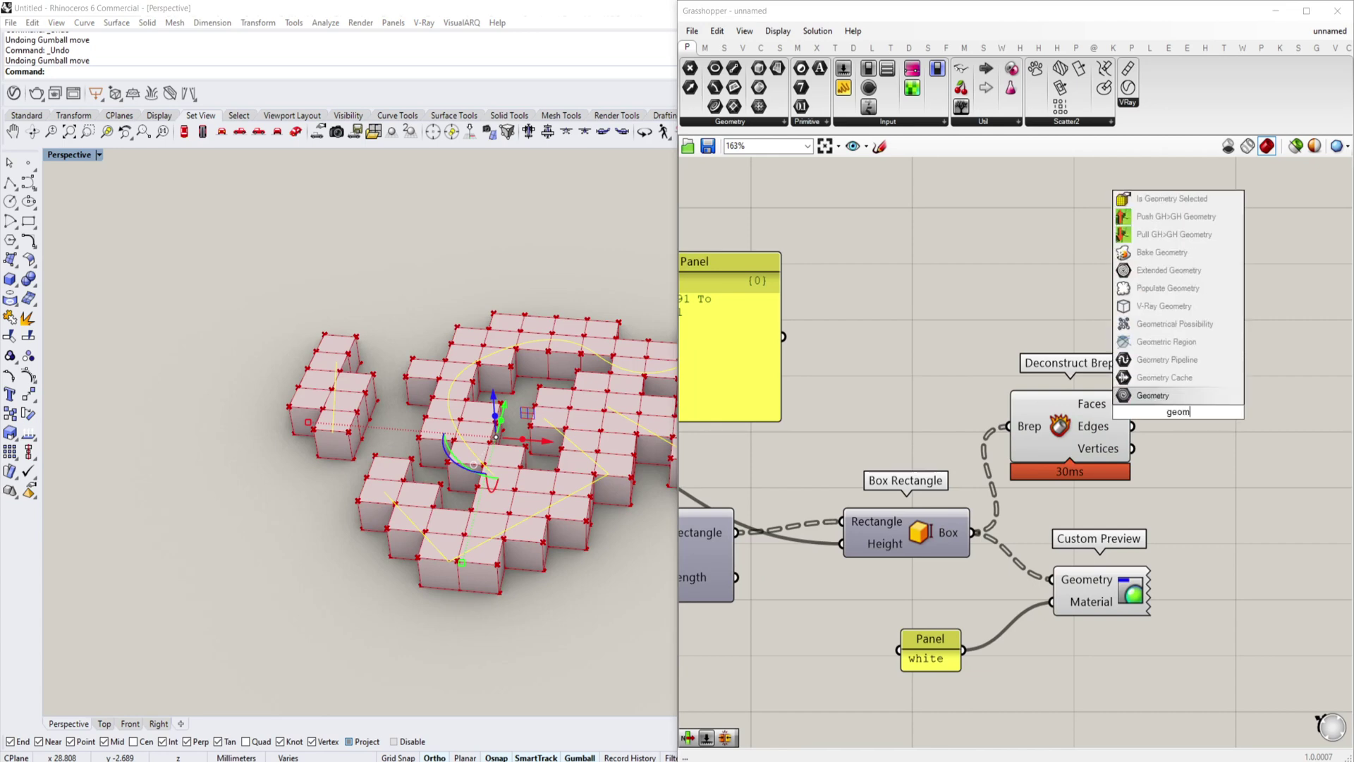
key("Return")
left_click_drag(1148, 416, 1151, 413)
left_click_drag(1178, 412, 1191, 427)
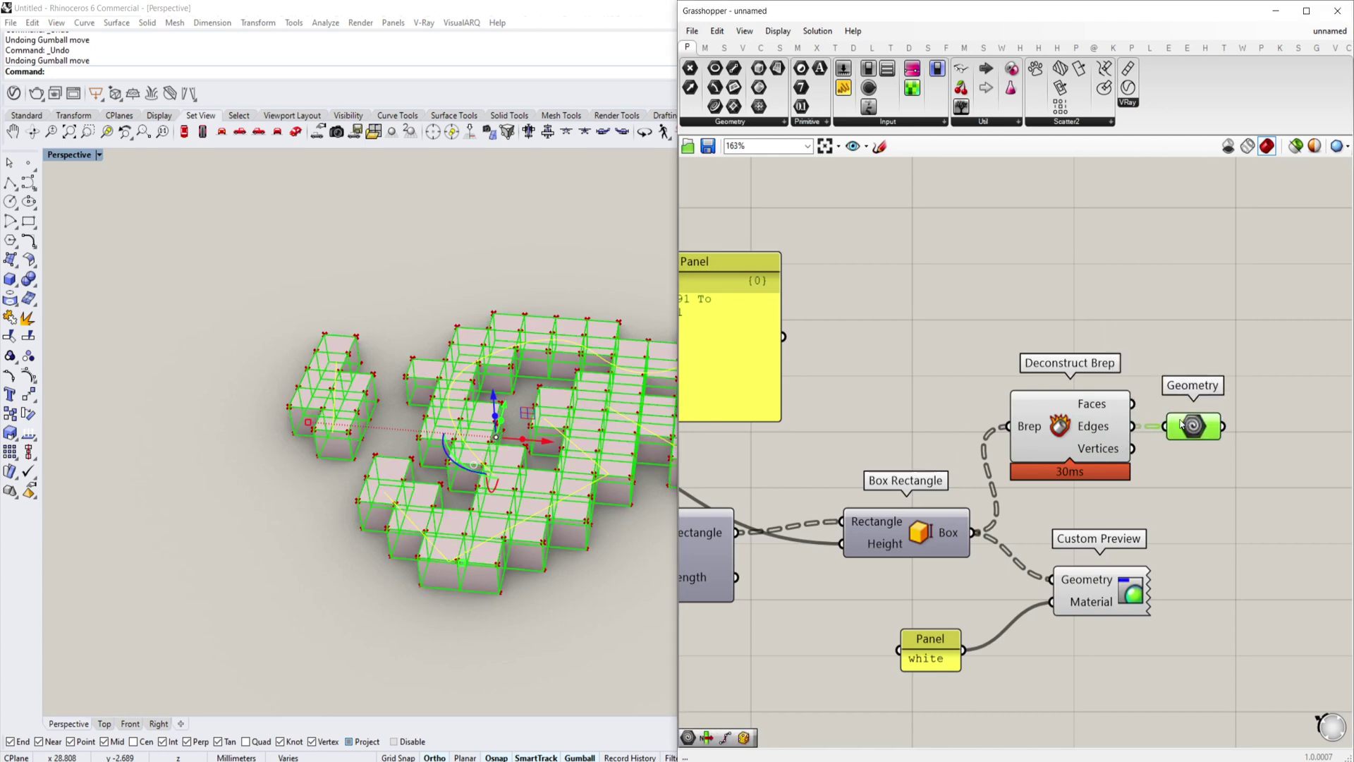
Turn off the Deconstruct Brep preview and inspect the white boxes with their edges in the viewport
left_click(1100, 434)
key("ctrl+q")
scroll(513, 529, "down", 3)
right_click_drag(514, 528, 485, 482)
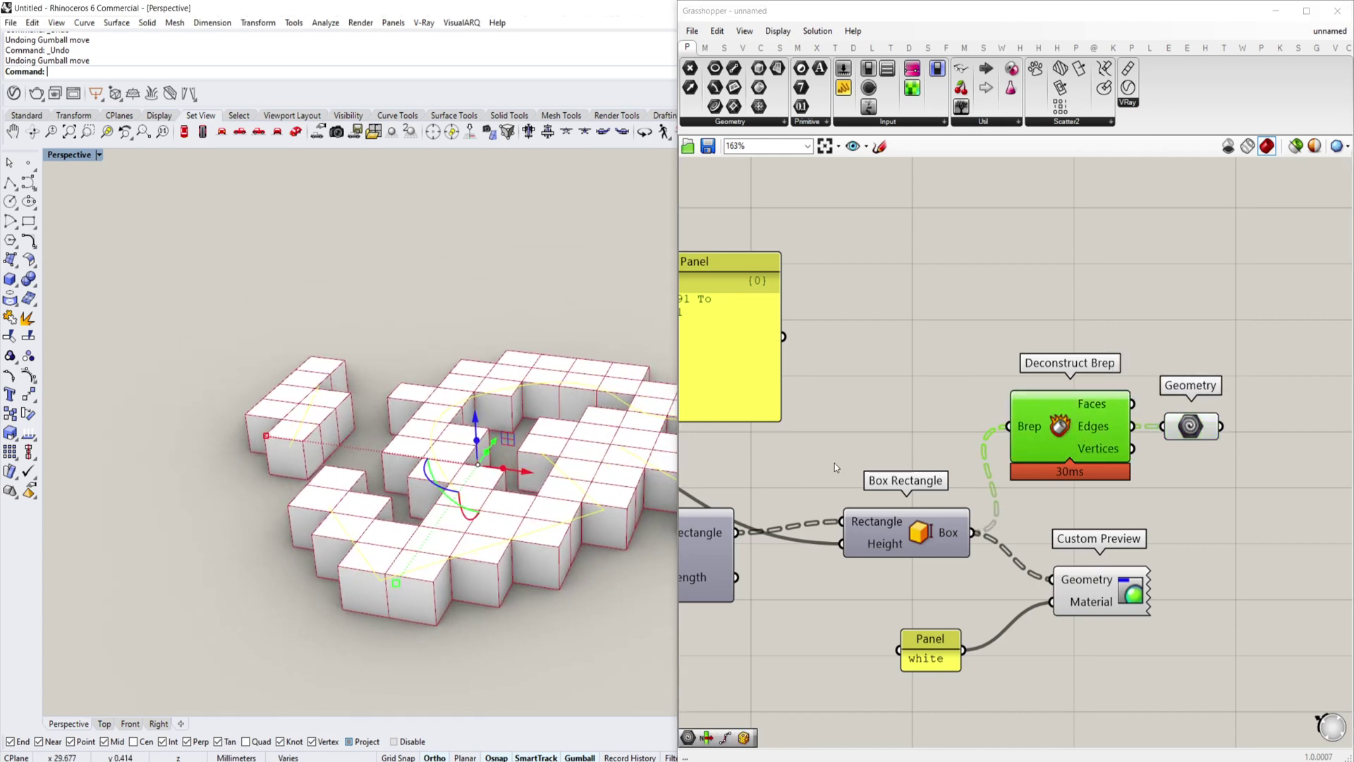
Move the Smaller Than threshold slider next to the slider that drives the Range steps
scroll(975, 471, "down", 4)
right_click_drag(964, 502, 1094, 452)
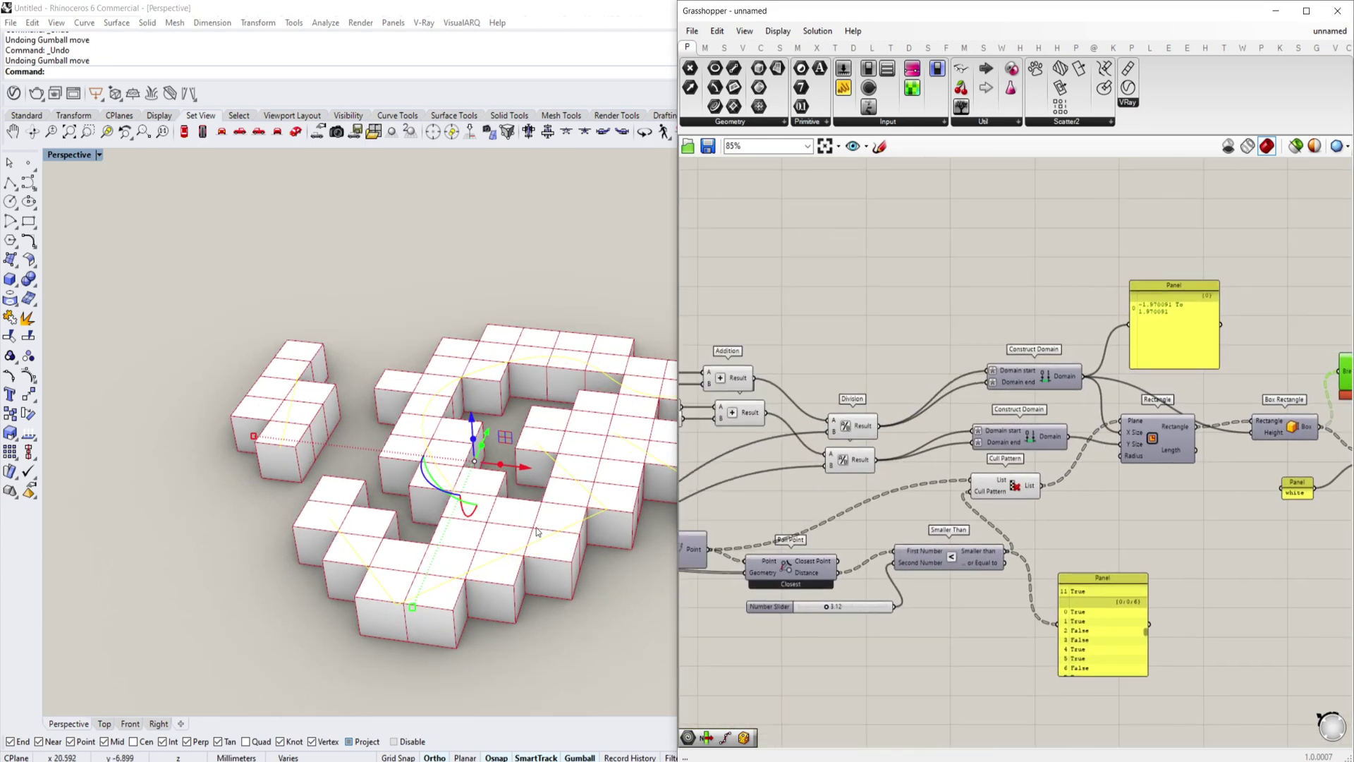
scroll(859, 624, "up", 2)
scroll(847, 620, "down", 2)
right_click_drag(822, 616, 996, 582)
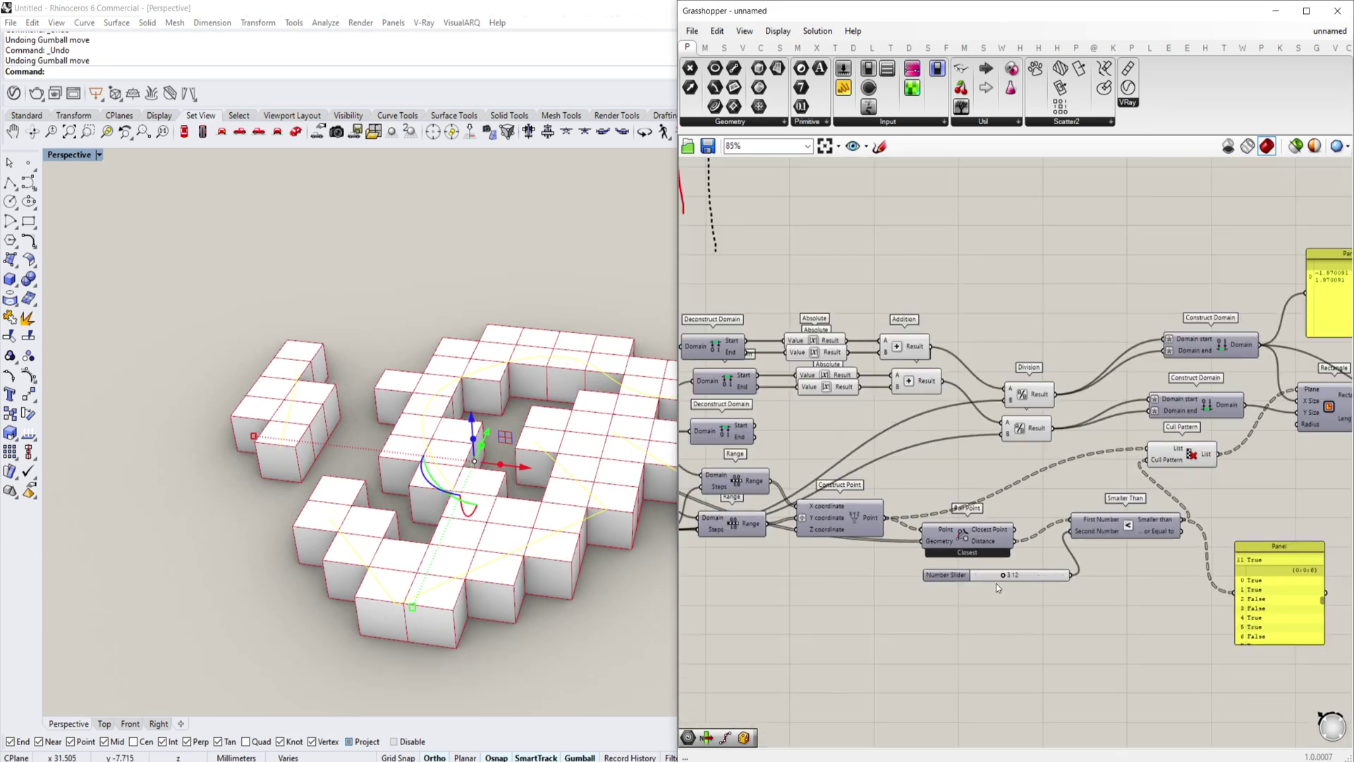
scroll(1050, 572, "down", 4)
left_click_drag(1047, 573, 850, 572)
scroll(848, 571, "up", 3)
scroll(843, 572, "up", 3)
right_click_drag(908, 565, 1028, 557)
scroll(1097, 550, "down", 3)
scroll(969, 371, "up", 2)
left_click_drag(1100, 585, 1056, 653)
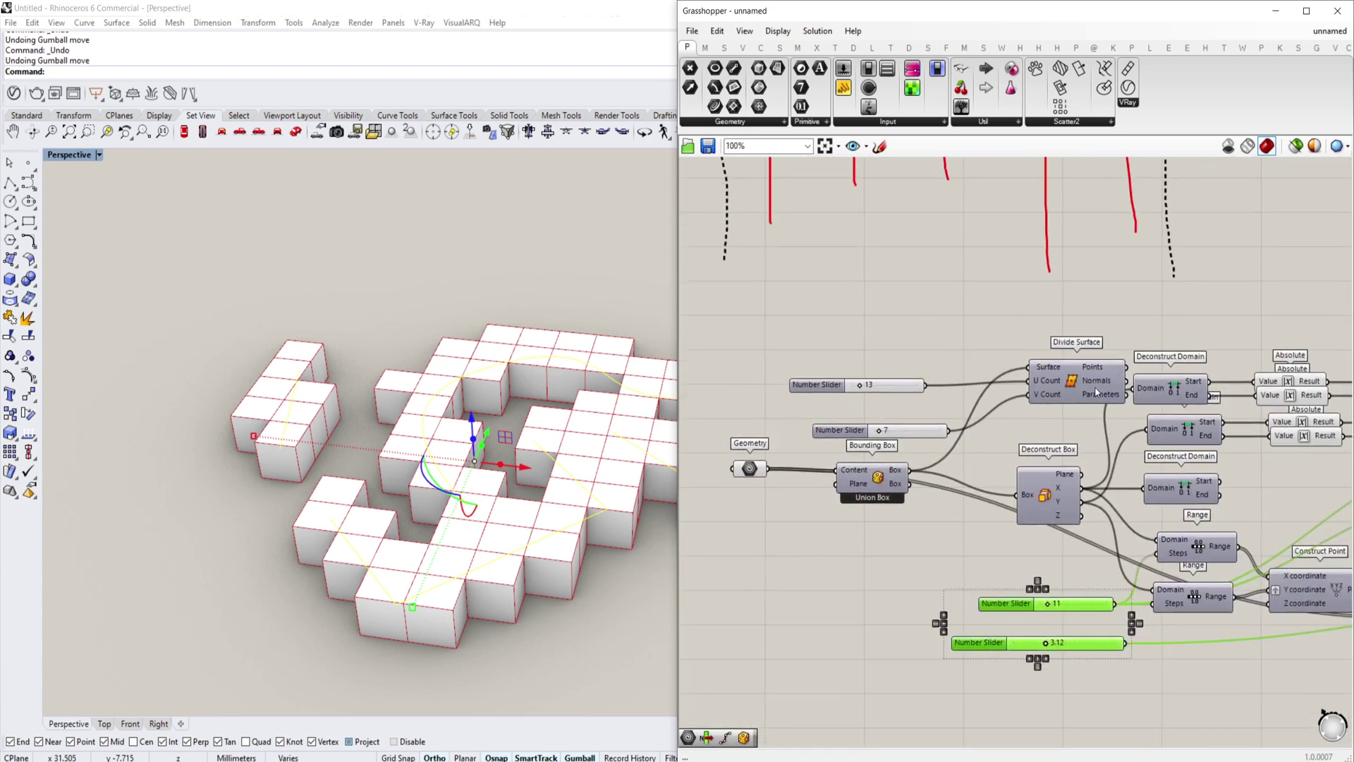
Delete the Divide Surface component together with its U Count and V Count sliders
left_click(1079, 379)
left_click_drag(965, 340, 886, 434)
key("Delete")
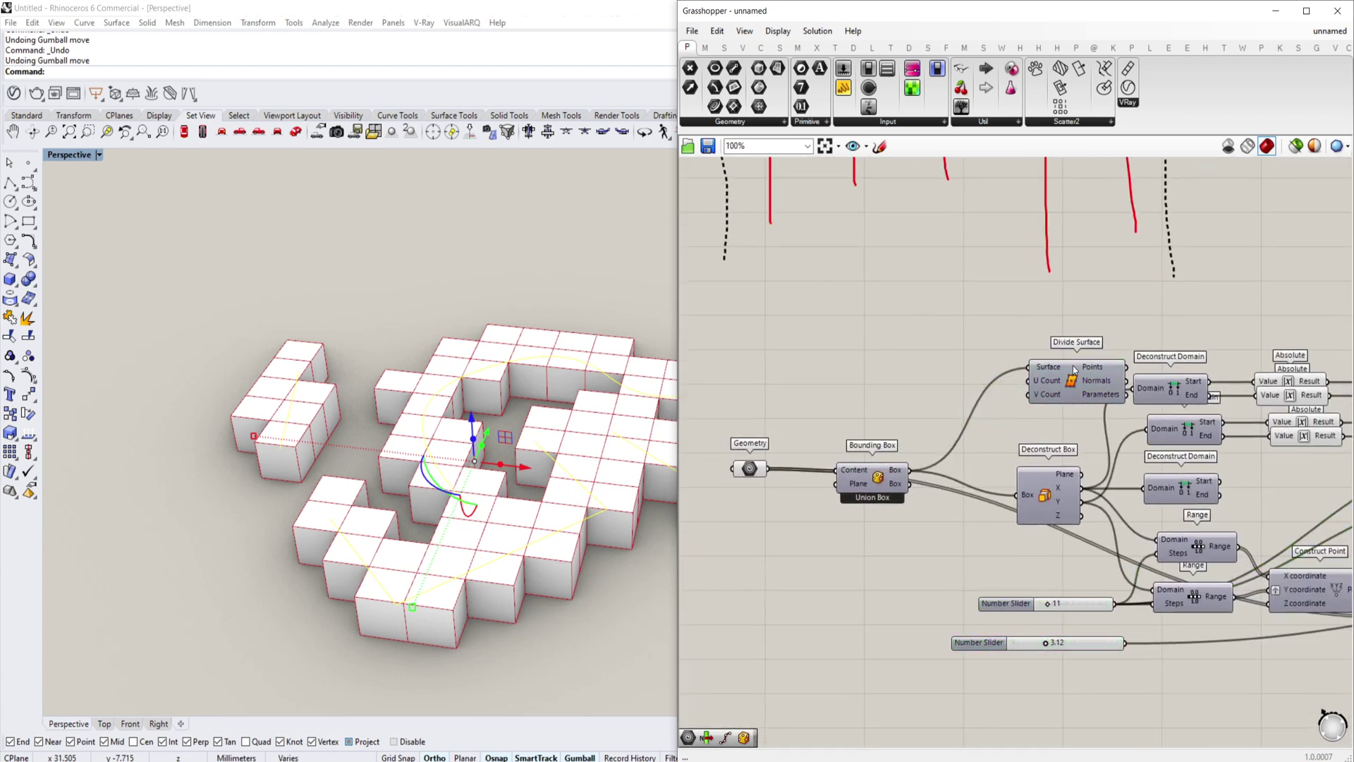
left_click(1092, 362)
key("Delete")
Set the Range steps slider to 52 and the distance threshold slider to 0.43
scroll(832, 417, "down", 4)
scroll(960, 537, "up", 5)
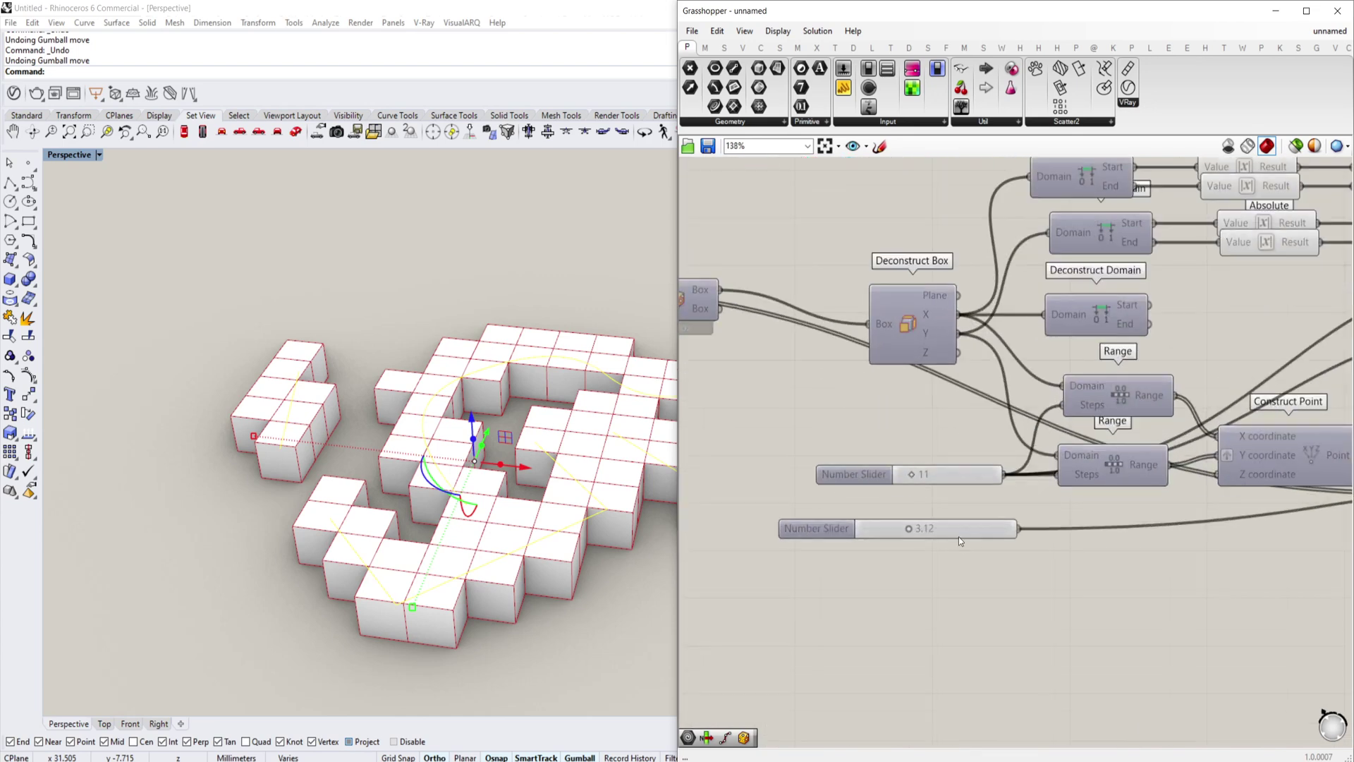
scroll(1127, 481, "down", 2)
right_click_drag(1127, 481, 820, 514)
scroll(820, 514, "down", 2)
right_click_drag(1100, 485, 988, 536)
scroll(809, 566, "up", 5)
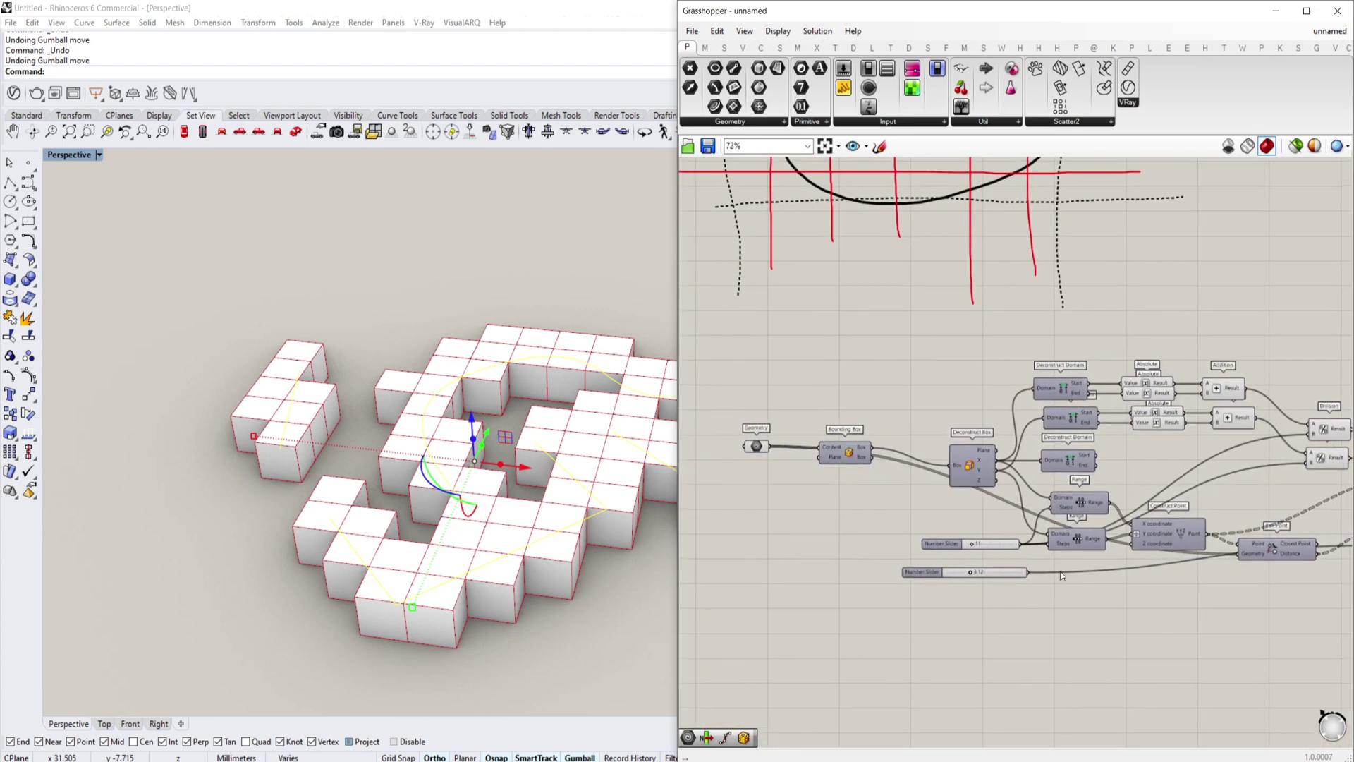
left_click_drag(948, 545, 1005, 545)
left_click_drag(929, 621, 903, 619)
left_click_drag(904, 618, 894, 618)
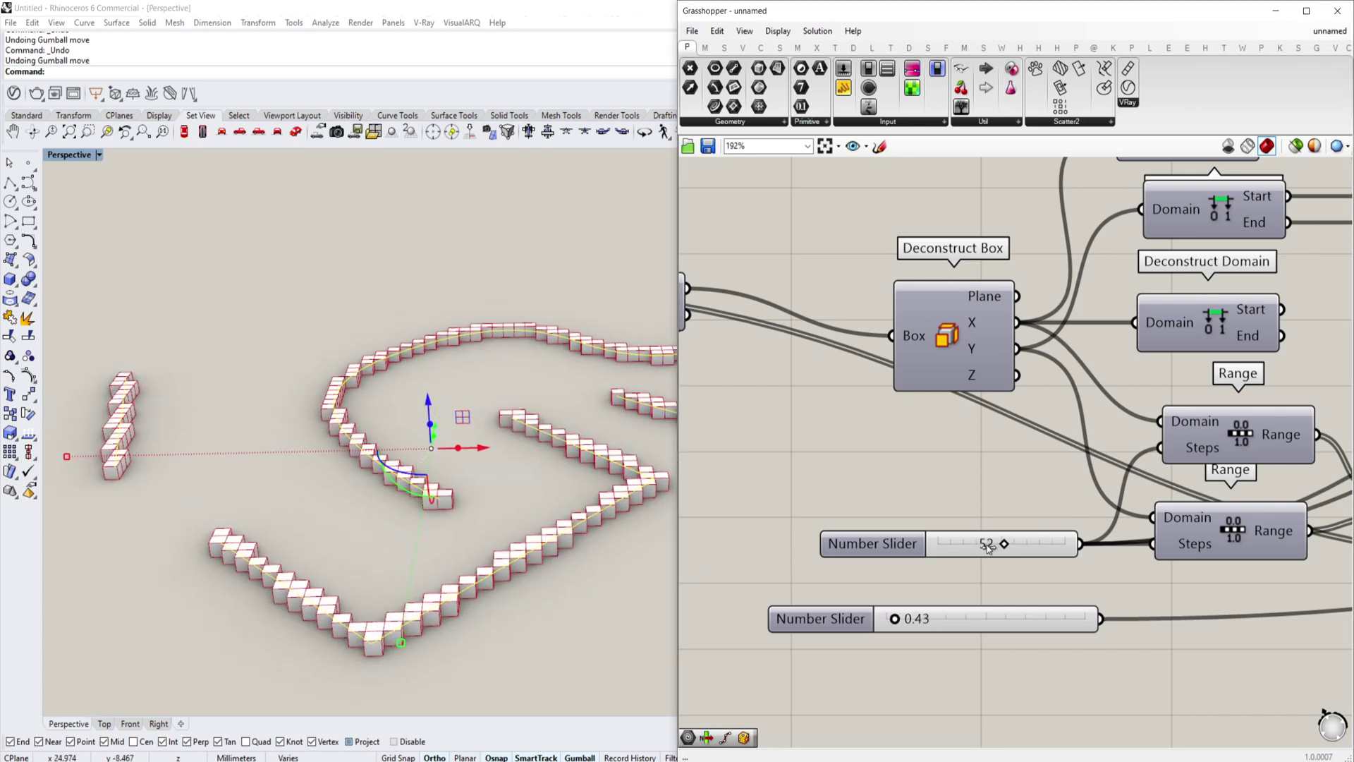
Set the Range steps slider to 21 and narrow the Grasshopper window to enlarge the Rhino viewport
left_click_drag(1006, 543, 963, 543)
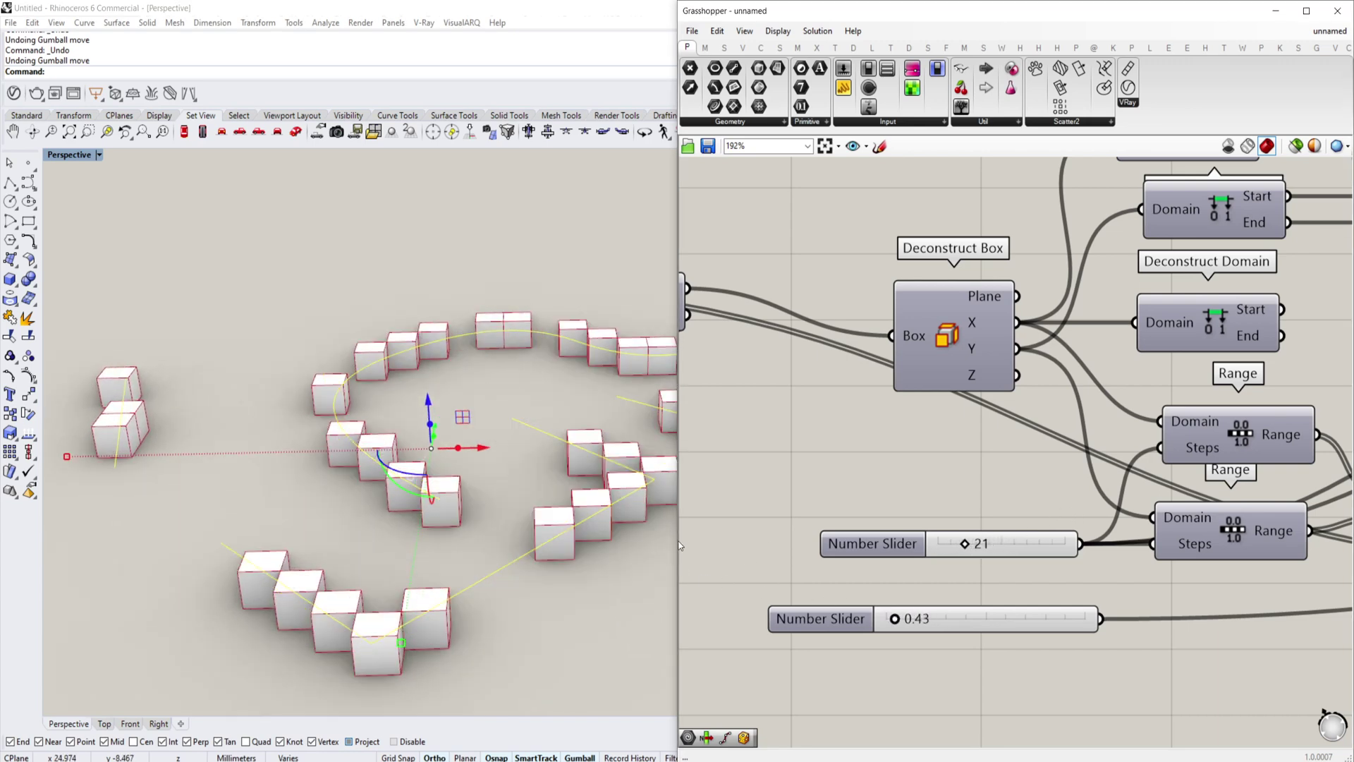
left_click_drag(678, 533, 1076, 508)
scroll(1216, 515, "up", 2)
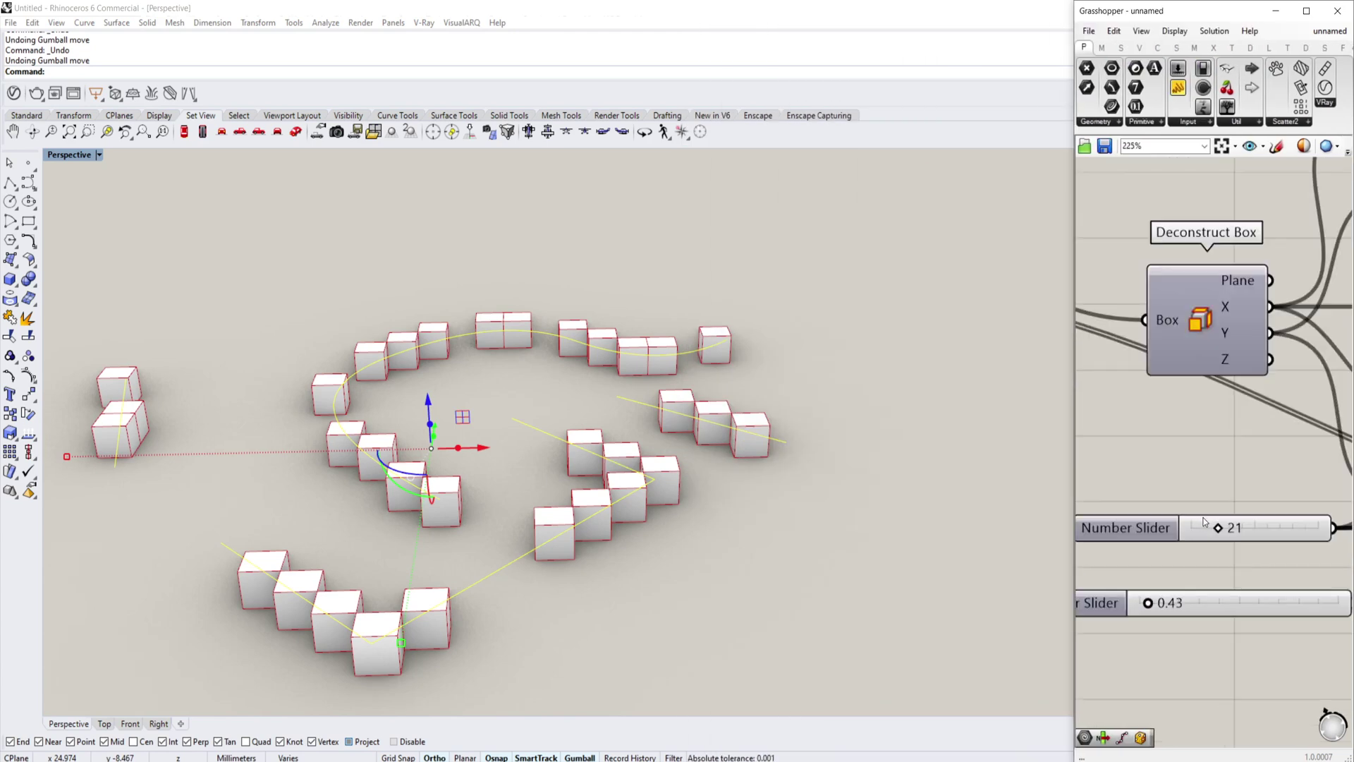
Set the Range steps slider to 25 and the distance threshold to 1.76, and inspect the pixelated boxes
left_click_drag(1220, 533, 1227, 530)
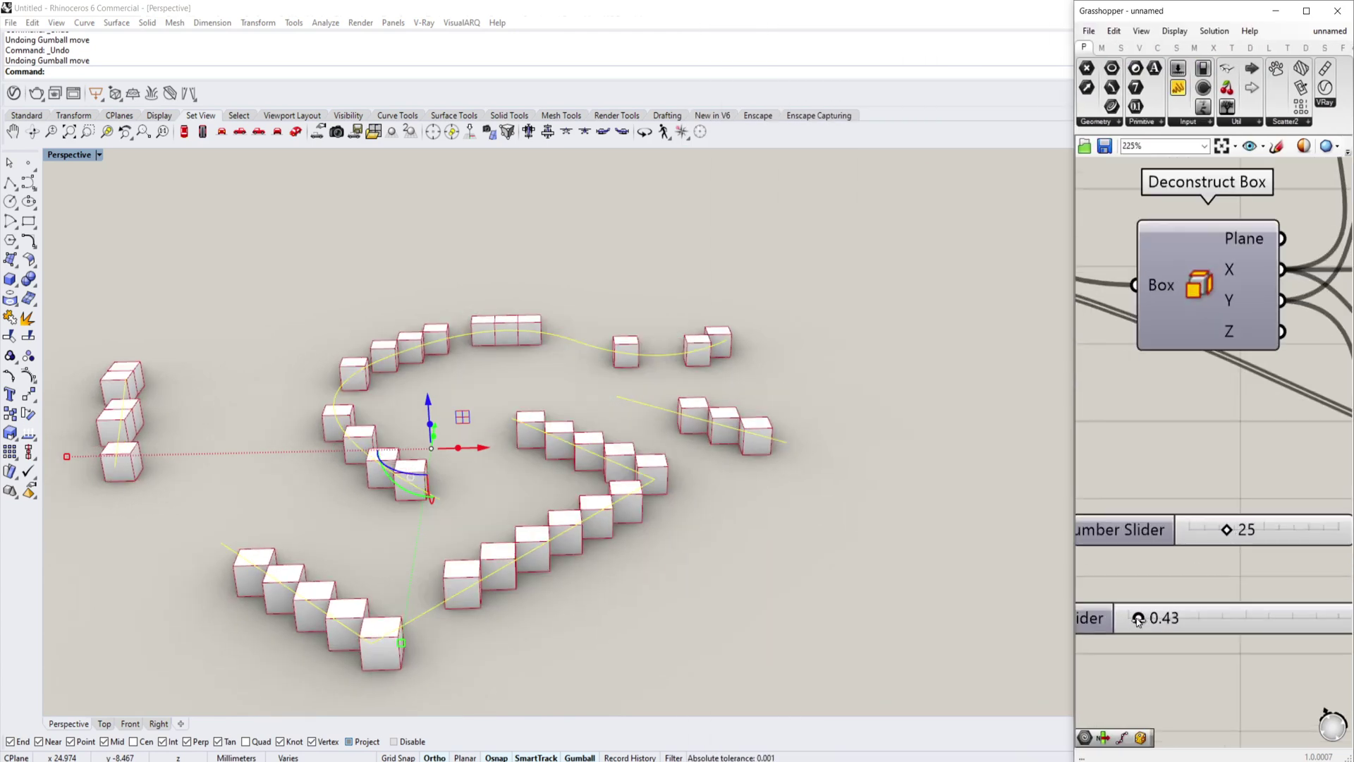
left_click_drag(1138, 617, 1169, 618)
right_click_drag(867, 507, 785, 516)
scroll(825, 529, "down", 2)
scroll(758, 550, "up", 3)
scroll(786, 488, "down", 2)
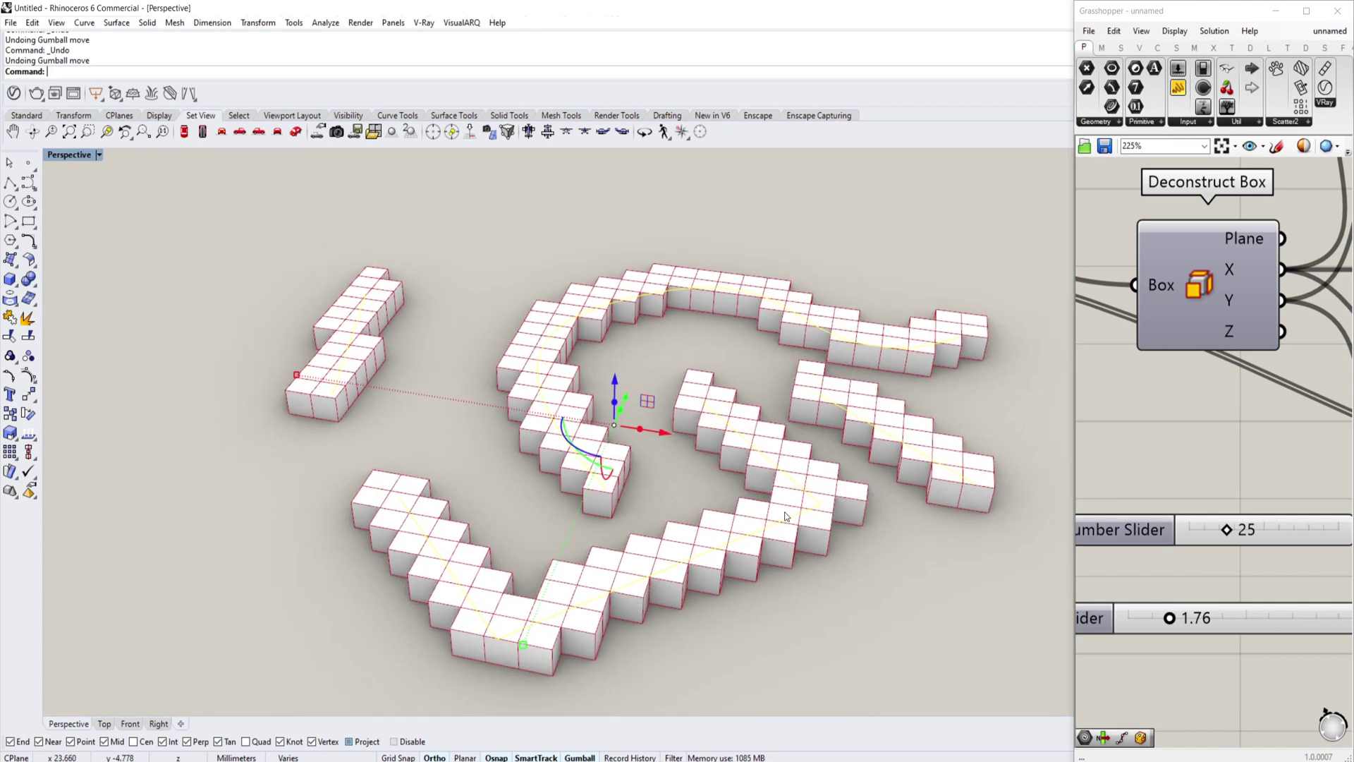